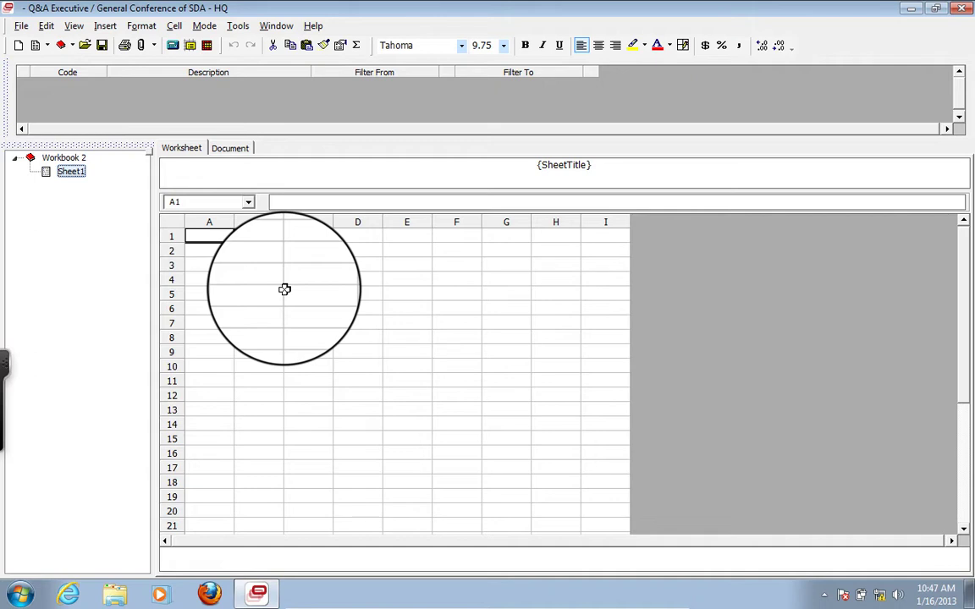
Step: Add a new text prompt to the workbook with the code BU
{"action": "left_click", "coordinate": [210, 237]}
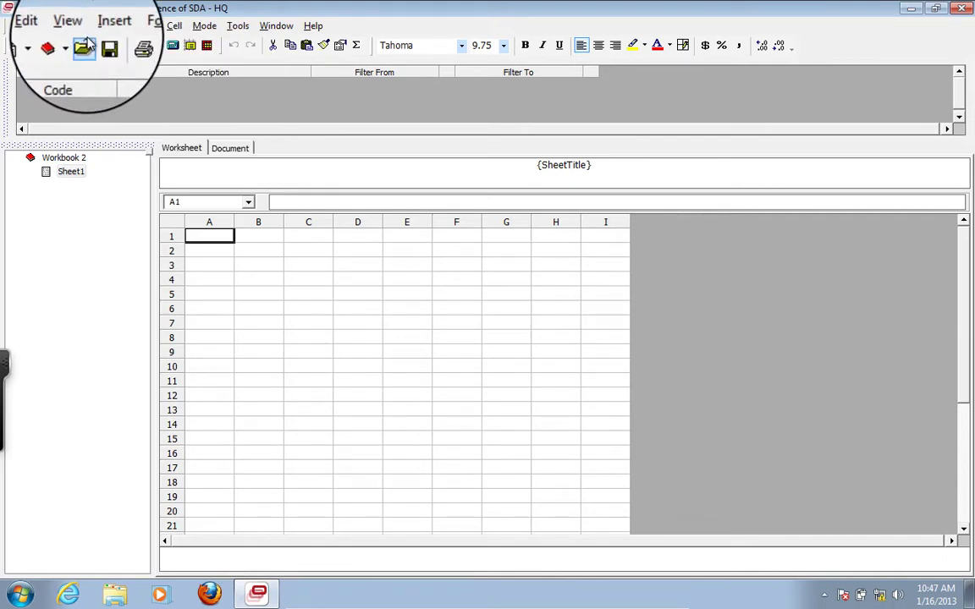
{"action": "left_click", "coordinate": [46, 26]}
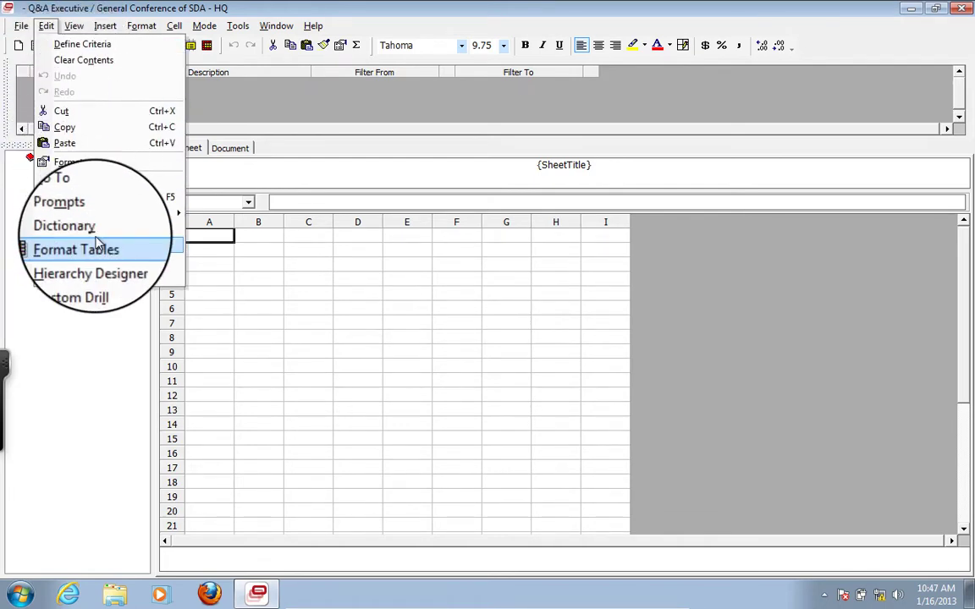
{"action": "mouse_move", "coordinate": [161, 213]}
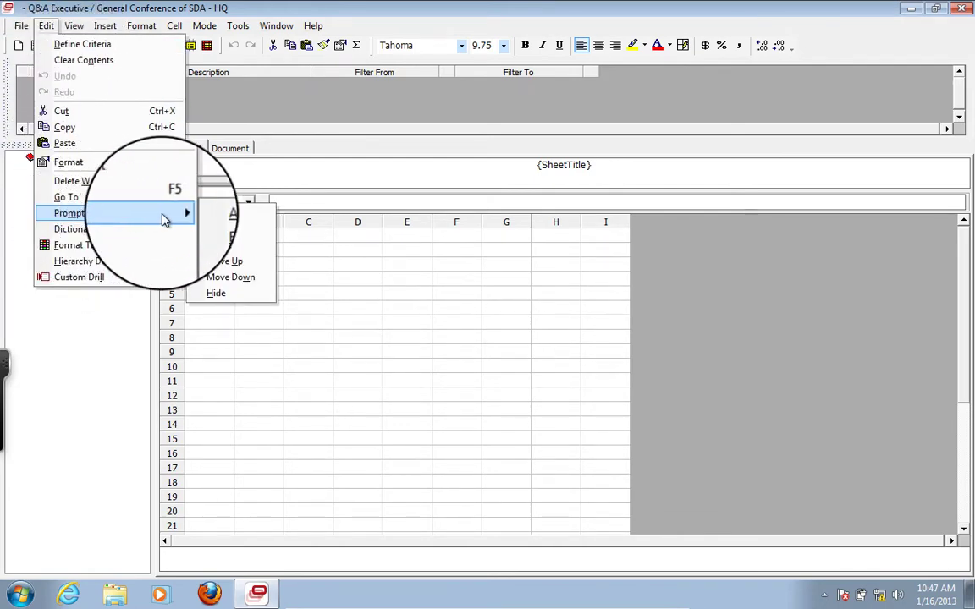
{"action": "left_click", "coordinate": [218, 211]}
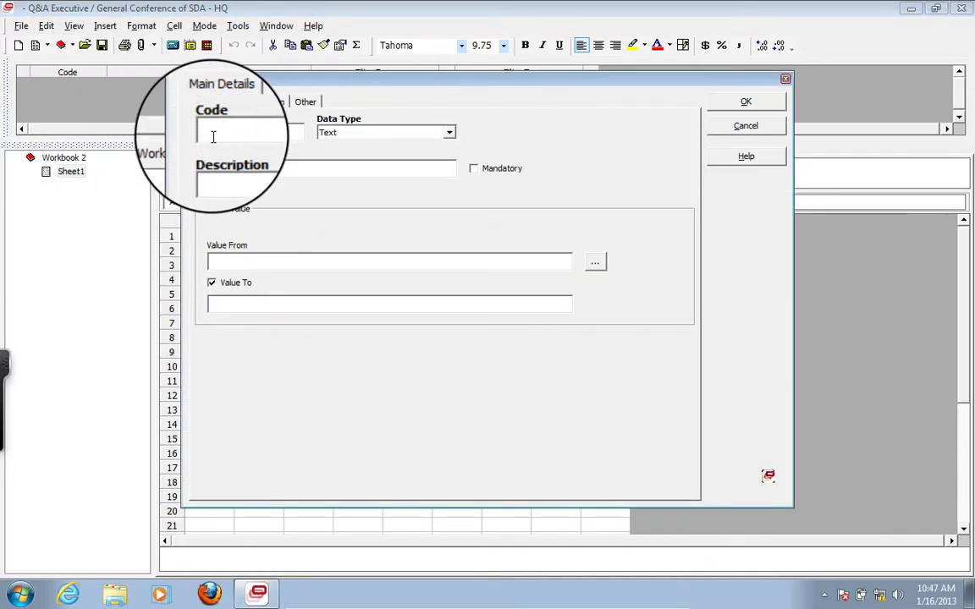
{"action": "type", "text": "bu"}
{"action": "key", "text": "BackSpace"}
{"action": "key", "text": "BackSpace"}
{"action": "type", "text": "BU"}
Step: Describe the BU prompt as "Enter the Business Unit"
{"action": "left_click", "coordinate": [221, 169]}
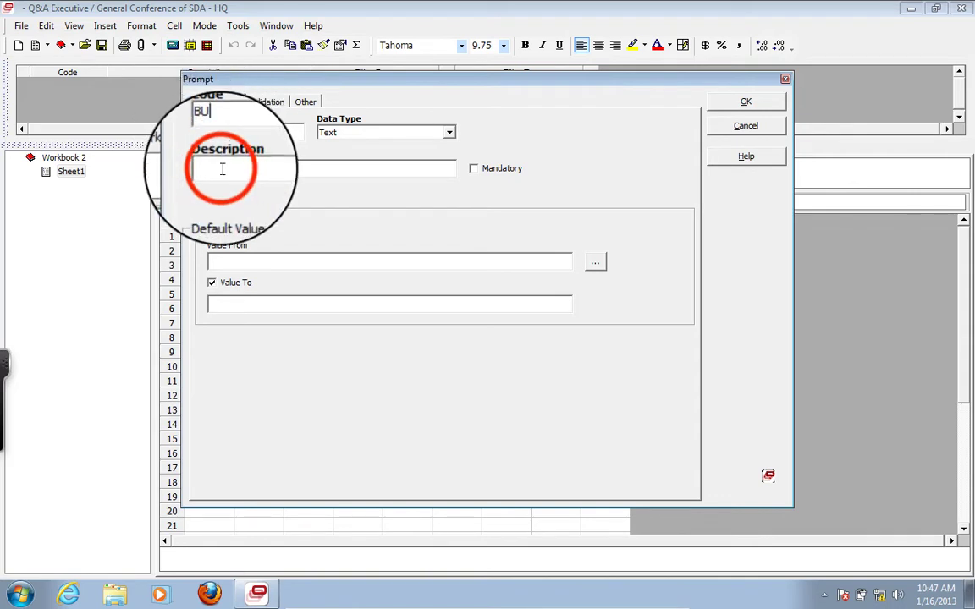
{"action": "type", "text": "Ente"}
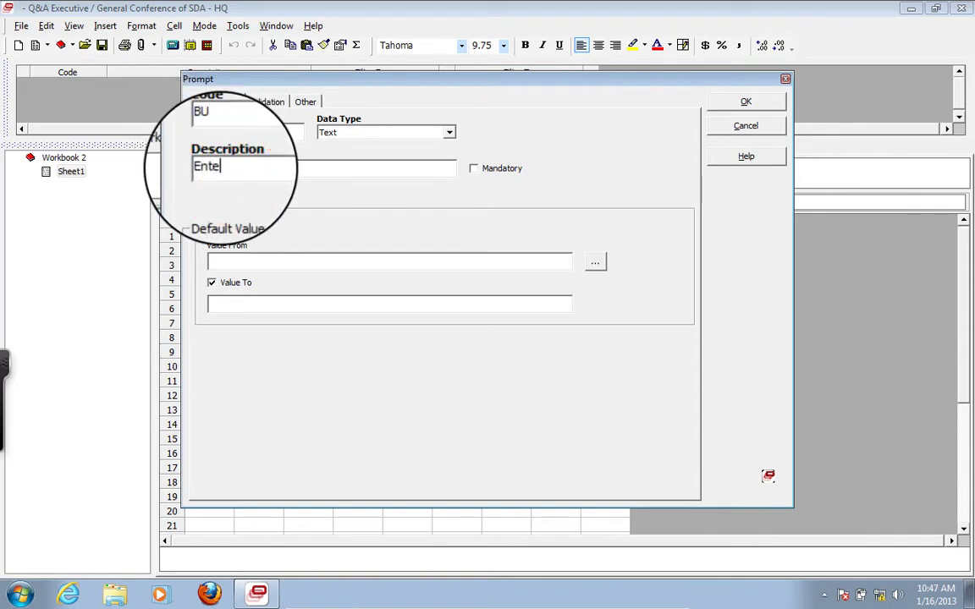
{"action": "type", "text": "r the Busin"}
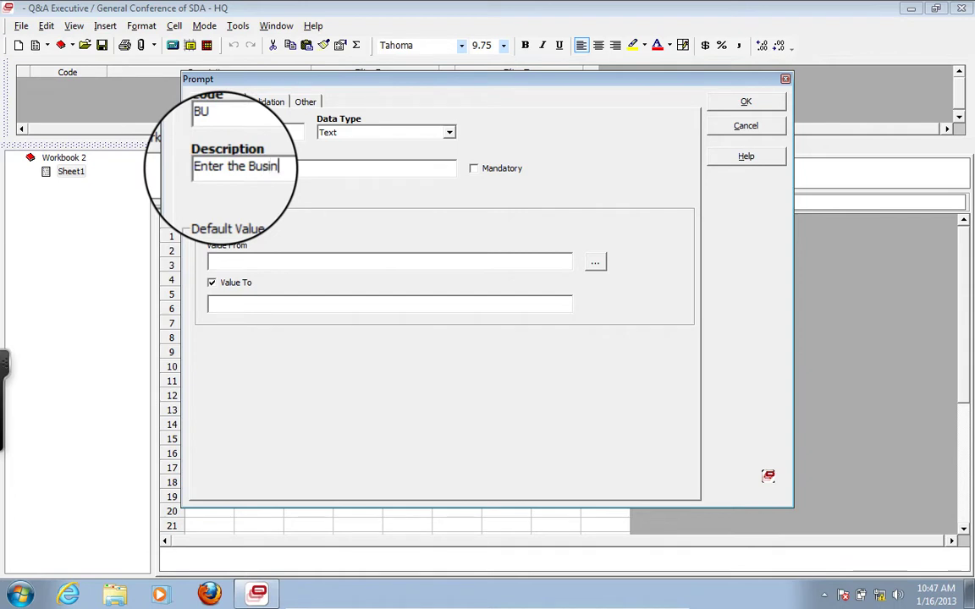
{"action": "type", "text": "ess Unit"}
Step: Disable the prompt's Value To, set its default value to ZAD, keep the Text data type, and save it
{"action": "left_click", "coordinate": [211, 283]}
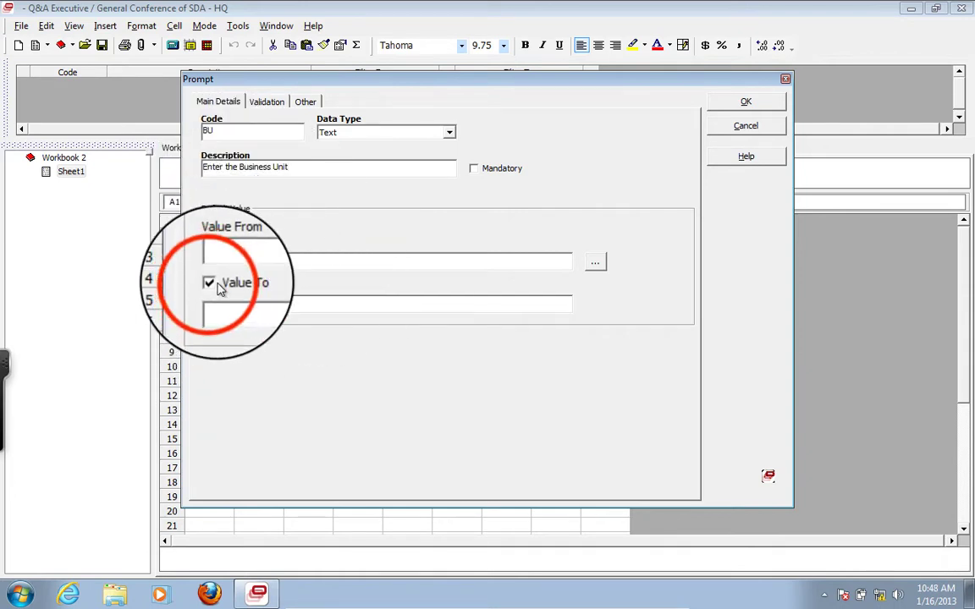
{"action": "left_click", "coordinate": [216, 260]}
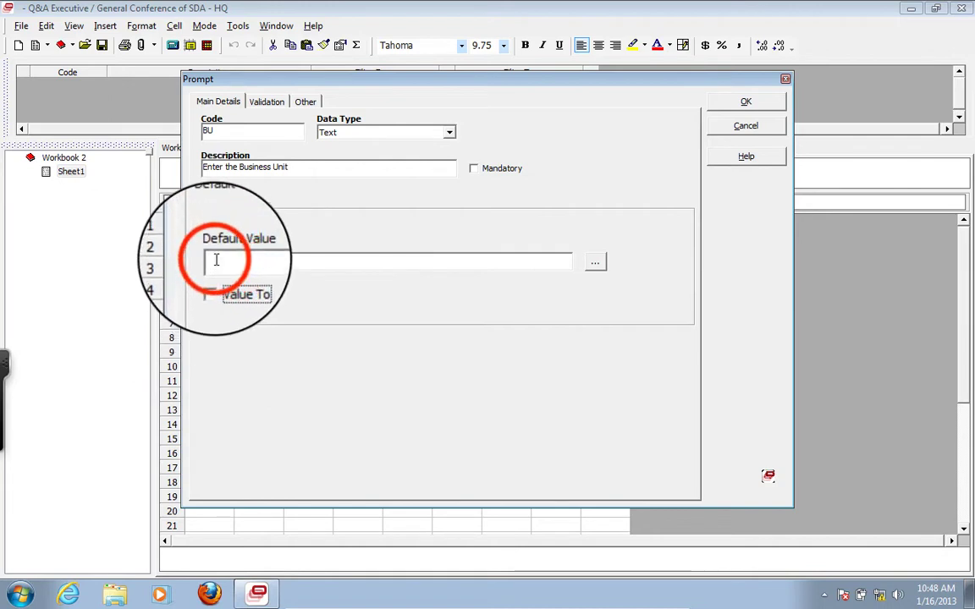
{"action": "type", "text": "Z"}
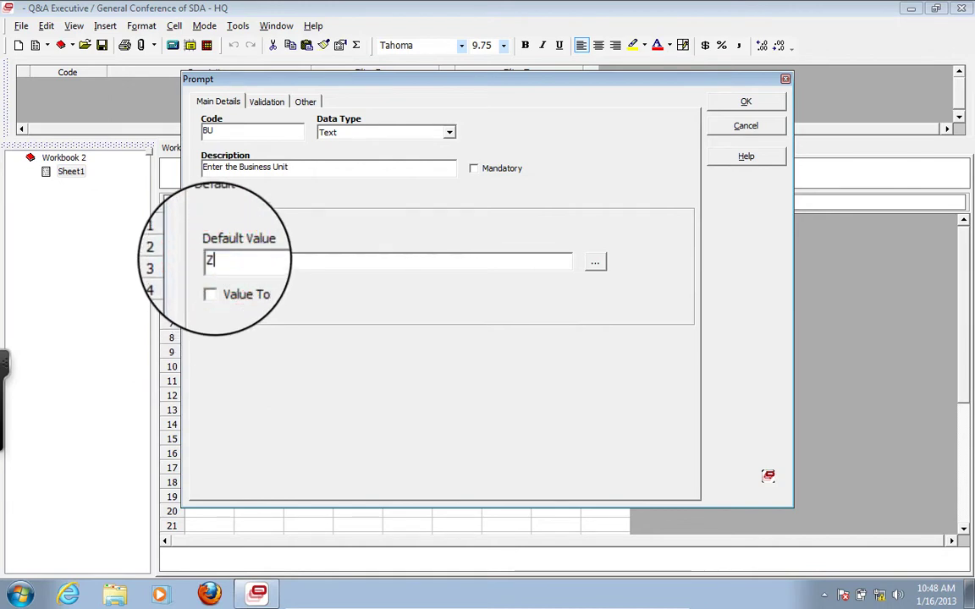
{"action": "type", "text": "AD"}
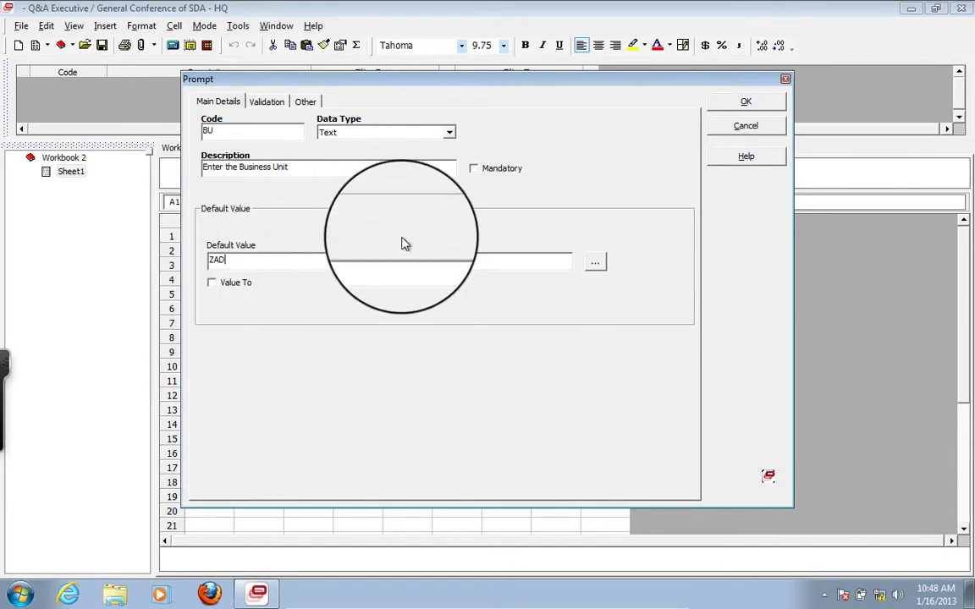
{"action": "left_click", "coordinate": [451, 139]}
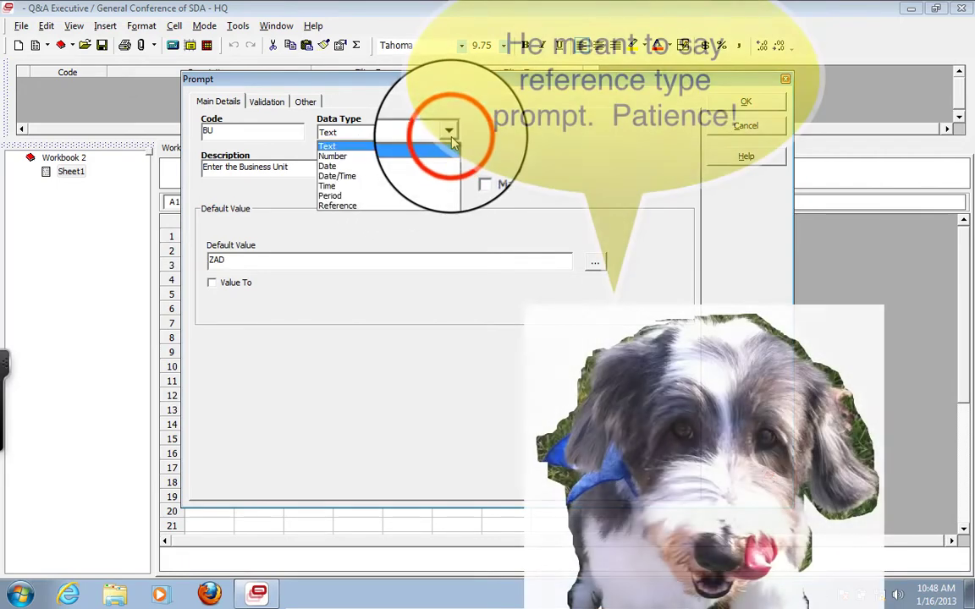
{"action": "left_click", "coordinate": [452, 139]}
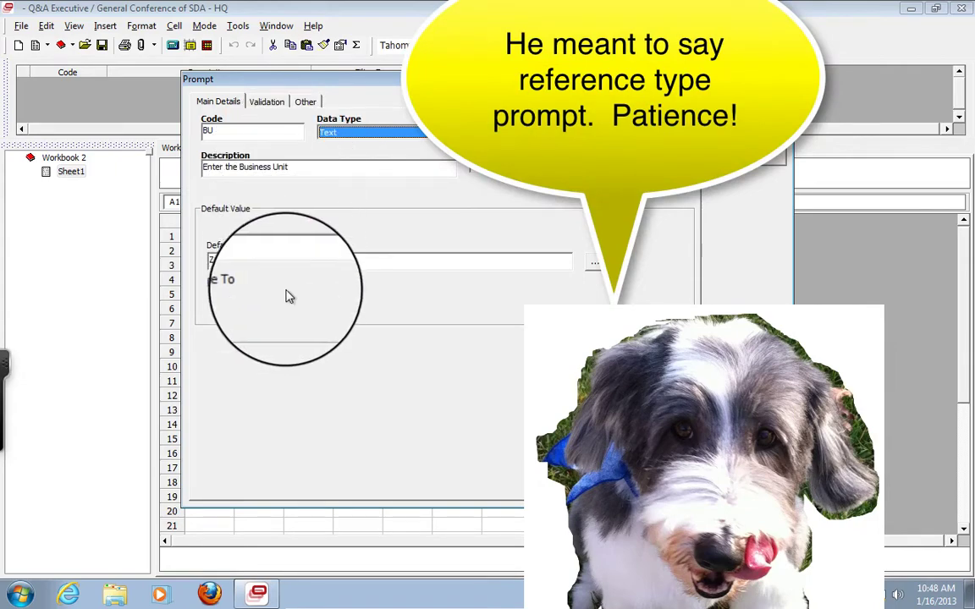
{"action": "left_click", "coordinate": [742, 106]}
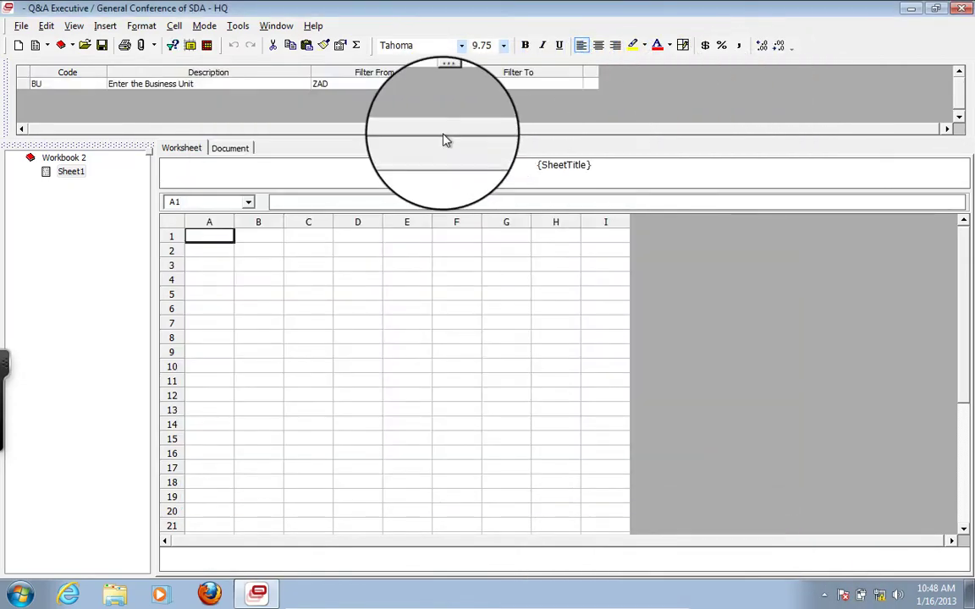
Step: Add another text prompt with the code CurrentYear
{"action": "right_click", "coordinate": [151, 100]}
{"action": "left_click", "coordinate": [173, 103]}
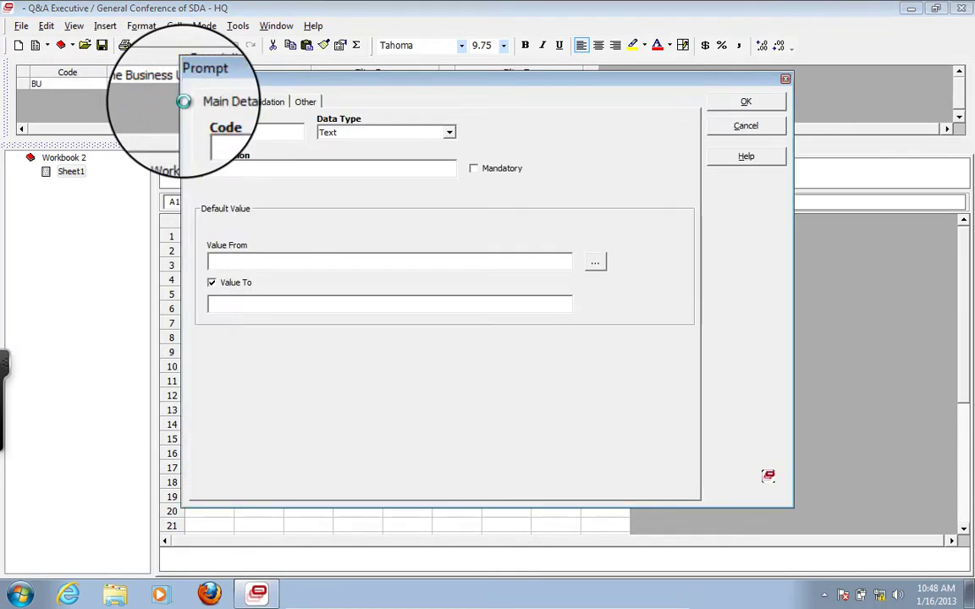
{"action": "left_click", "coordinate": [208, 131]}
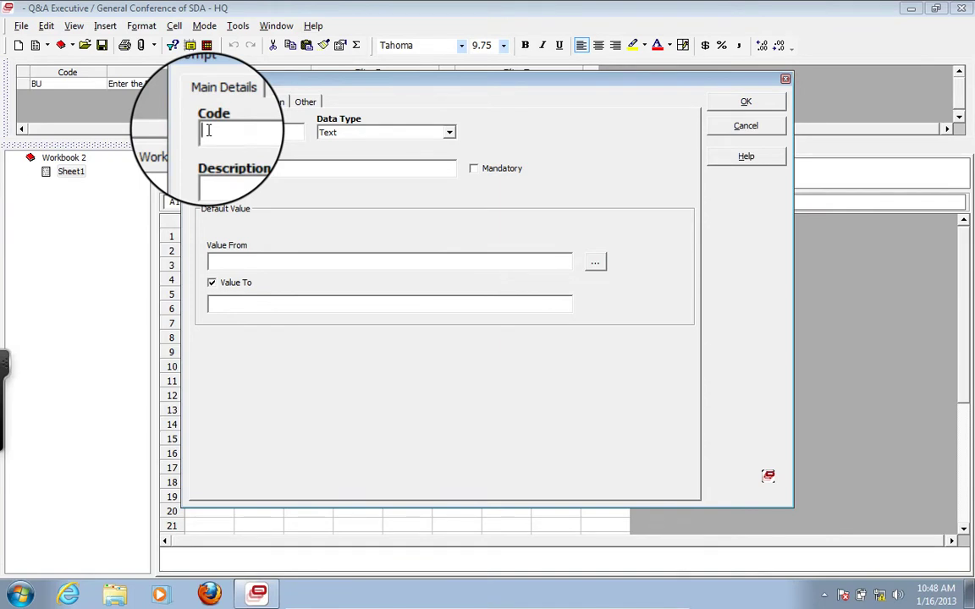
{"action": "type", "text": "CurrentYear"}
{"action": "left_click", "coordinate": [216, 171]}
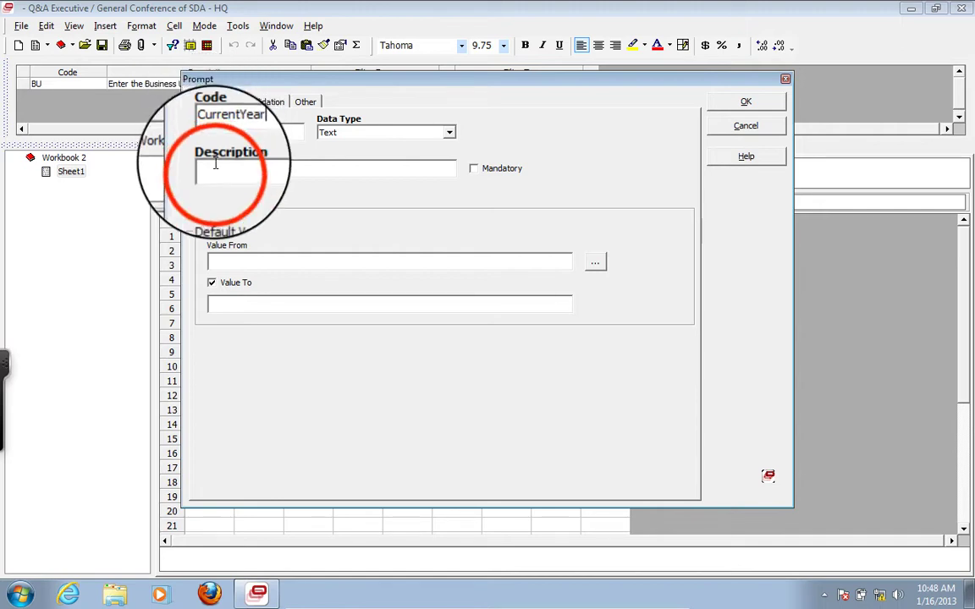
{"action": "type", "text": "C"}
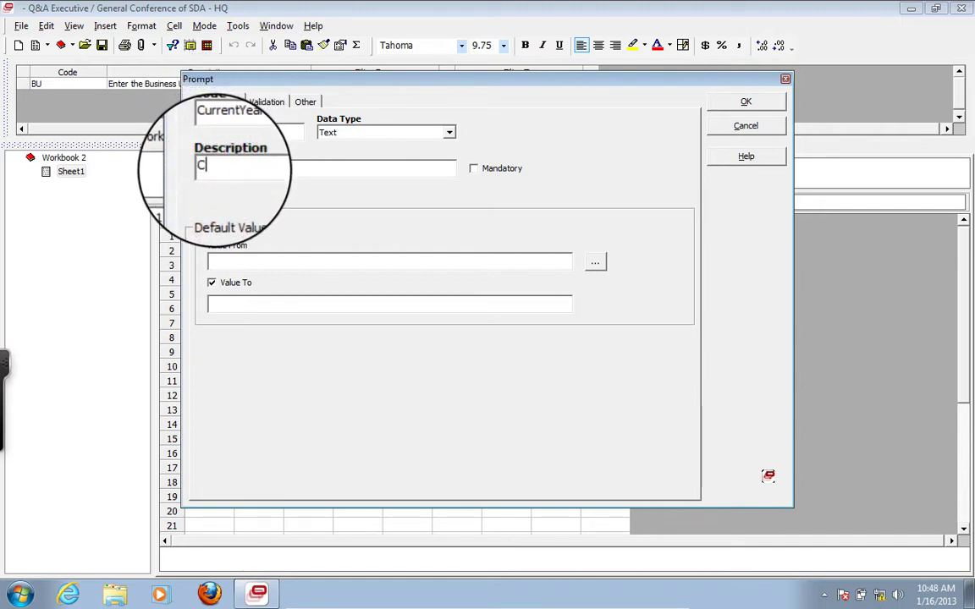
{"action": "type", "text": "urrent Ye"}
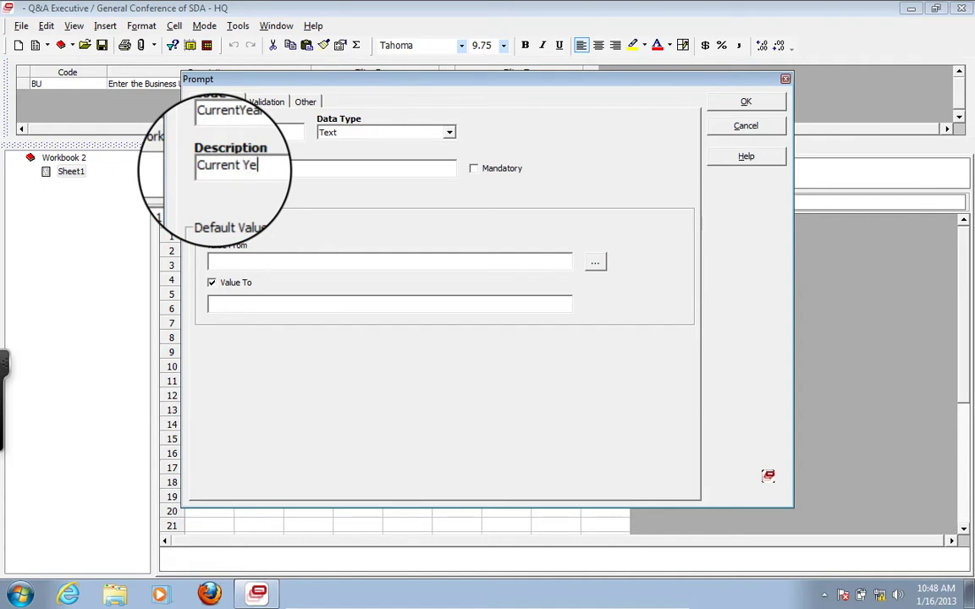
{"action": "key", "text": "BackSpace"}
{"action": "key", "text": "BackSpace"}
{"action": "key", "text": "BackSpace"}
{"action": "key", "text": "BackSpace"}
{"action": "key", "text": "BackSpace"}
{"action": "key", "text": "BackSpace"}
{"action": "key", "text": "BackSpace"}
{"action": "key", "text": "BackSpace"}
{"action": "key", "text": "BackSpace"}
{"action": "key", "text": "BackSpace"}
Step: Describe the CurrentYear prompt as "Enter the Current Year" and set its default range from 2008001 to 2008012
{"action": "type", "text": "Ent"}
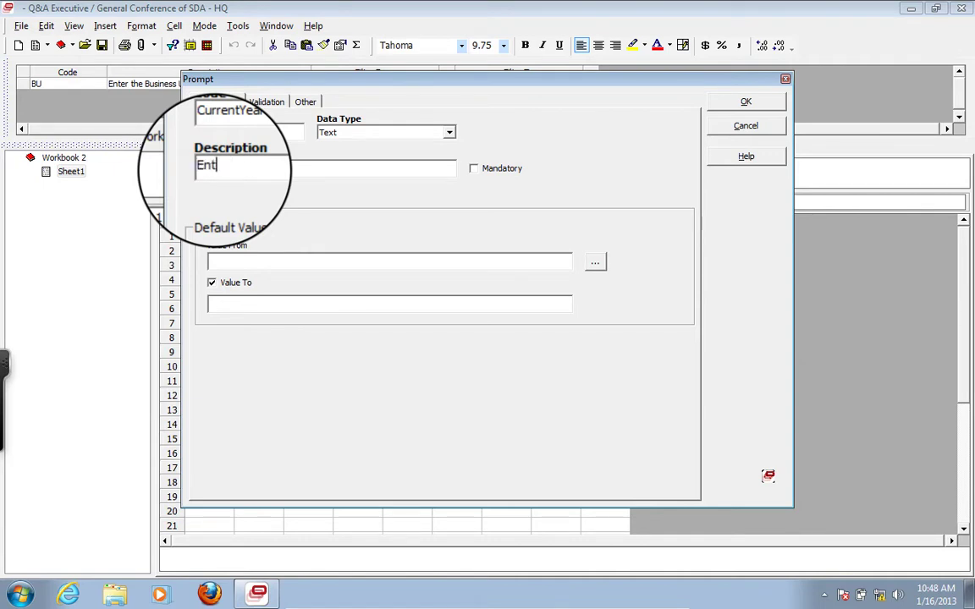
{"action": "type", "text": "er the Current Year"}
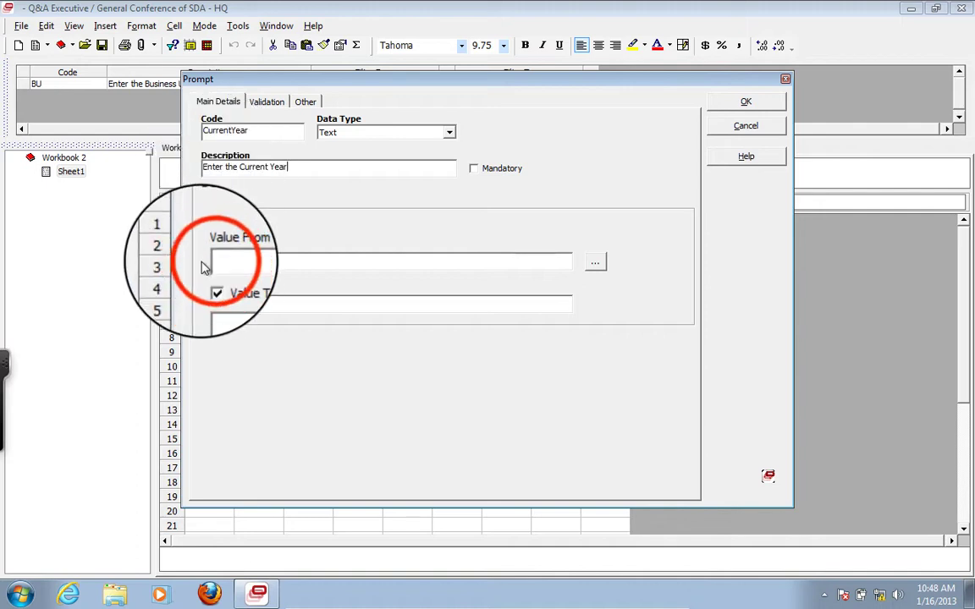
{"action": "left_click", "coordinate": [211, 261]}
{"action": "type", "text": "2"}
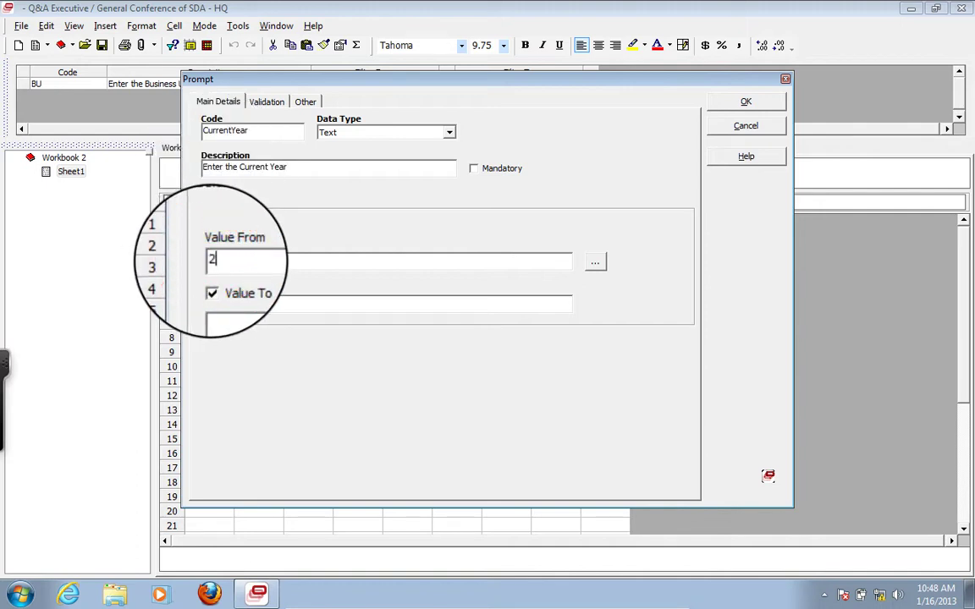
{"action": "type", "text": "008001"}
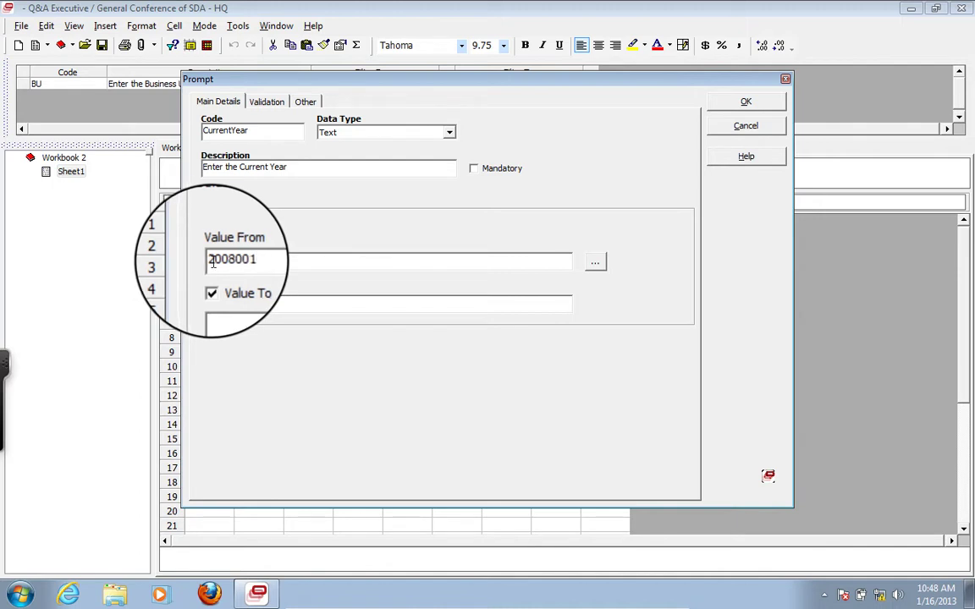
{"action": "left_click", "coordinate": [218, 303]}
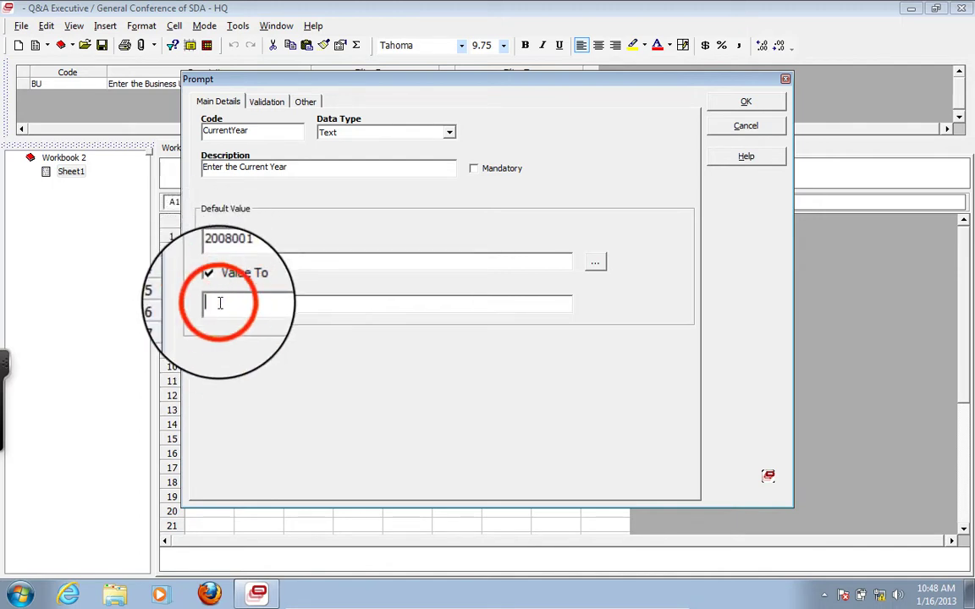
{"action": "type", "text": "200"}
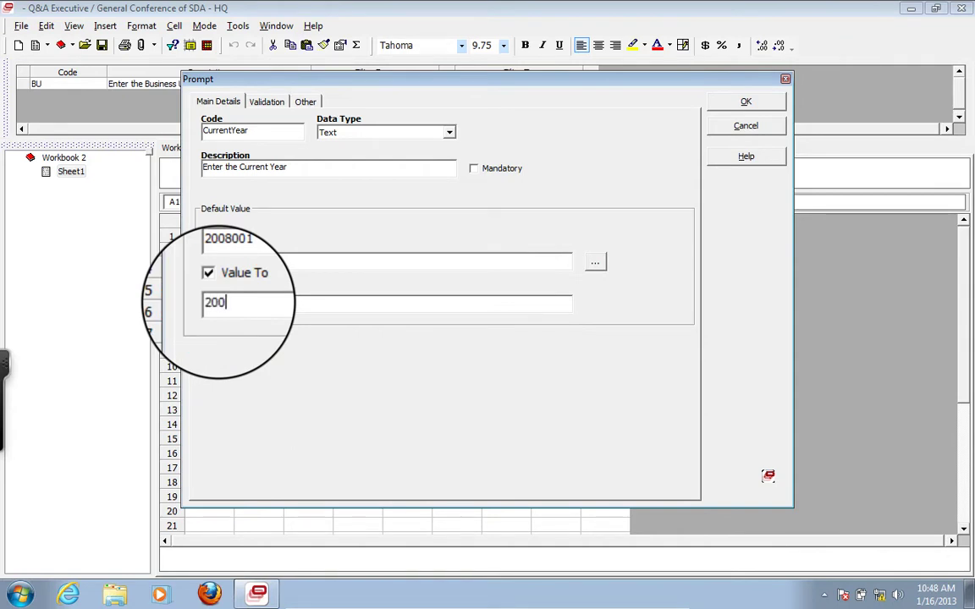
{"action": "type", "text": "8012"}
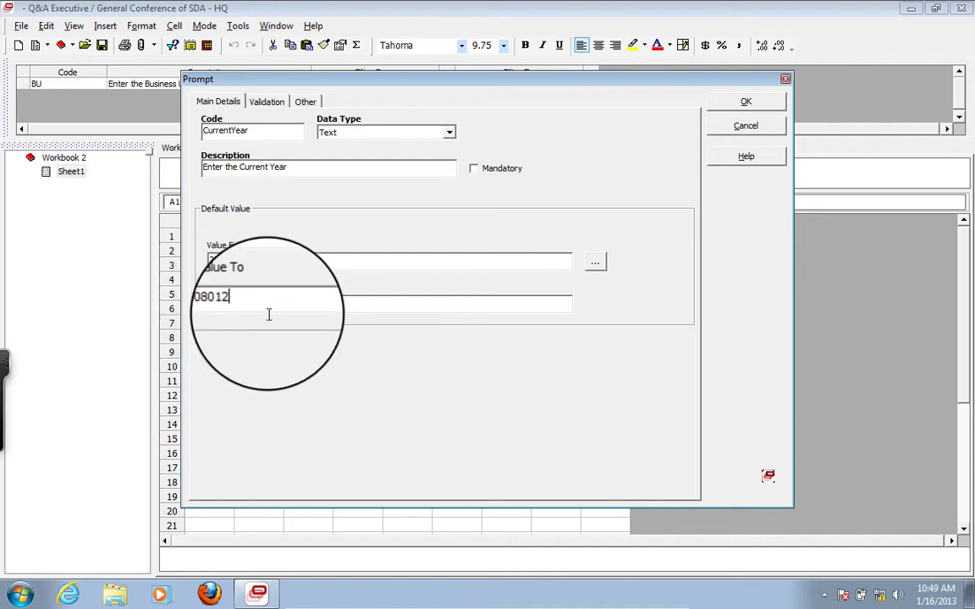
Step: Change the prompt's description to "Enter the Current Year-to-date", set its Value To default to 2008008, and save it
{"action": "left_click", "coordinate": [287, 167]}
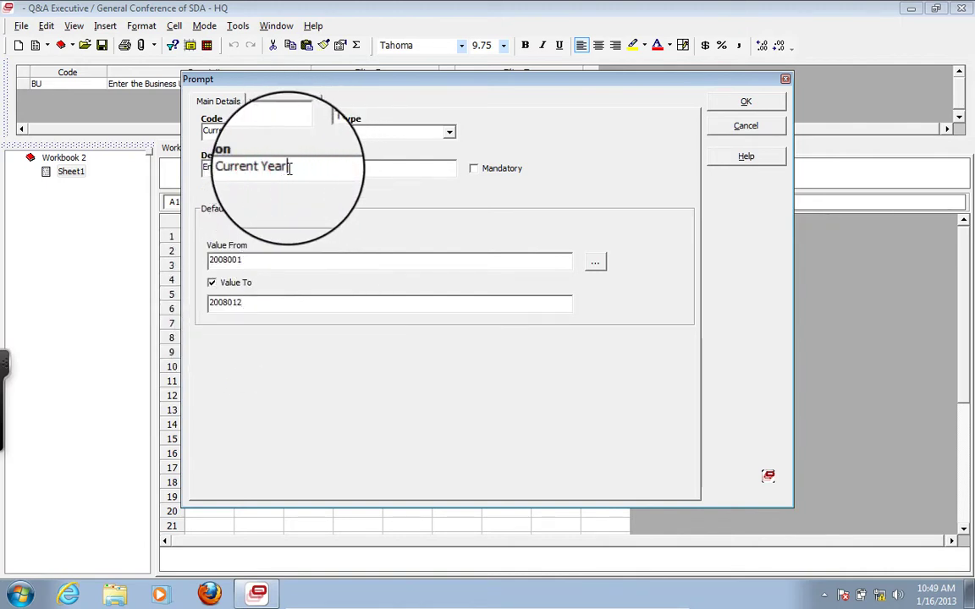
{"action": "type", "text": "Year-to-date"}
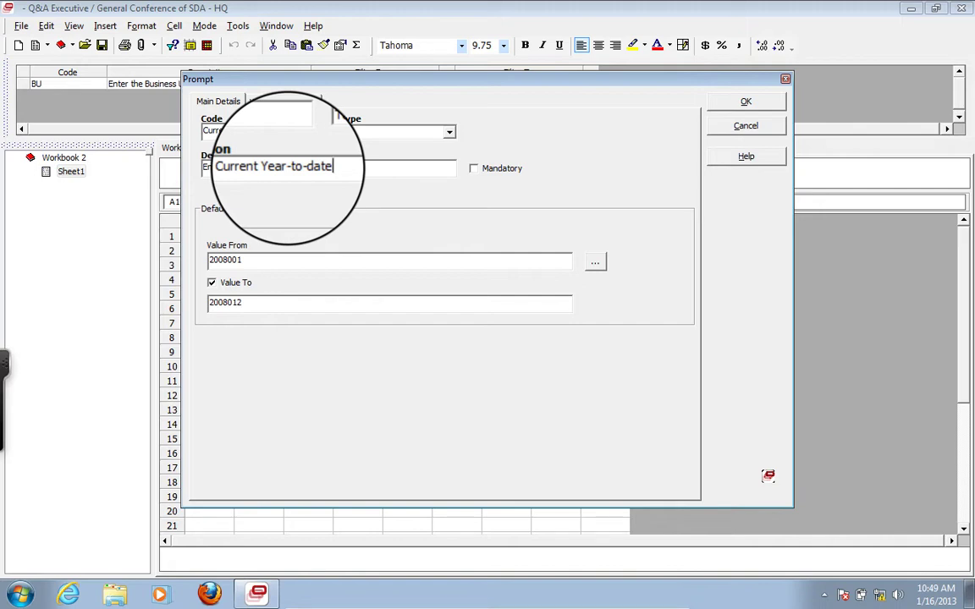
{"action": "left_click", "coordinate": [243, 302]}
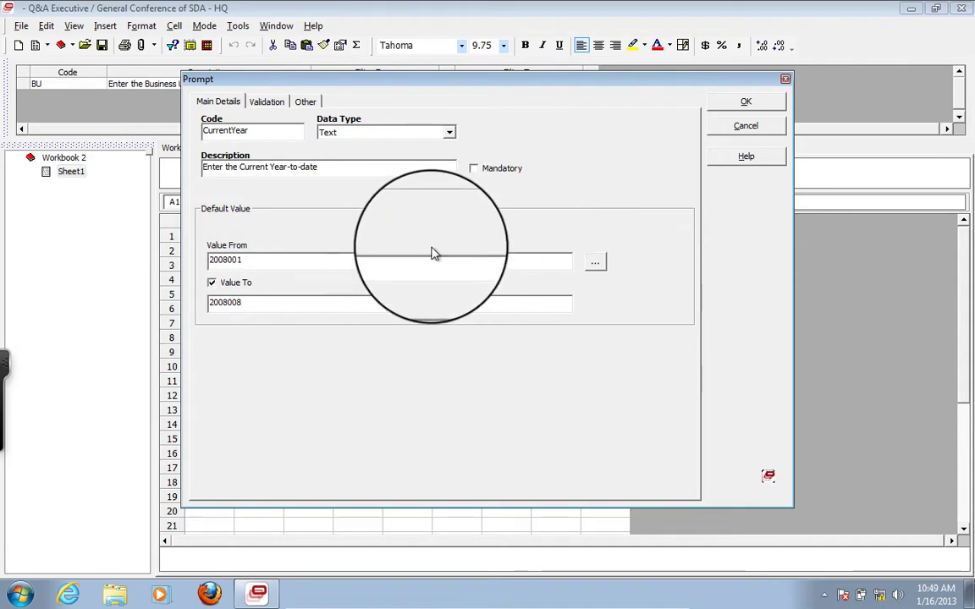
{"action": "left_click", "coordinate": [749, 103]}
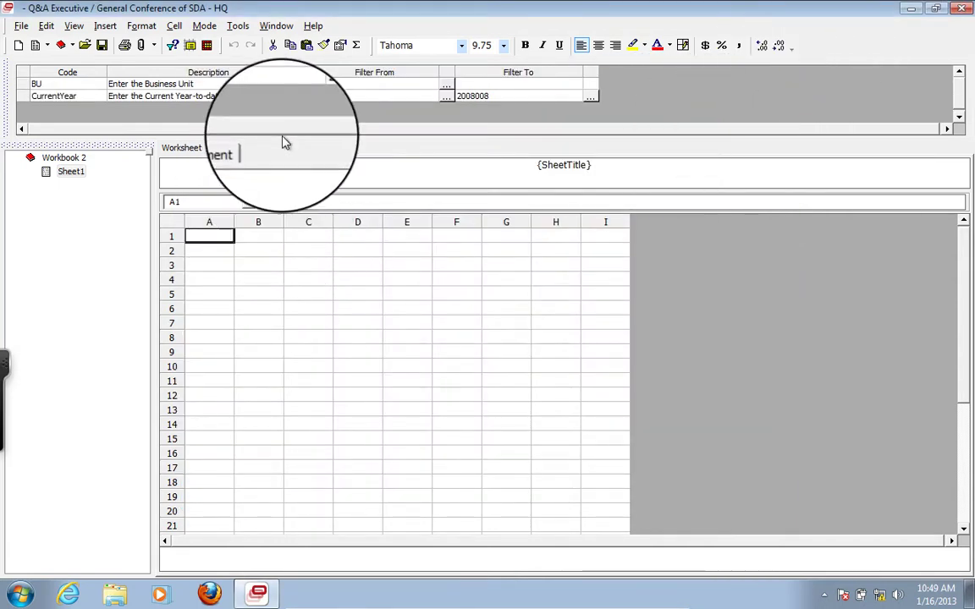
Step: Add a third text prompt with the code EndLastYear and the description "Enter the Ending Period of Last Year"
{"action": "right_click", "coordinate": [288, 119]}
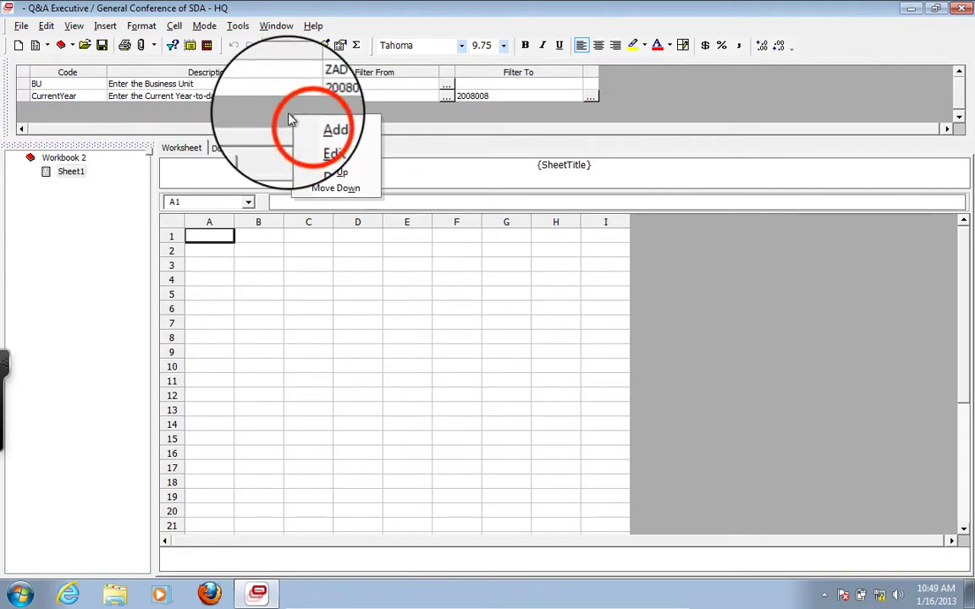
{"action": "left_click", "coordinate": [298, 125]}
{"action": "left_click", "coordinate": [213, 128]}
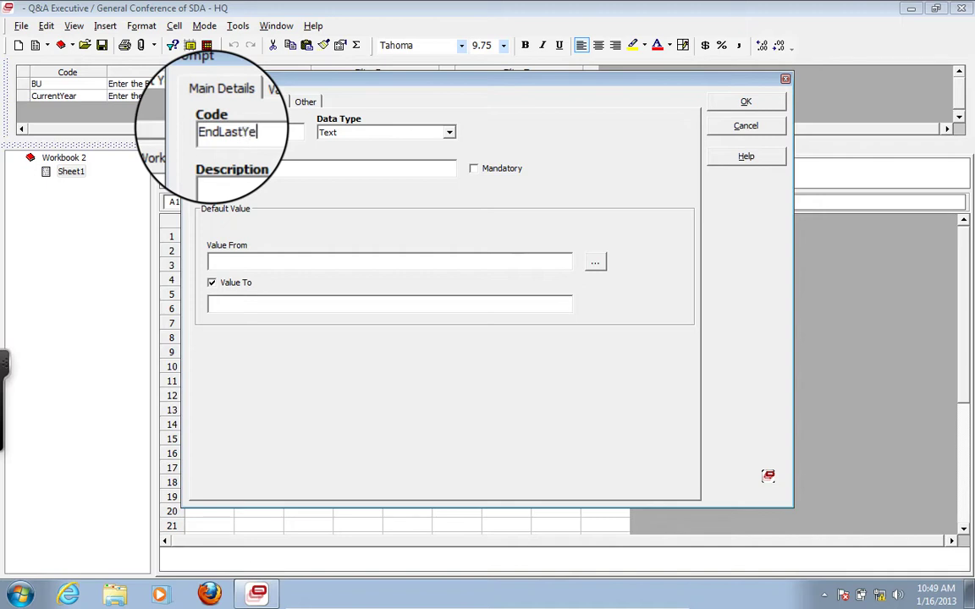
{"action": "left_click", "coordinate": [214, 170]}
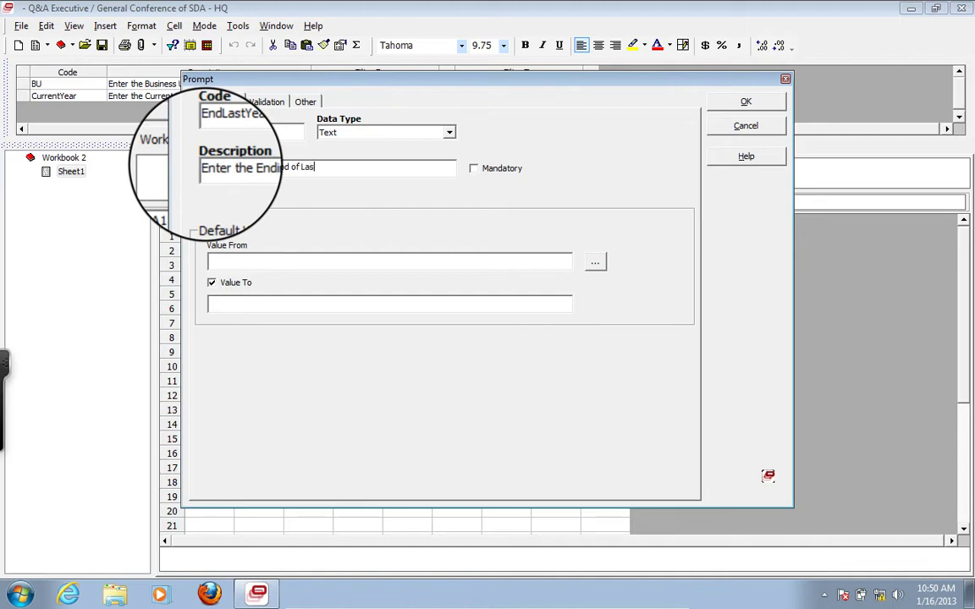
Step: Set the EndLastYear prompt's default to the single value 2007012, without a Value To, and save the prompt
{"action": "left_click", "coordinate": [216, 260]}
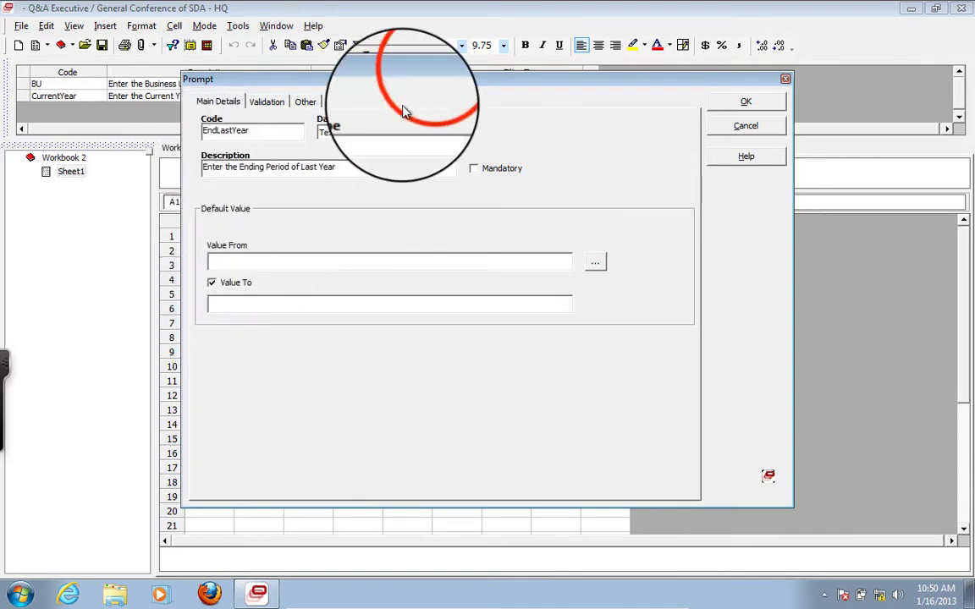
{"action": "left_click_drag", "start_coordinate": [424, 83], "coordinate": [464, 149]}
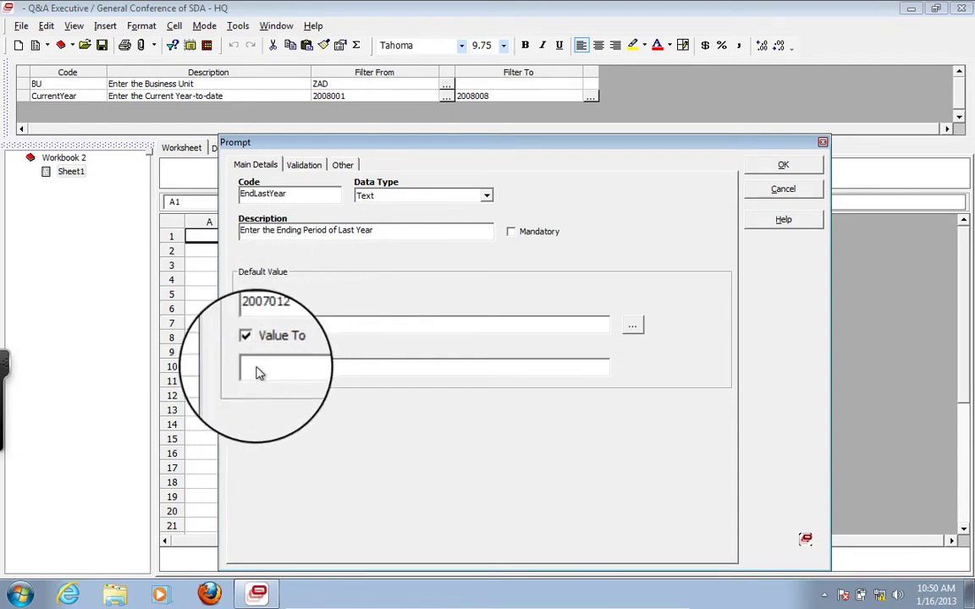
{"action": "left_click", "coordinate": [249, 349]}
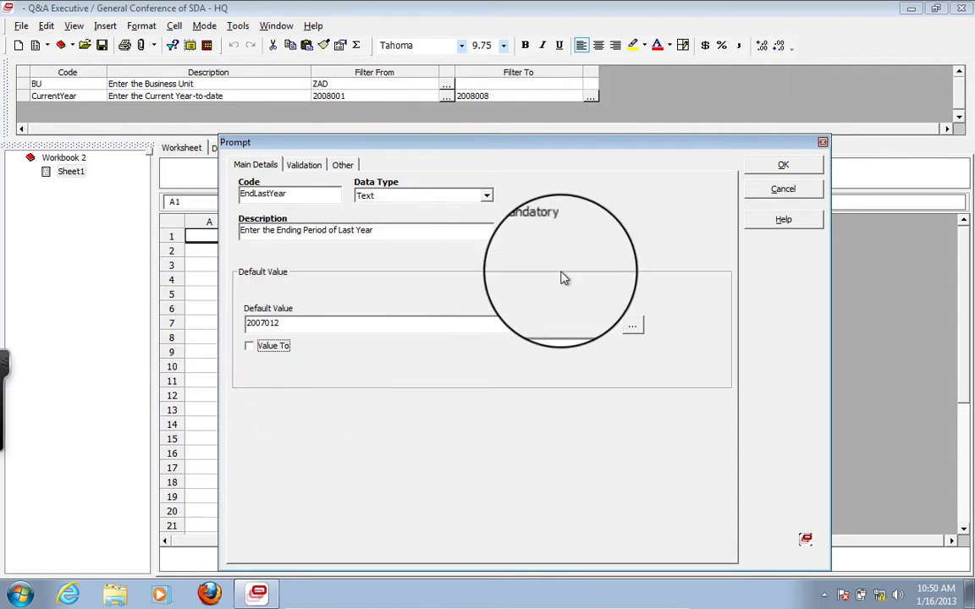
{"action": "left_click", "coordinate": [783, 165]}
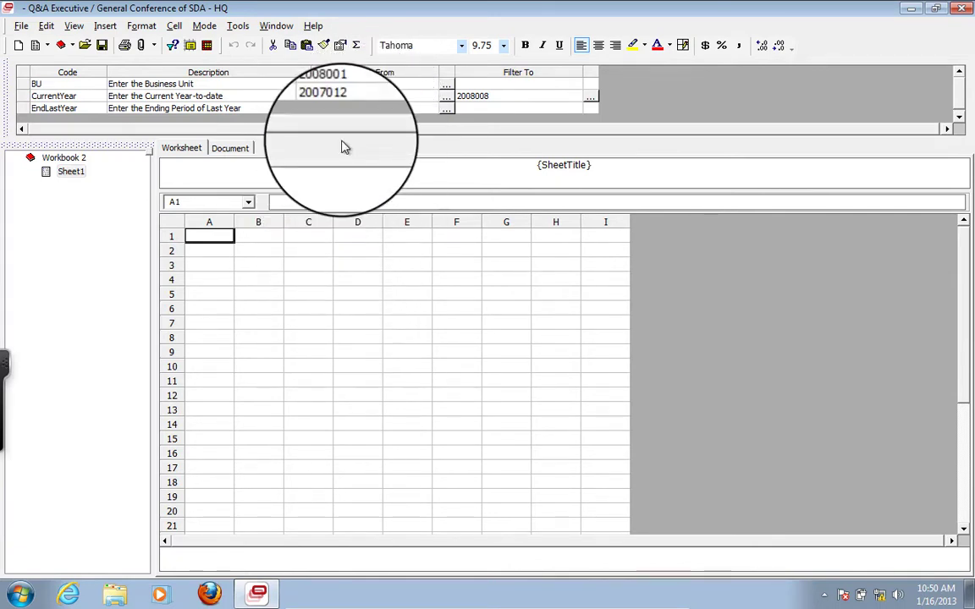
Step: Open the definition of cell A1 and set its data type to Reference Link
{"action": "left_click", "coordinate": [223, 235]}
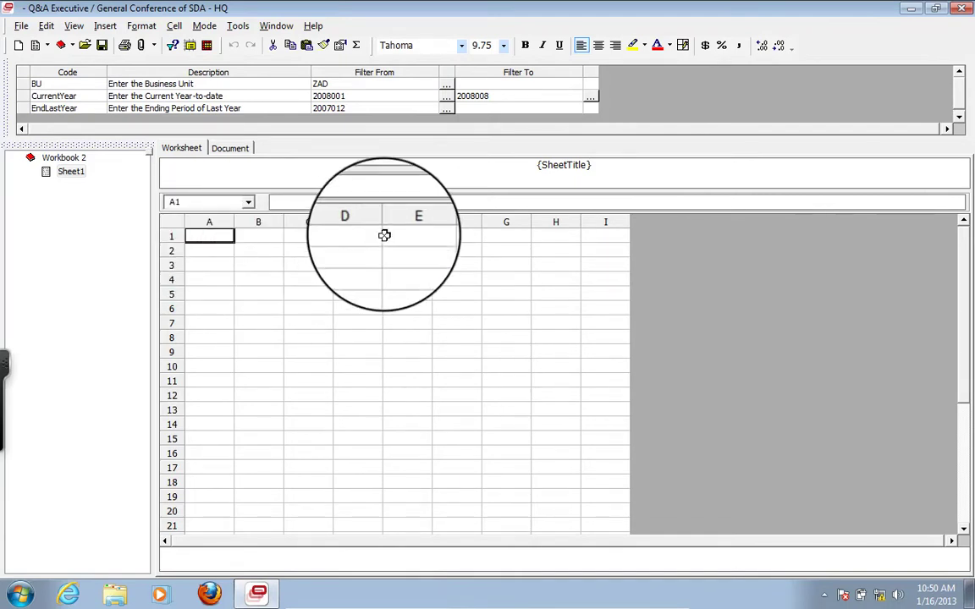
{"action": "double_click", "coordinate": [206, 235]}
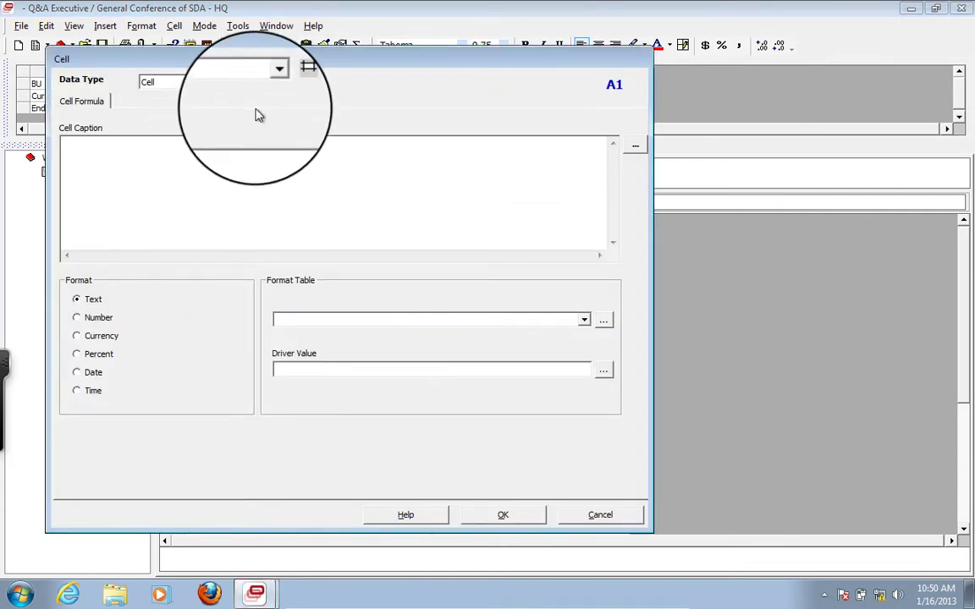
{"action": "left_click", "coordinate": [272, 83]}
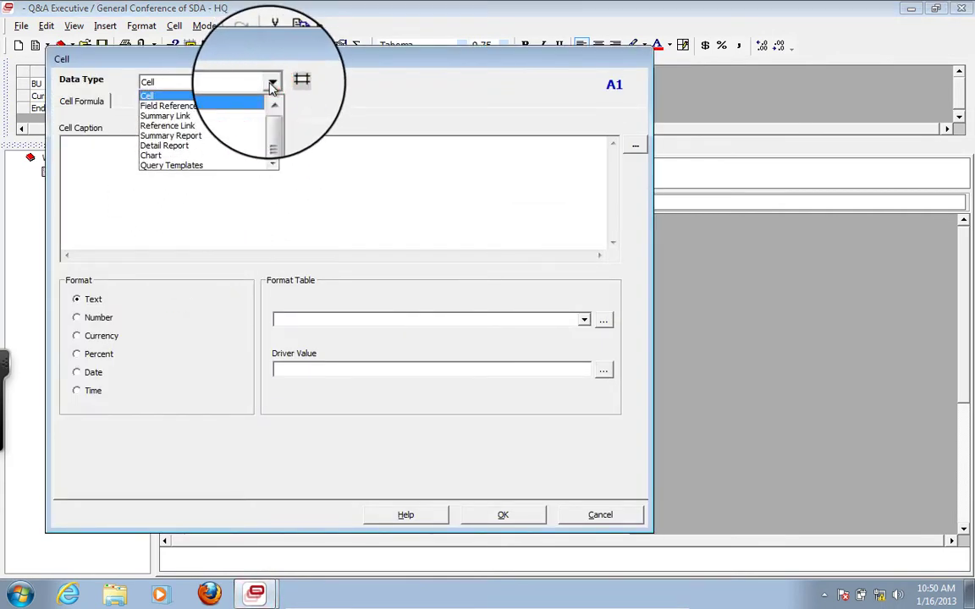
{"action": "left_click", "coordinate": [228, 134]}
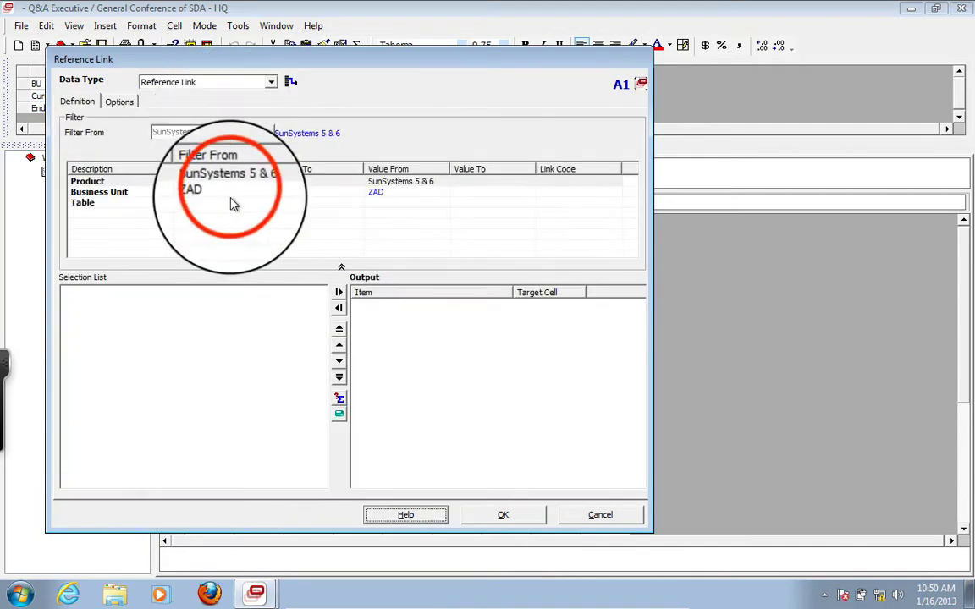
Step: Link the reference link's Business Unit filter to the BU prompt so it reads =(BU)
{"action": "left_click", "coordinate": [231, 193]}
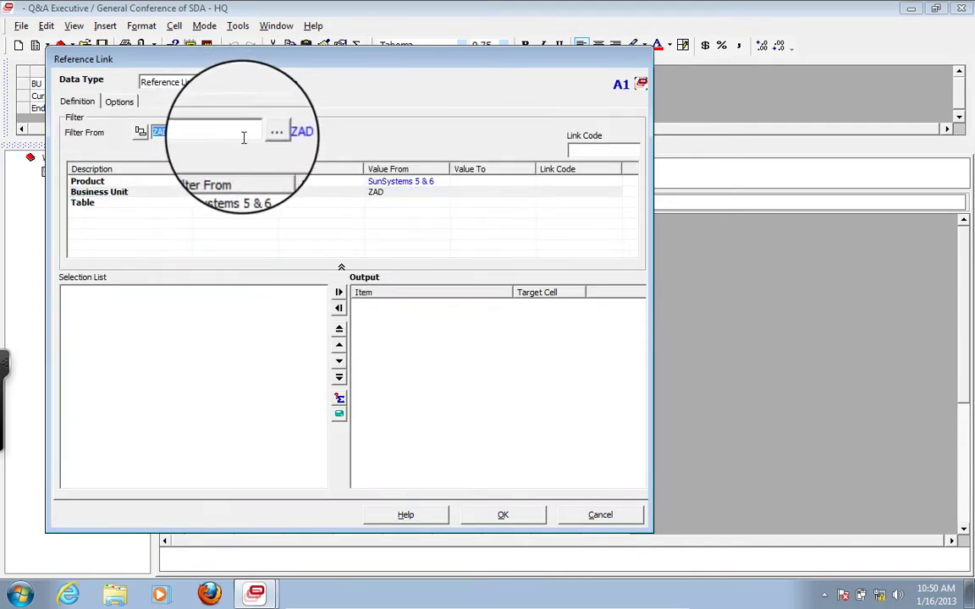
{"action": "left_click", "coordinate": [317, 68]}
{"action": "left_click_drag", "start_coordinate": [317, 66], "coordinate": [489, 222]}
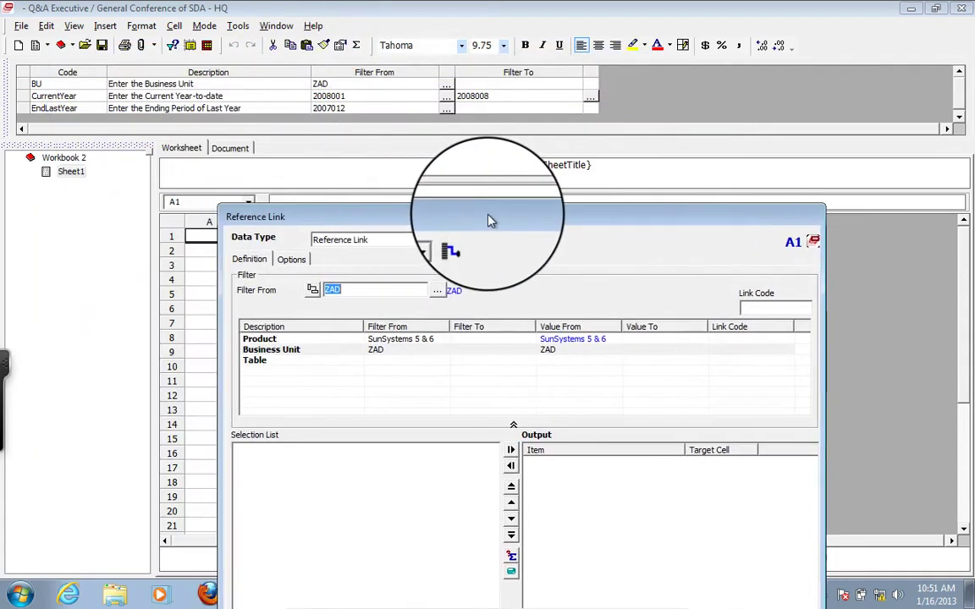
{"action": "left_click", "coordinate": [323, 85]}
Step: Set the reference link's Table to BU / Business Unit from the common static data
{"action": "left_click", "coordinate": [359, 365]}
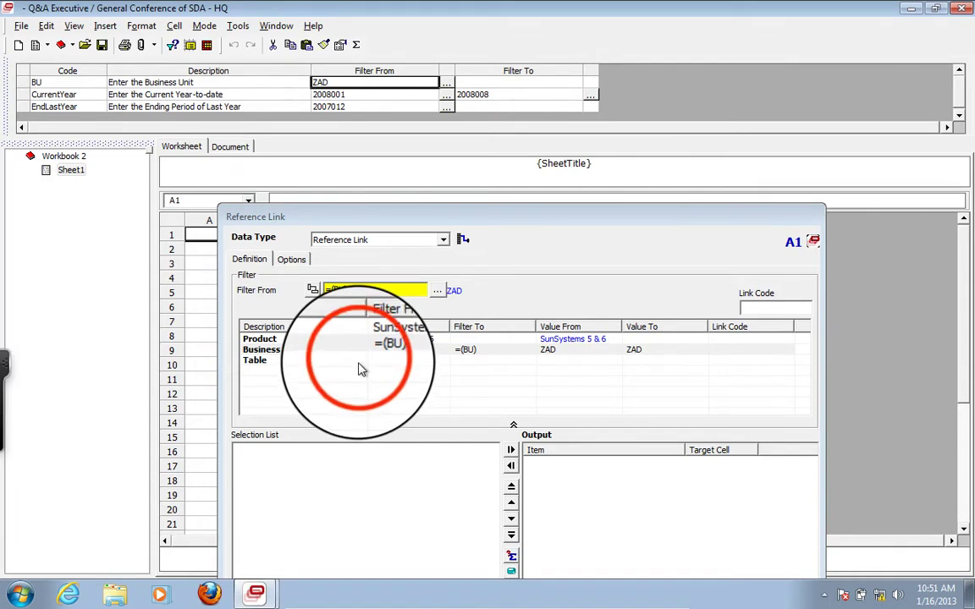
{"action": "left_click", "coordinate": [437, 289]}
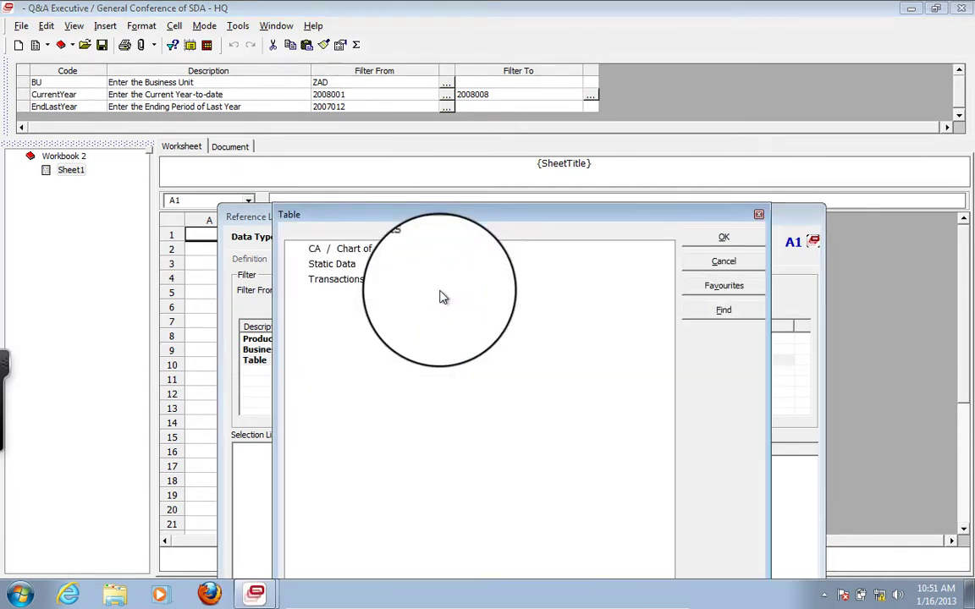
{"action": "left_click", "coordinate": [295, 265]}
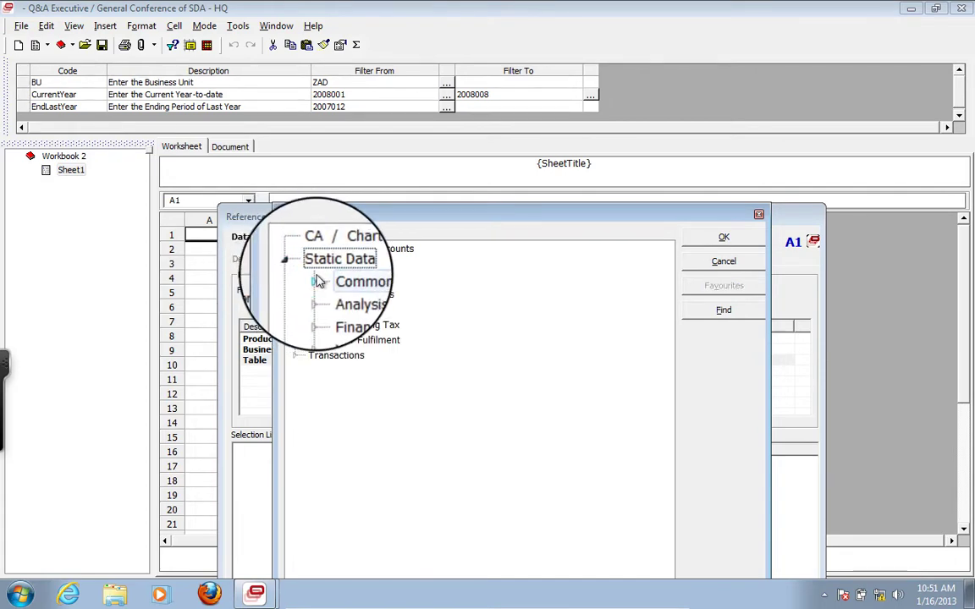
{"action": "left_click", "coordinate": [318, 283]}
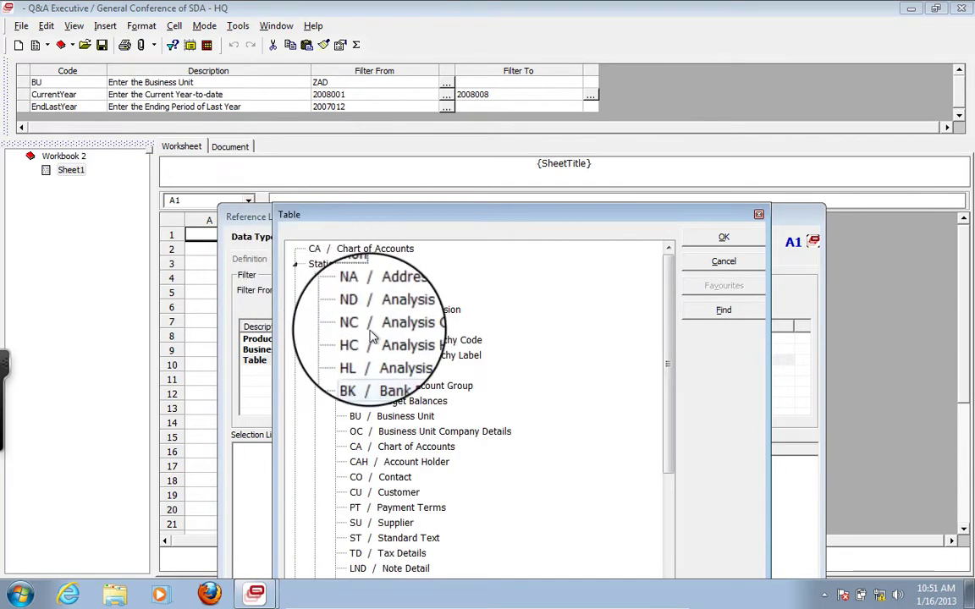
{"action": "left_click", "coordinate": [360, 423]}
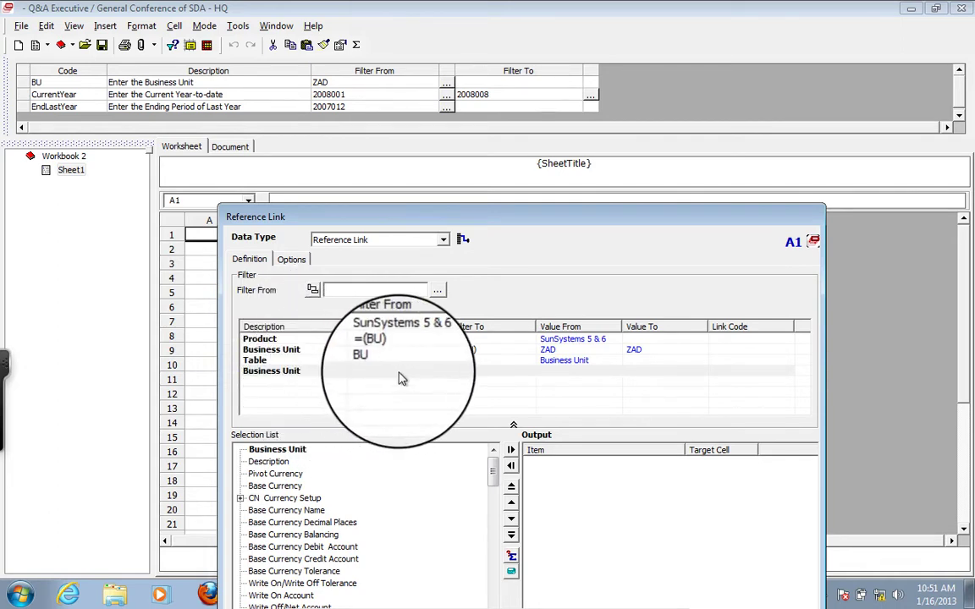
Step: Filter the table's Business Unit by the BU prompt, output the Description field, and confirm the reference link
{"action": "left_click", "coordinate": [321, 82]}
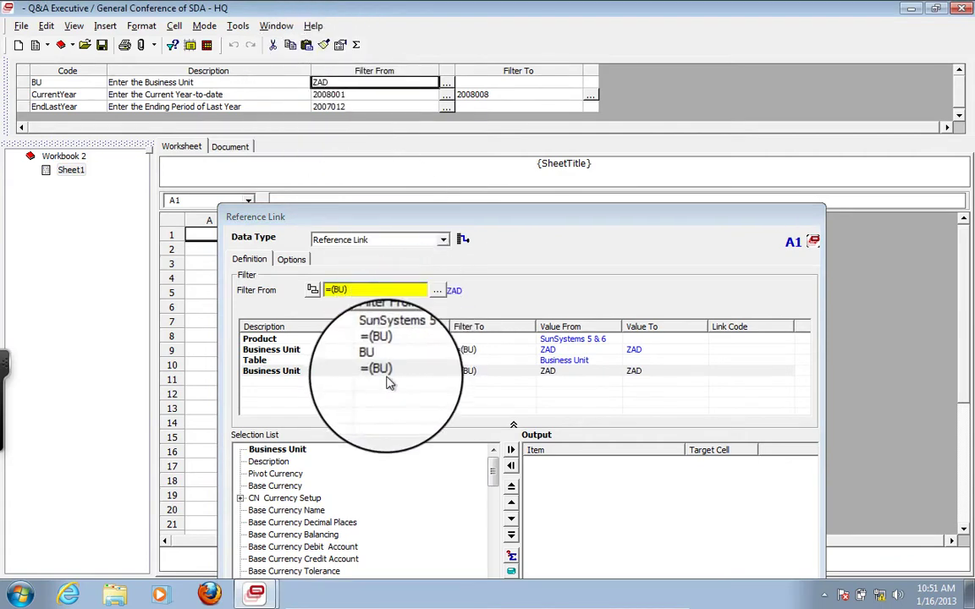
{"action": "left_click_drag", "start_coordinate": [536, 230], "coordinate": [528, 134]}
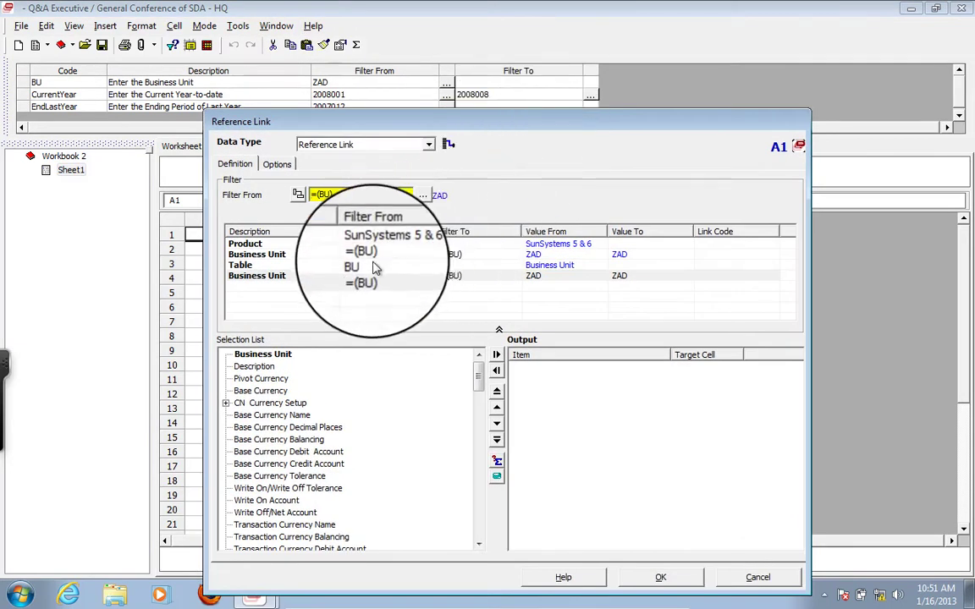
{"action": "double_click", "coordinate": [266, 368]}
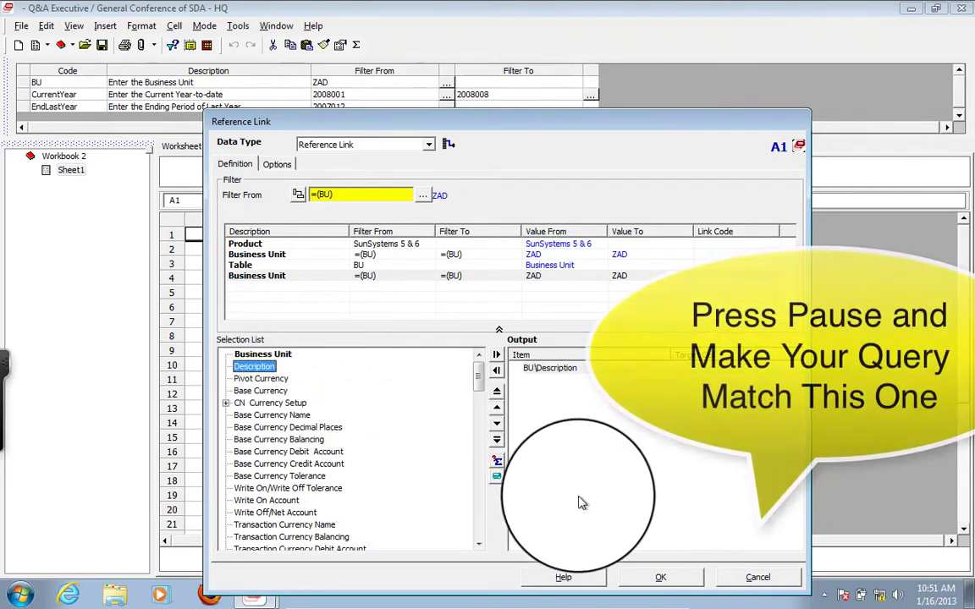
{"action": "left_click", "coordinate": [660, 578]}
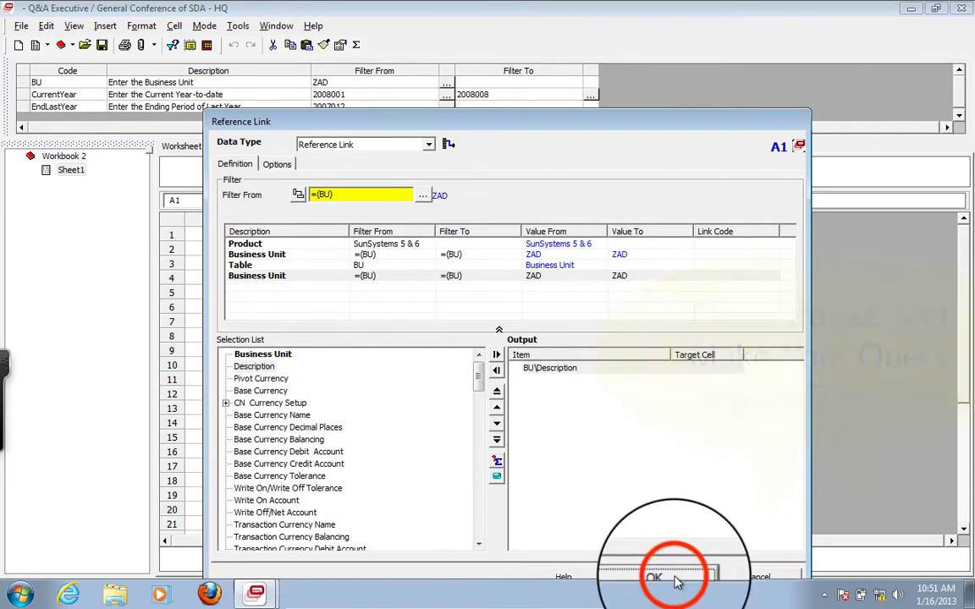
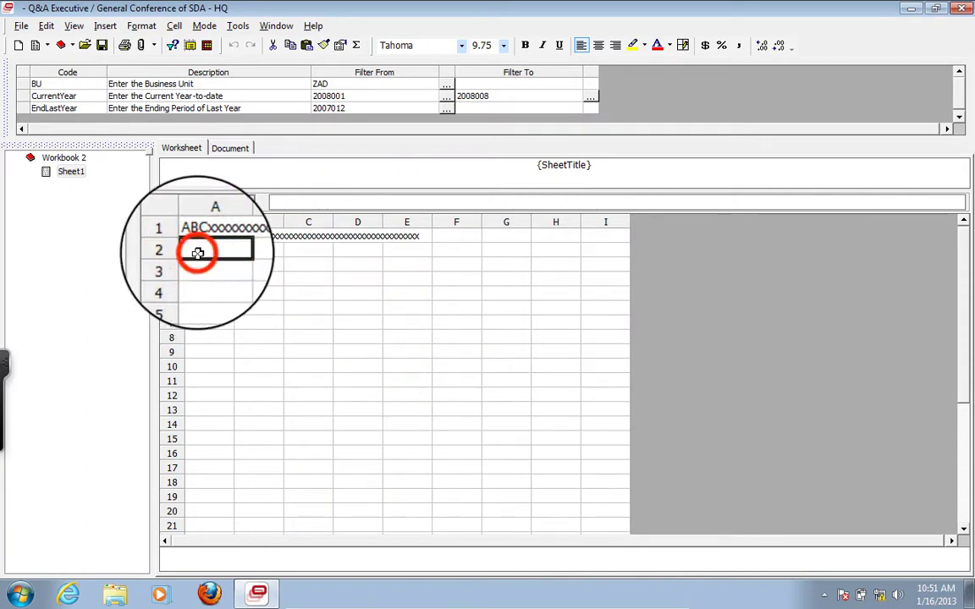
Step: Enter the report title "Trial Balance" in cell A2
{"action": "type", "text": "T"}
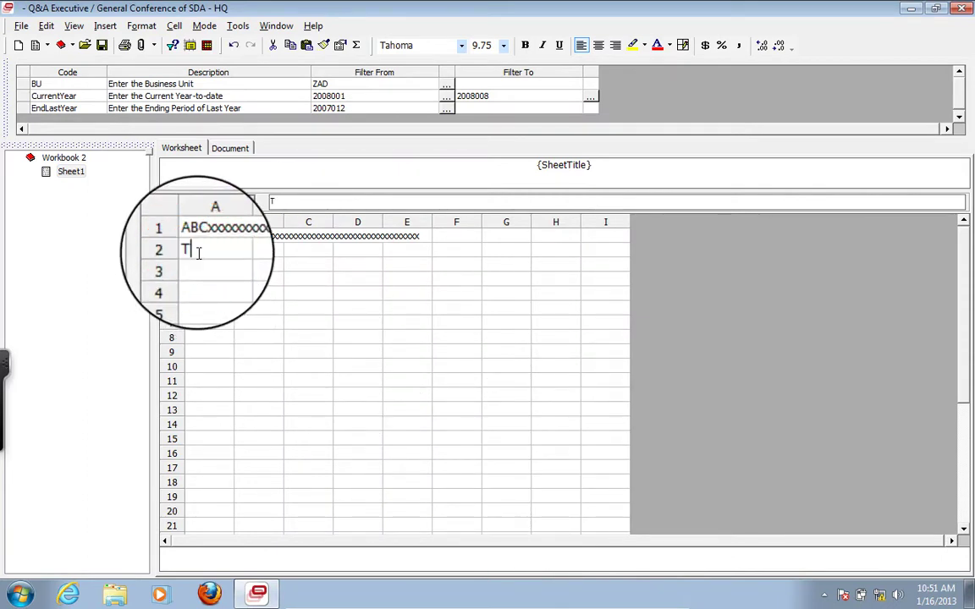
{"action": "type", "text": "rial Balance"}
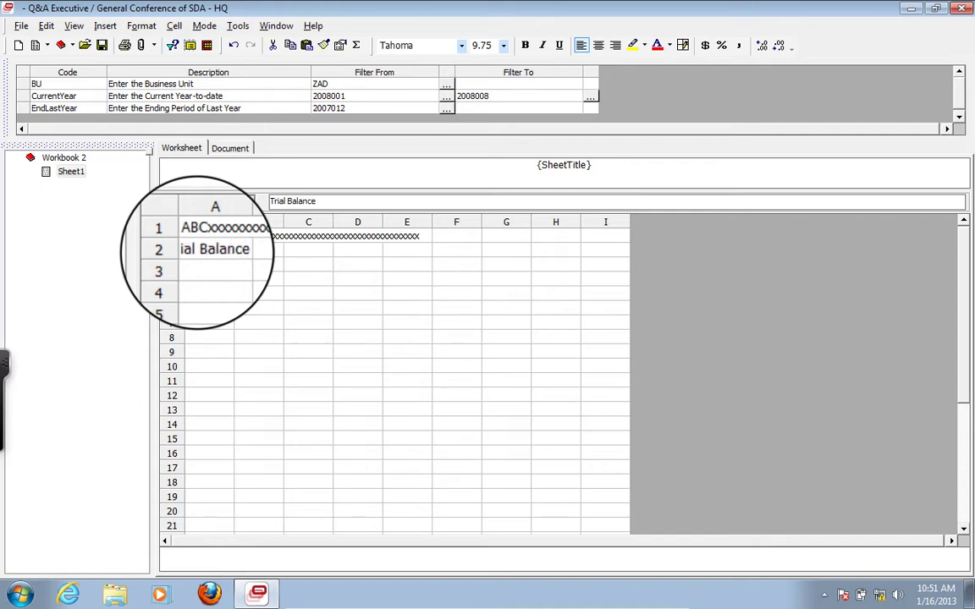
{"action": "key", "text": "Return"}
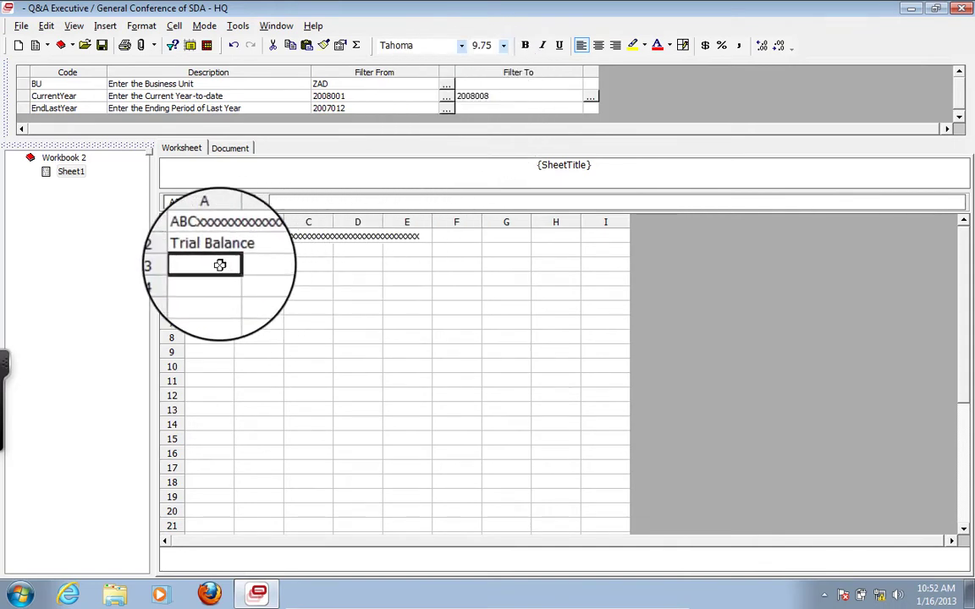
Step: Enter the date line "As of May 31, 2009" in cell A3
{"action": "type", "text": "As"}
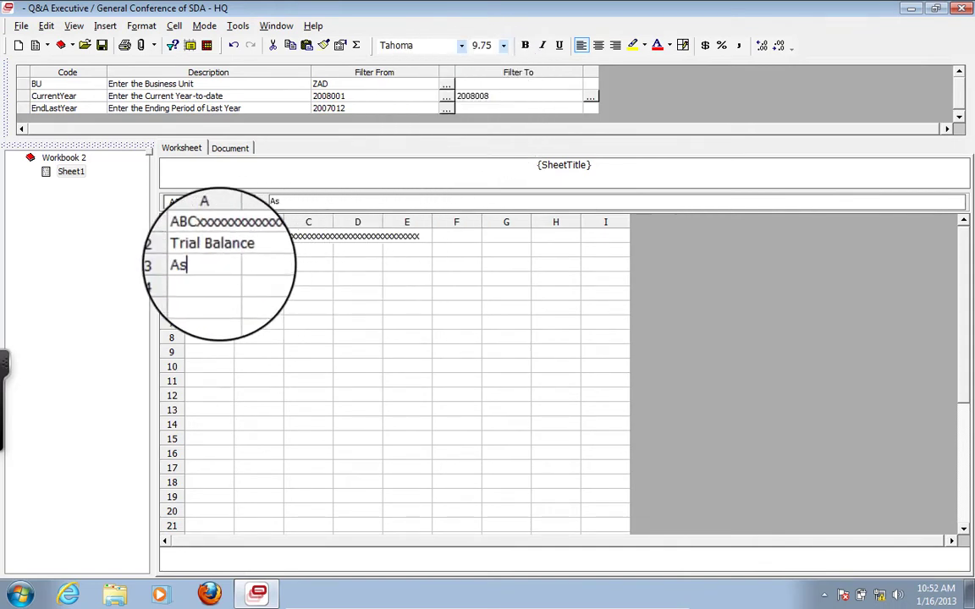
{"action": "type", "text": " of M"}
{"action": "key", "text": "BackSpace"}
{"action": "type", "text": "Ma"}
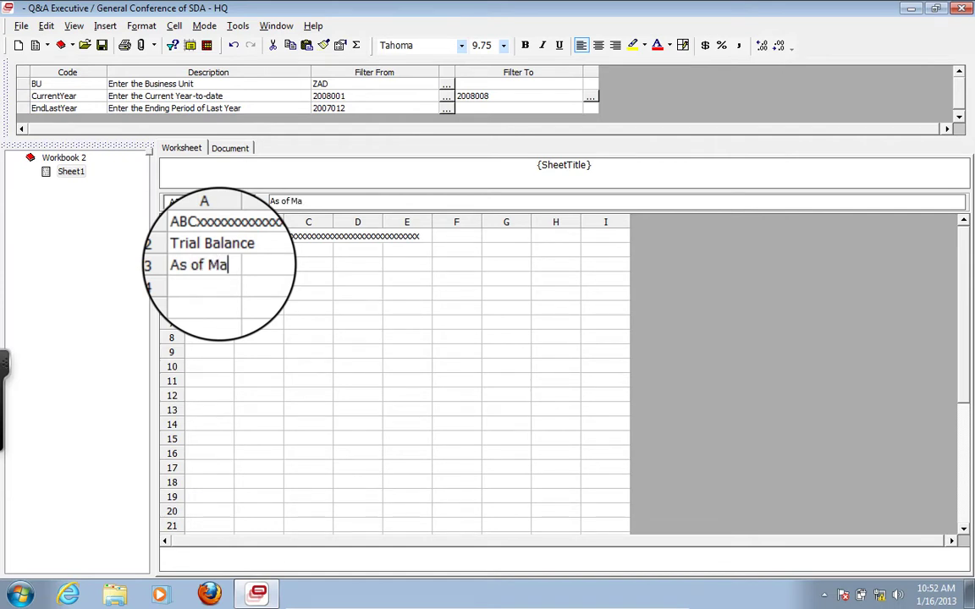
{"action": "type", "text": "y 31,"}
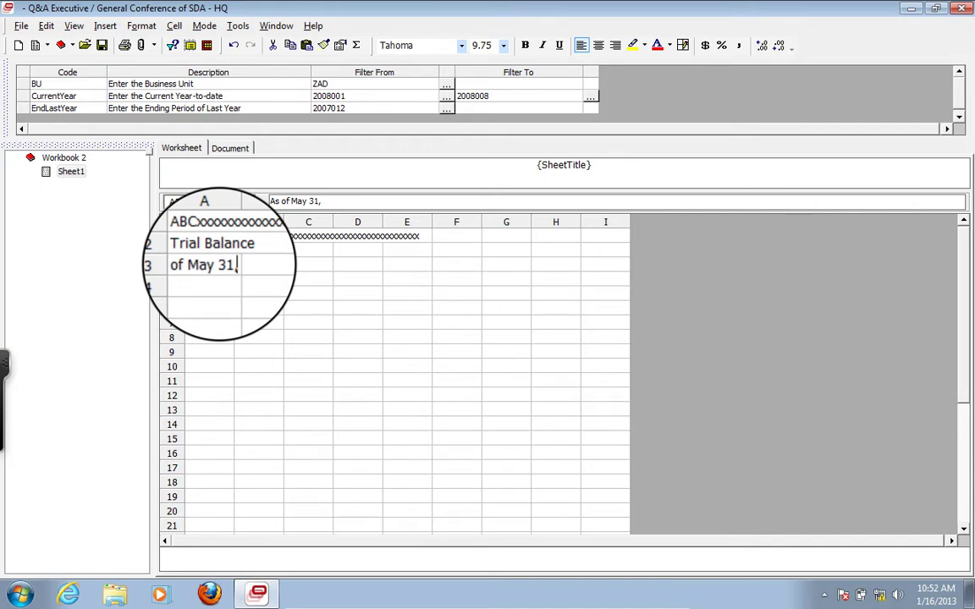
{"action": "type", "text": " 2009"}
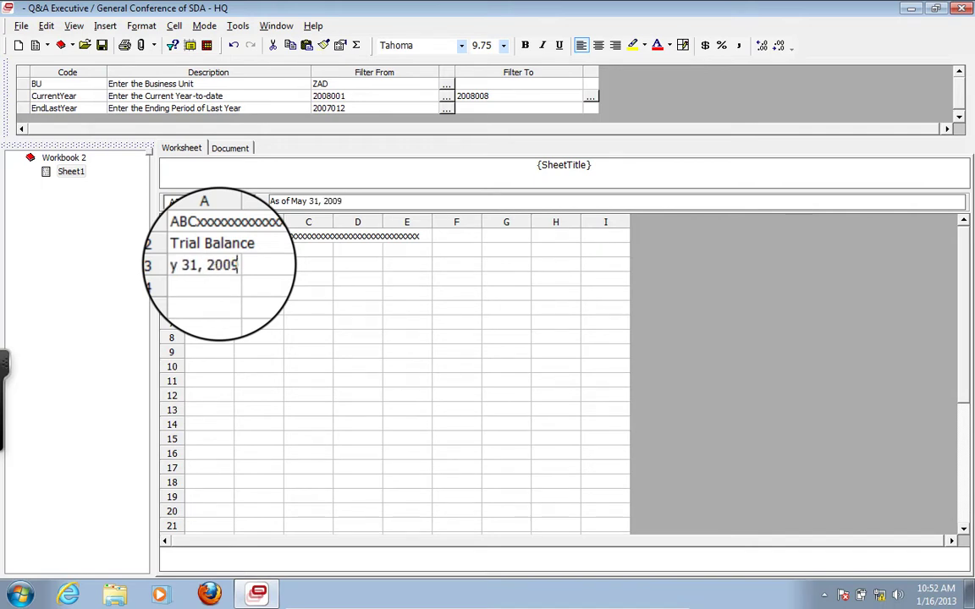
{"action": "key", "text": "Return"}
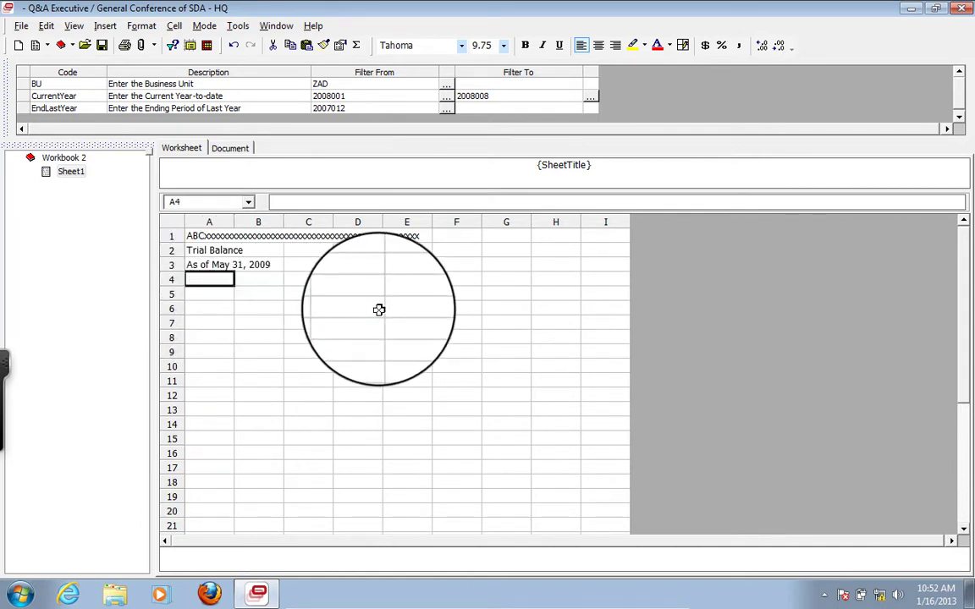
{"action": "left_click", "coordinate": [404, 292]}
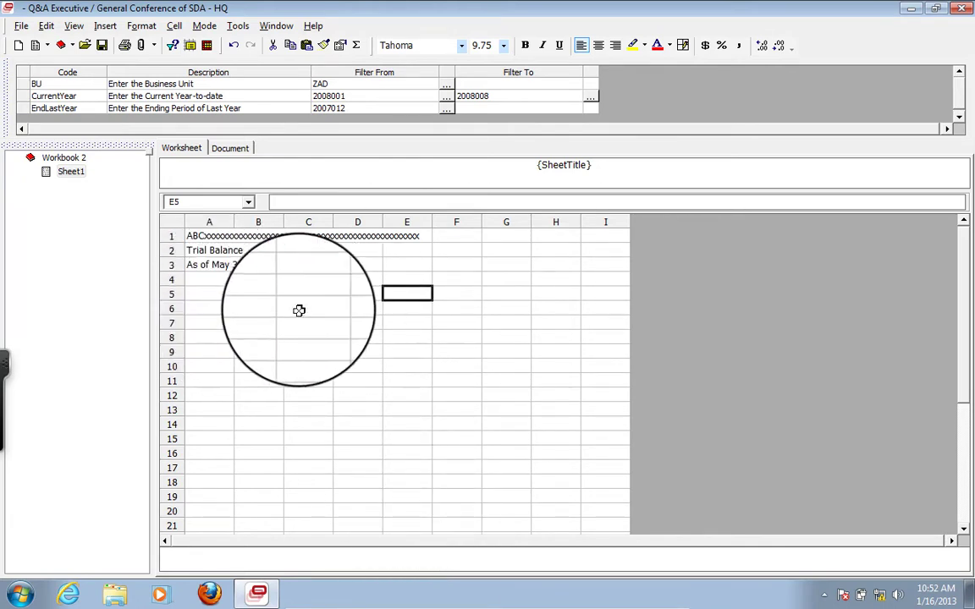
{"action": "left_click", "coordinate": [410, 309]}
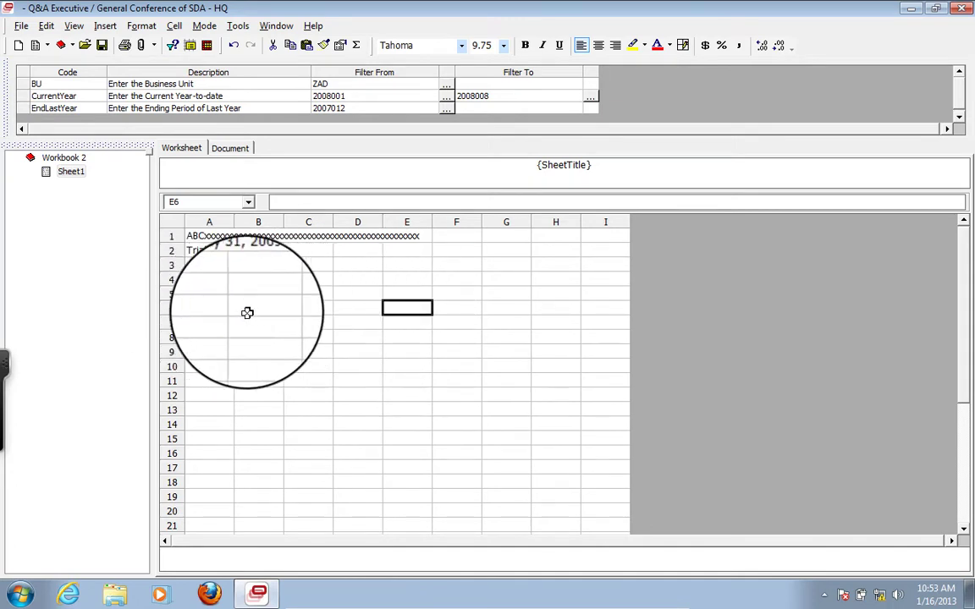
Step: Set the horizontal alignment of the heading rows in A1:I3 to center across the cells
{"action": "left_click", "coordinate": [197, 237]}
{"action": "left_click_drag", "start_coordinate": [197, 237], "coordinate": [602, 264]}
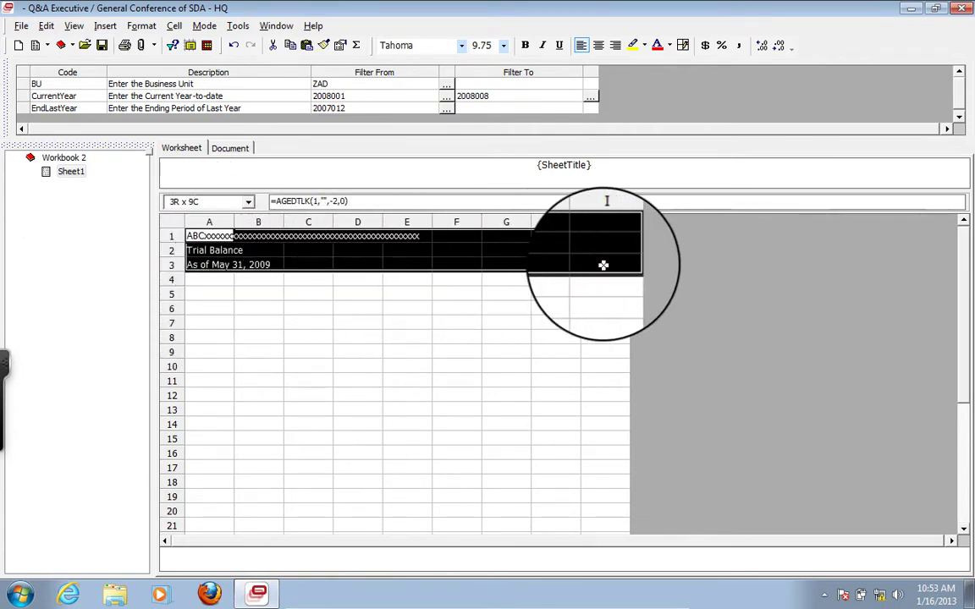
{"action": "right_click", "coordinate": [307, 248]}
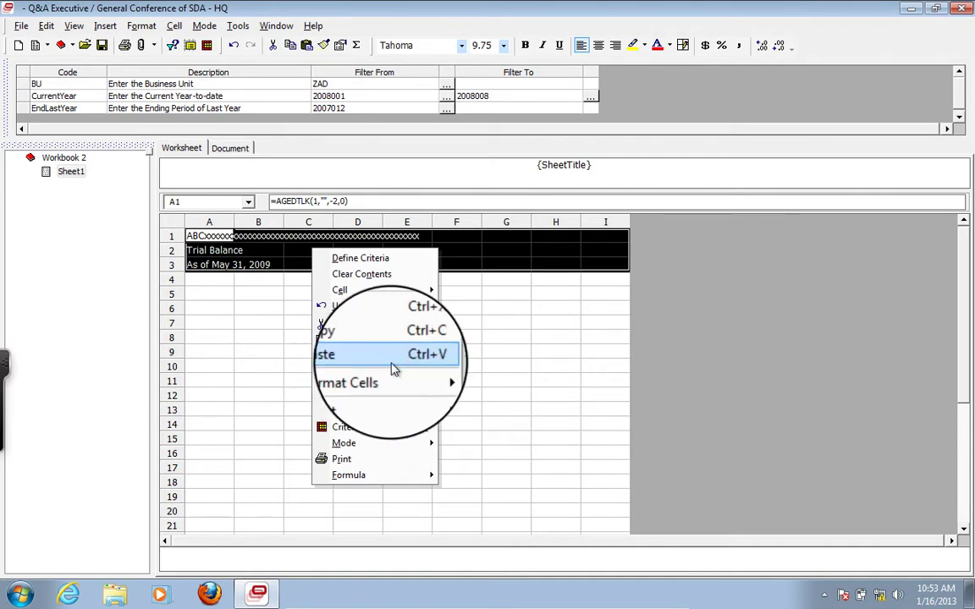
{"action": "mouse_move", "coordinate": [396, 376]}
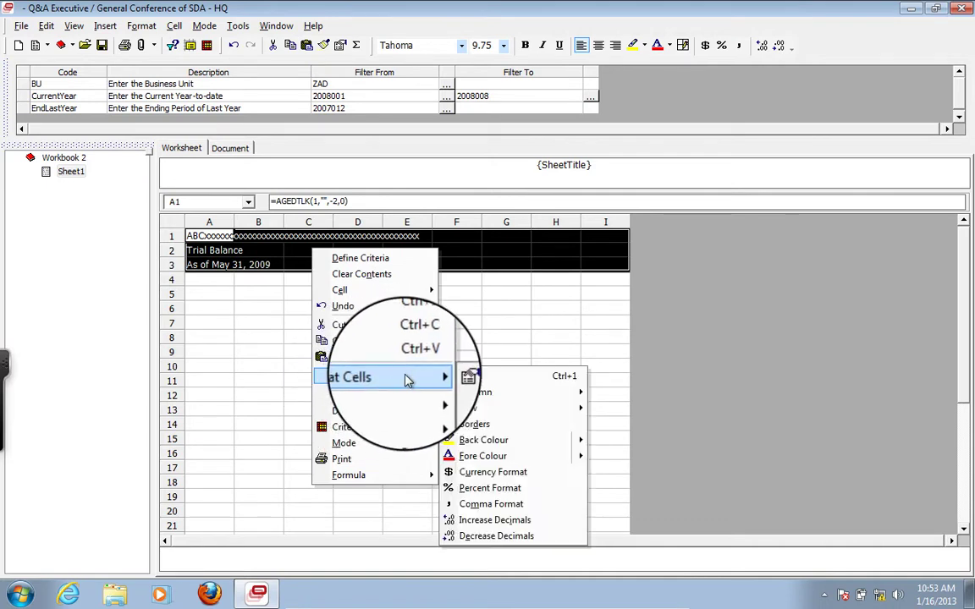
{"action": "left_click", "coordinate": [478, 385]}
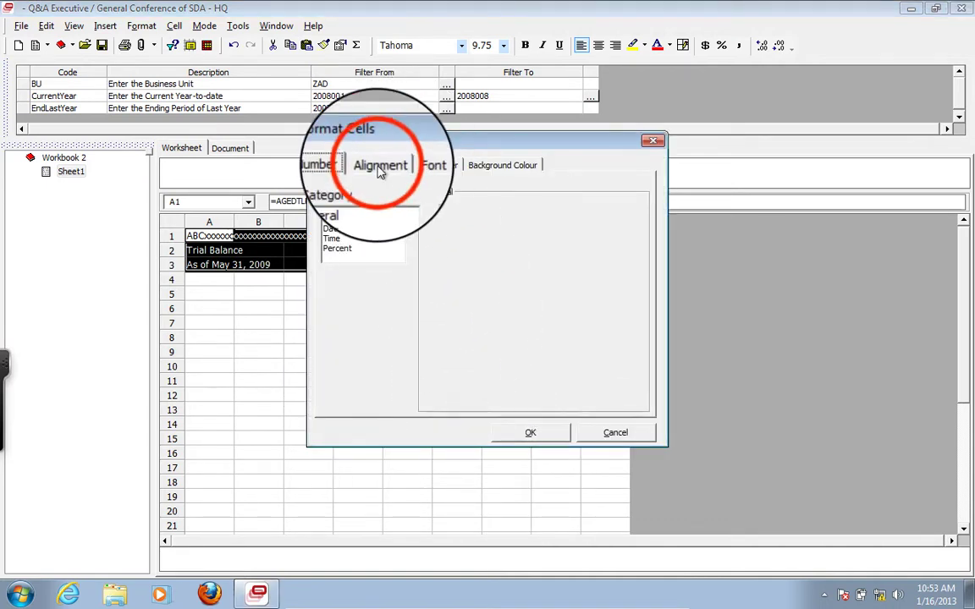
{"action": "left_click", "coordinate": [380, 165]}
{"action": "left_click", "coordinate": [440, 220]}
{"action": "left_click", "coordinate": [417, 264]}
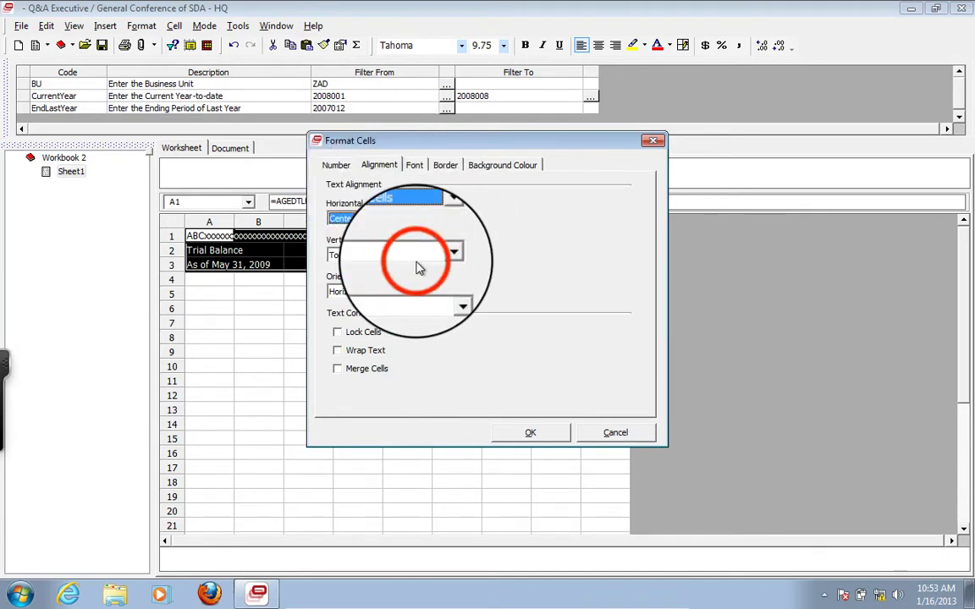
{"action": "left_click", "coordinate": [546, 434]}
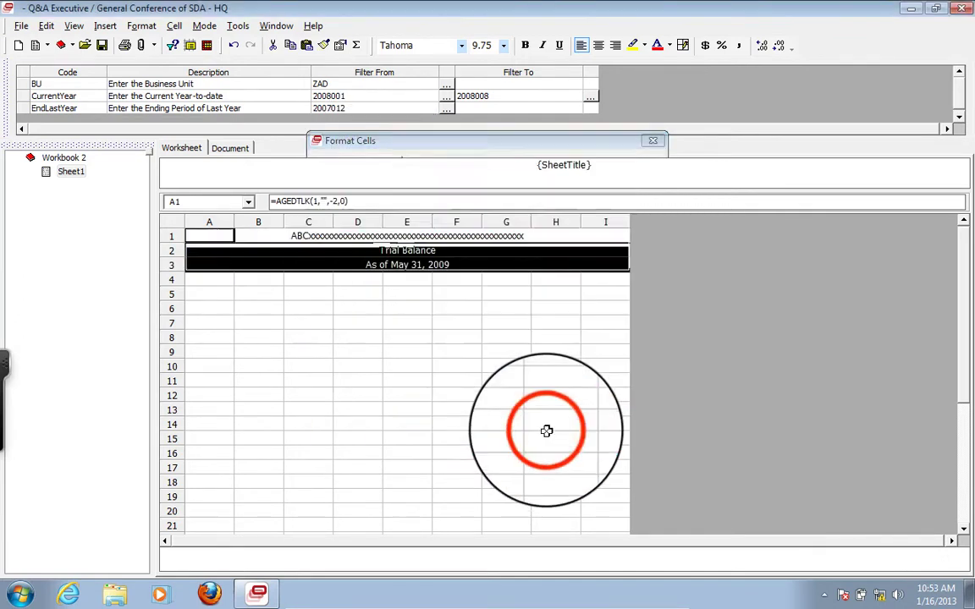
{"action": "left_click", "coordinate": [408, 351]}
Step: Add a solid black bottom border to cells A4 through I4, beneath the report headings
{"action": "left_click_drag", "start_coordinate": [215, 280], "coordinate": [595, 288]}
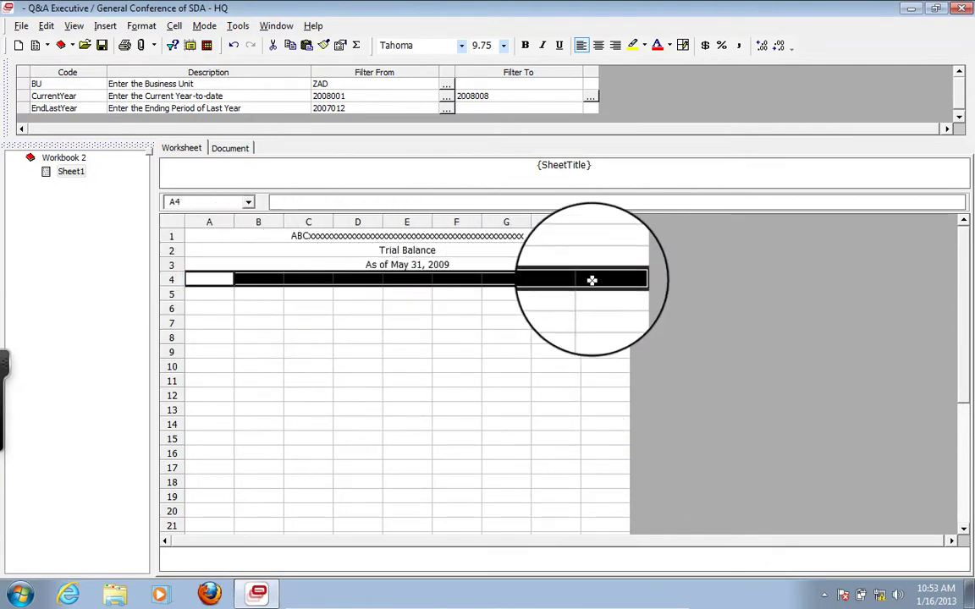
{"action": "left_click", "coordinate": [684, 45]}
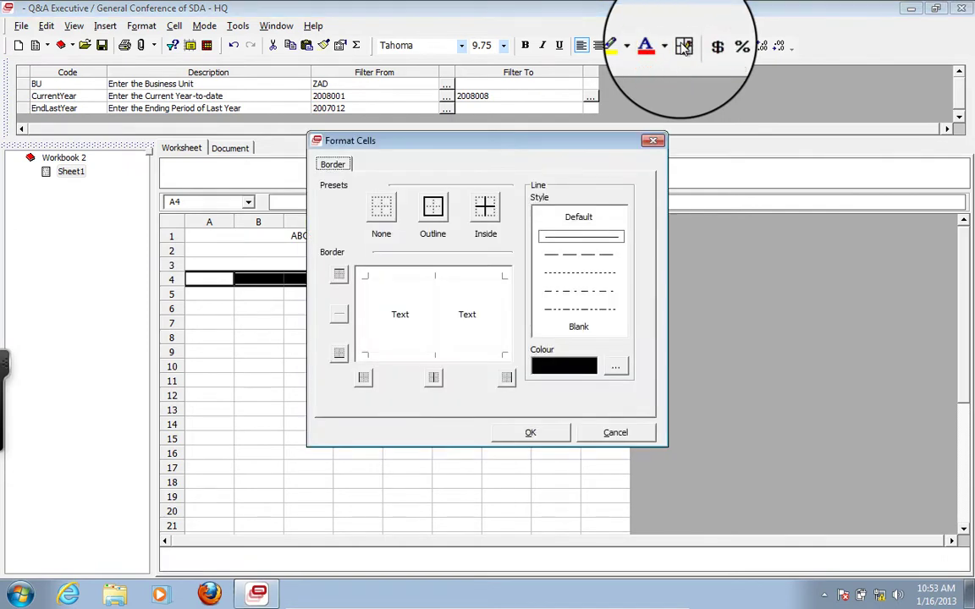
{"action": "left_click", "coordinate": [468, 360]}
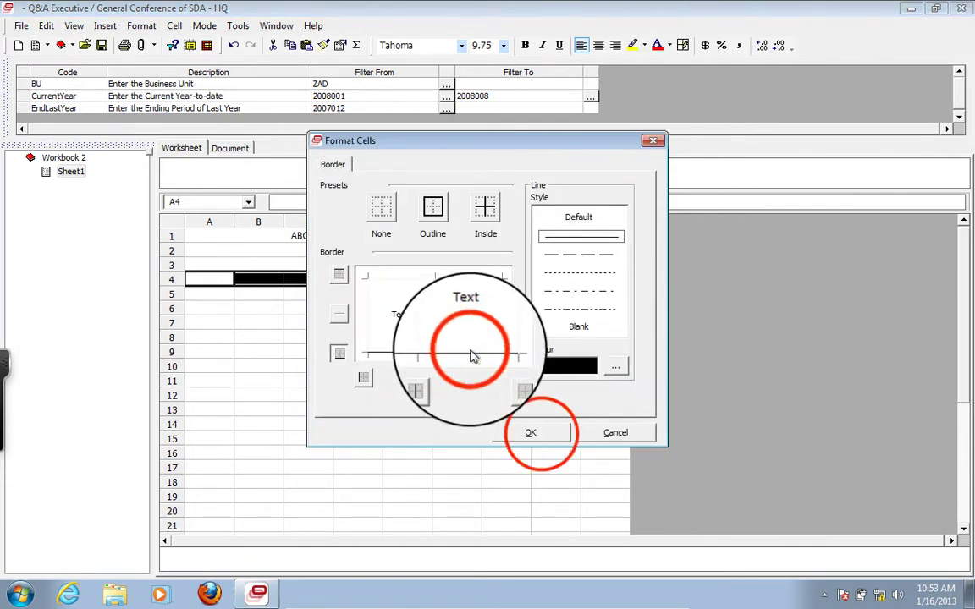
{"action": "left_click", "coordinate": [536, 434]}
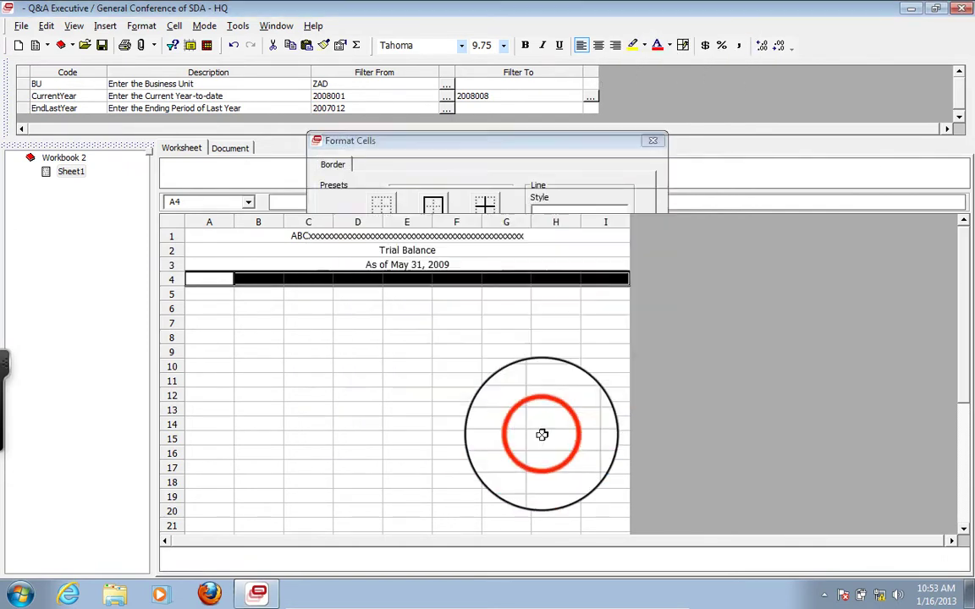
{"action": "left_click", "coordinate": [225, 329]}
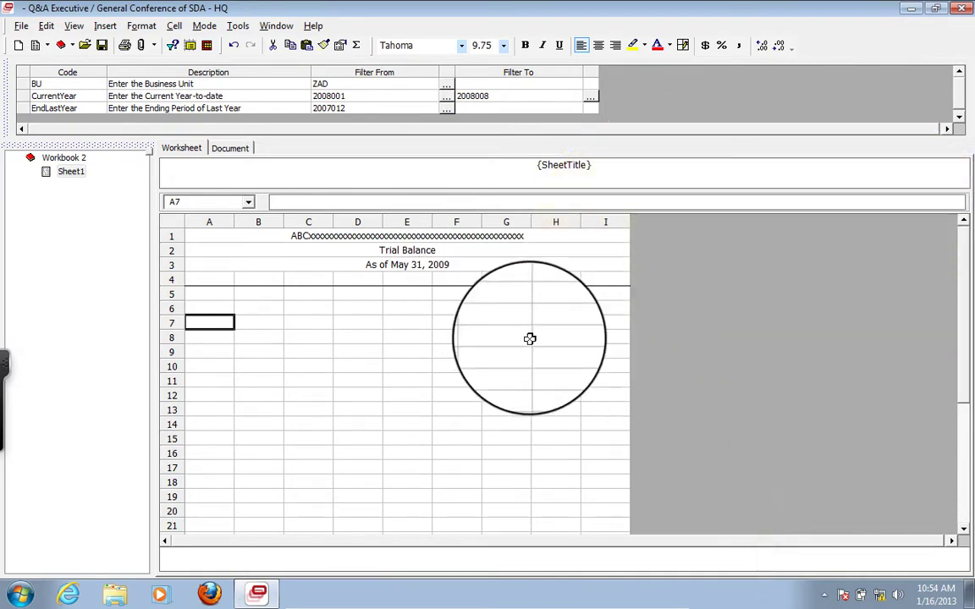
Step: Enter the row label "Numbered Asset Accounts" in cell A7
{"action": "left_click", "coordinate": [460, 322]}
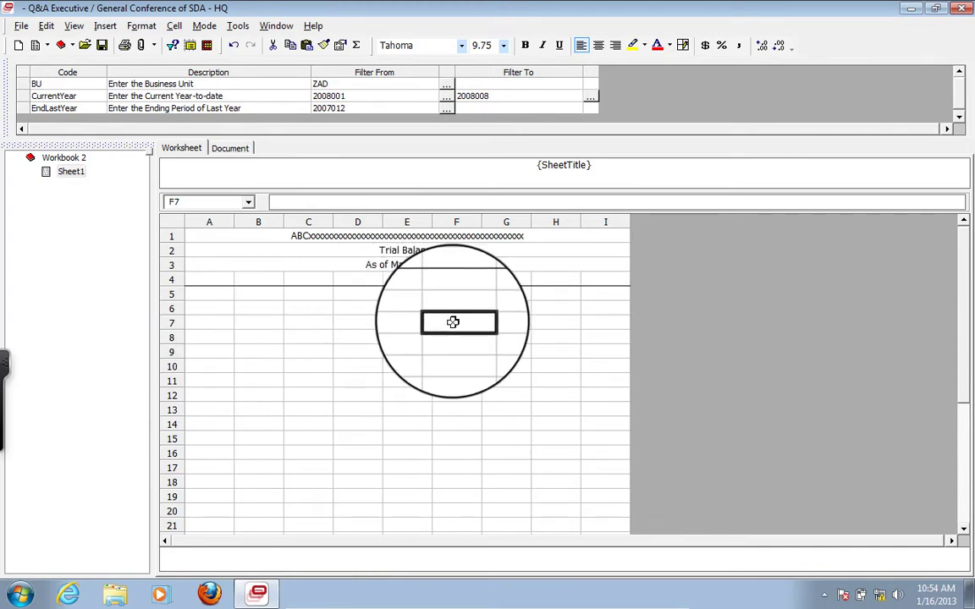
{"action": "left_click", "coordinate": [215, 322]}
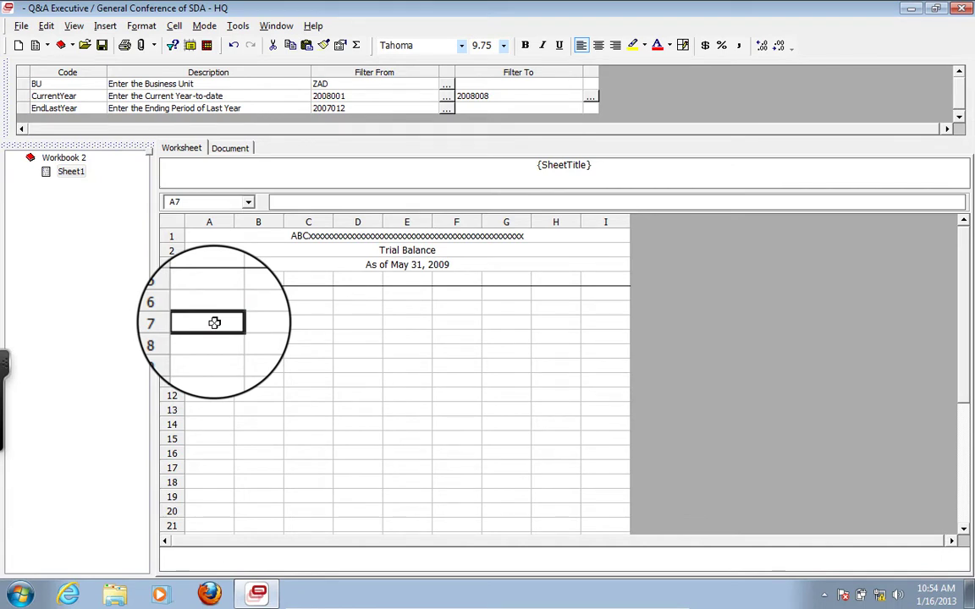
{"action": "type", "text": "A"}
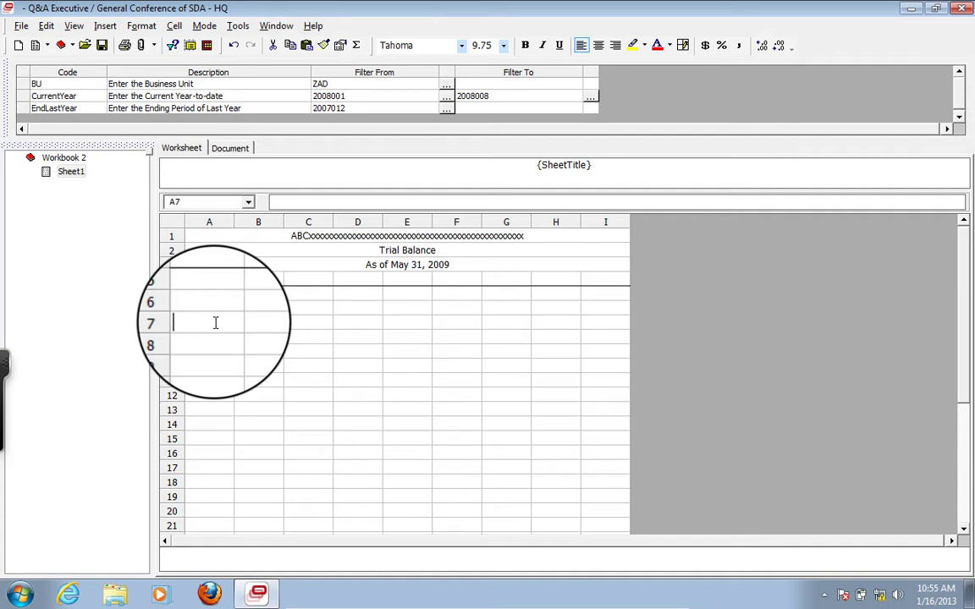
{"action": "type", "text": "Number"}
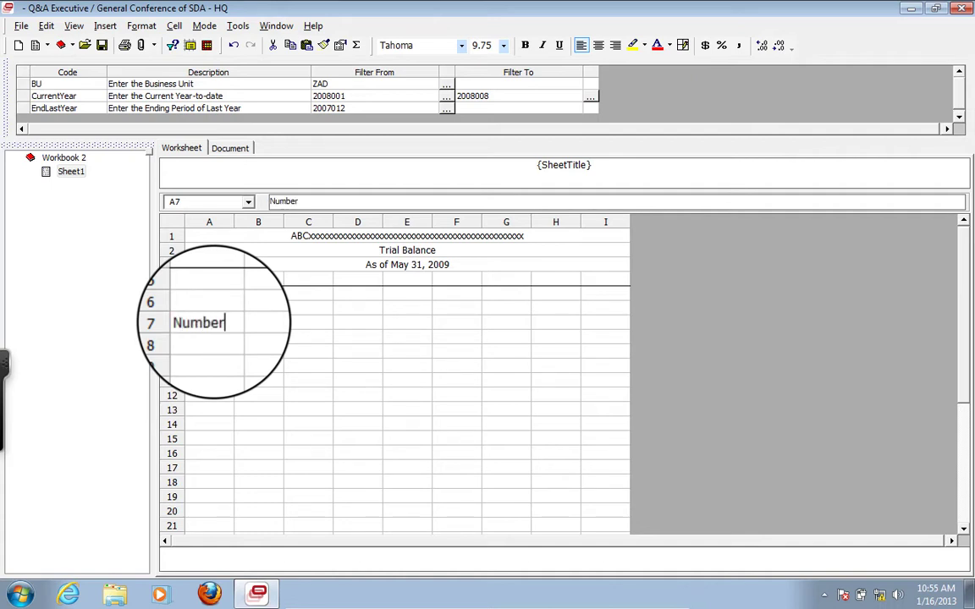
{"action": "type", "text": "ing"}
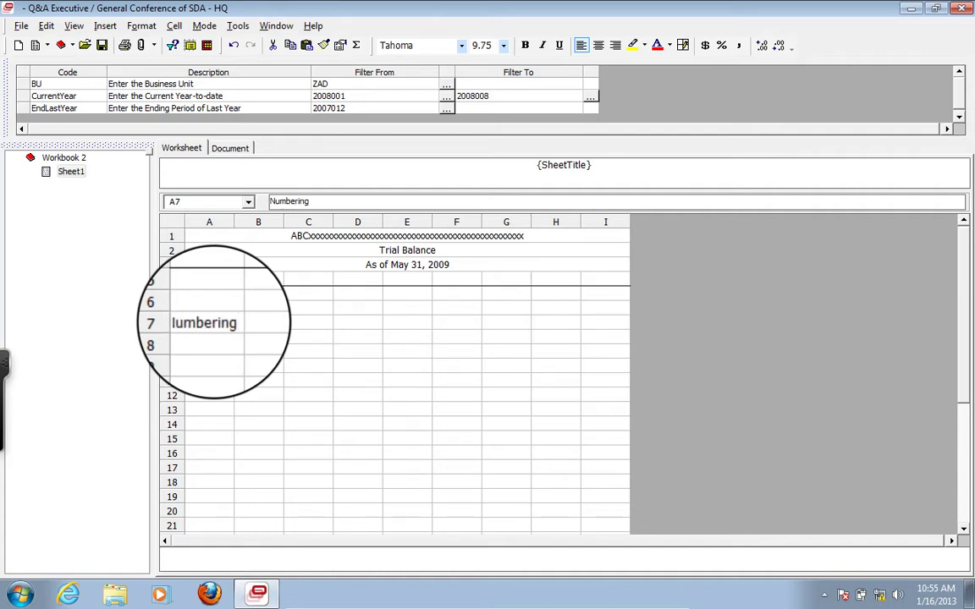
{"action": "key", "text": "BackSpace"}
{"action": "key", "text": "BackSpace"}
{"action": "key", "text": "BackSpace"}
{"action": "type", "text": "ed"}
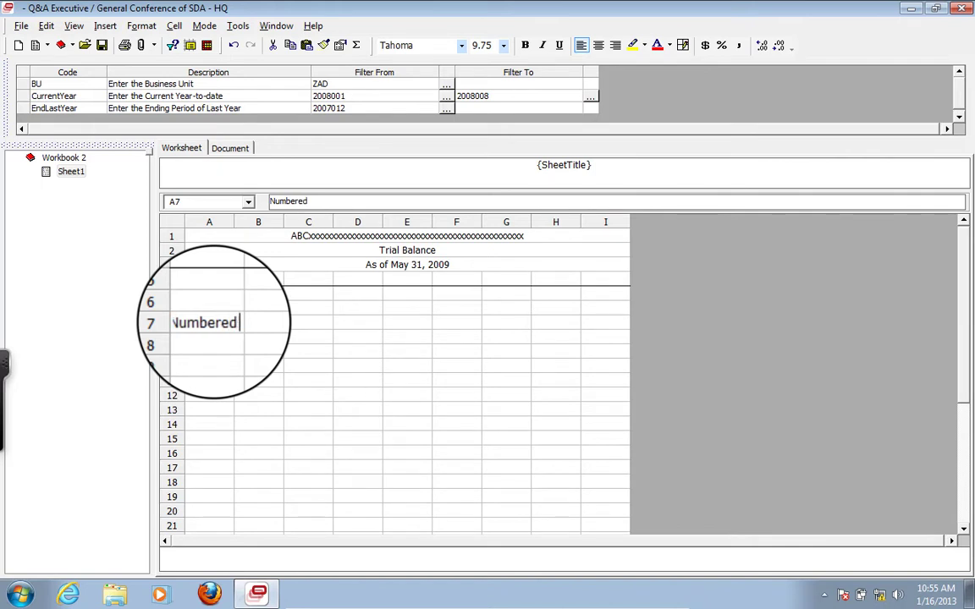
{"action": "type", "text": " Asse"}
{"action": "type", "text": "t"}
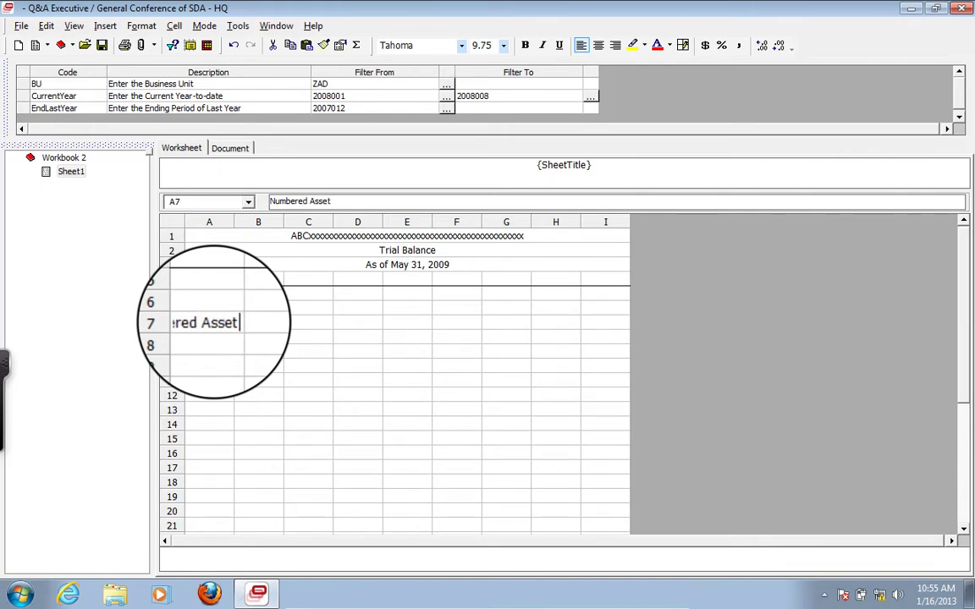
{"action": "type", "text": " Accounts"}
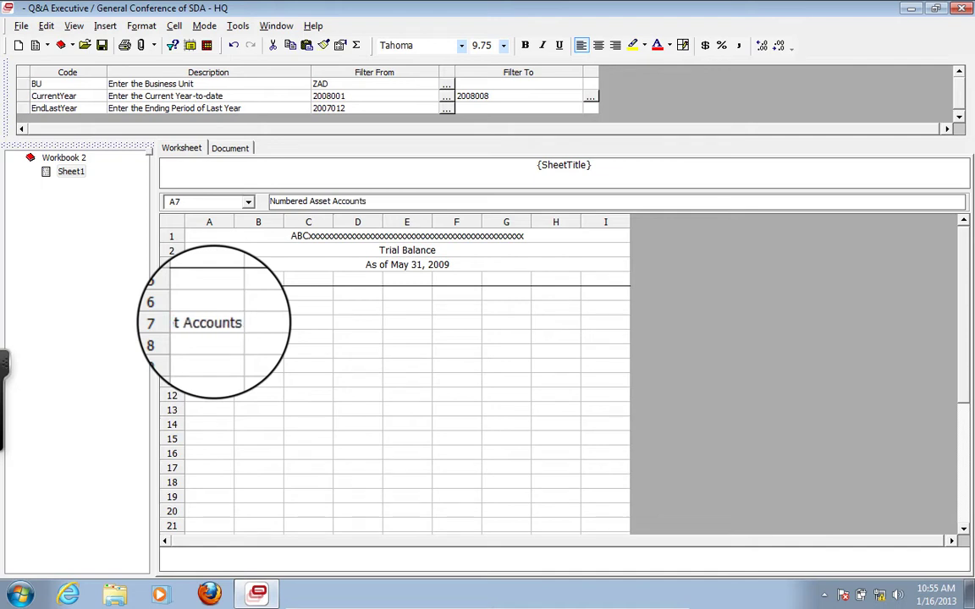
{"action": "key", "text": "Return"}
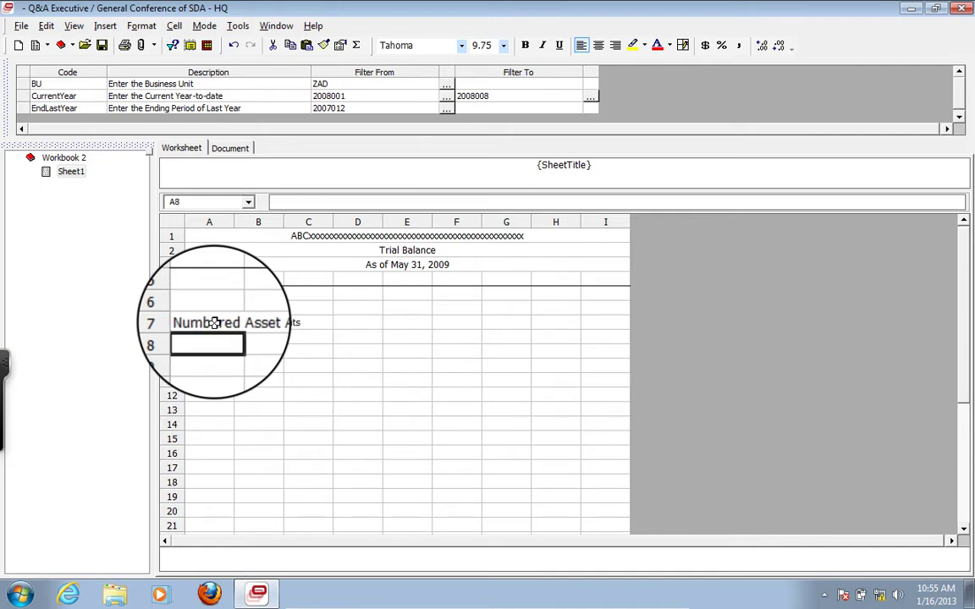
Step: Enter the row label "Numbered Liability Accounts" in cell A9, leaving row 8 blank
{"action": "type", "text": "Nu"}
{"action": "key", "text": "BackSpace"}
{"action": "key", "text": "BackSpace"}
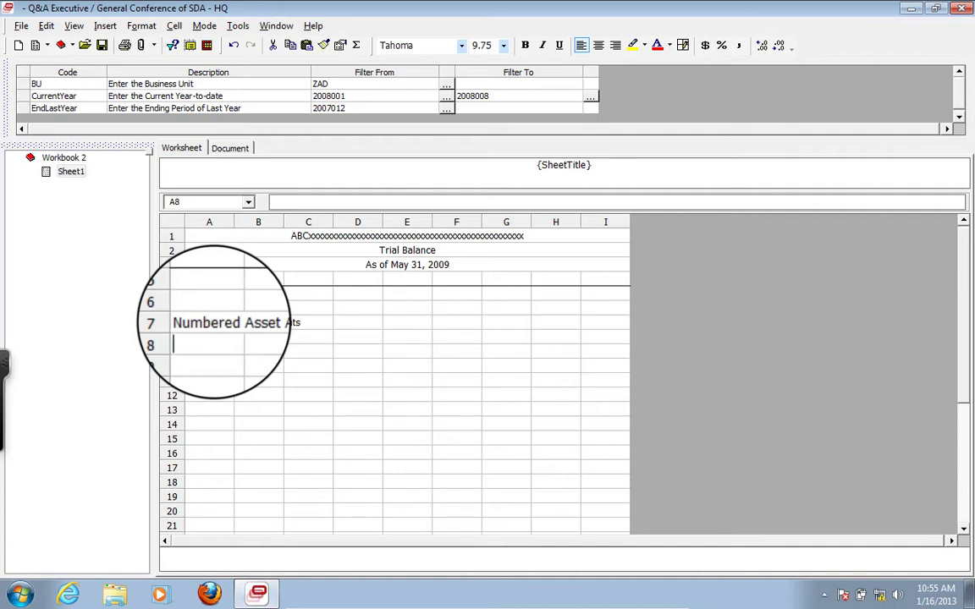
{"action": "key", "text": "Return"}
{"action": "type", "text": "Numbered I"}
{"action": "key", "text": "BackSpace"}
{"action": "key", "text": "BackSpace"}
{"action": "type", "text": "Liability Accounts"}
{"action": "key", "text": "Return"}
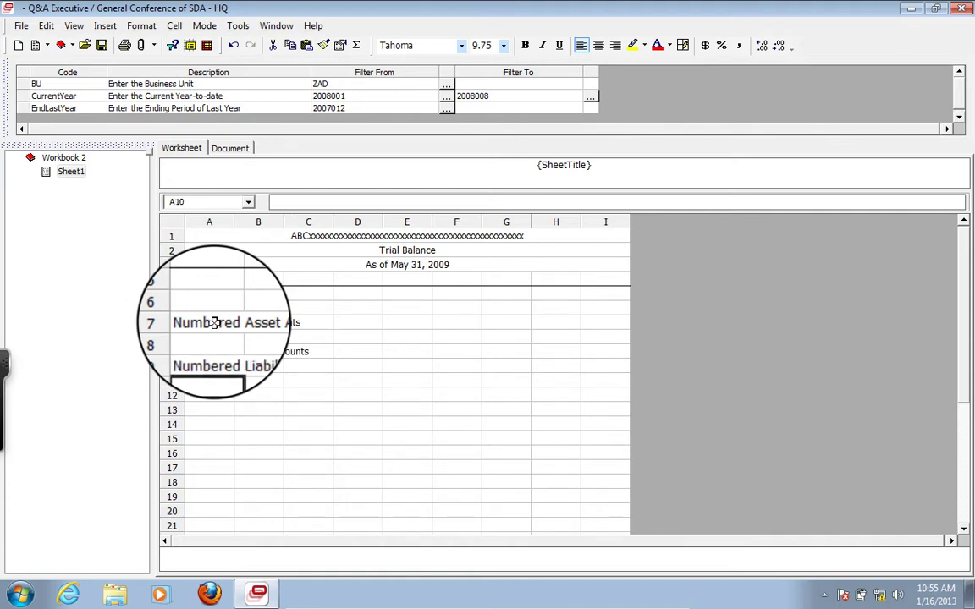
Step: Enter the lettered accounts heading in cell A11, leaving row 10 blank
{"action": "key", "text": "Return"}
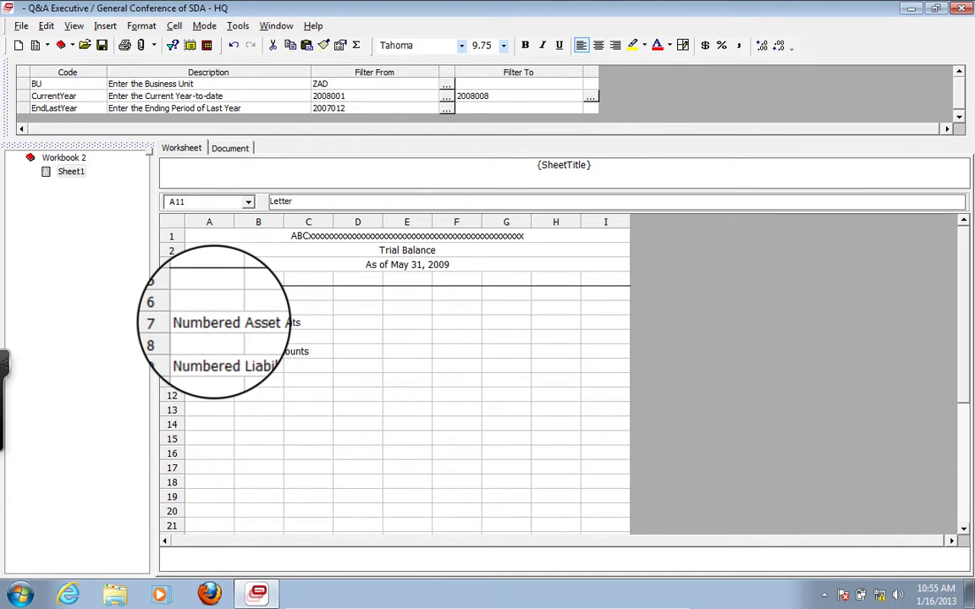
{"action": "type", "text": "Accounts"}
{"action": "key", "text": "Return"}
Step: Enter the account letters A, B, C and D in cells C13 through C16
{"action": "key", "text": "Down"}
{"action": "key", "text": "Right"}
{"action": "key", "text": "Right"}
{"action": "type", "text": "A"}
{"action": "key", "text": "Return"}
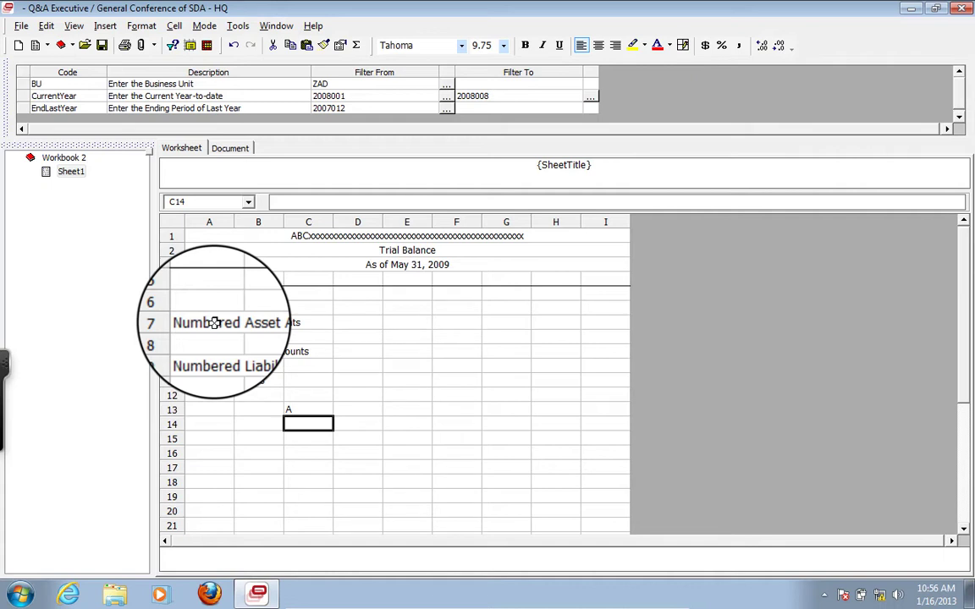
{"action": "type", "text": "B"}
{"action": "key", "text": "Return"}
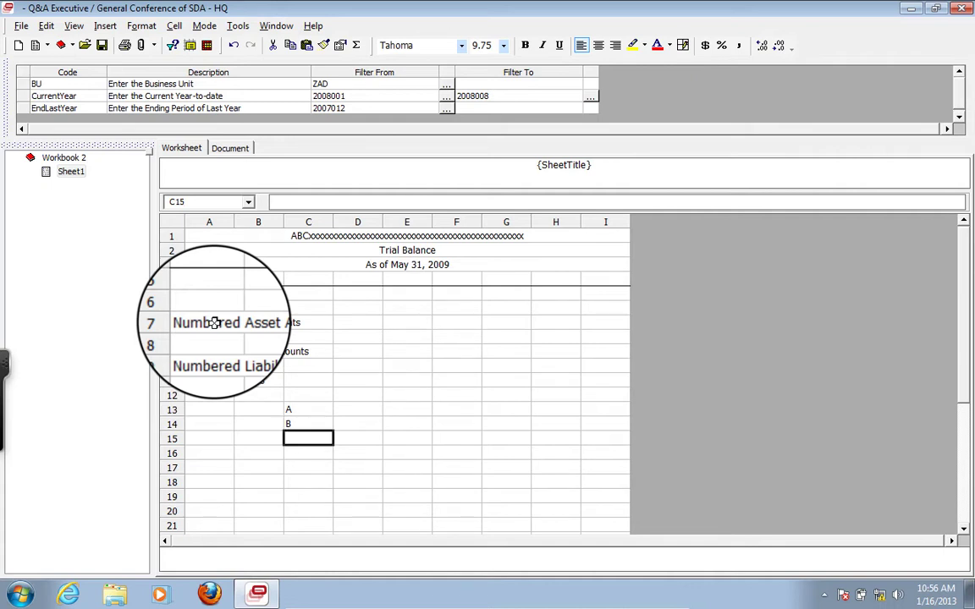
{"action": "type", "text": "C"}
{"action": "key", "text": "Return"}
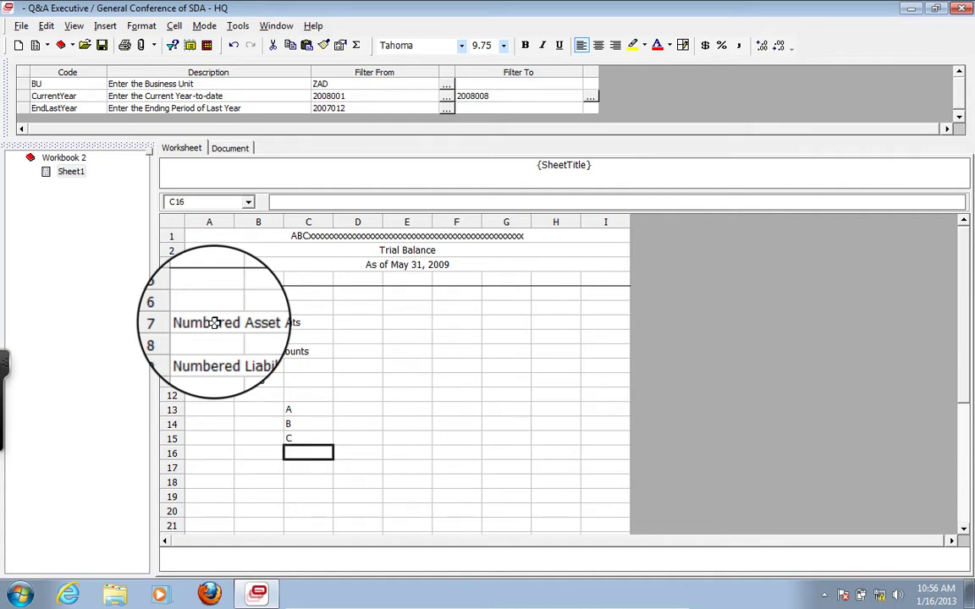
{"action": "type", "text": "D"}
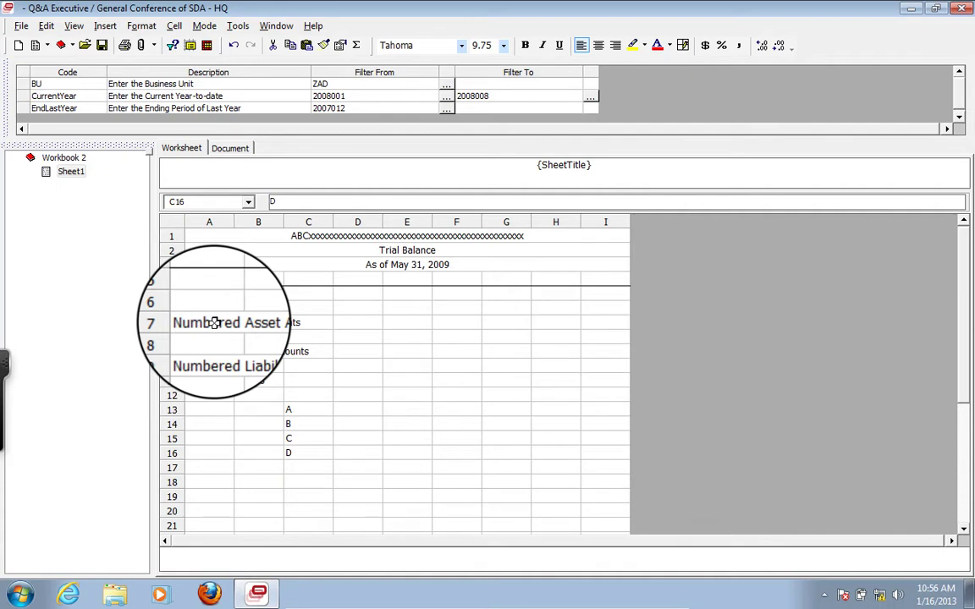
Step: Label the account letters in cells A13 through A16 as Organizations, Unused, Supplier and Unused
{"action": "key", "text": "Up"}
{"action": "key", "text": "Up"}
{"action": "key", "text": "Up"}
{"action": "key", "text": "Left"}
{"action": "key", "text": "Left"}
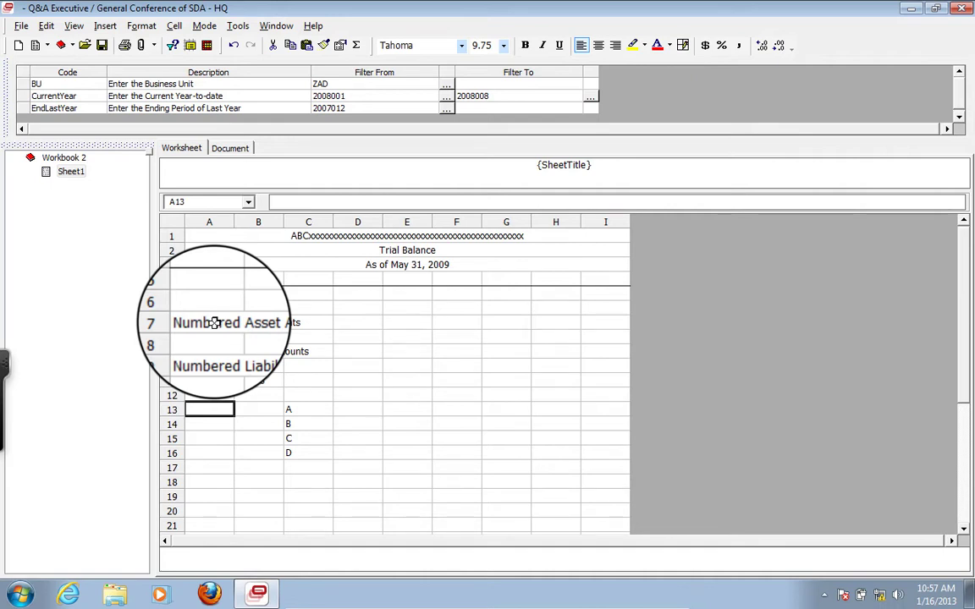
{"action": "type", "text": "Orga"}
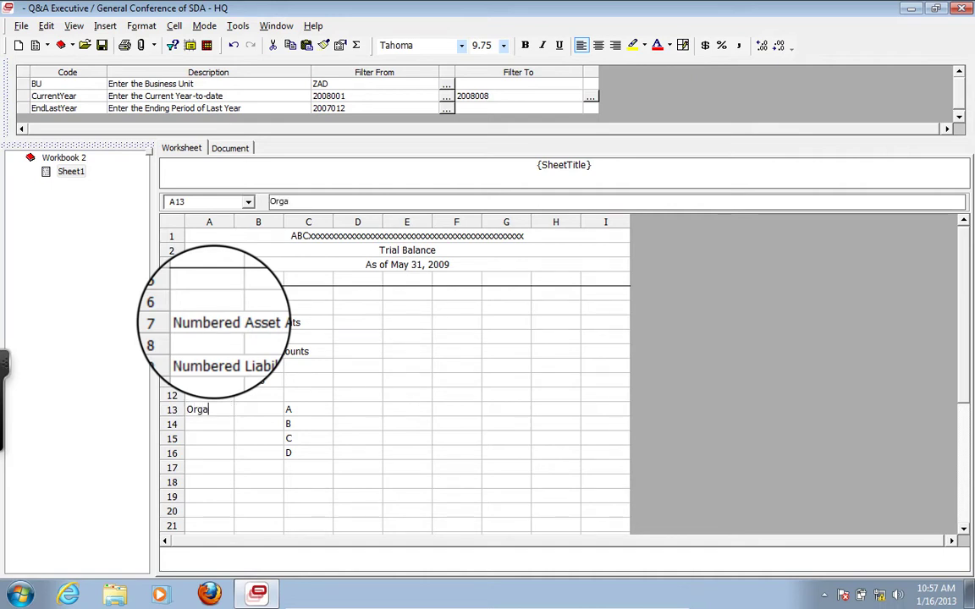
{"action": "type", "text": "nizations"}
{"action": "key", "text": "Return"}
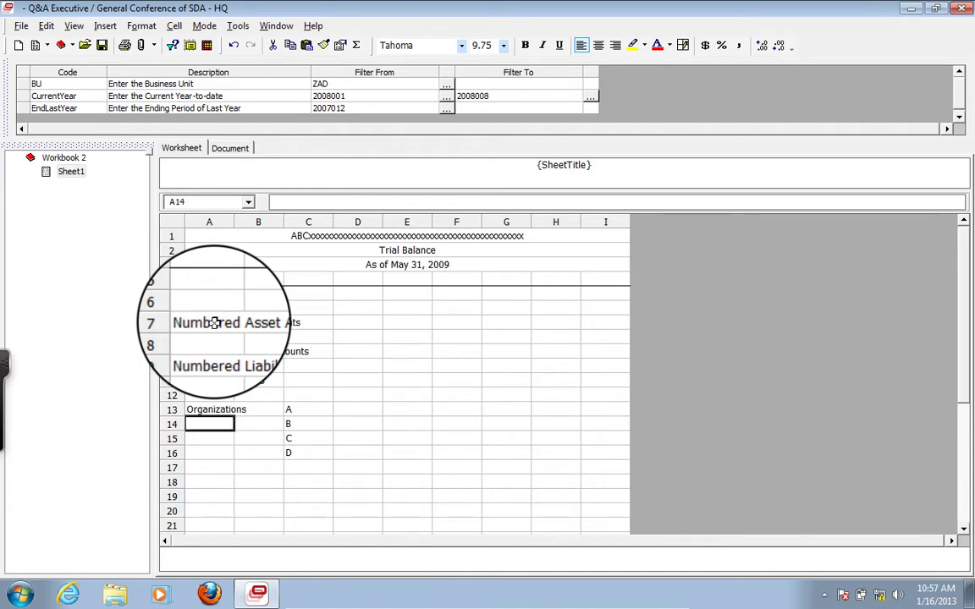
{"action": "type", "text": "Unused"}
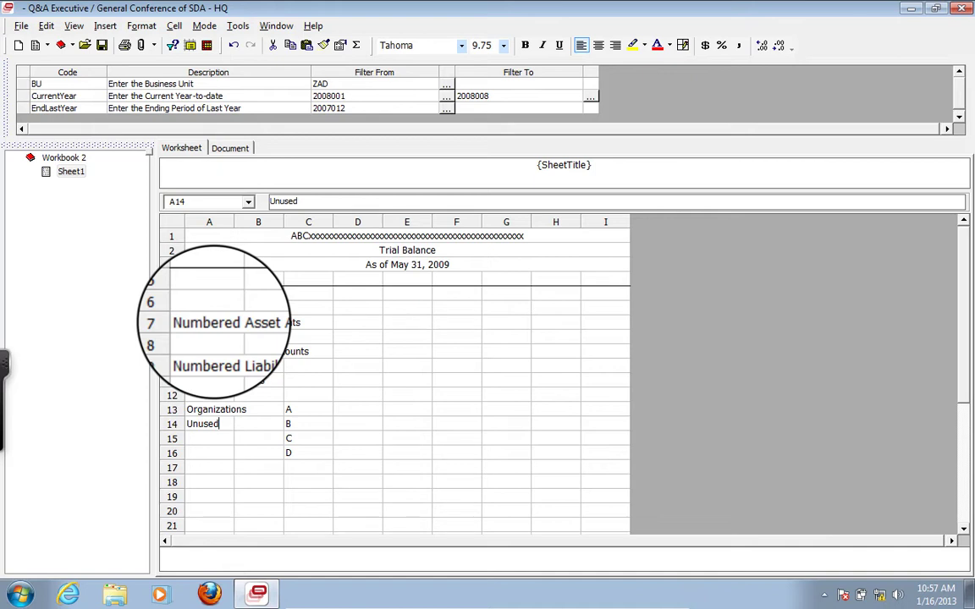
{"action": "key", "text": "Return"}
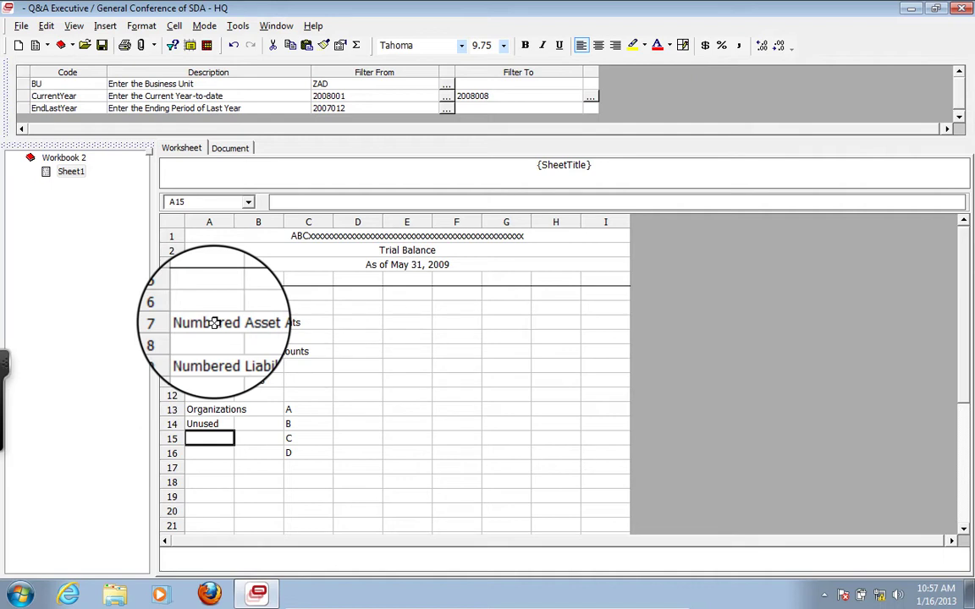
{"action": "type", "text": "Supplie"}
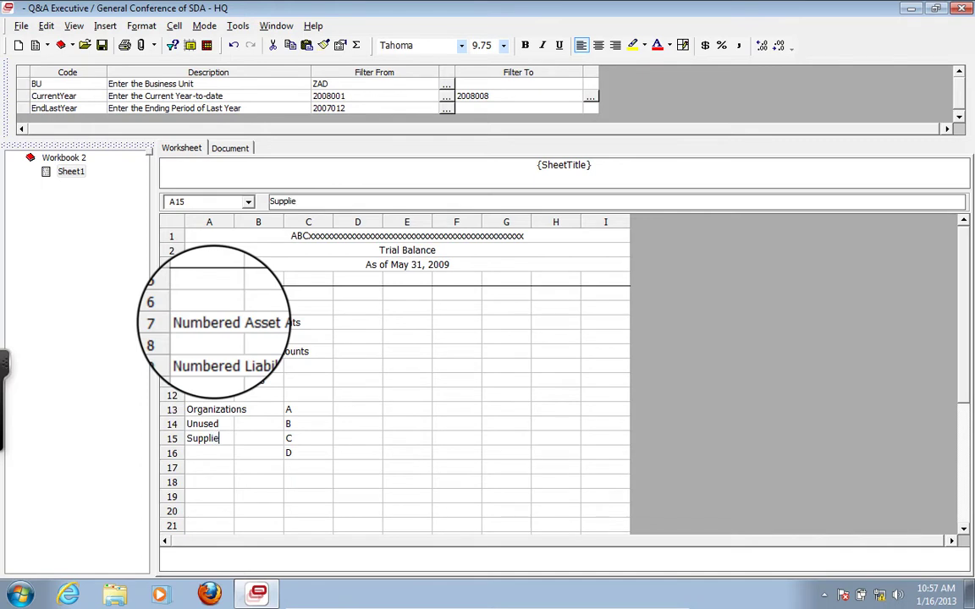
{"action": "type", "text": "r"}
{"action": "key", "text": "Return"}
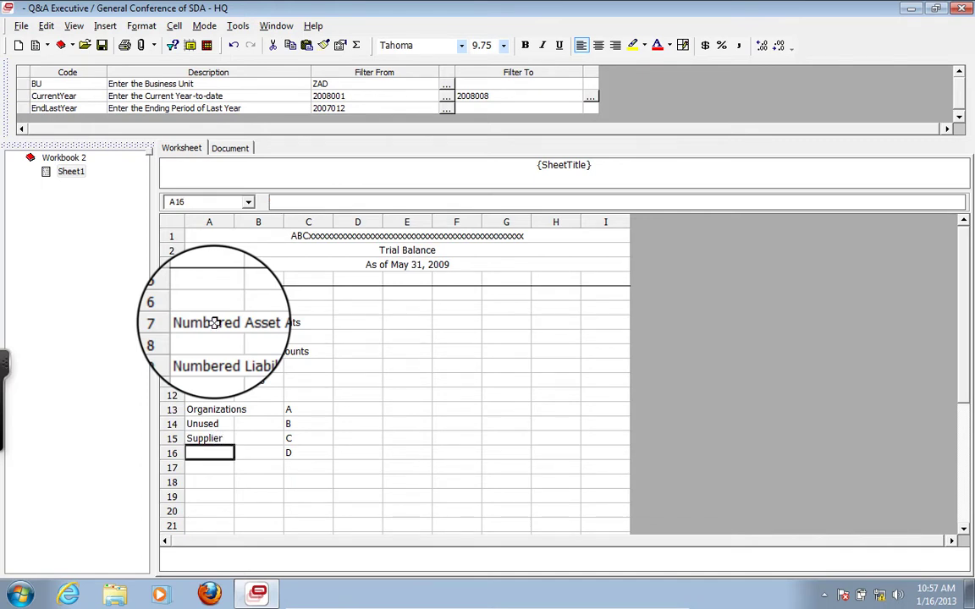
{"action": "type", "text": "Unused"}
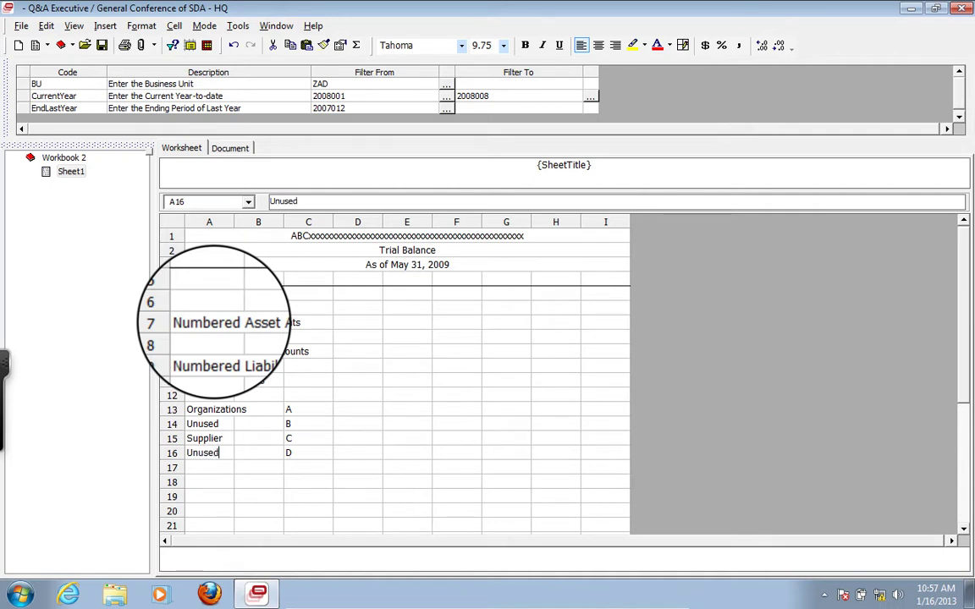
Step: Enter the label "Employee" in cell A17 with the account letter E in C17
{"action": "key", "text": "Return"}
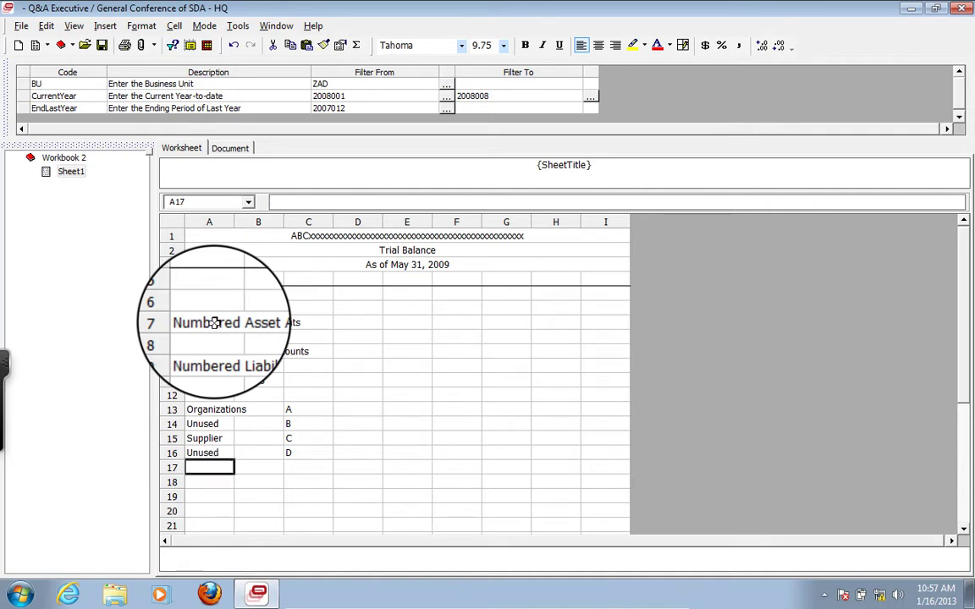
{"action": "type", "text": "Em"}
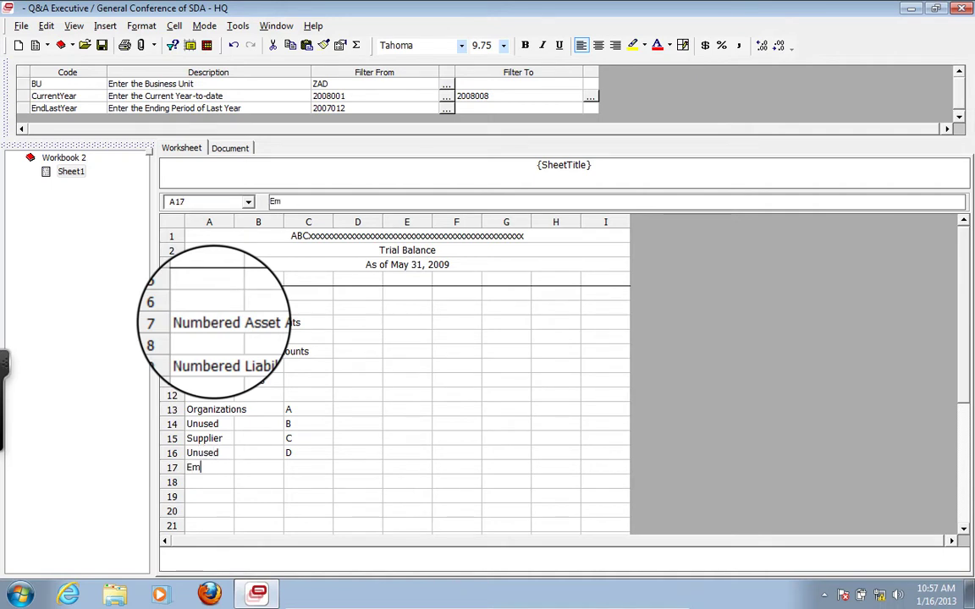
{"action": "type", "text": "ployee"}
{"action": "key", "text": "Tab"}
{"action": "key", "text": "Tab"}
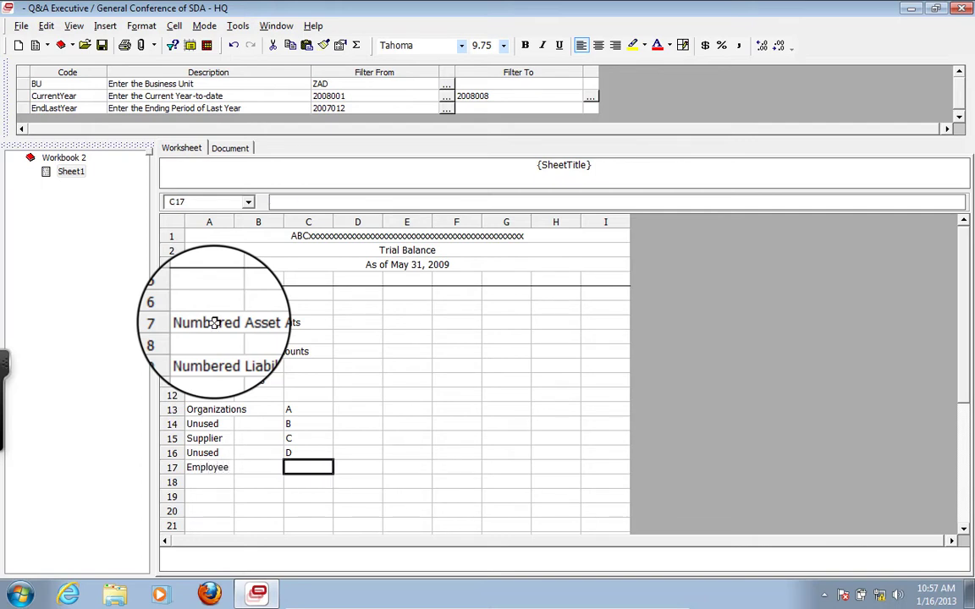
{"action": "type", "text": "E"}
{"action": "key", "text": "Return"}
Step: Add the next lettered account in row 18, labelled "Unused" in A18 with the letter F in C18
{"action": "key", "text": "Left"}
{"action": "key", "text": "Left"}
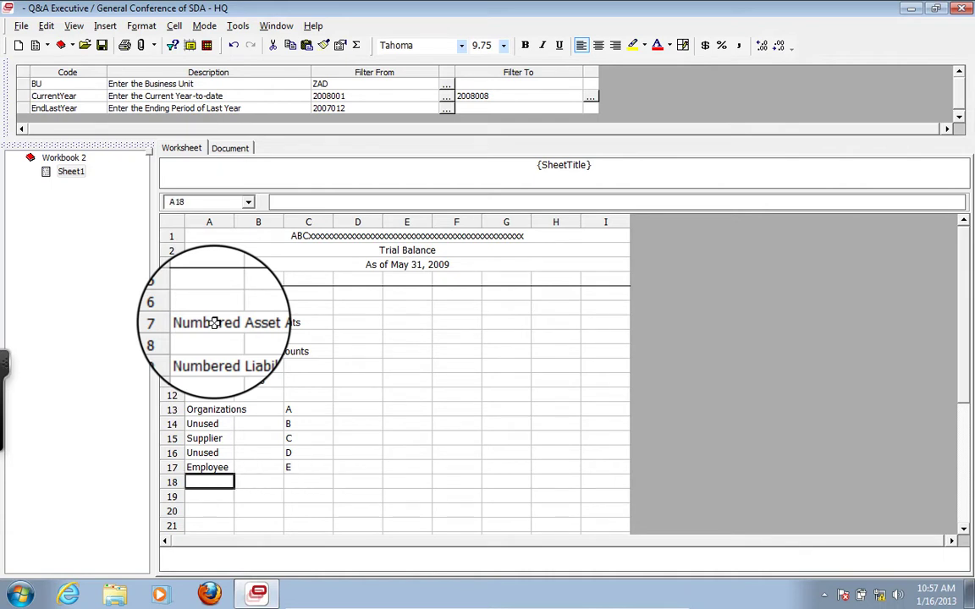
{"action": "key", "text": "Down"}
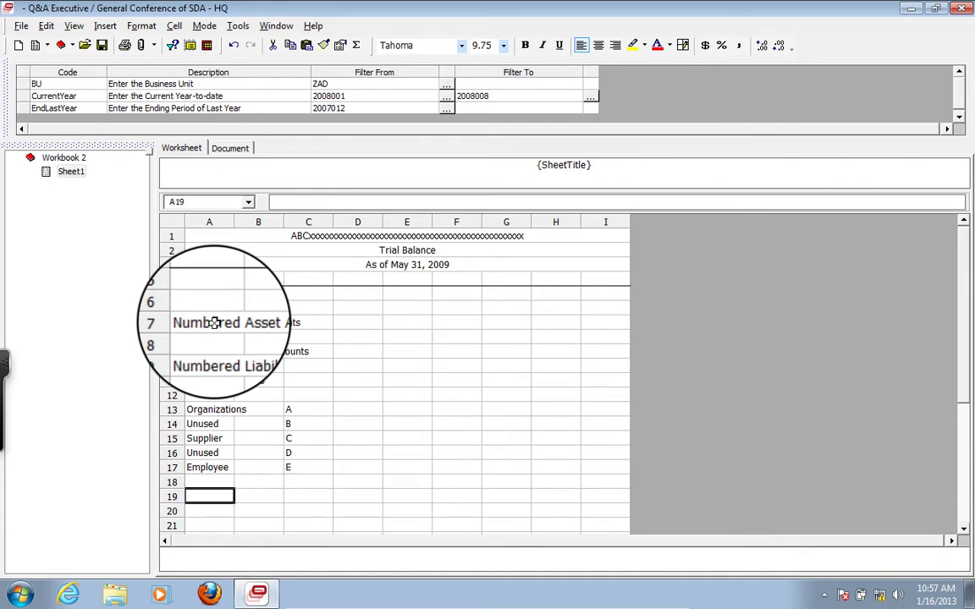
{"action": "key", "text": "Up"}
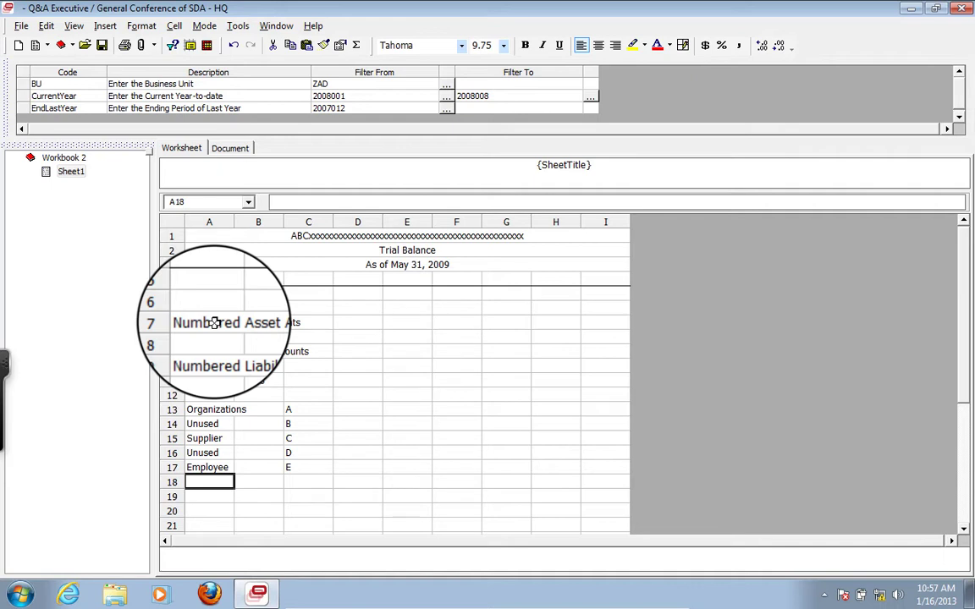
{"action": "type", "text": "Un"}
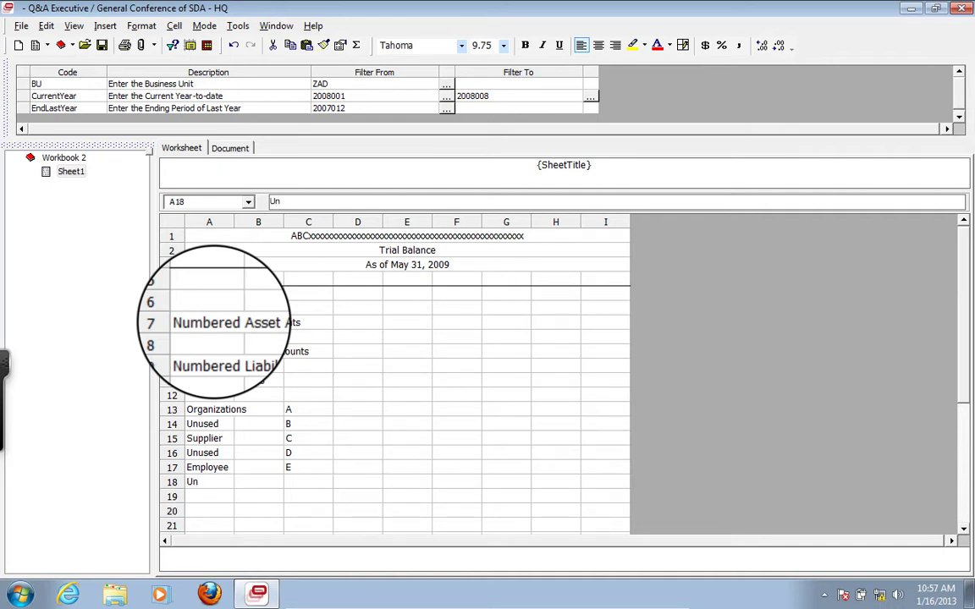
{"action": "type", "text": "used"}
{"action": "key", "text": "Tab"}
{"action": "key", "text": "Tab"}
{"action": "type", "text": "F"}
{"action": "key", "text": "Return"}
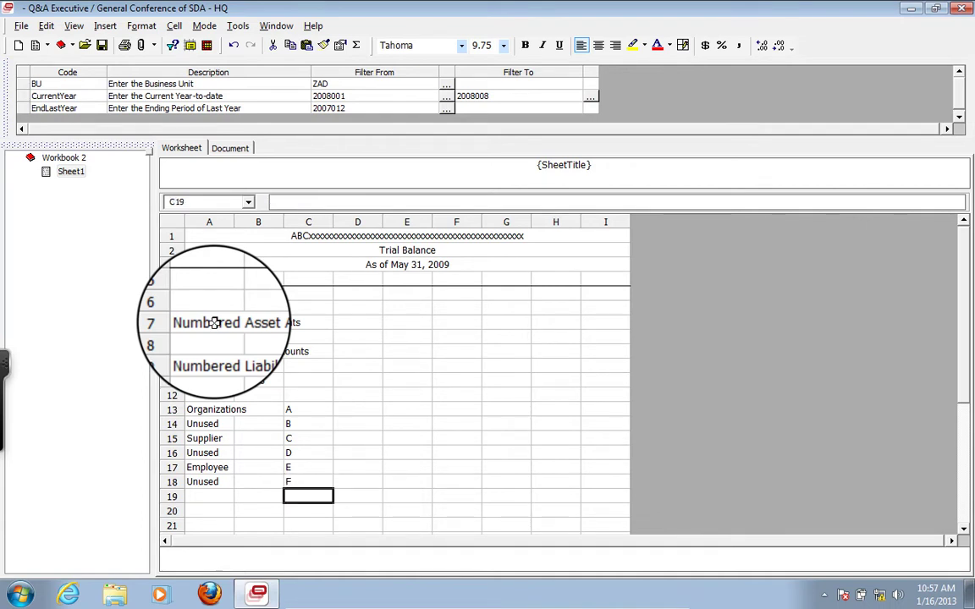
Step: Enter "Student Accounts" in cell A19 and its account letter S in C19
{"action": "key", "text": "Down"}
{"action": "key", "text": "Up"}
{"action": "key", "text": "Left"}
{"action": "key", "text": "Left"}
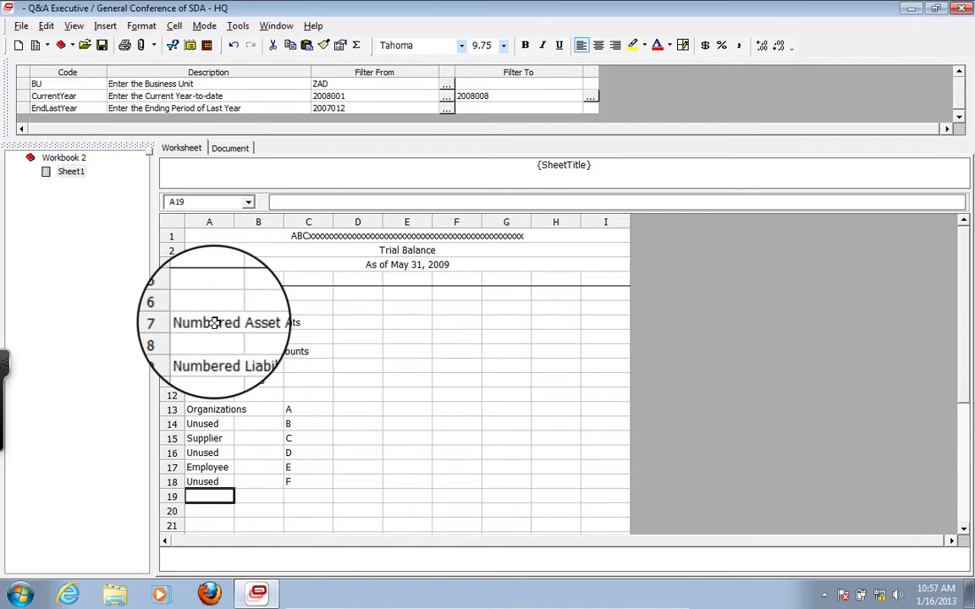
{"action": "type", "text": "Stu"}
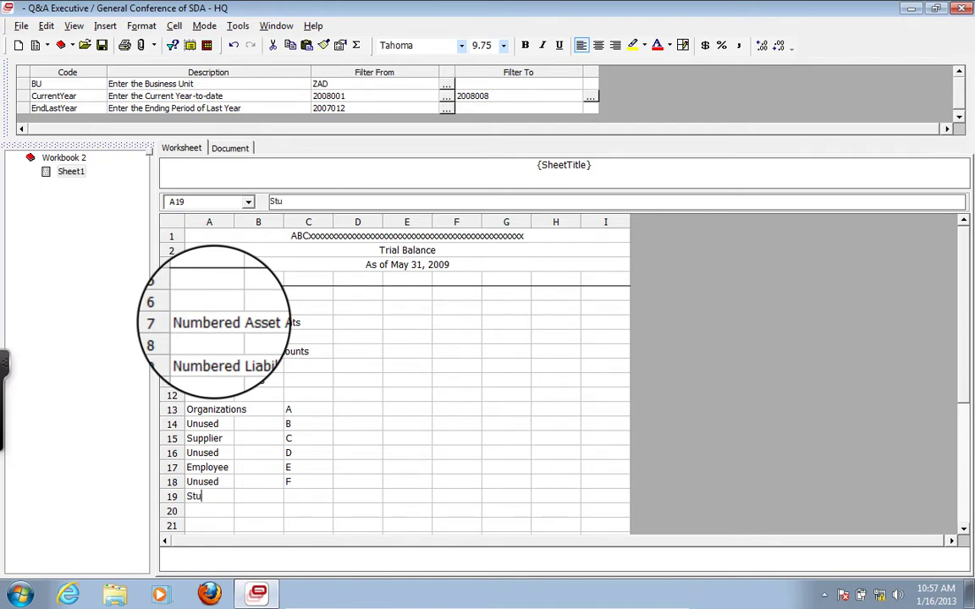
{"action": "type", "text": "dent Accounts"}
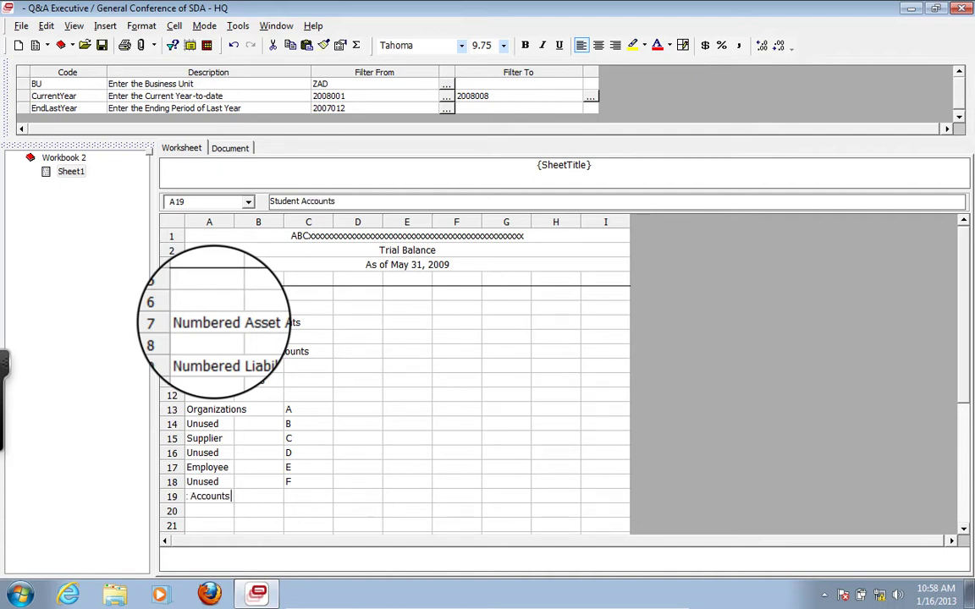
{"action": "key", "text": "Tab"}
{"action": "key", "text": "Tab"}
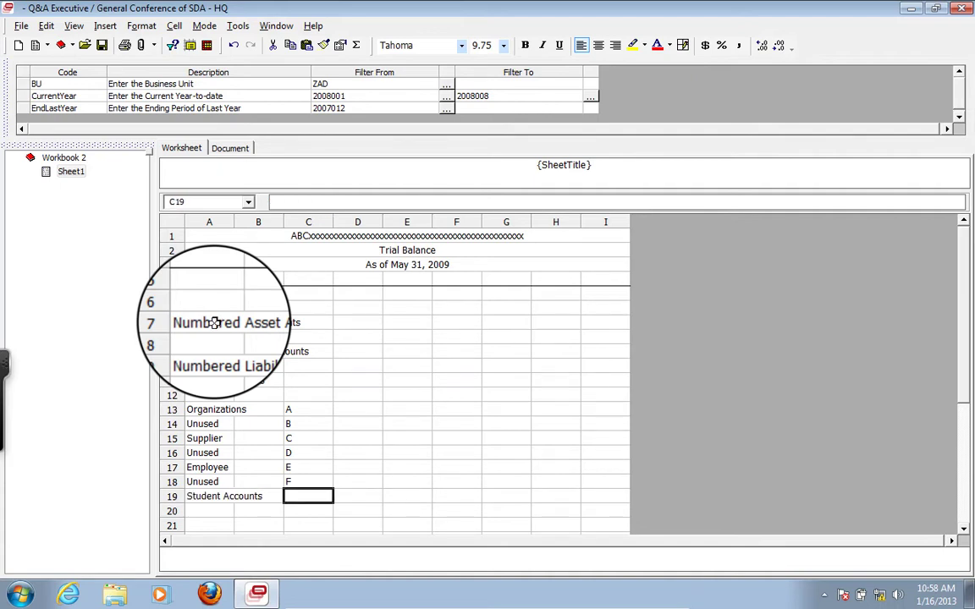
{"action": "type", "text": "S"}
{"action": "key", "text": "Return"}
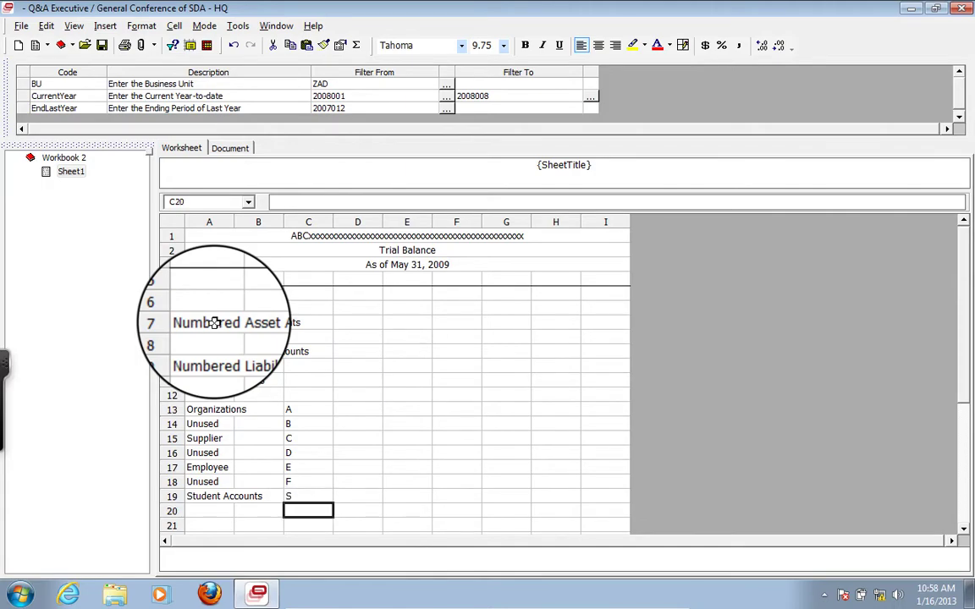
Step: Label cell A20 as "Unused" and change the account letter in C18 to the range "F to R"
{"action": "left_click", "coordinate": [205, 511]}
{"action": "type", "text": "Unused"}
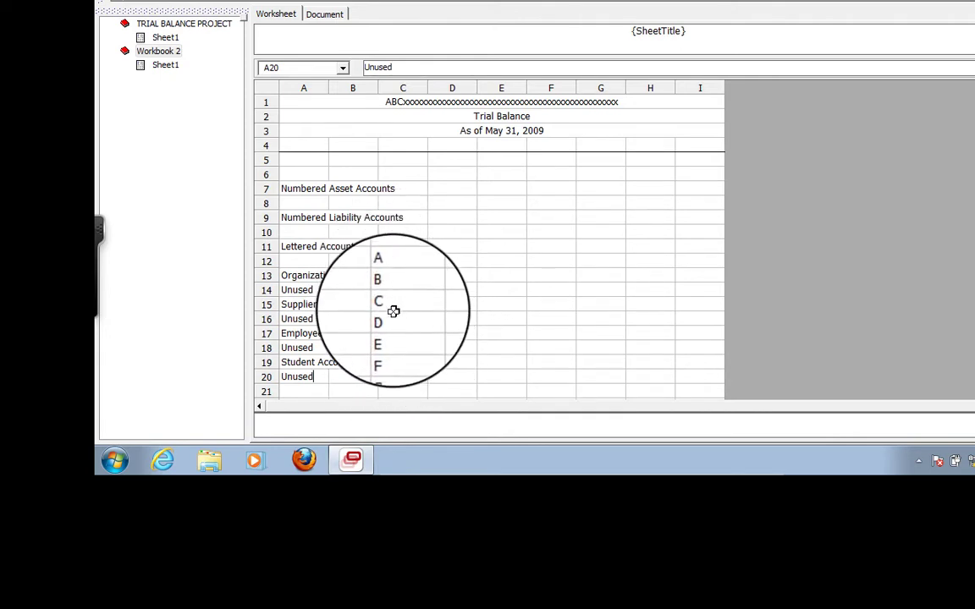
{"action": "left_click", "coordinate": [396, 346]}
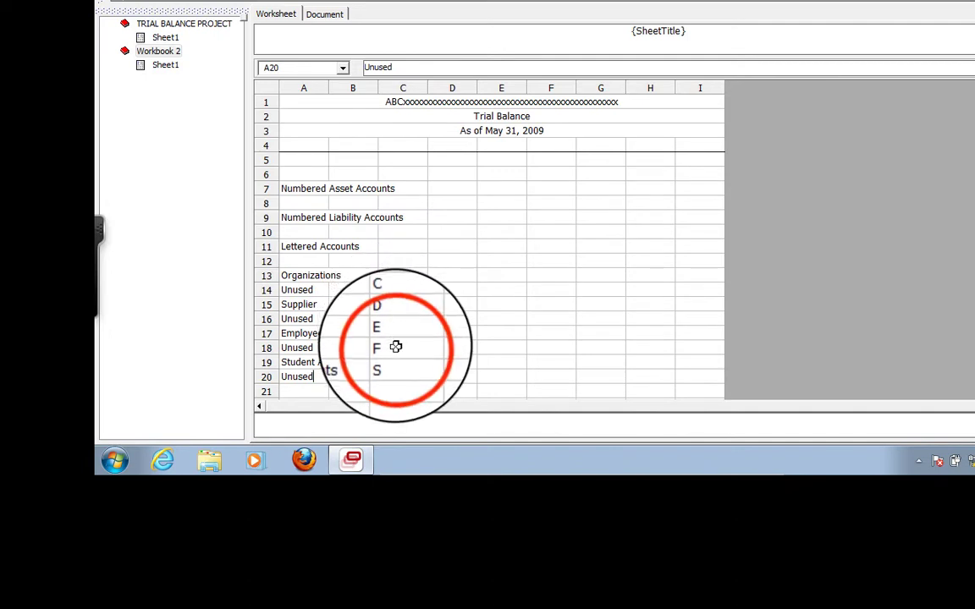
{"action": "left_click", "coordinate": [382, 67]}
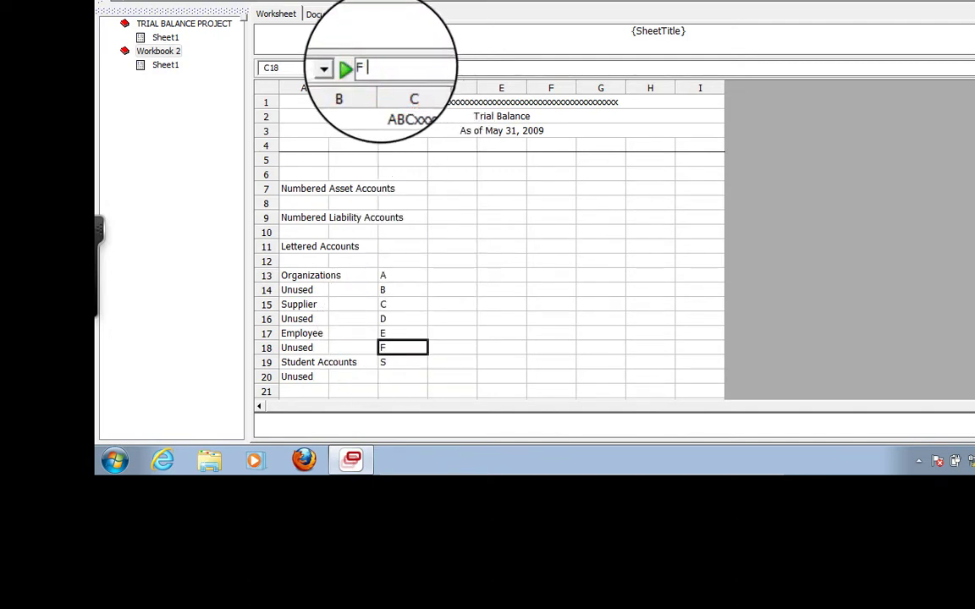
{"action": "type", "text": "to"}
{"action": "type", "text": "R"}
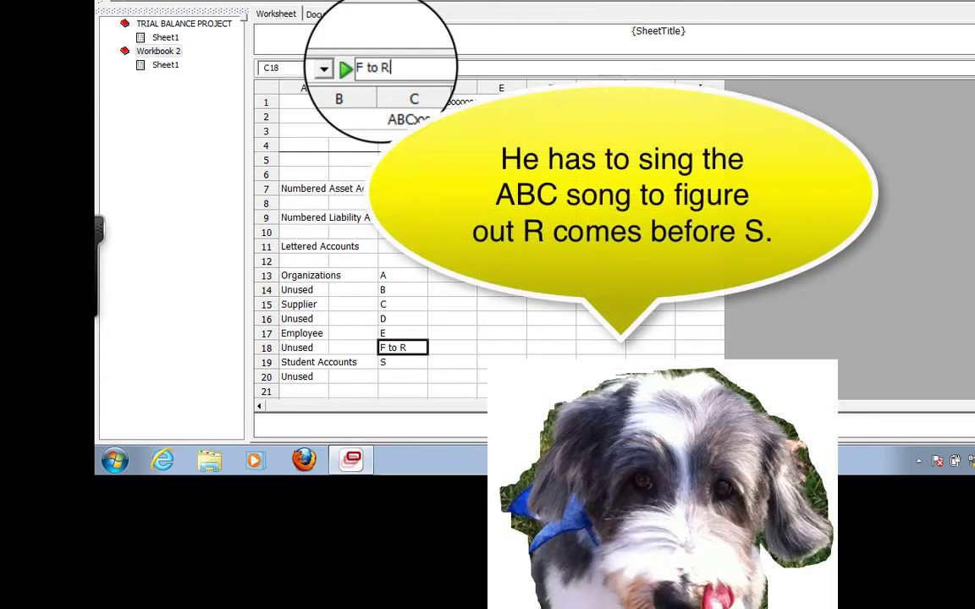
Step: Enter the letter range "T to Z" in cell C20 for the last unused row
{"action": "left_click", "coordinate": [391, 377]}
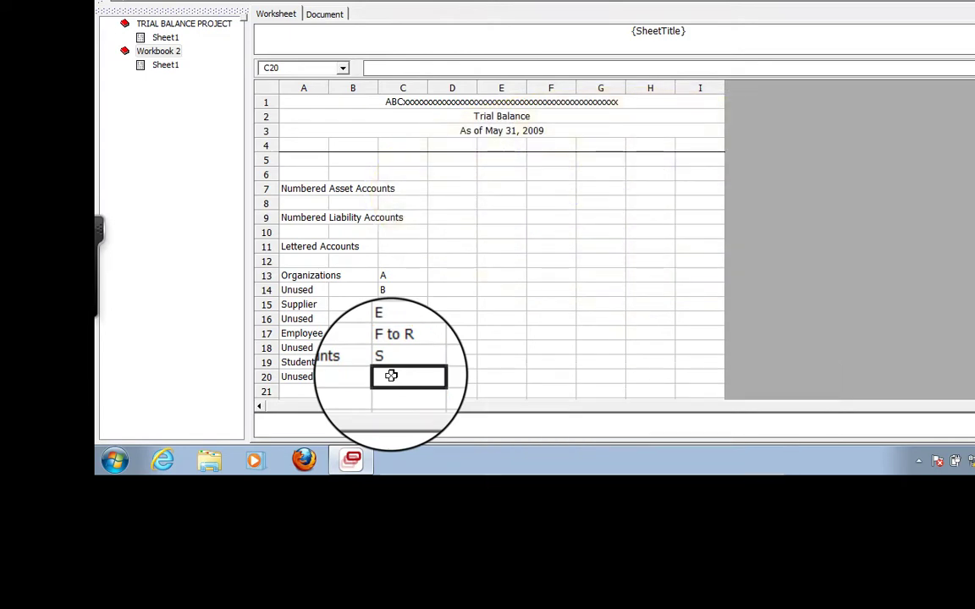
{"action": "type", "text": "T to Z"}
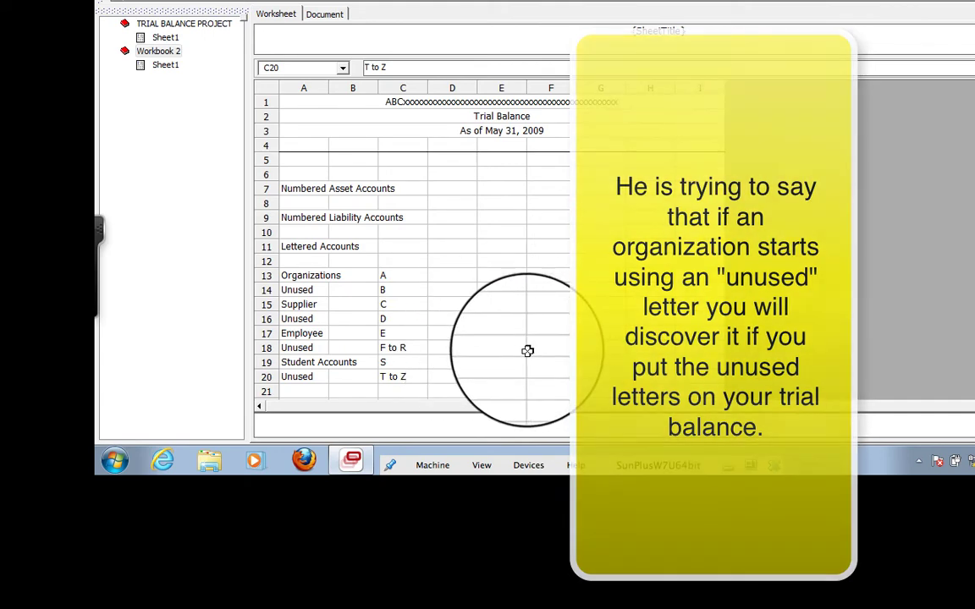
{"action": "left_click", "coordinate": [519, 361]}
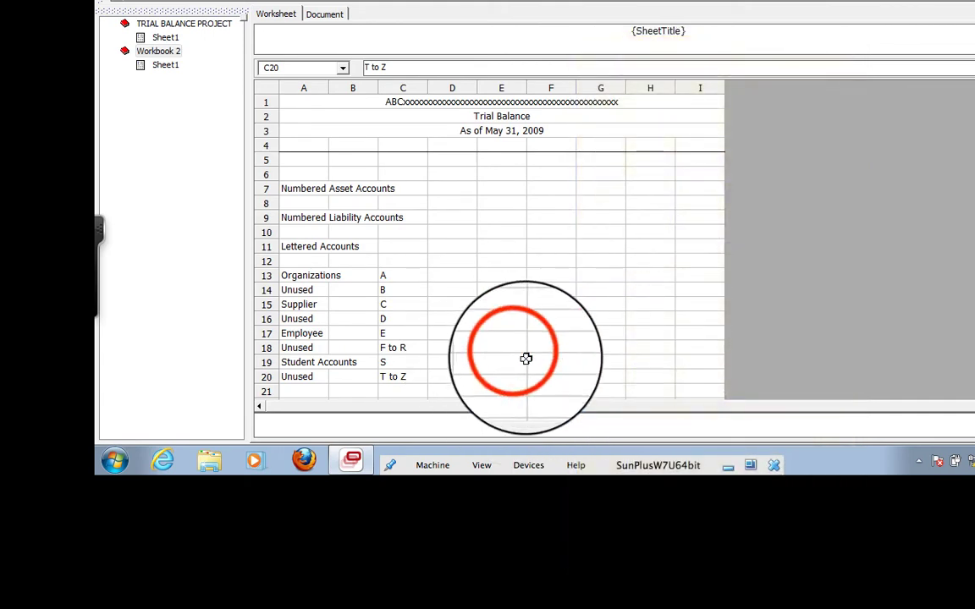
Step: Enter the row label "Balance from Olde Accounting System" in cell A22, leaving row 21 blank
{"action": "key", "text": "Down"}
{"action": "key", "text": "Down"}
{"action": "key", "text": "Down"}
{"action": "key", "text": "Down"}
{"action": "key", "text": "Down"}
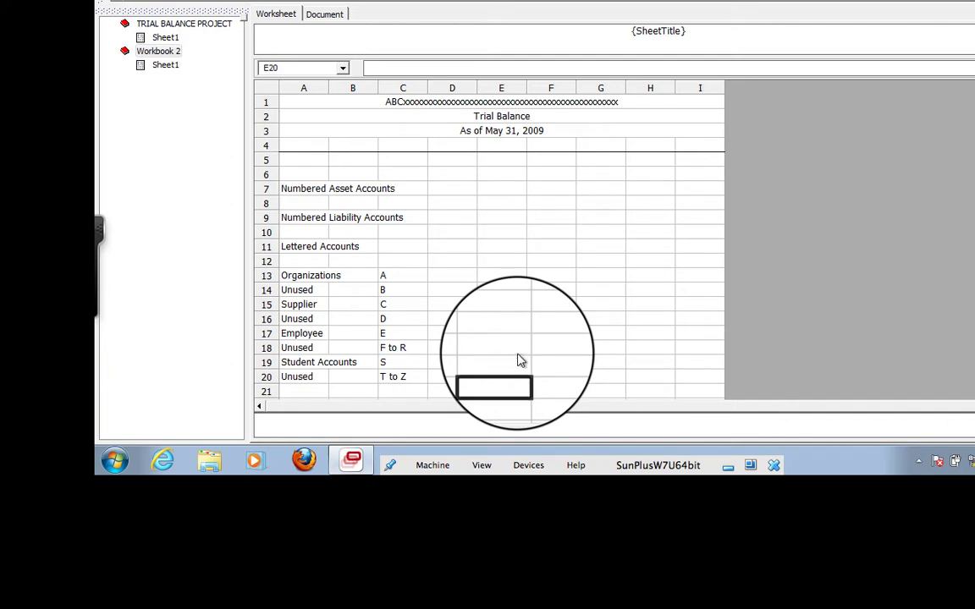
{"action": "key", "text": "Left"}
{"action": "key", "text": "Left"}
{"action": "key", "text": "Left"}
{"action": "key", "text": "Left"}
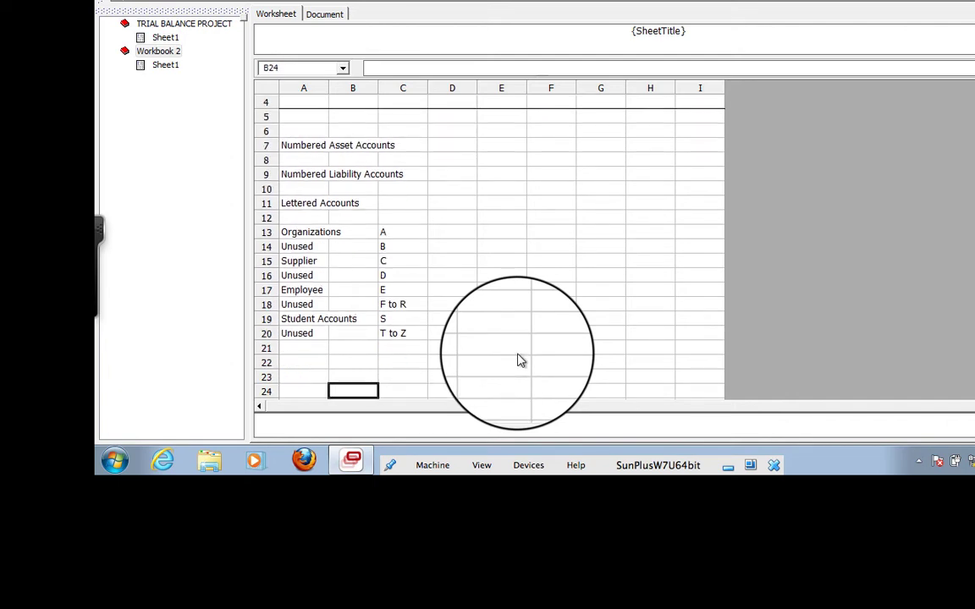
{"action": "key", "text": "Up"}
{"action": "key", "text": "Up"}
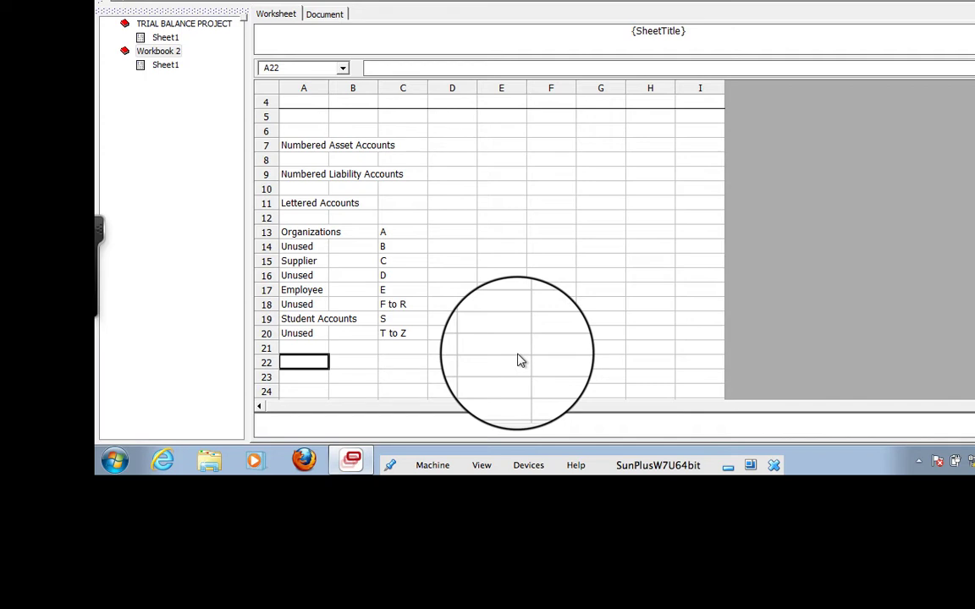
{"action": "type", "text": "Balanc"}
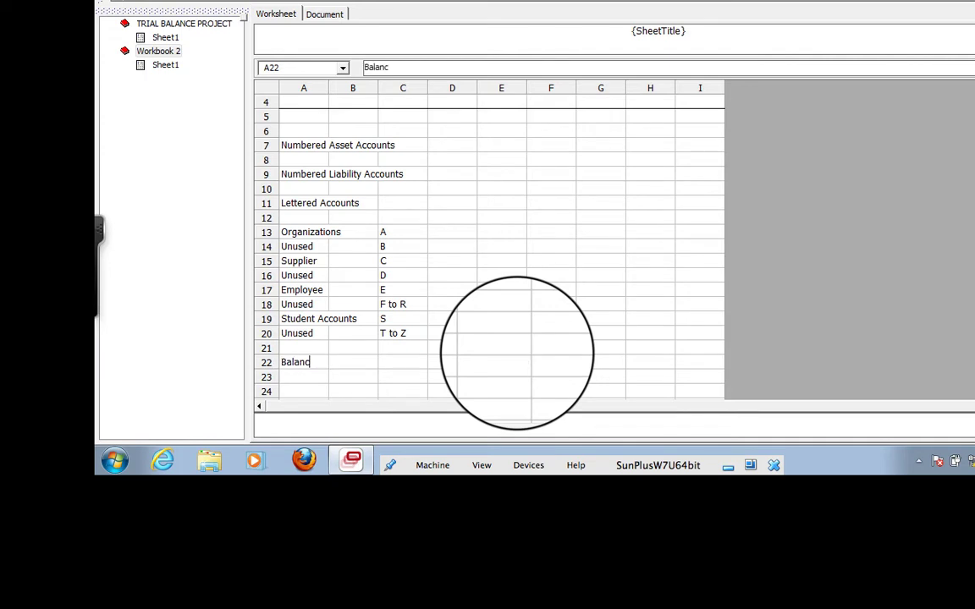
{"action": "type", "text": "e form"}
{"action": "key", "text": "BackSpace"}
{"action": "key", "text": "BackSpace"}
{"action": "key", "text": "BackSpace"}
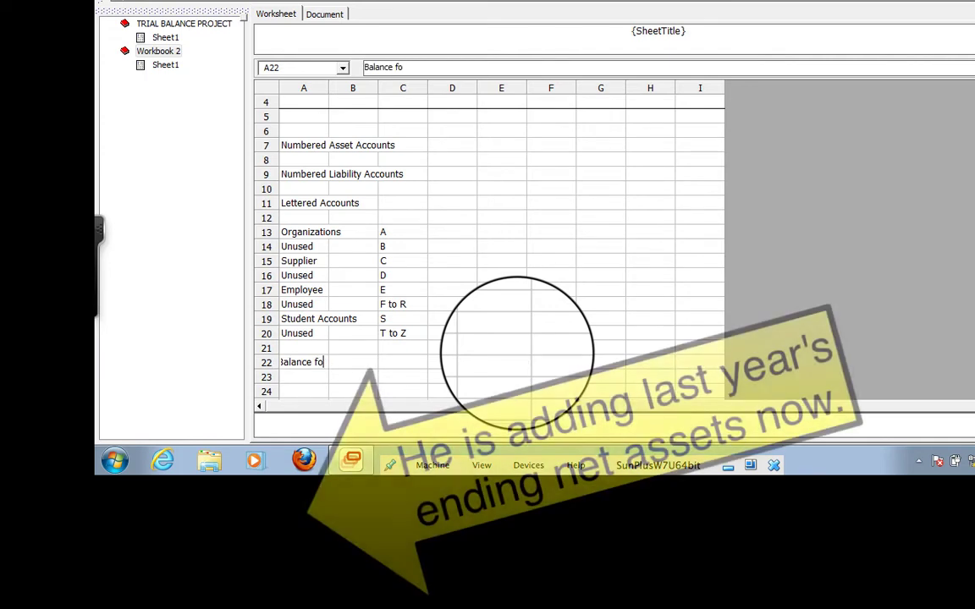
{"action": "type", "text": "rom"}
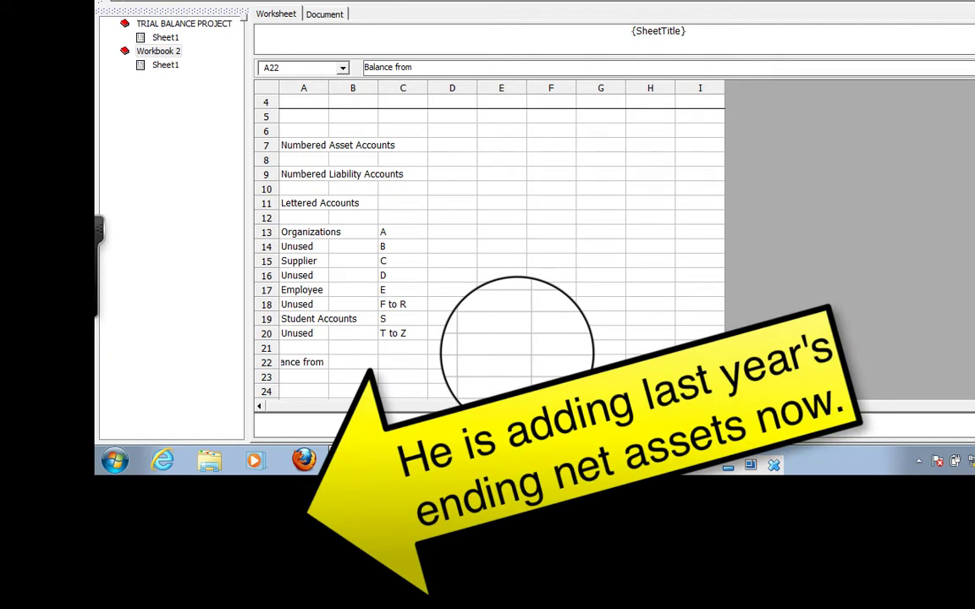
{"action": "type", "text": " Olde"}
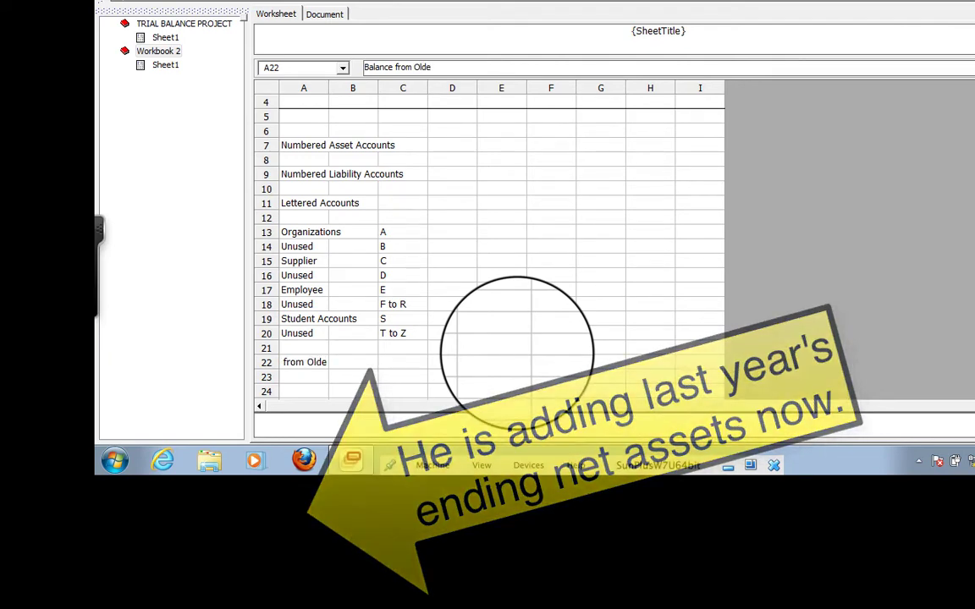
{"action": "type", "text": " Acc"}
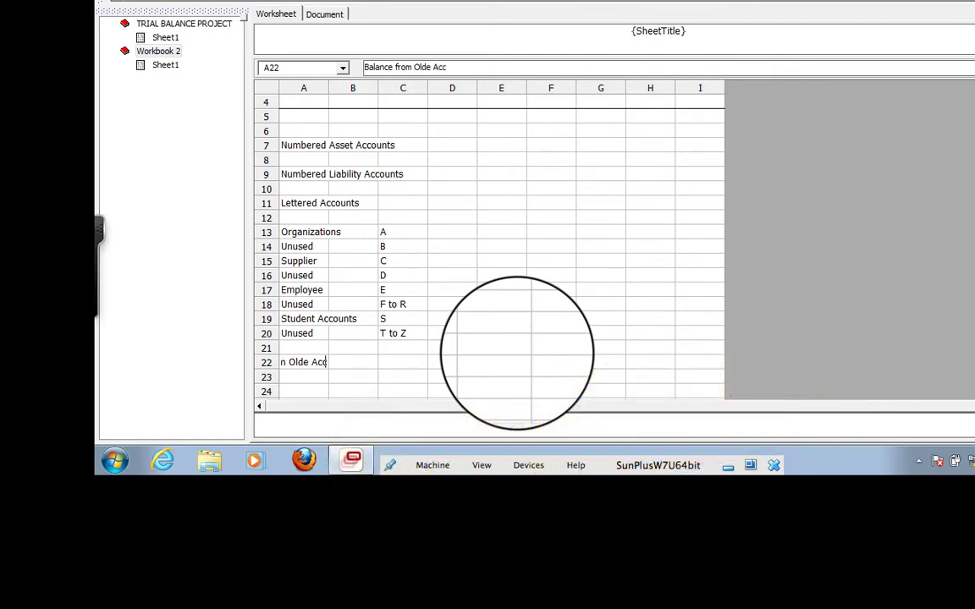
{"action": "type", "text": "ounting System"}
{"action": "key", "text": "Return"}
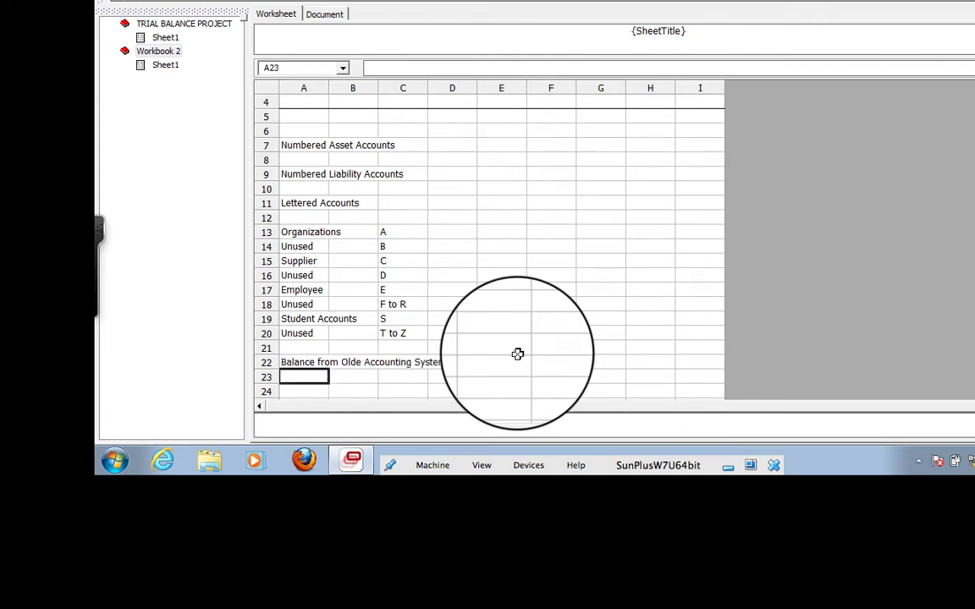
Step: Enter the row label "Prior Years Income and Expense Accounts" in cell A23
{"action": "type", "text": "P"}
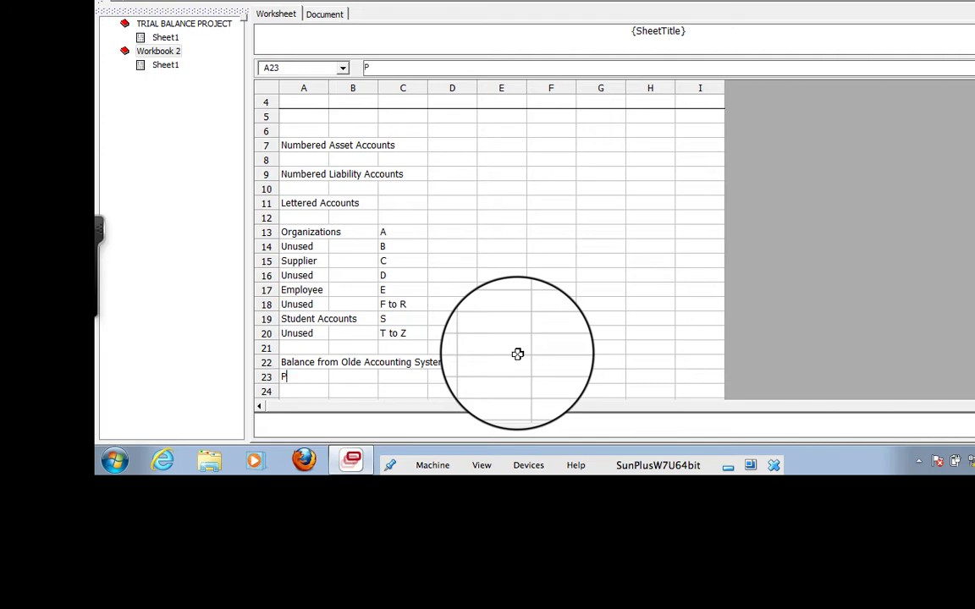
{"action": "type", "text": "rior Yea"}
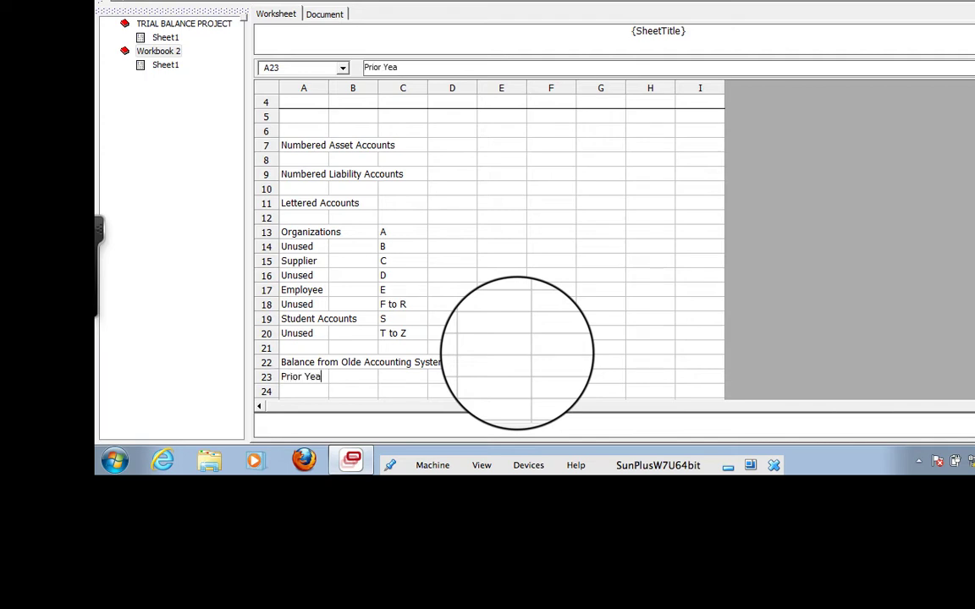
{"action": "type", "text": "rs In"}
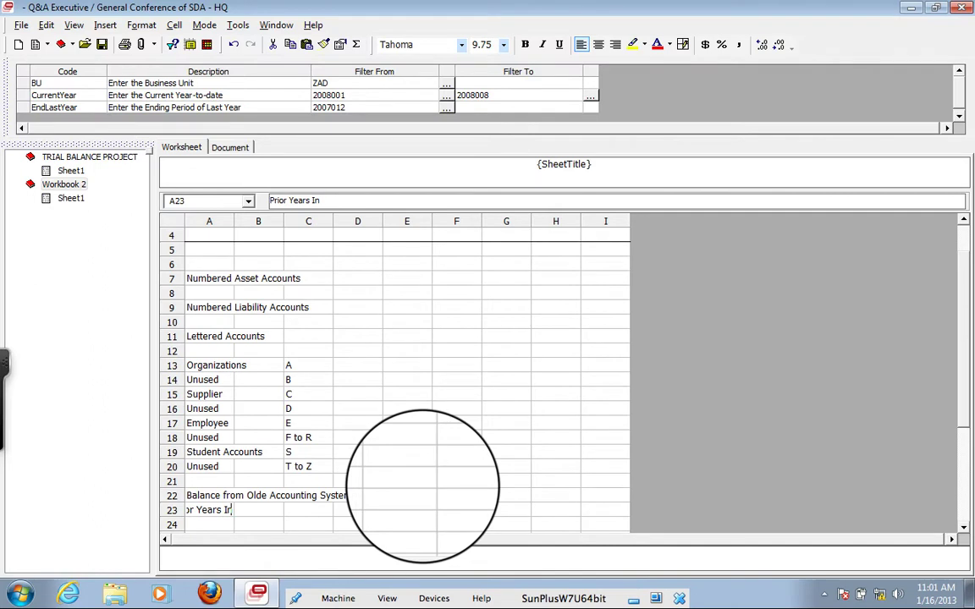
{"action": "type", "text": "come and Expense"}
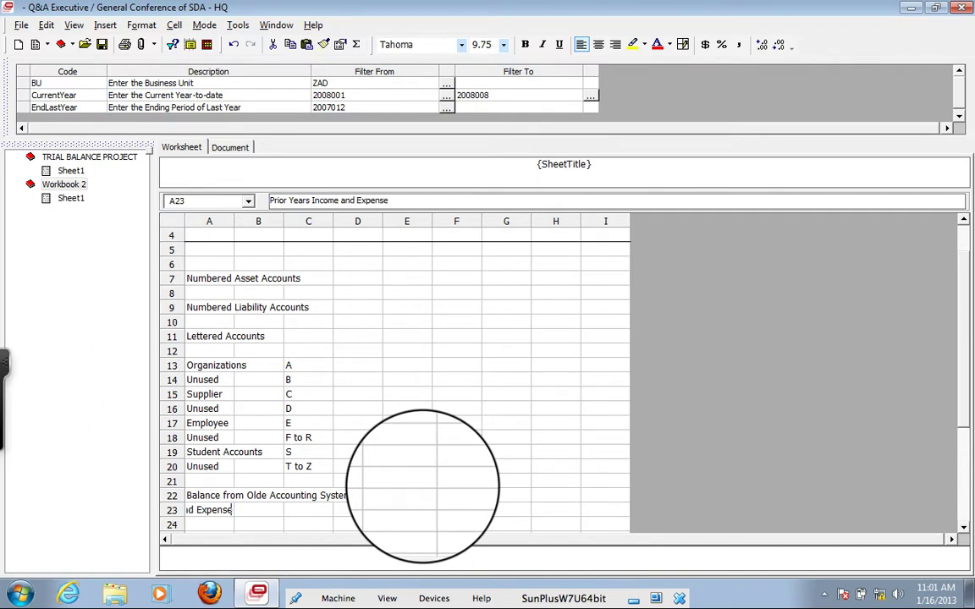
{"action": "type", "text": " Accounts"}
{"action": "key", "text": "Return"}
Step: Enter the row label "Revenue" in cell A25, leaving row 24 blank
{"action": "key", "text": "Return"}
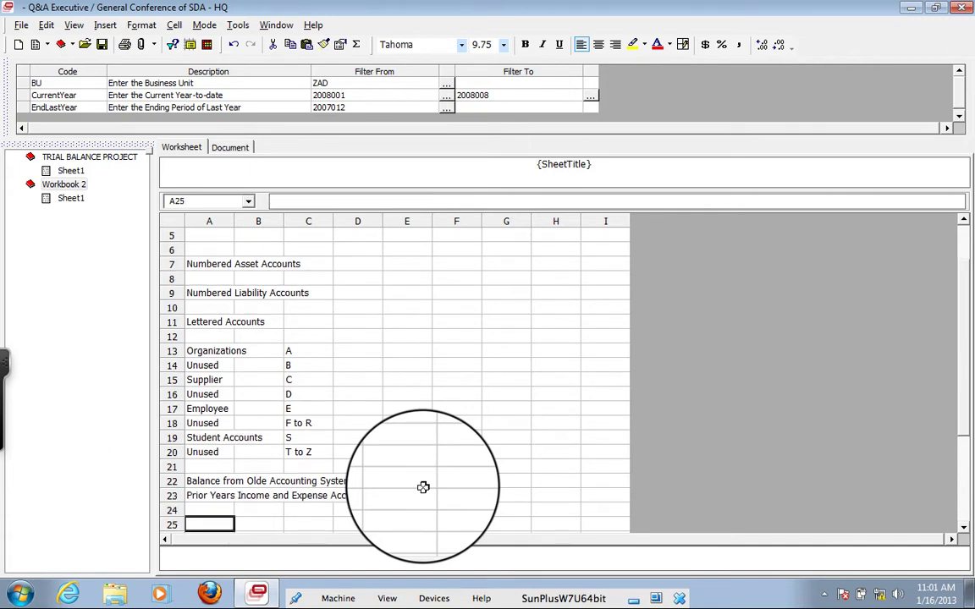
{"action": "type", "text": "Reven"}
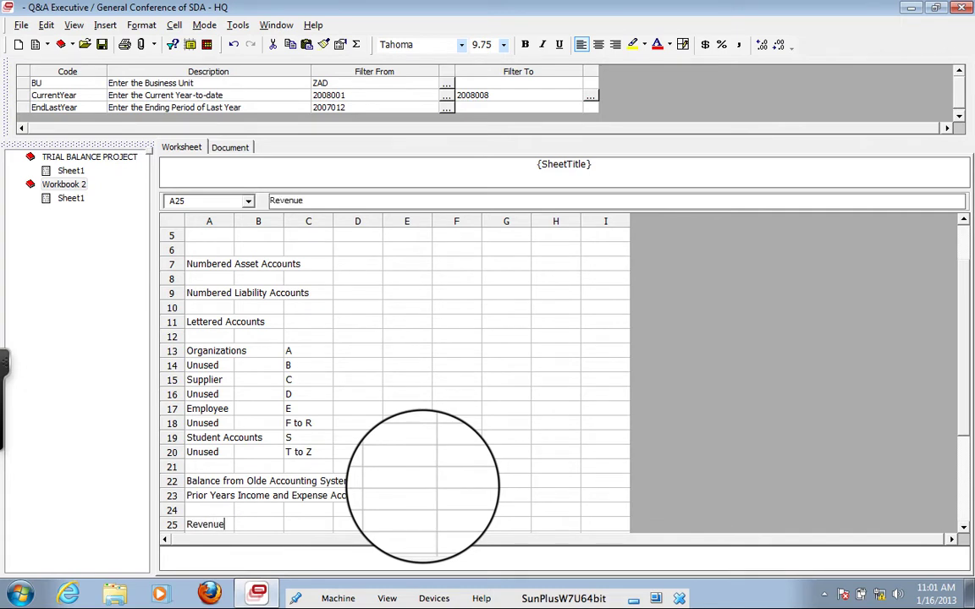
{"action": "type", "text": "ue"}
{"action": "key", "text": "Return"}
{"action": "key", "text": "Return"}
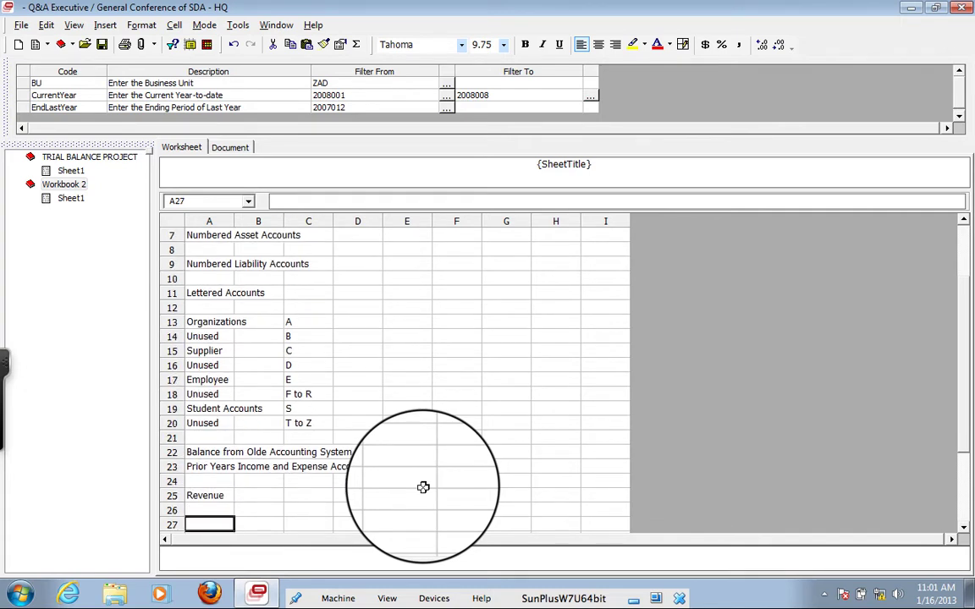
Step: Enter the row labels "Expenses" in cell A27 and "Transfers" in cell A29, with a blank row between them
{"action": "type", "text": "Expenses"}
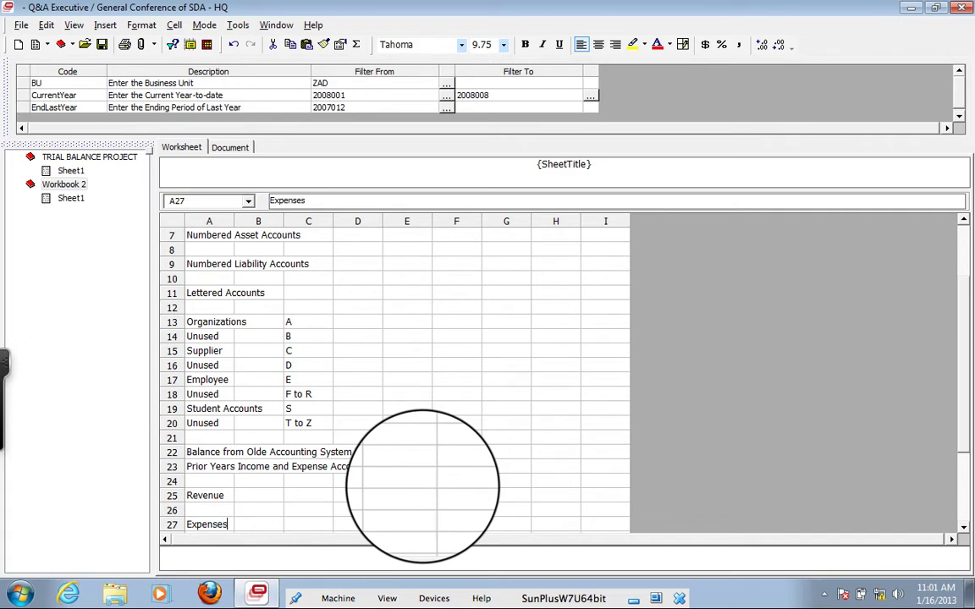
{"action": "key", "text": "Return"}
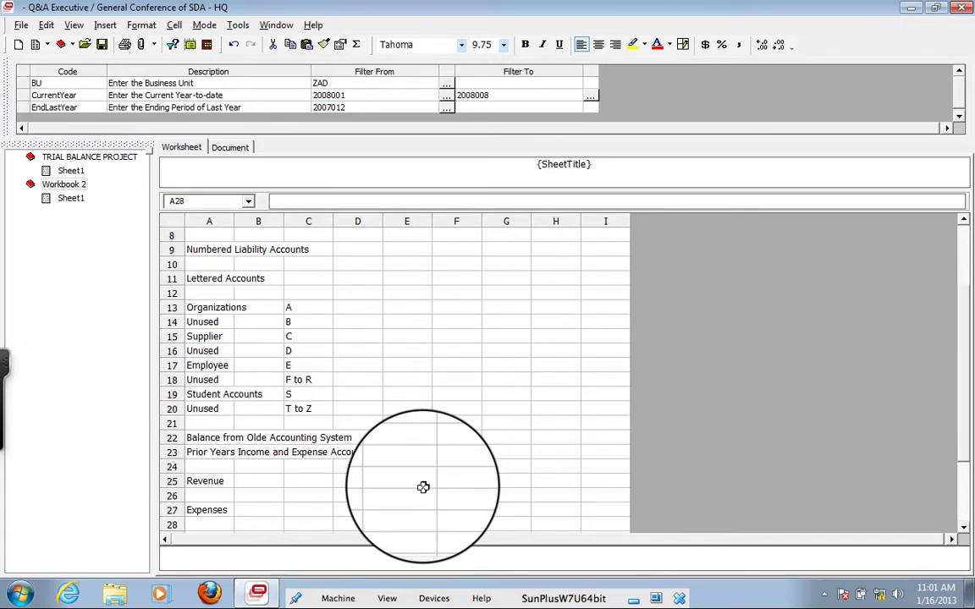
{"action": "key", "text": "Return"}
{"action": "type", "text": "T"}
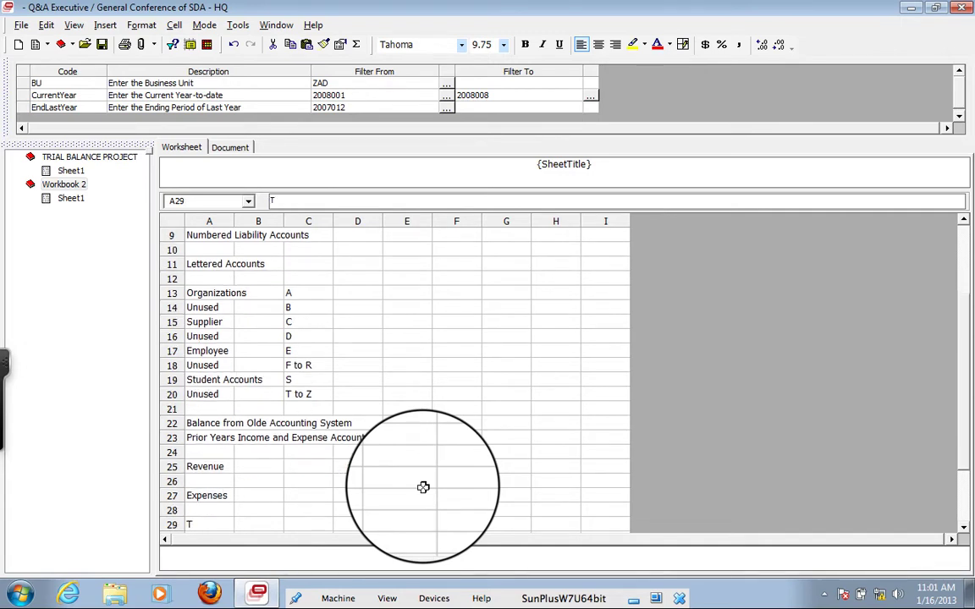
{"action": "type", "text": "rans"}
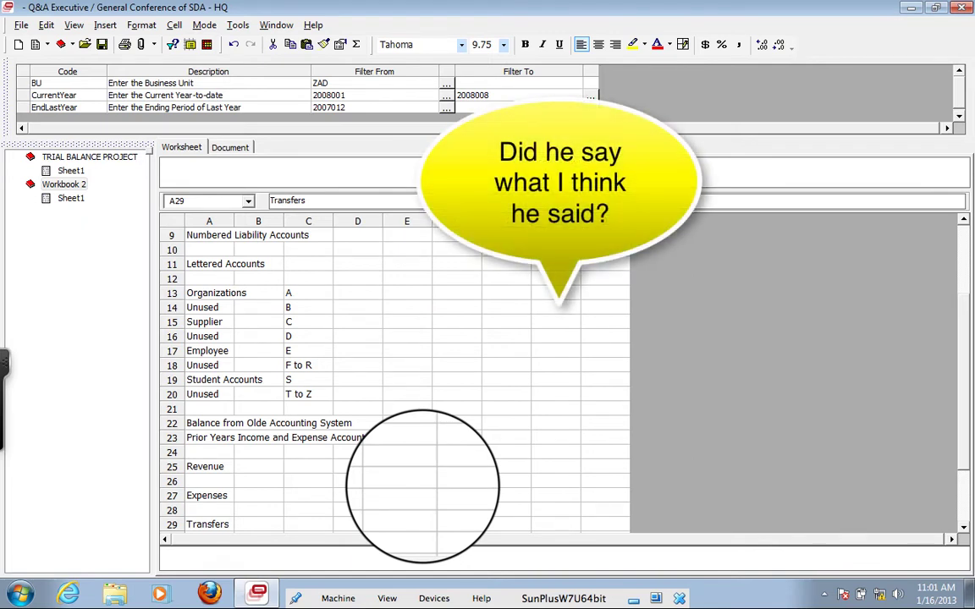
{"action": "type", "text": "fers"}
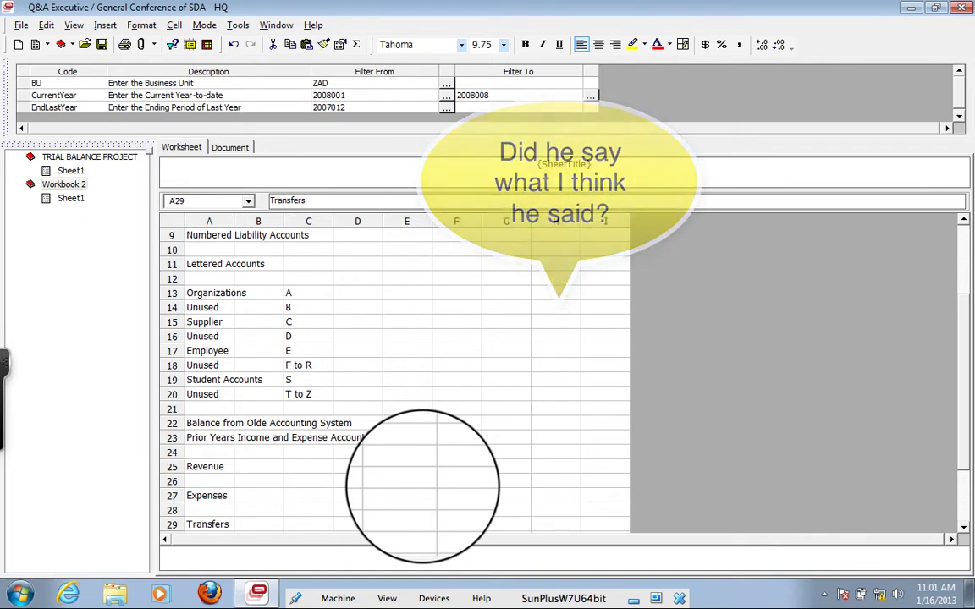
Step: Enter 1 in cell D7 and 1zzzzzz in cell E7 as the account range for Numbered Asset Accounts
{"action": "key", "text": "Up"}
{"action": "key", "text": "Up"}
{"action": "key", "text": "Up"}
{"action": "key", "text": "Up"}
{"action": "key", "text": "Up"}
{"action": "key", "text": "Up"}
{"action": "key", "text": "Up"}
{"action": "key", "text": "Up"}
{"action": "key", "text": "Up"}
{"action": "key", "text": "Up"}
{"action": "key", "text": "Up"}
{"action": "key", "text": "Up"}
{"action": "key", "text": "Up"}
{"action": "key", "text": "Up"}
{"action": "key", "text": "Up"}
{"action": "key", "text": "Up"}
{"action": "key", "text": "Up"}
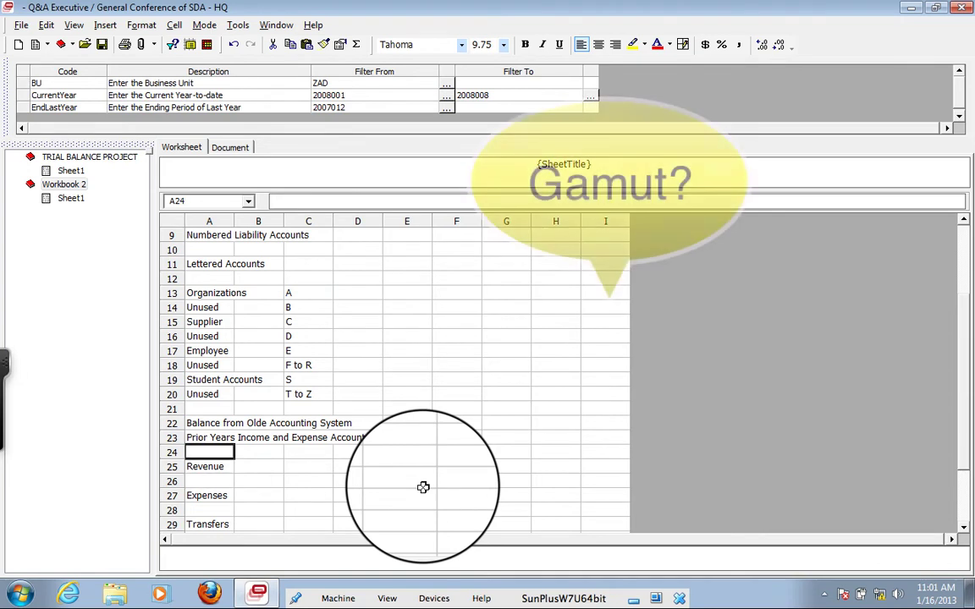
{"action": "key", "text": "Up"}
{"action": "key", "text": "Up"}
{"action": "key", "text": "Up"}
{"action": "key", "text": "Up"}
{"action": "key", "text": "Up"}
{"action": "key", "text": "Up"}
{"action": "key", "text": "Up"}
{"action": "key", "text": "Up"}
{"action": "key", "text": "Up"}
{"action": "key", "text": "Up"}
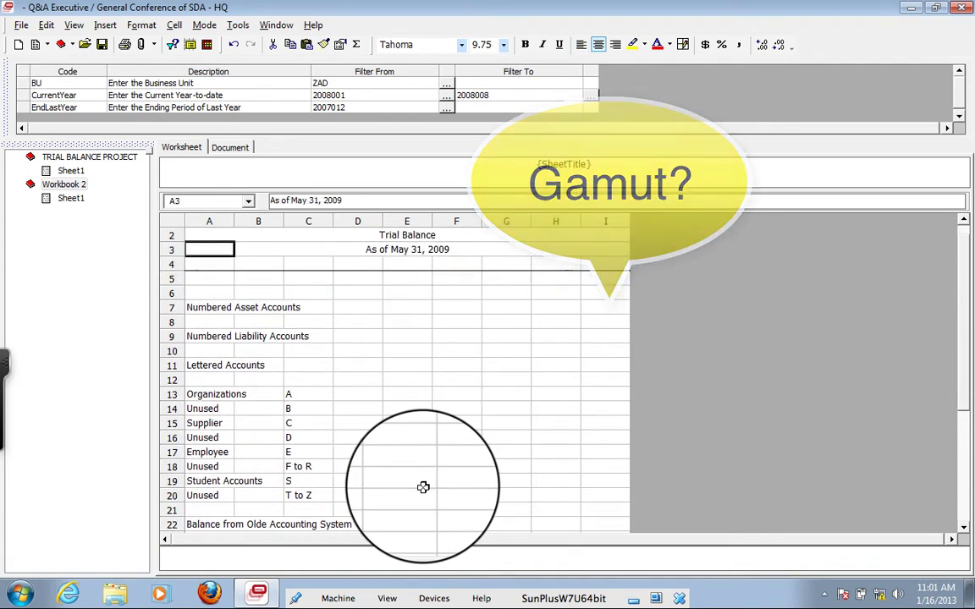
{"action": "key", "text": "Down"}
{"action": "key", "text": "Down"}
{"action": "key", "text": "Down"}
{"action": "key", "text": "Down"}
{"action": "key", "text": "Down"}
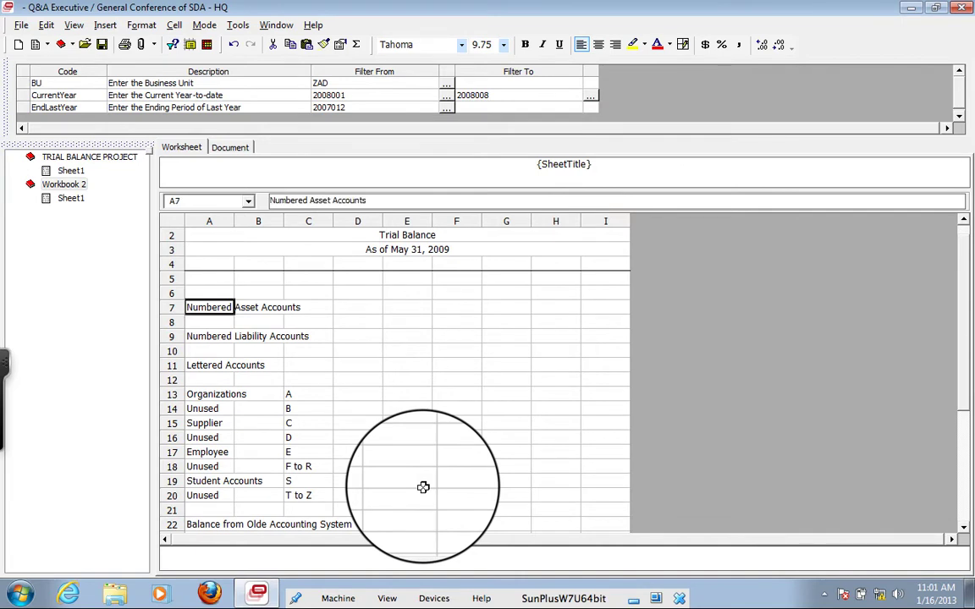
{"action": "key", "text": "Right"}
{"action": "key", "text": "Right"}
{"action": "key", "text": "Right"}
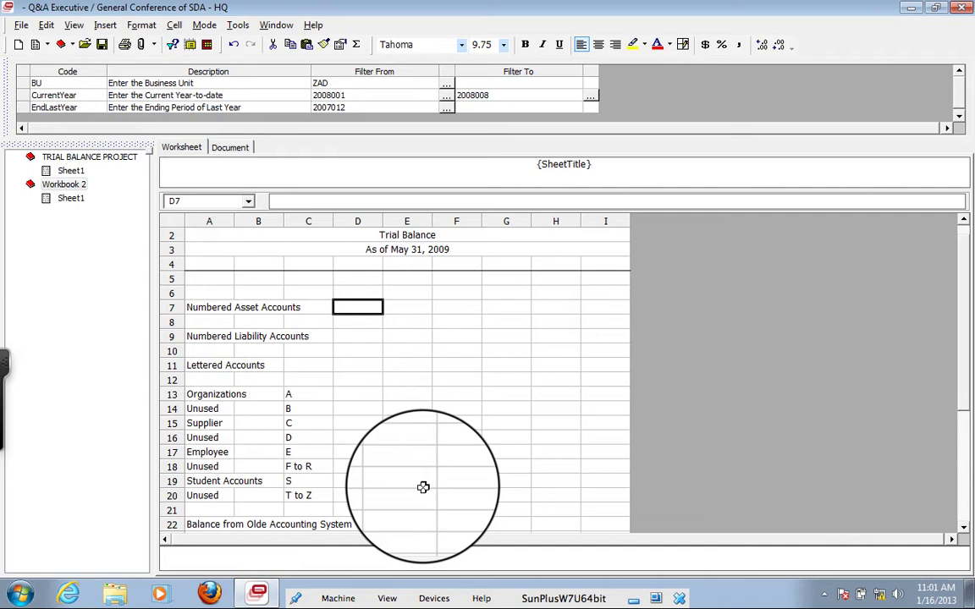
{"action": "key", "text": "Right"}
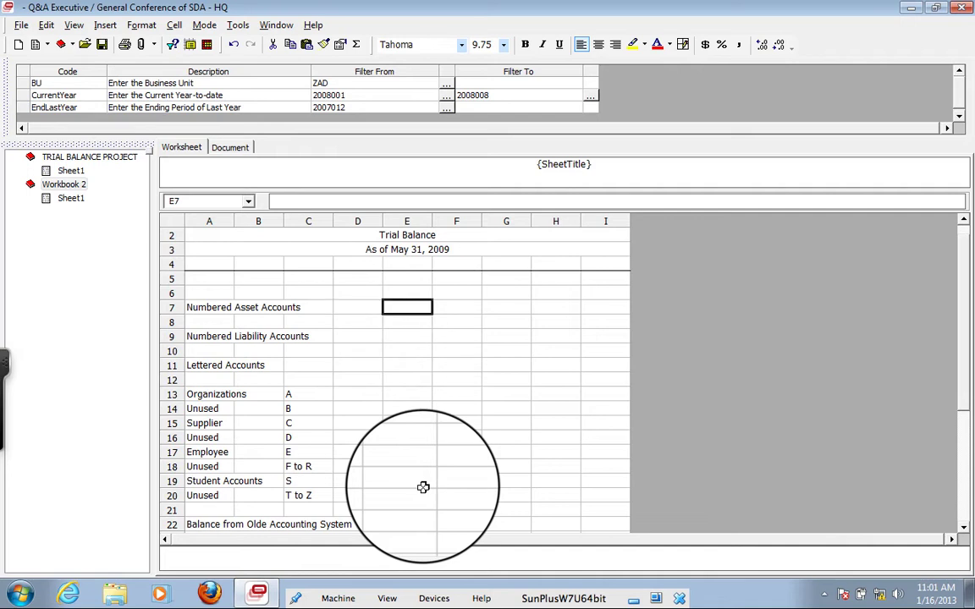
{"action": "key", "text": "Left"}
{"action": "type", "text": "1"}
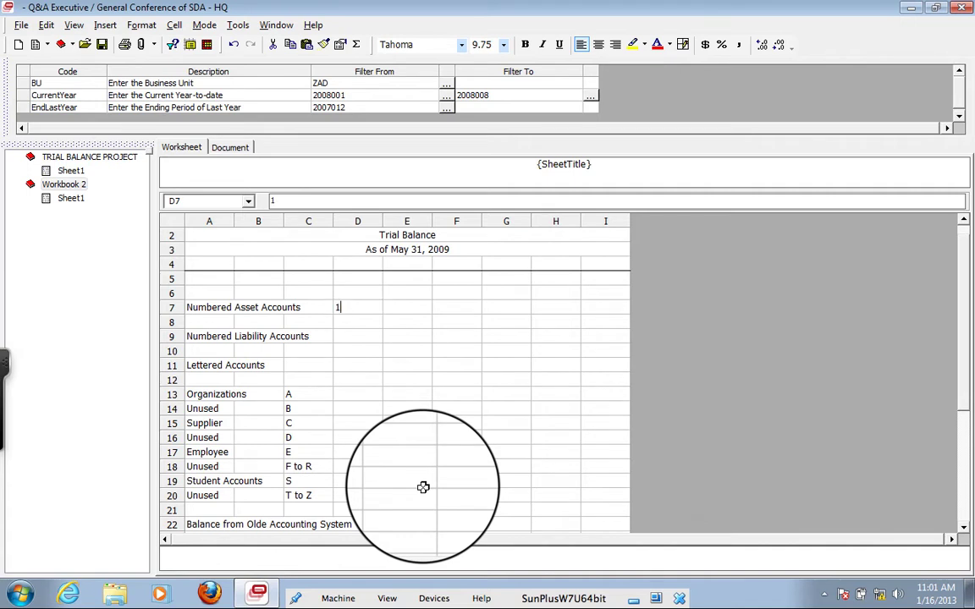
{"action": "key", "text": "Right"}
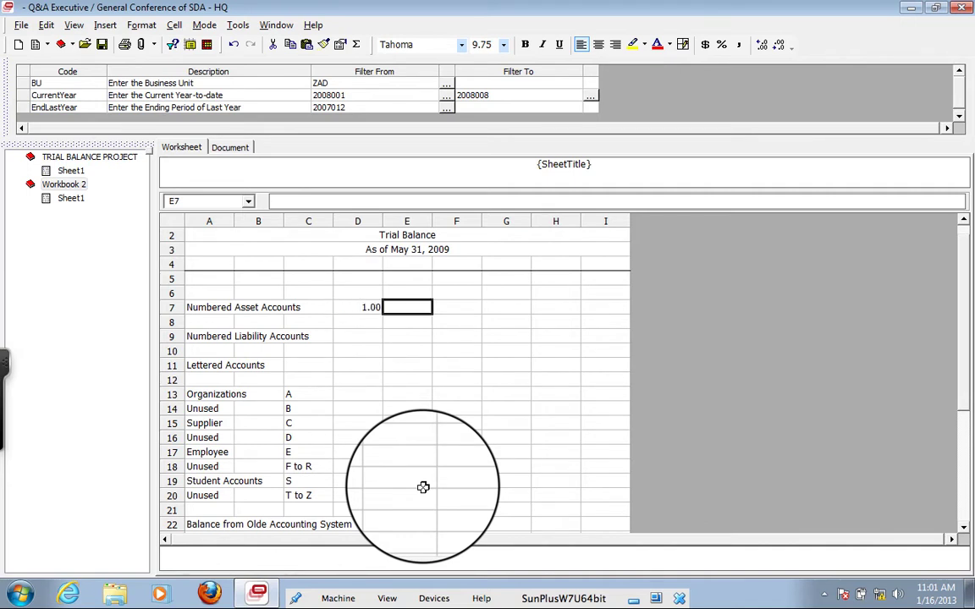
{"action": "type", "text": "1zzzzzz"}
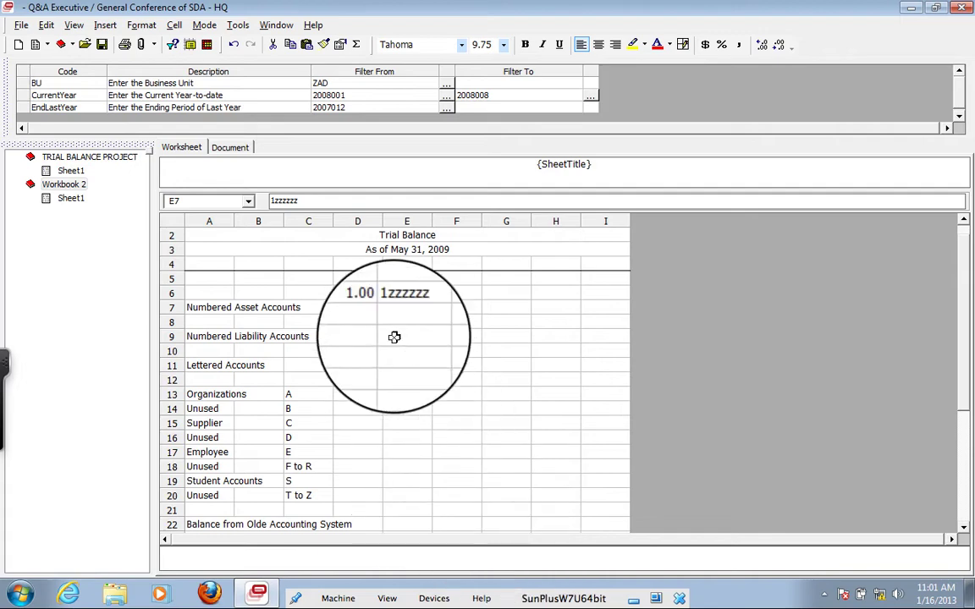
Step: Format the range D7:E30 to show numbers without decimal places
{"action": "left_click", "coordinate": [364, 310]}
{"action": "left_click_drag", "start_coordinate": [364, 310], "coordinate": [403, 445]}
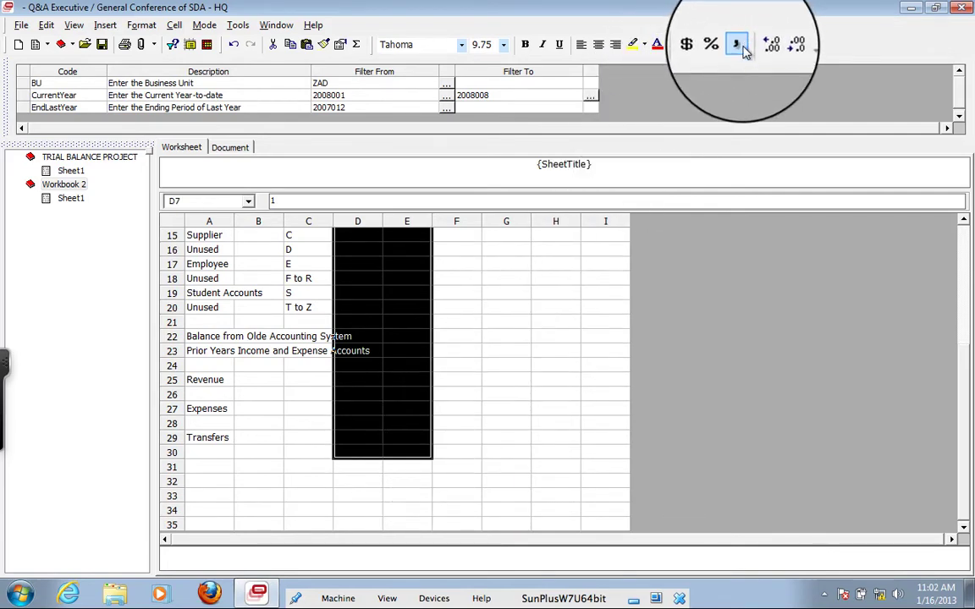
{"action": "left_click", "coordinate": [780, 46]}
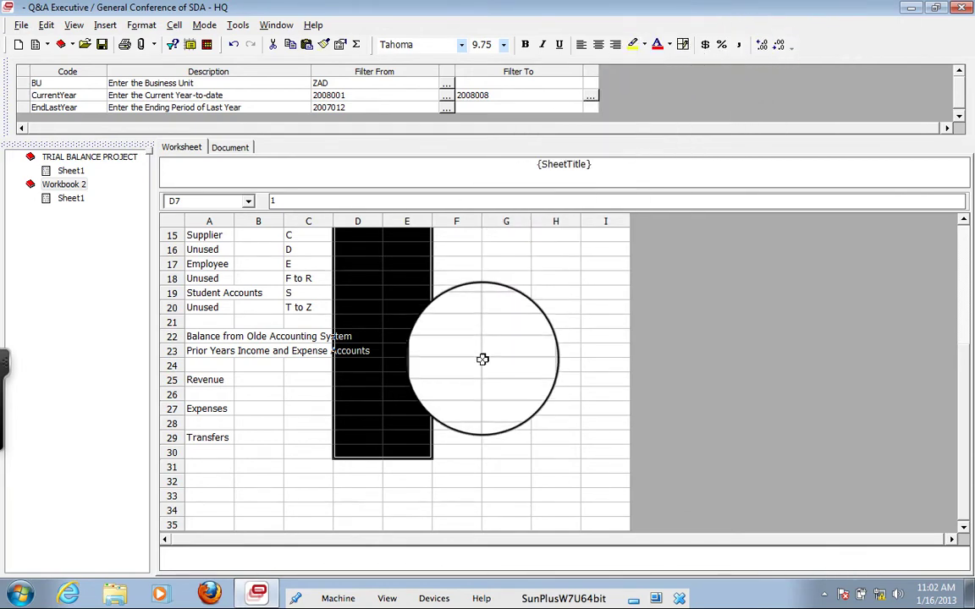
Step: Change the ending account code in cell E7 of the Numbered Asset Accounts row to 2zzzzzz
{"action": "scroll", "coordinate": [482, 360], "scroll_direction": "up", "scroll_amount": 5}
{"action": "left_click", "coordinate": [370, 350]}
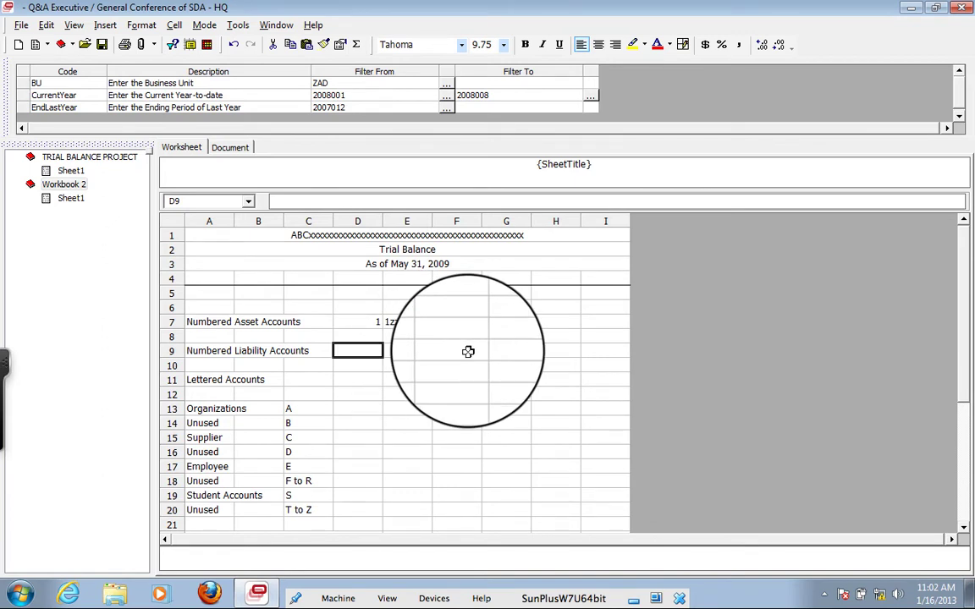
{"action": "left_click", "coordinate": [367, 322]}
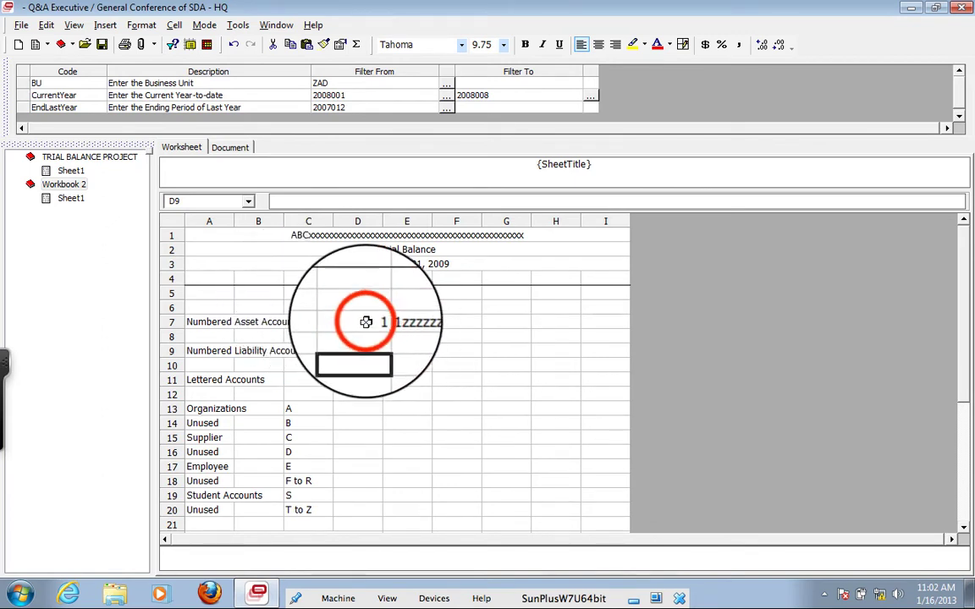
{"action": "left_click", "coordinate": [392, 321]}
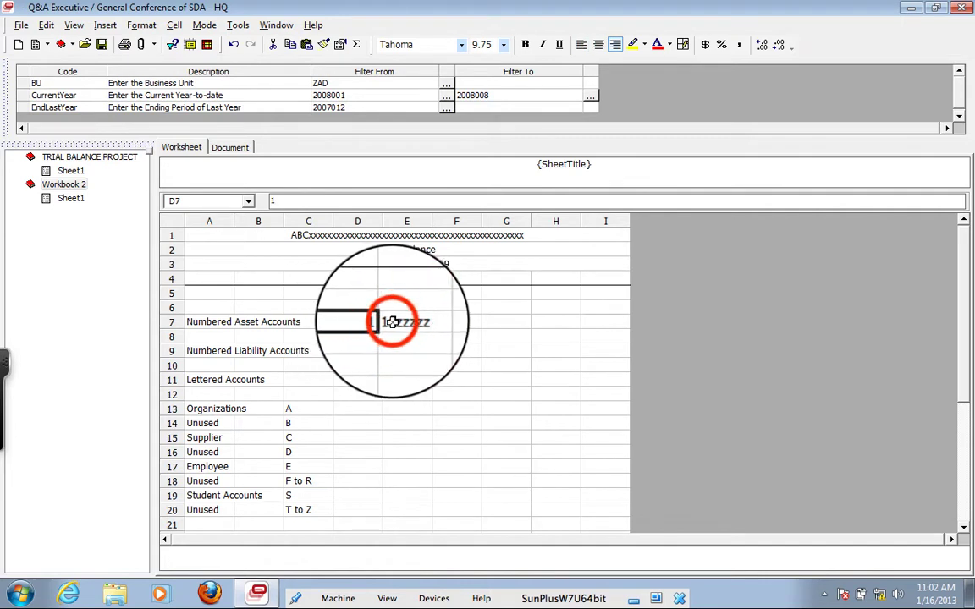
{"action": "left_click", "coordinate": [273, 200]}
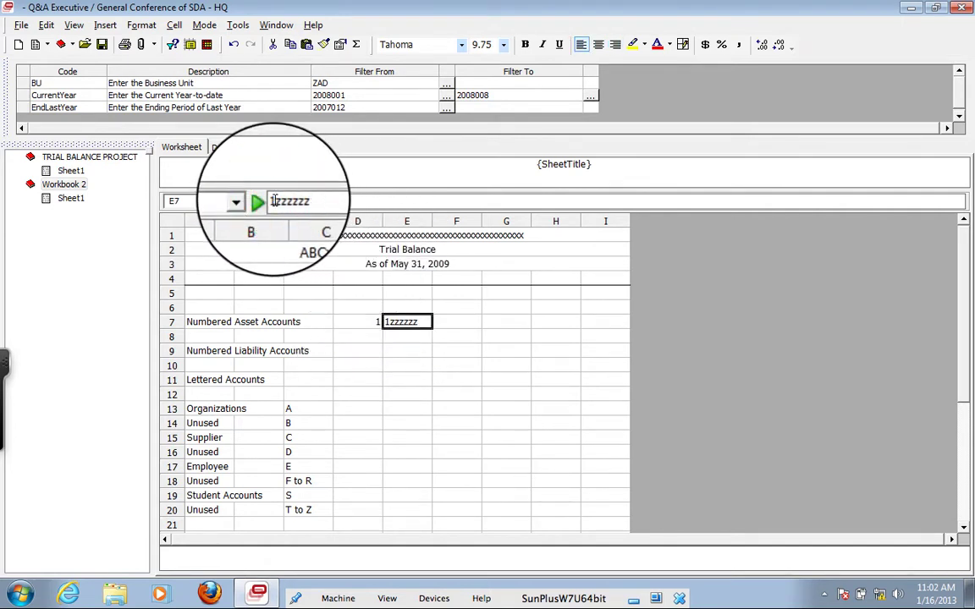
{"action": "key", "text": "BackSpace"}
{"action": "type", "text": "2"}
Step: Enter 3 in cell D9 and 4zzzzzz in cell E9 as the account range for Numbered Liability Accounts
{"action": "left_click", "coordinate": [358, 348]}
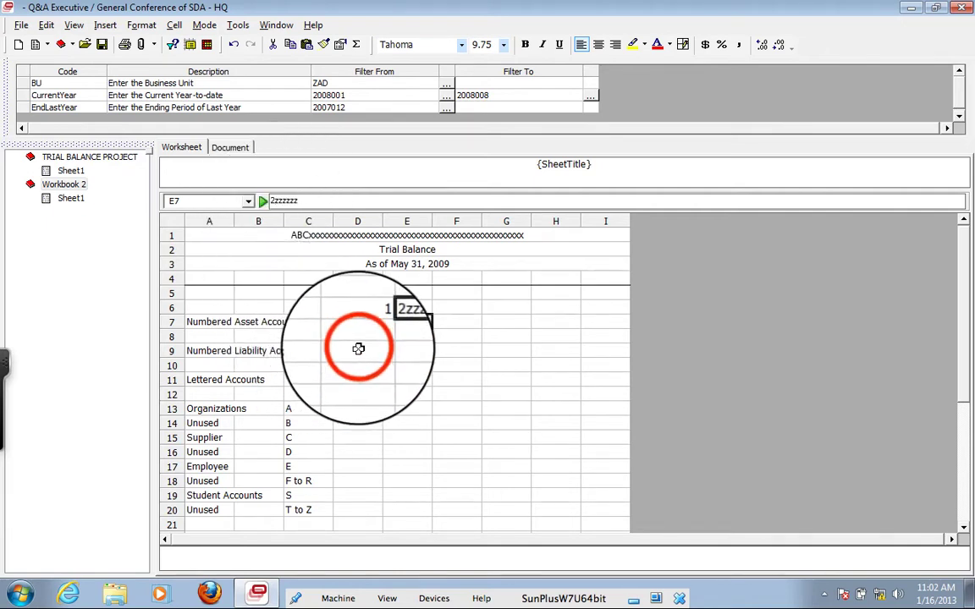
{"action": "type", "text": "3"}
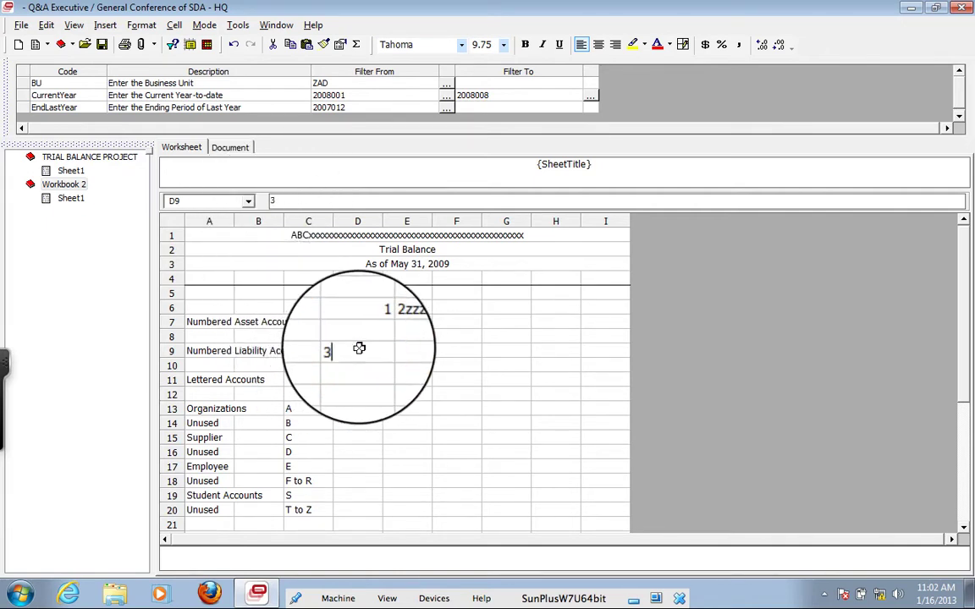
{"action": "left_click", "coordinate": [406, 349]}
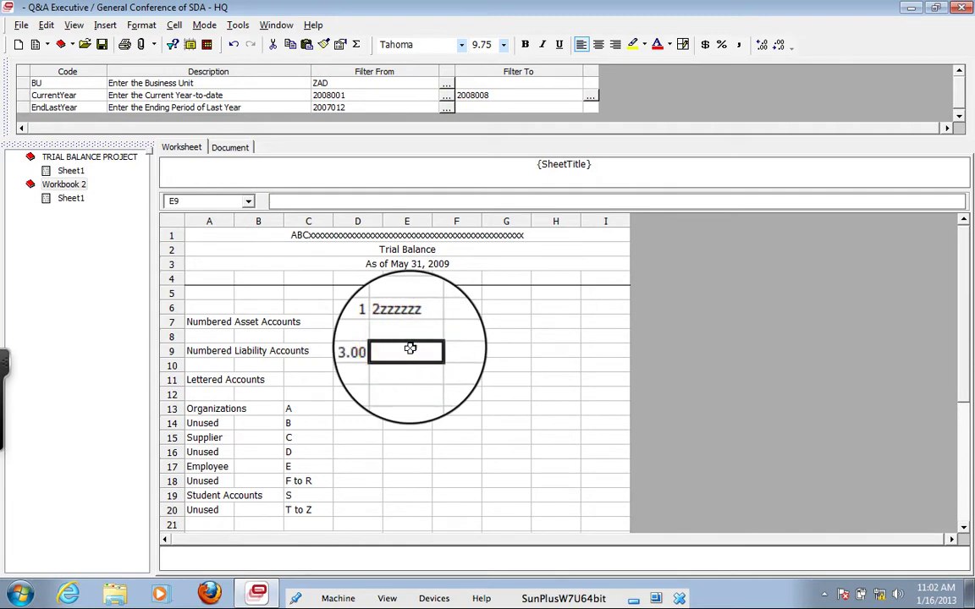
{"action": "type", "text": "4"}
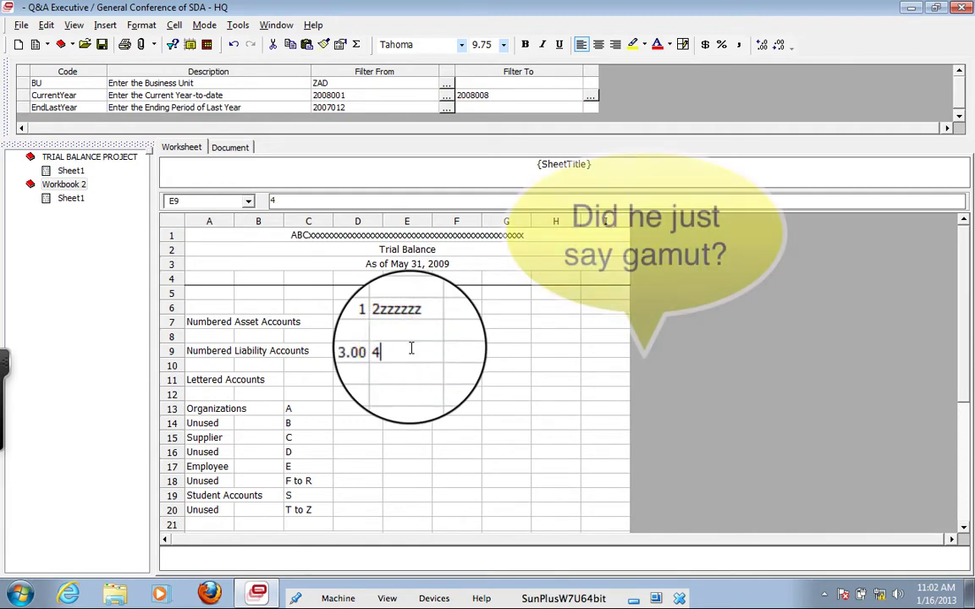
{"action": "type", "text": "zzz"}
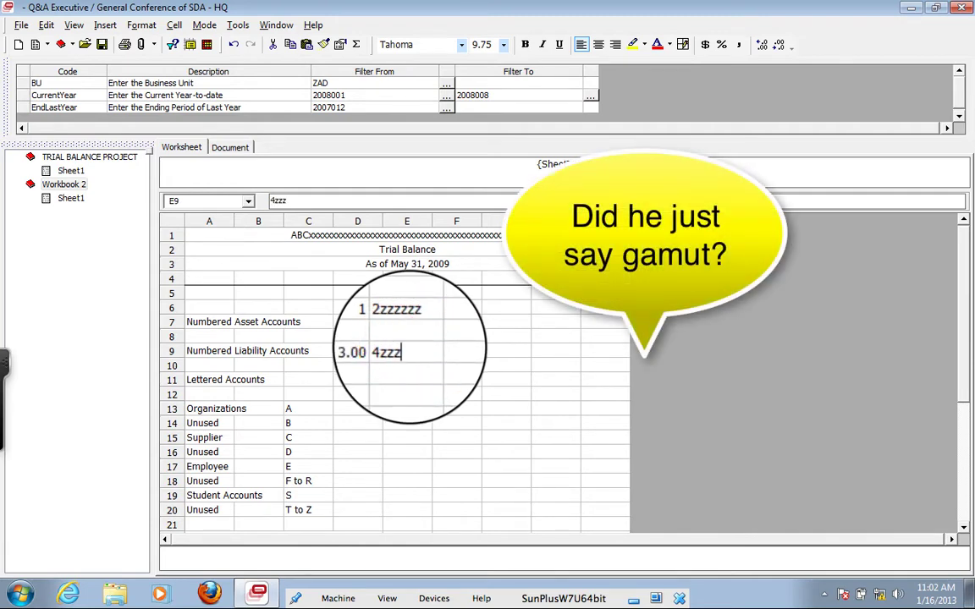
{"action": "type", "text": "zzz"}
Step: Enter A in cell D13 and Azzzzzz in cell E13 as the account range for Organizations
{"action": "left_click", "coordinate": [371, 381]}
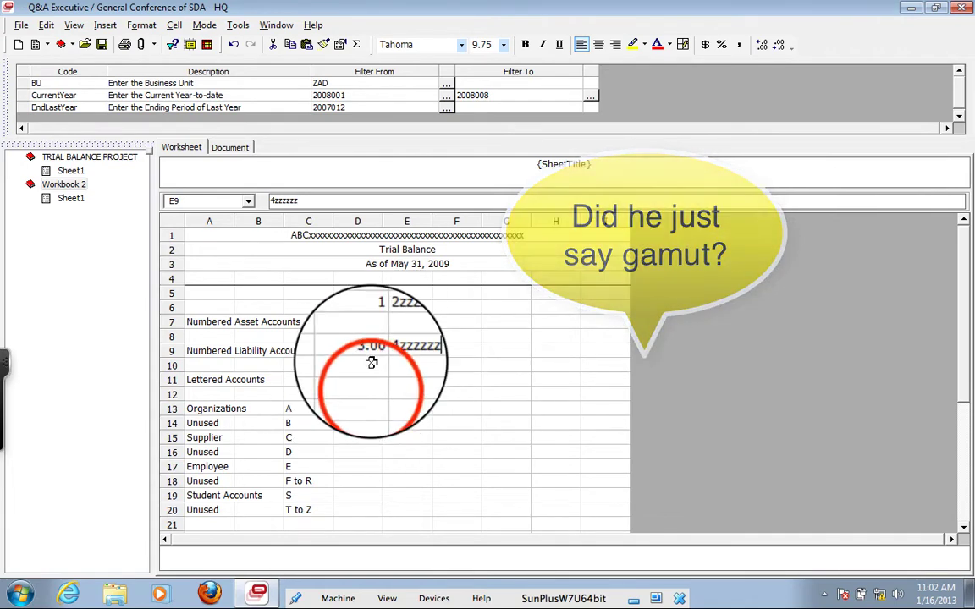
{"action": "left_click", "coordinate": [371, 409]}
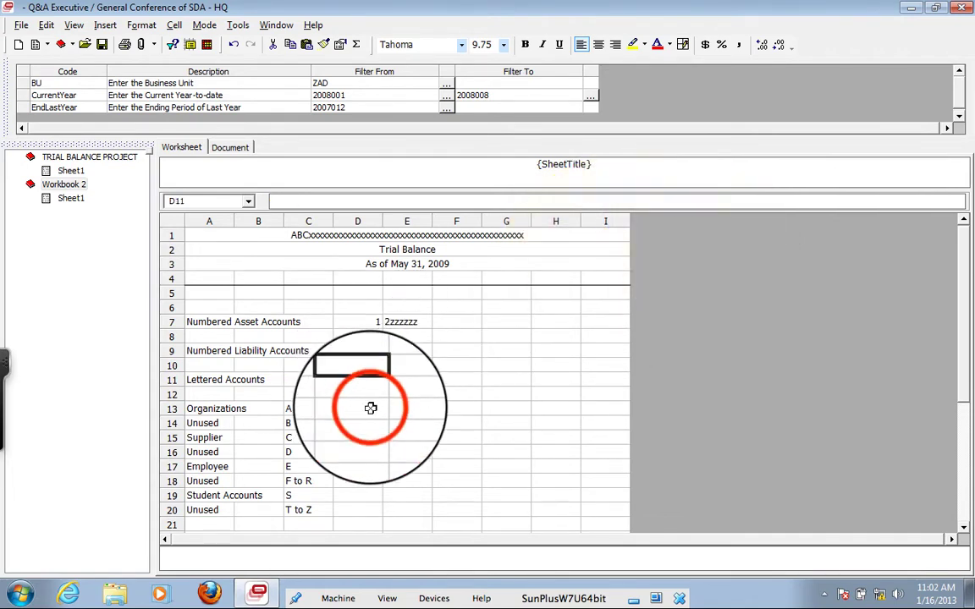
{"action": "type", "text": "A"}
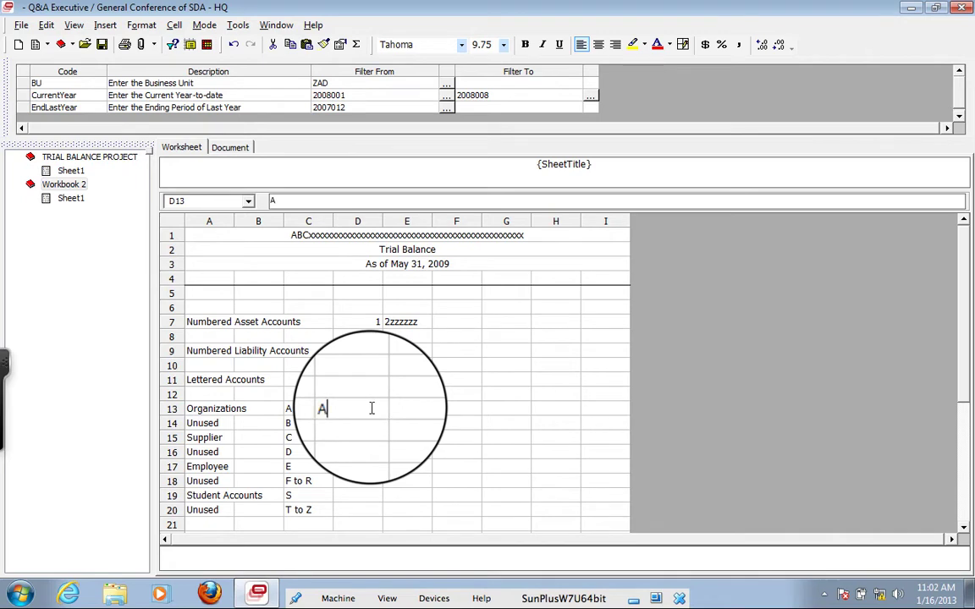
{"action": "left_click", "coordinate": [415, 399]}
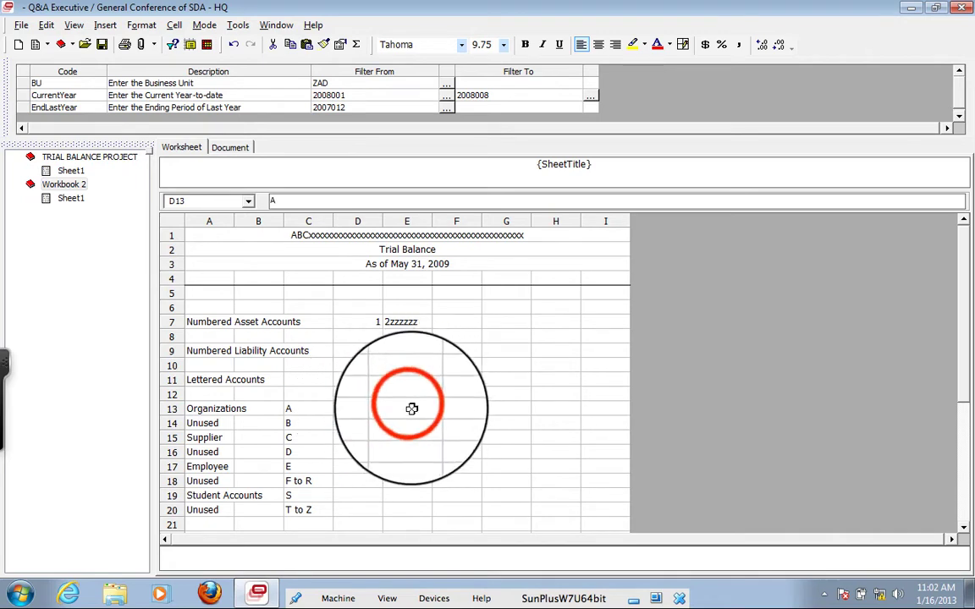
{"action": "left_click", "coordinate": [409, 407]}
{"action": "type", "text": "A"}
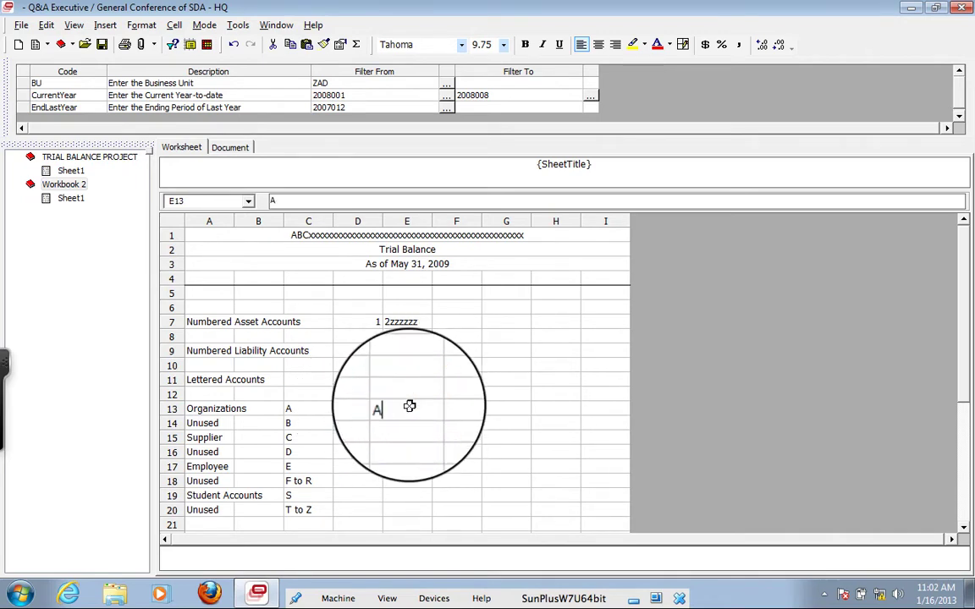
{"action": "type", "text": "zzzzzz"}
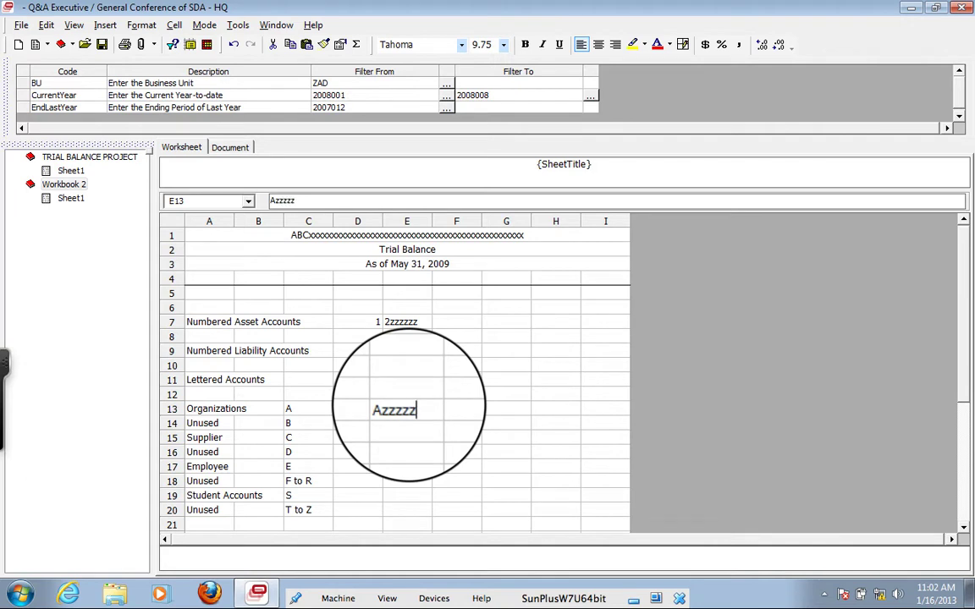
Step: Enter the account ranges B to Bzzzzzz in D14:E14 for Unused and C to Czzzzz in D15:E15 for Supplier
{"action": "left_click", "coordinate": [364, 424]}
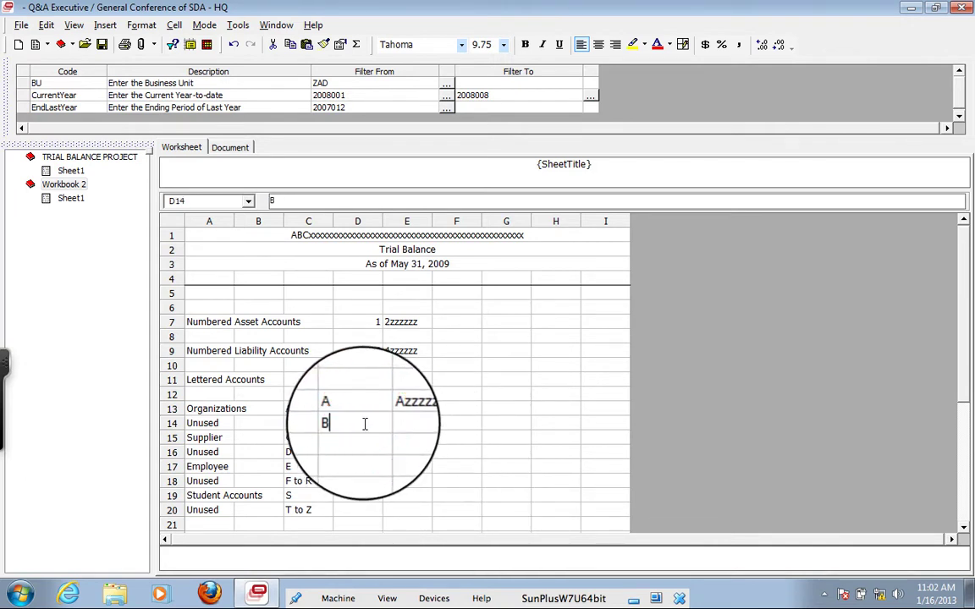
{"action": "left_click", "coordinate": [398, 422]}
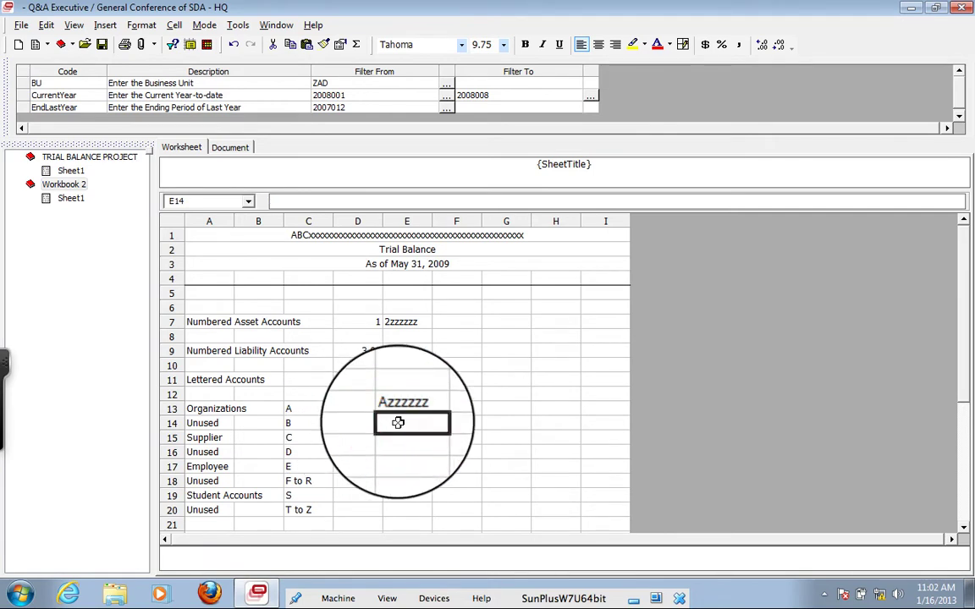
{"action": "type", "text": "Bzzzzzz"}
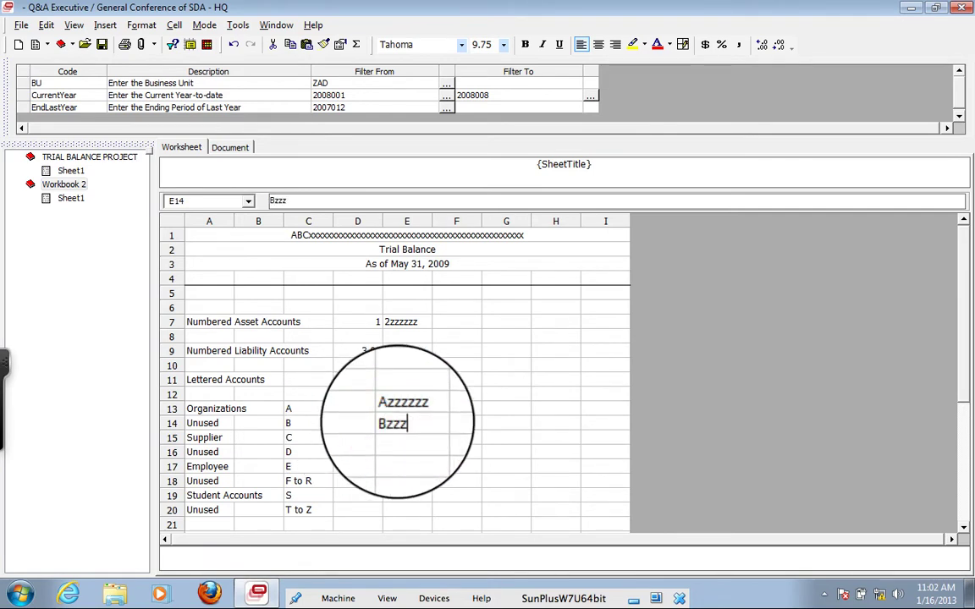
{"action": "key", "text": "Return"}
{"action": "key", "text": "Left"}
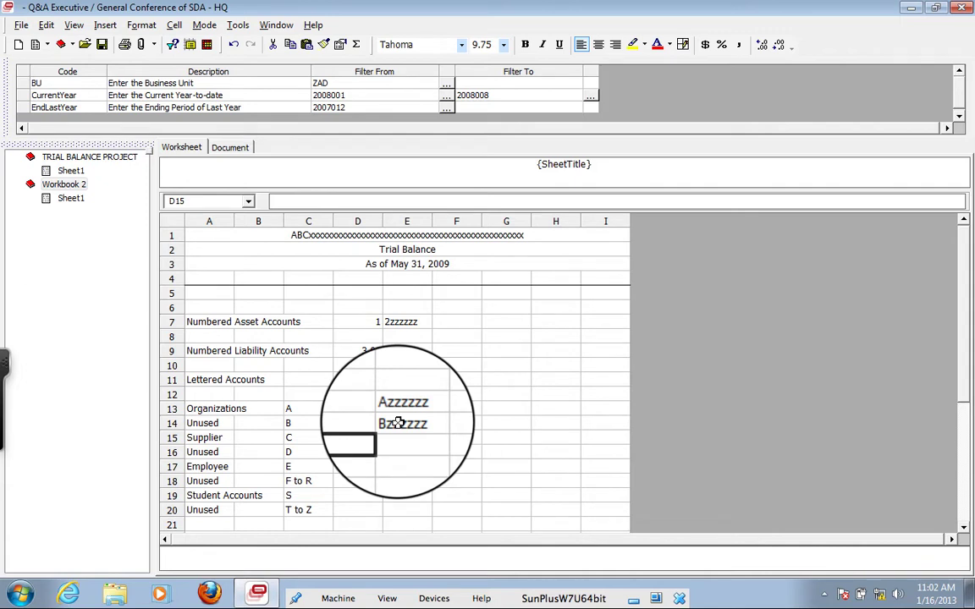
{"action": "type", "text": "C"}
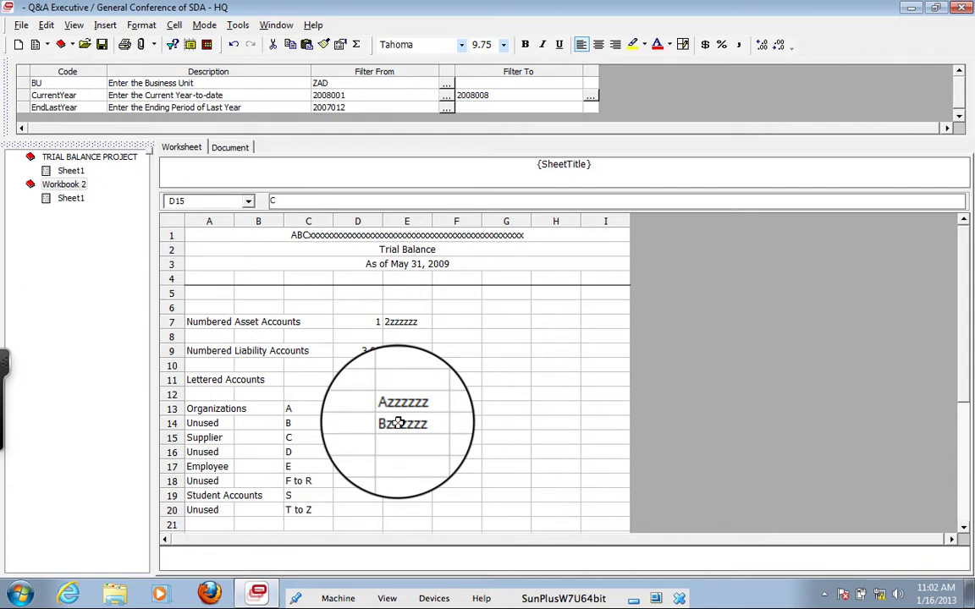
{"action": "key", "text": "Tab"}
{"action": "type", "text": "Czzzzz"}
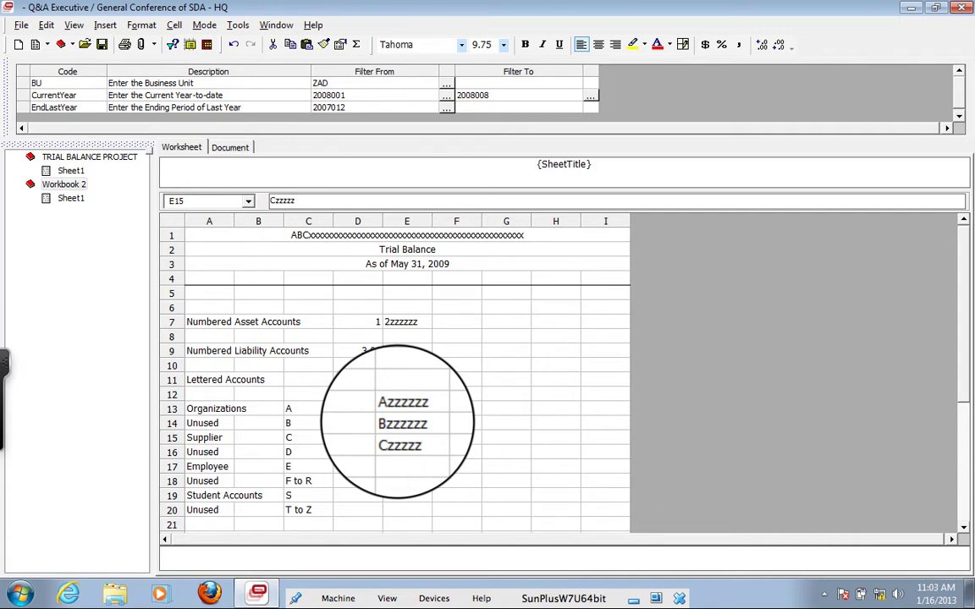
Step: Enter the account ranges D to Dzzzz in D16:E16 for Unused and E to Ezzzzz in D17:E17 for Employee
{"action": "left_click", "coordinate": [353, 454]}
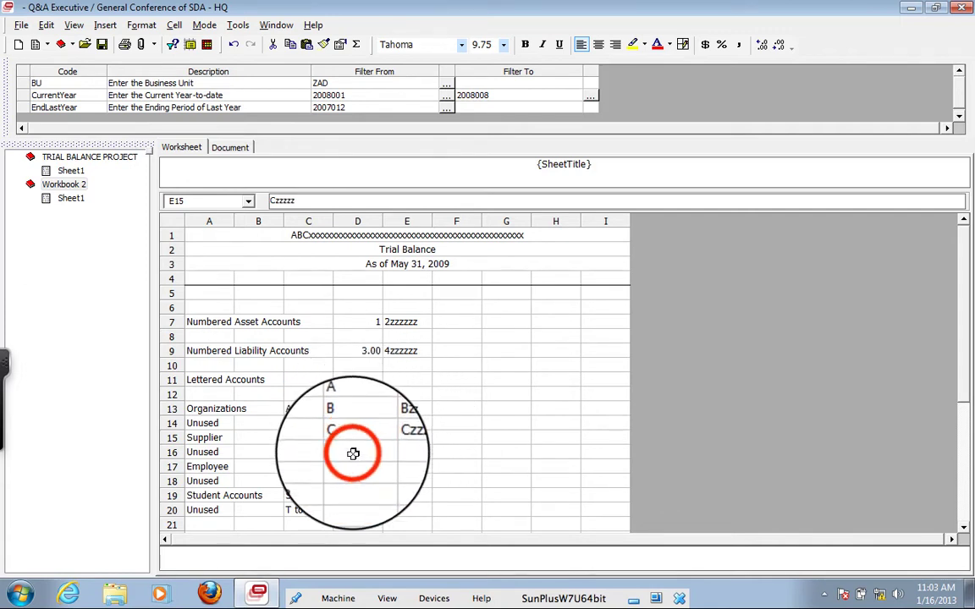
{"action": "type", "text": "D"}
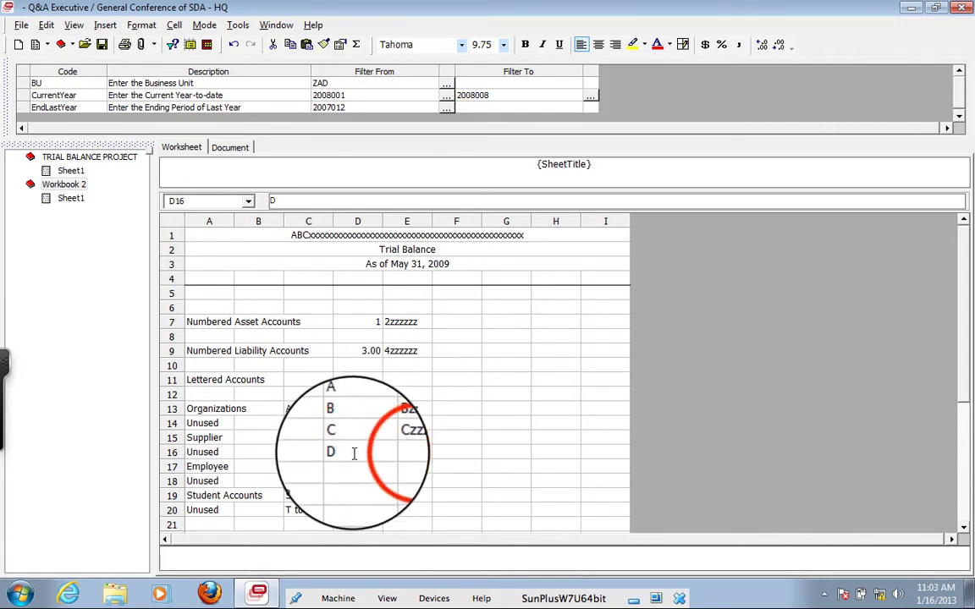
{"action": "left_click", "coordinate": [396, 453]}
{"action": "type", "text": "D"}
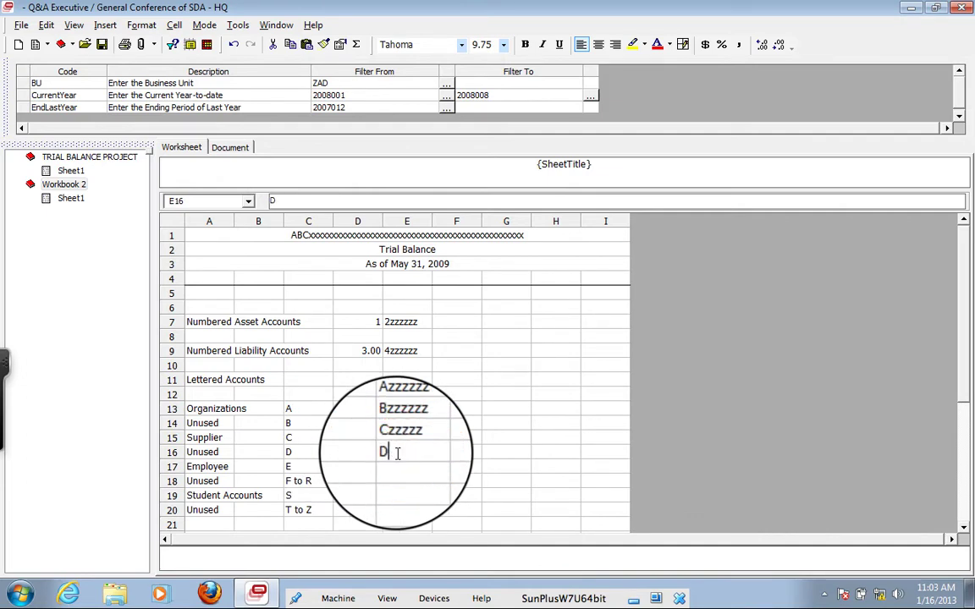
{"action": "type", "text": "zzzz"}
{"action": "left_click", "coordinate": [365, 465]}
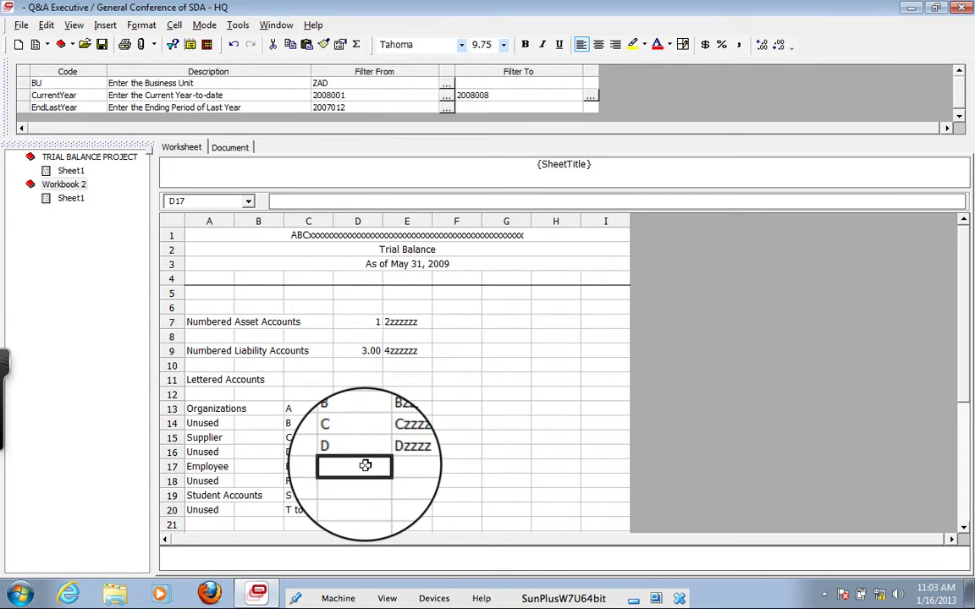
{"action": "left_click", "coordinate": [398, 467]}
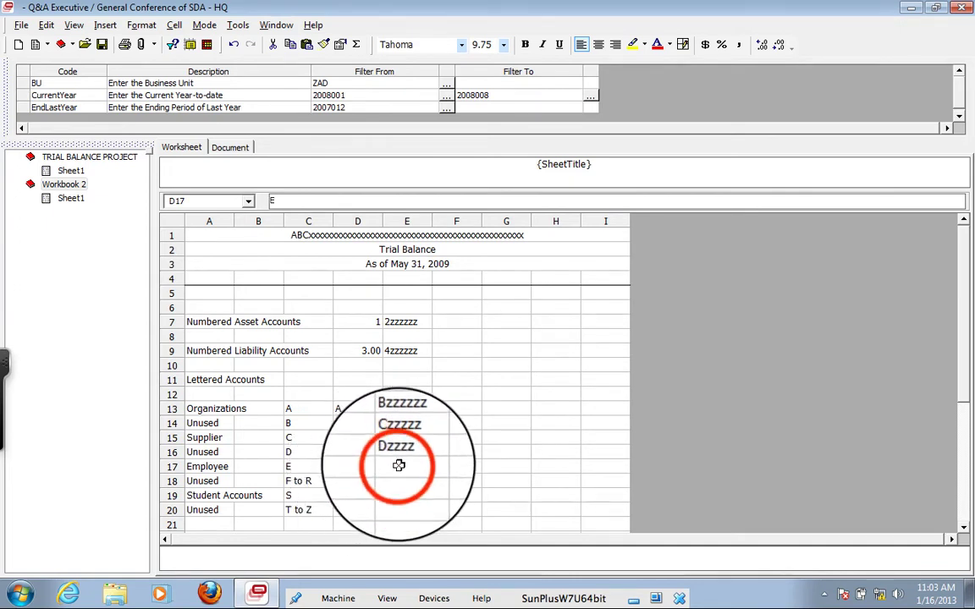
{"action": "type", "text": "Ezzzzz"}
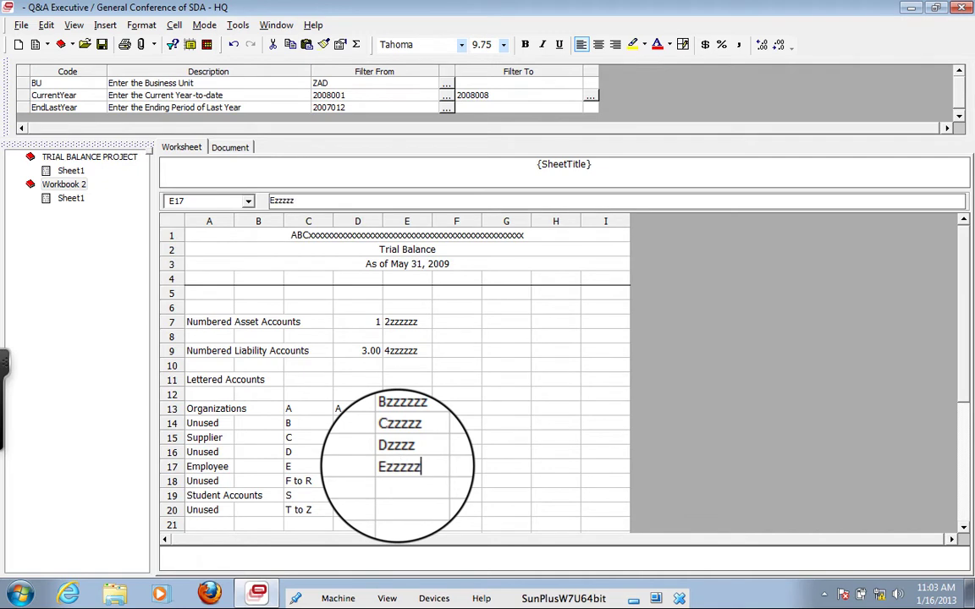
Step: Enter F in cell D18 and Rzzzzzz in cell E18 as the account range for the unused F to R row
{"action": "left_click", "coordinate": [354, 480]}
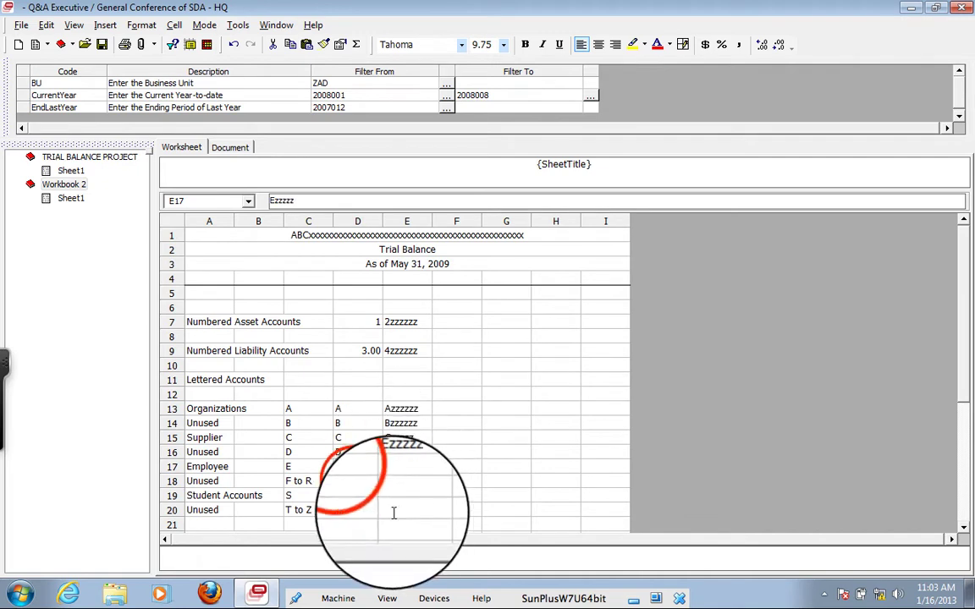
{"action": "type", "text": "F"}
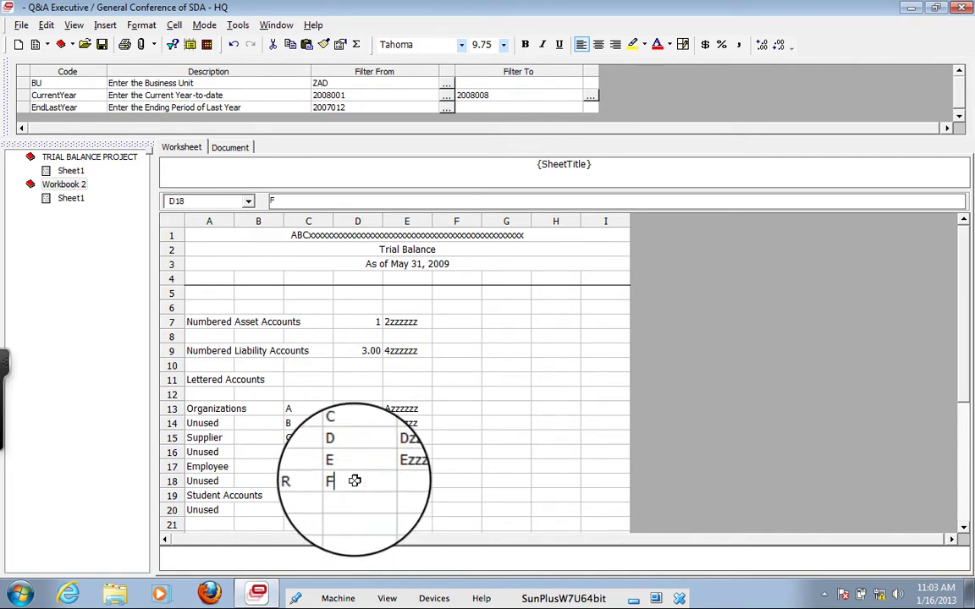
{"action": "left_click", "coordinate": [396, 483]}
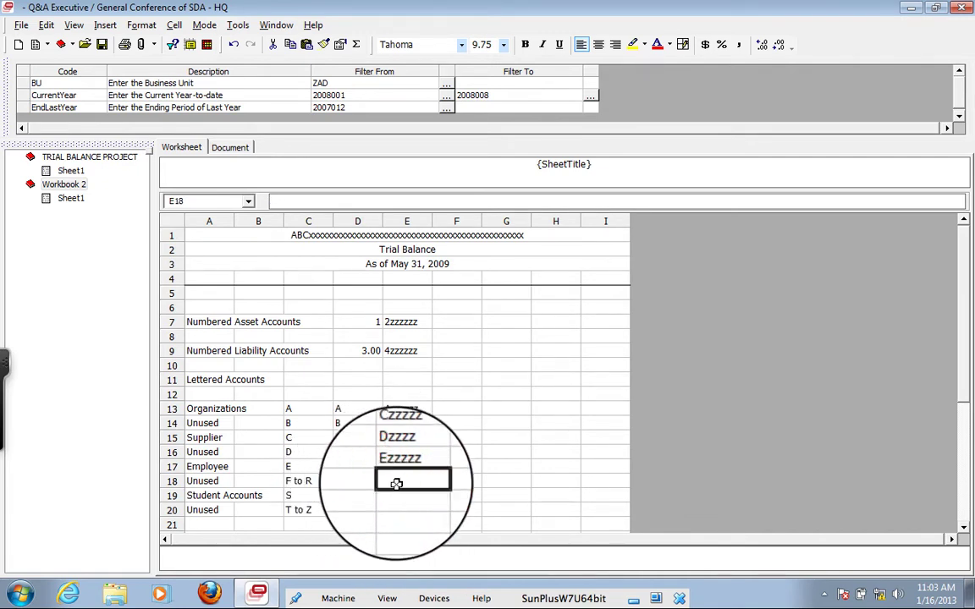
{"action": "type", "text": "R"}
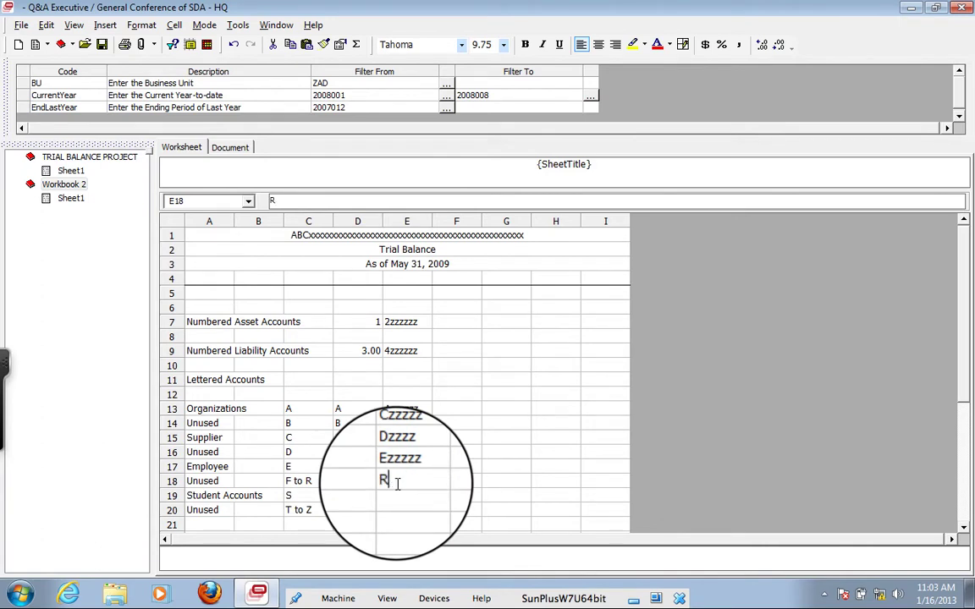
{"action": "type", "text": "zzzzzz"}
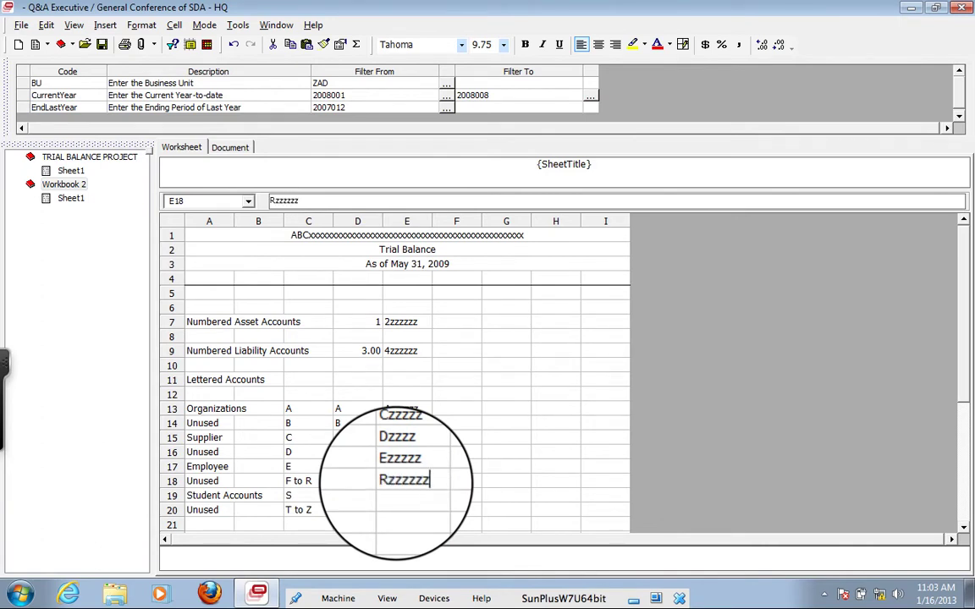
Step: Enter S in cell D19 and Szzzz in cell E19 as the account range for Student Accounts
{"action": "left_click", "coordinate": [357, 495]}
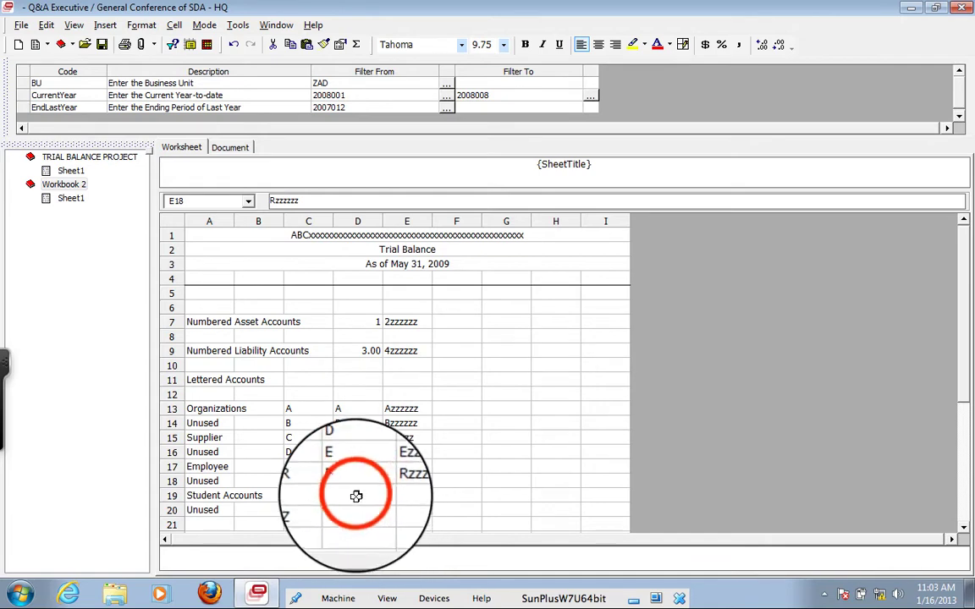
{"action": "type", "text": "S"}
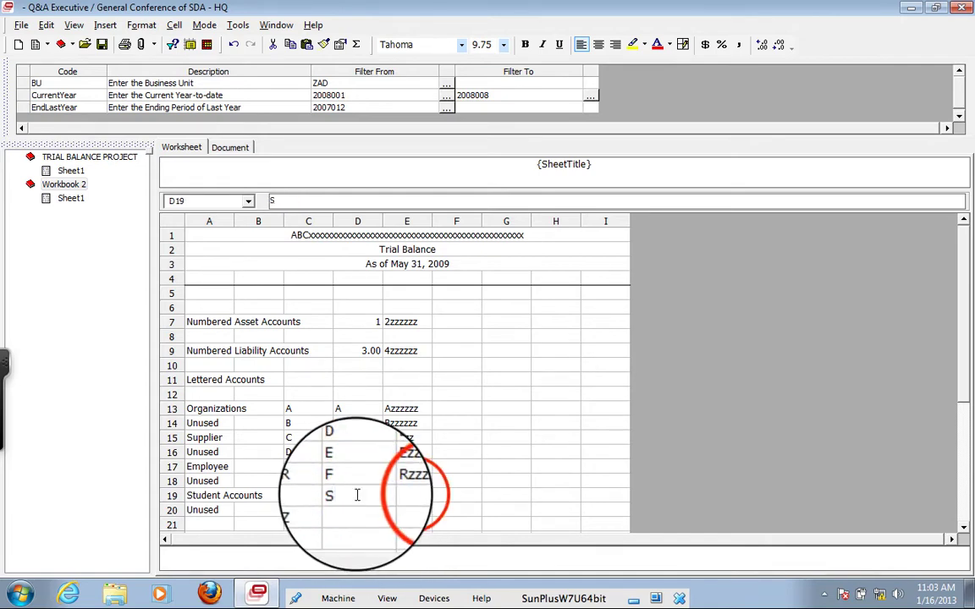
{"action": "left_click", "coordinate": [414, 498]}
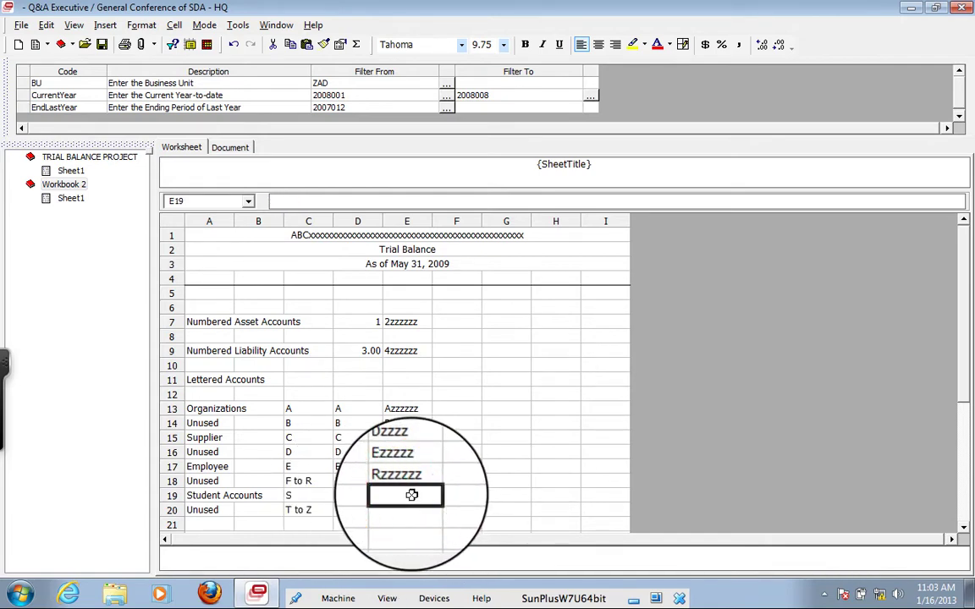
{"action": "type", "text": "Szzzz"}
{"action": "left_click", "coordinate": [412, 495]}
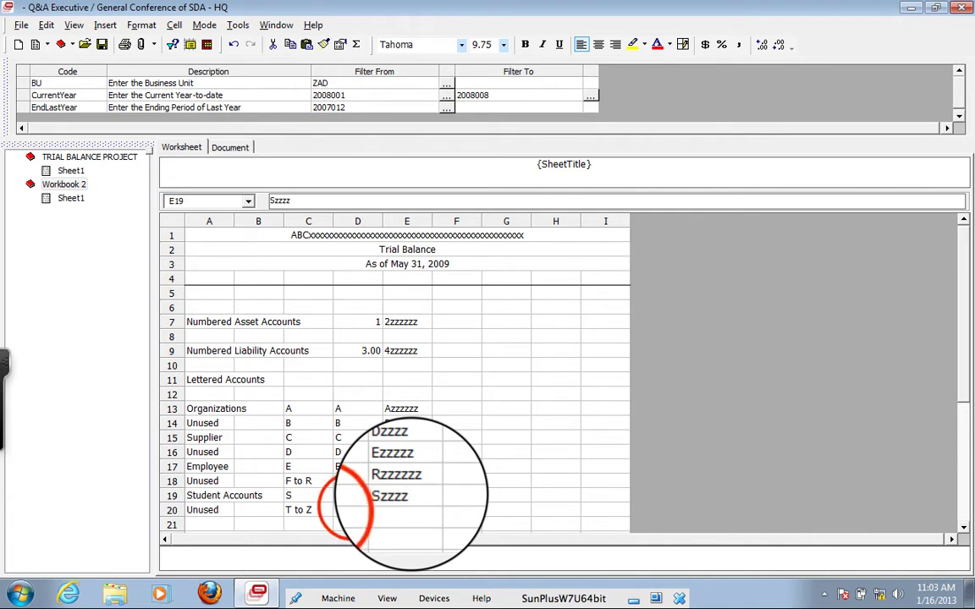
Step: Enter T in cell D20 and Zzzzzz in cell E20 as the account range for the unused T to Z row
{"action": "left_click", "coordinate": [352, 508]}
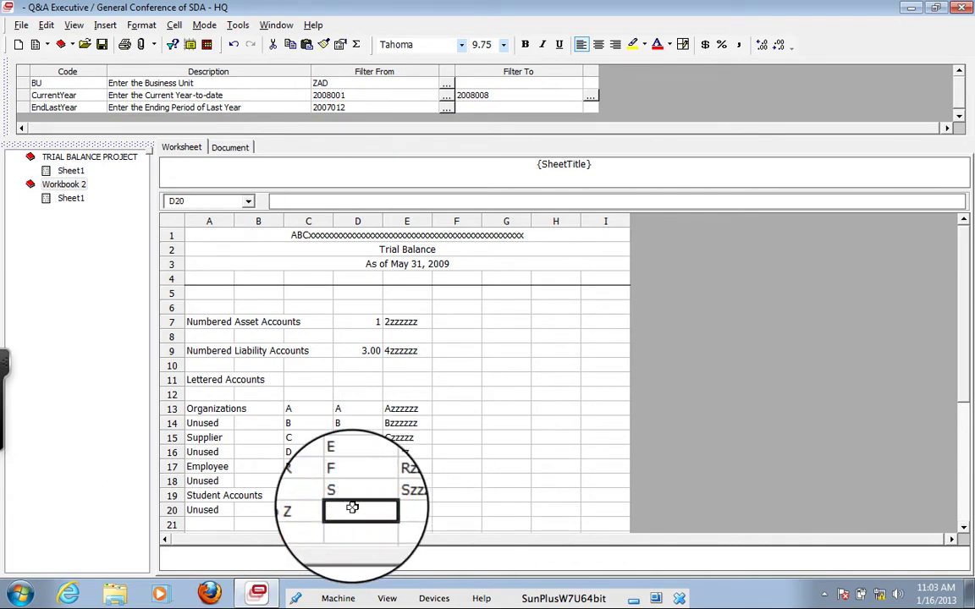
{"action": "type", "text": "T"}
{"action": "left_click", "coordinate": [394, 508]}
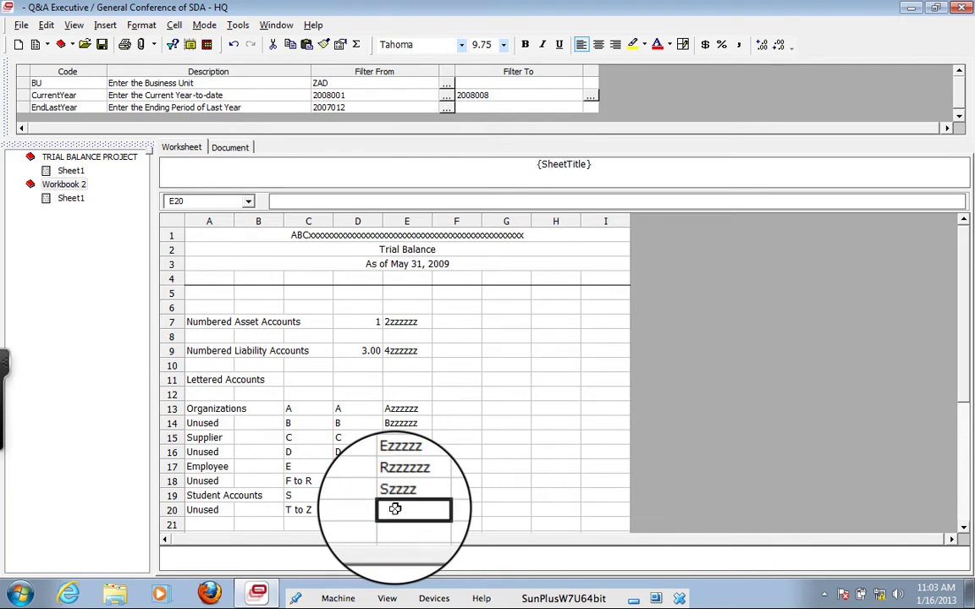
{"action": "type", "text": "Z"}
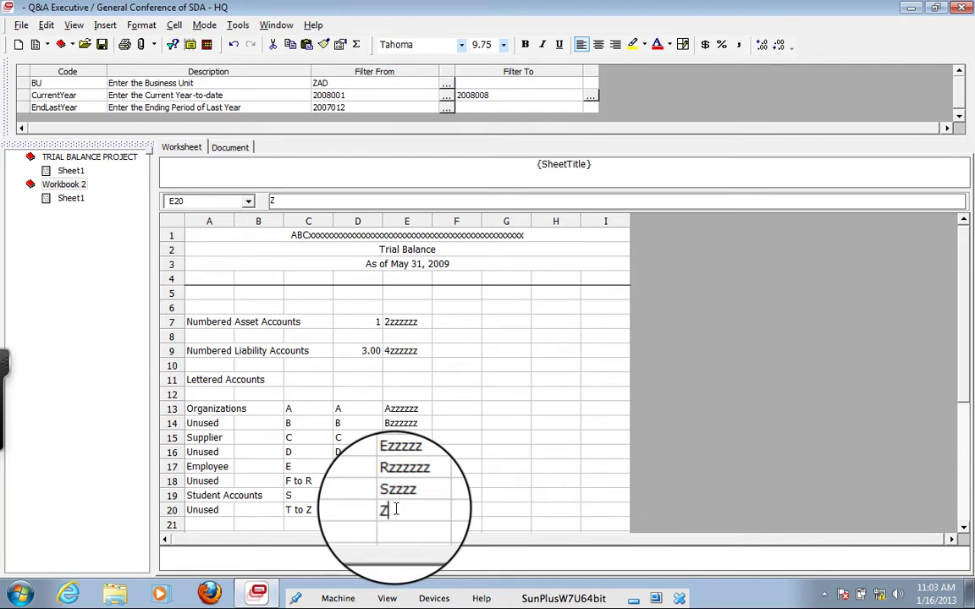
{"action": "type", "text": "zzzzz"}
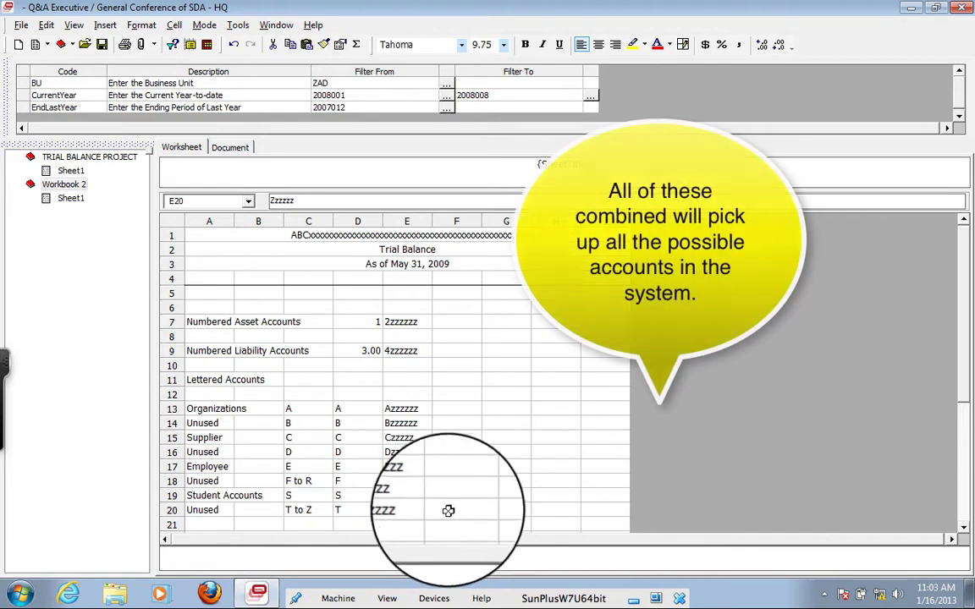
Step: Widen column B so the long Prior Years Income and Expense Accounts label in row 23 ends before column C
{"action": "scroll", "coordinate": [449, 502], "scroll_direction": "down", "scroll_amount": 1}
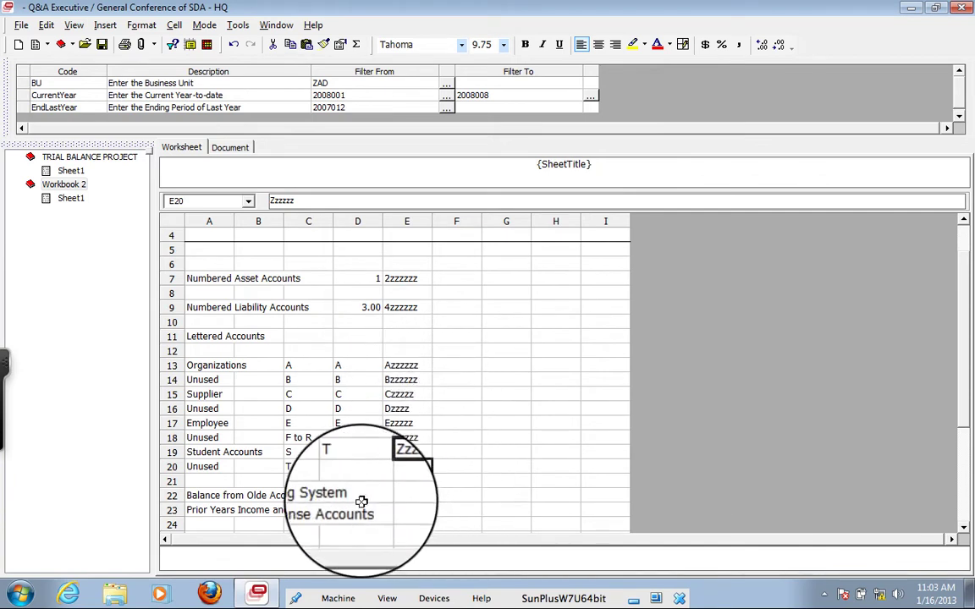
{"action": "left_click", "coordinate": [283, 221]}
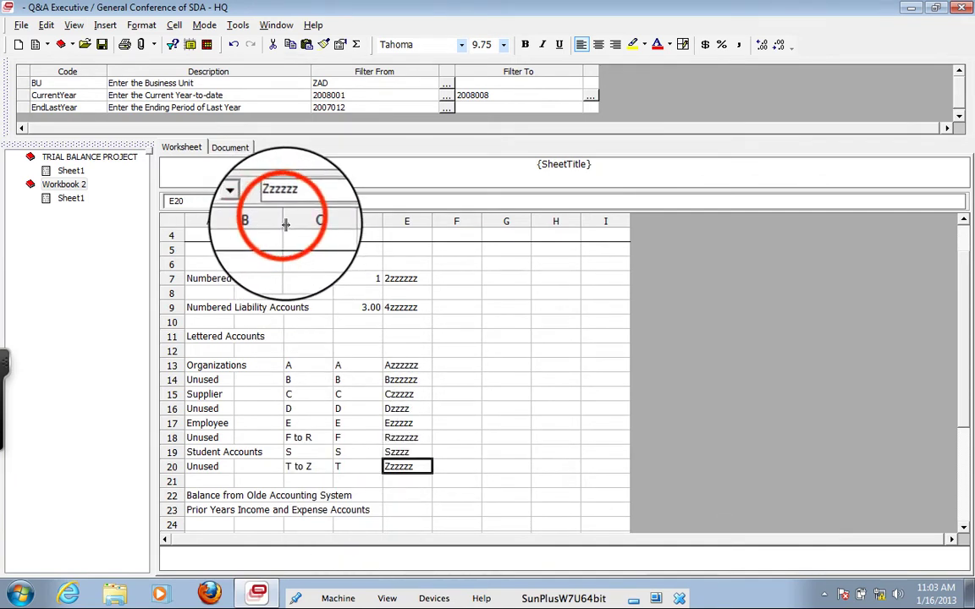
{"action": "left_click_drag", "start_coordinate": [283, 221], "coordinate": [370, 221]}
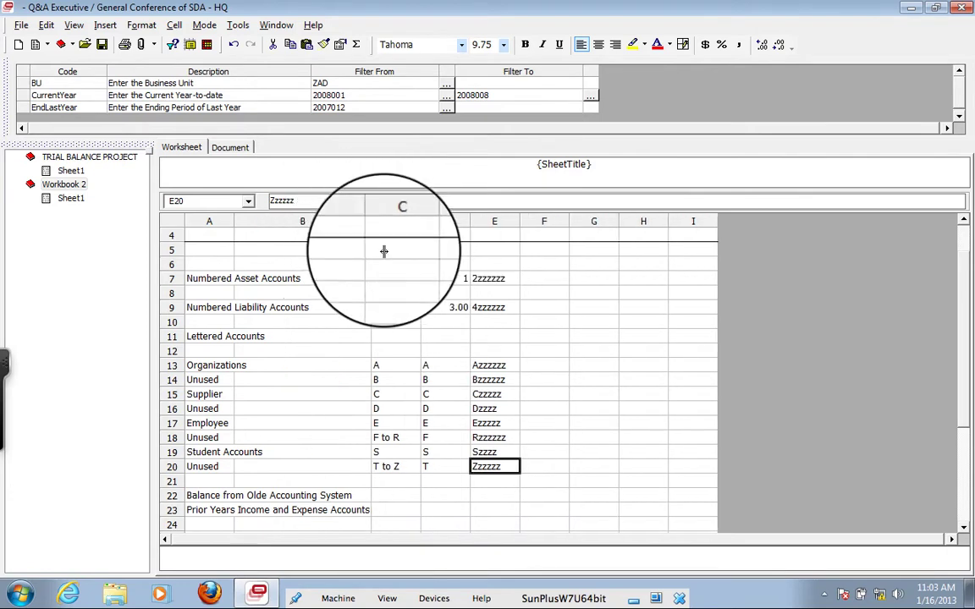
Step: Enter 50000 in cell C22 beside the Balance from Olde Accounting System label
{"action": "left_click", "coordinate": [396, 497]}
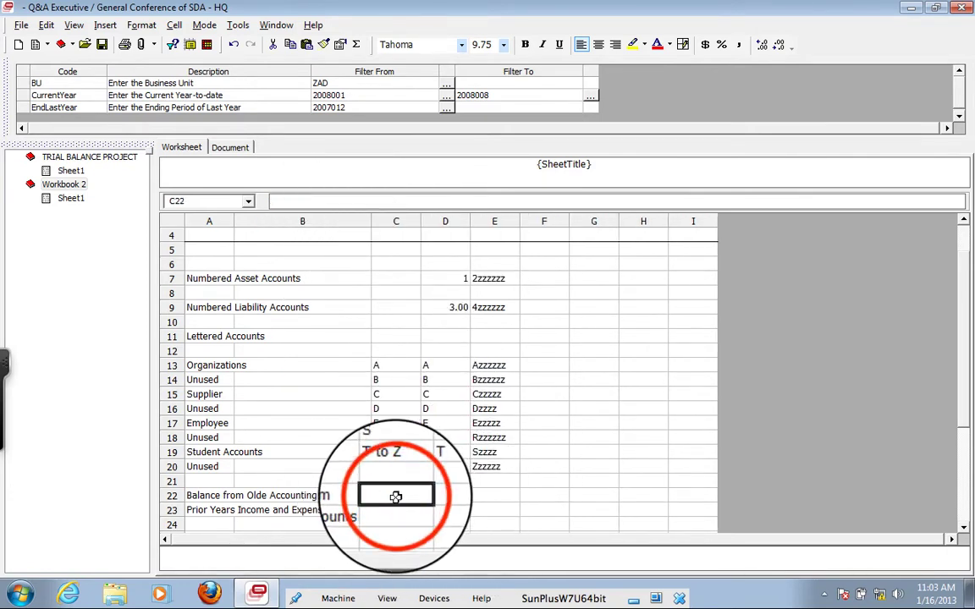
{"action": "type", "text": "50"}
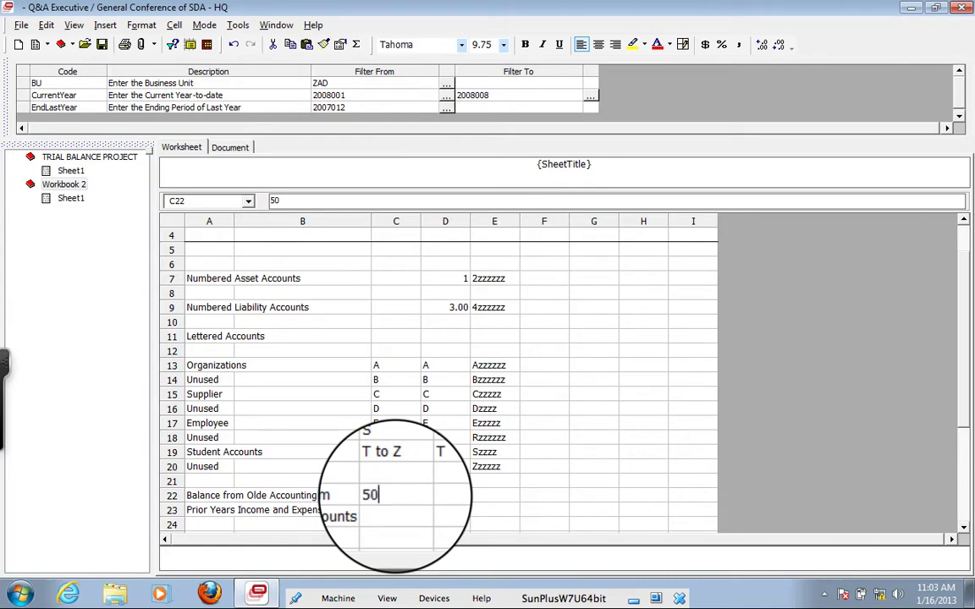
{"action": "type", "text": "000"}
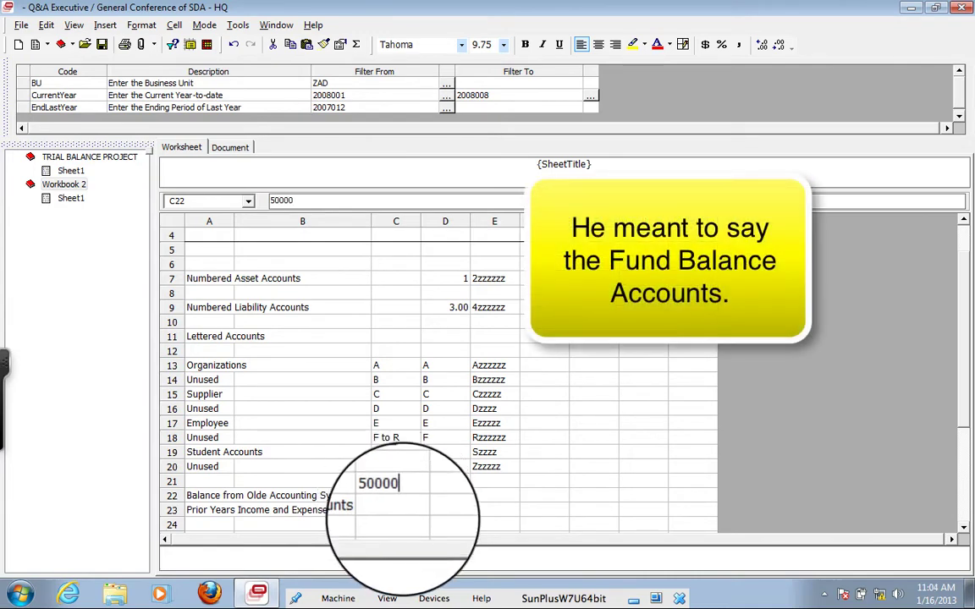
{"action": "left_click", "coordinate": [423, 496]}
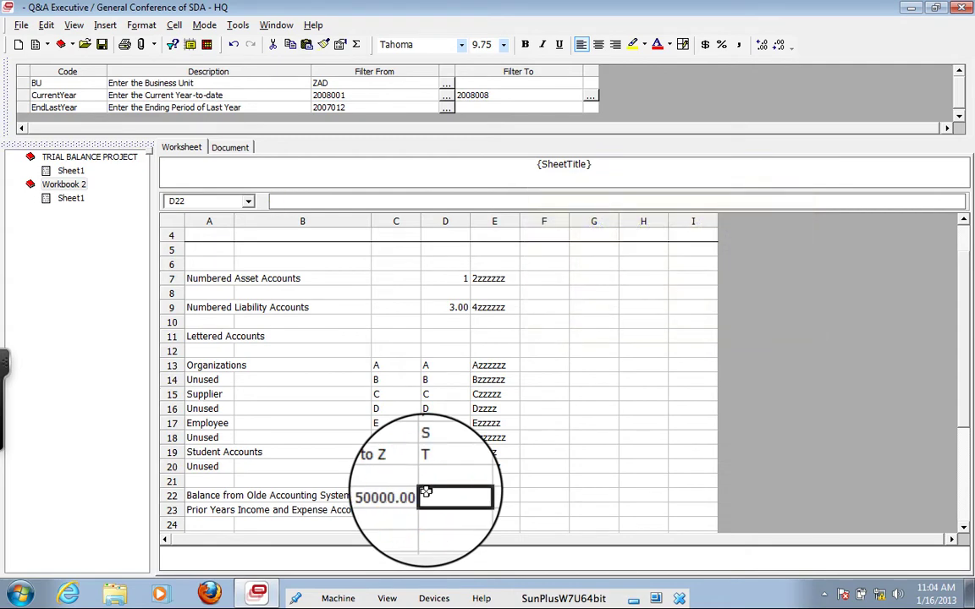
Step: Change the value in cell C22 of the Balance from Olde Accounting System row to 5
{"action": "left_click", "coordinate": [396, 496]}
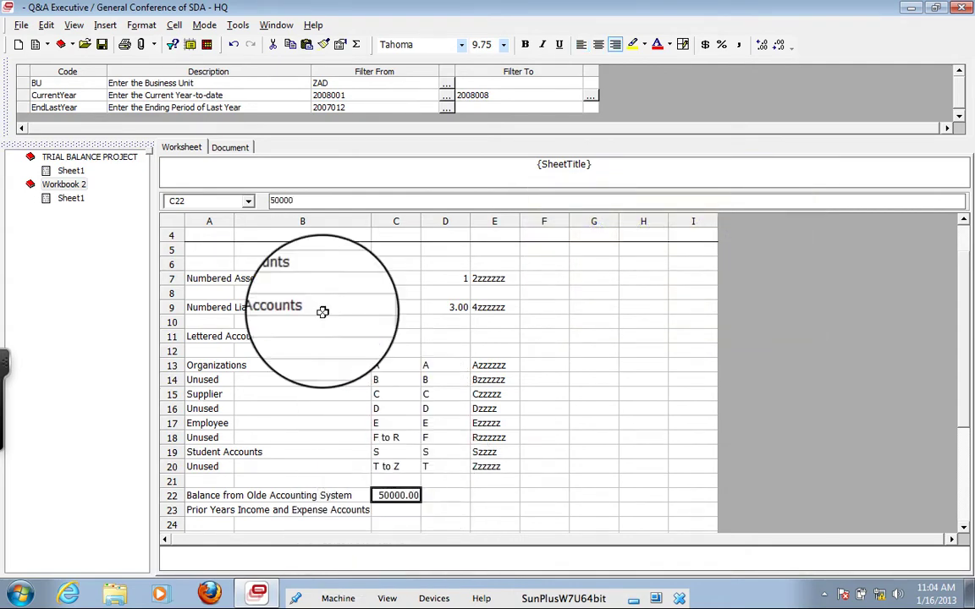
{"action": "left_click", "coordinate": [292, 200]}
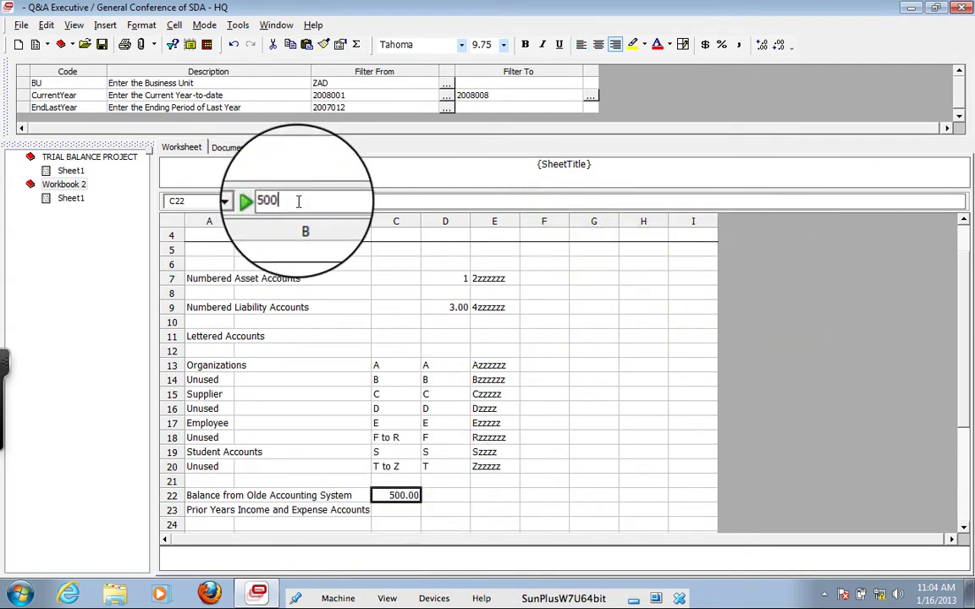
{"action": "left_click", "coordinate": [434, 496]}
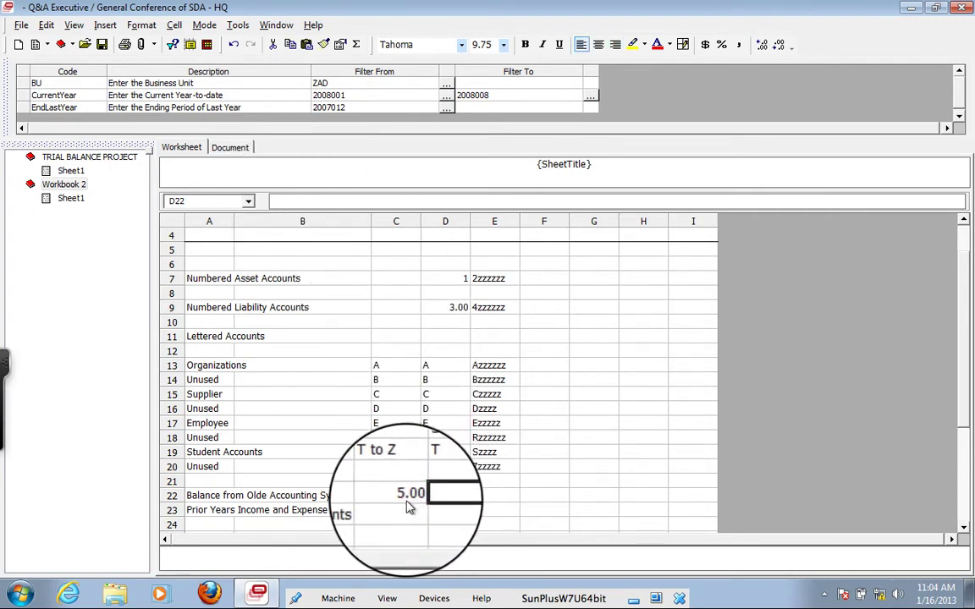
Step: Try to clear the misplaced value from cell C22 in the Balance from Olde Accounting System row
{"action": "left_click", "coordinate": [405, 500]}
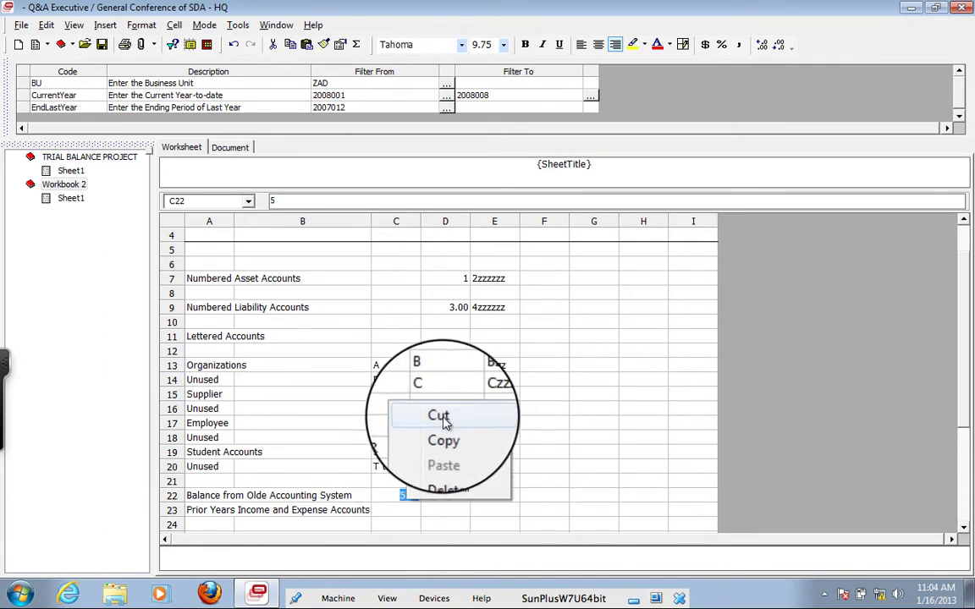
{"action": "left_click", "coordinate": [447, 479]}
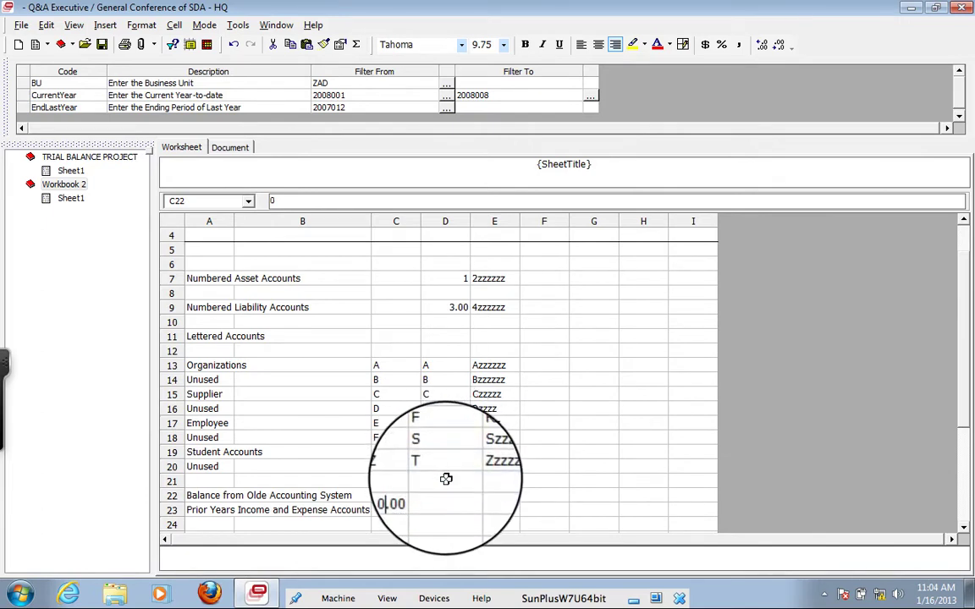
{"action": "double_click", "coordinate": [398, 496]}
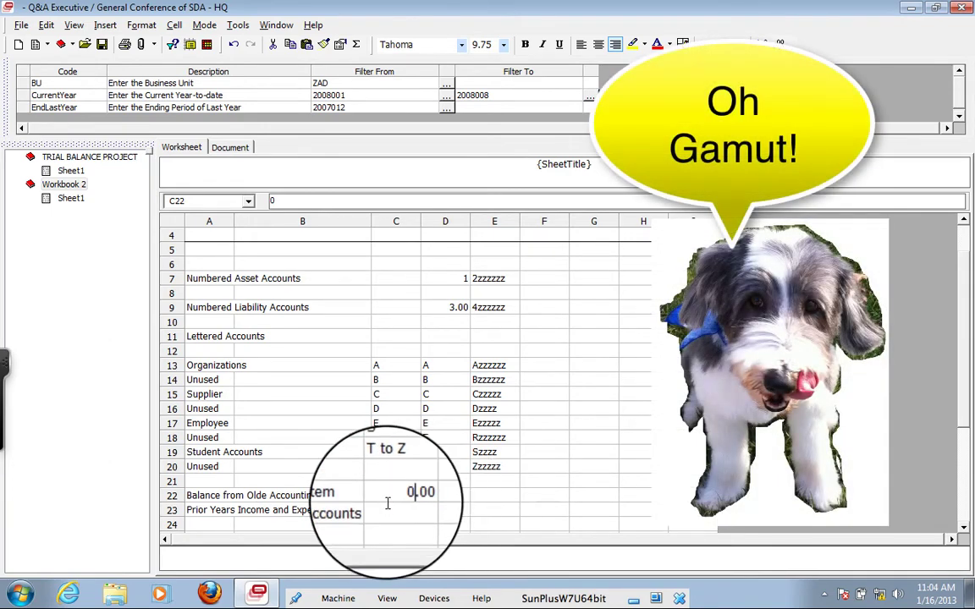
{"action": "left_click", "coordinate": [401, 493]}
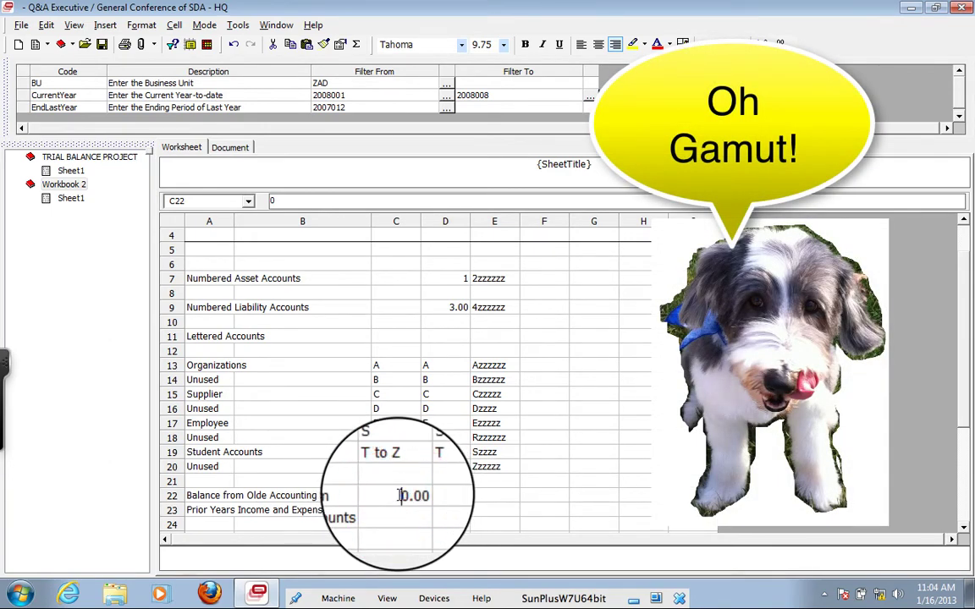
{"action": "left_click", "coordinate": [41, 25]}
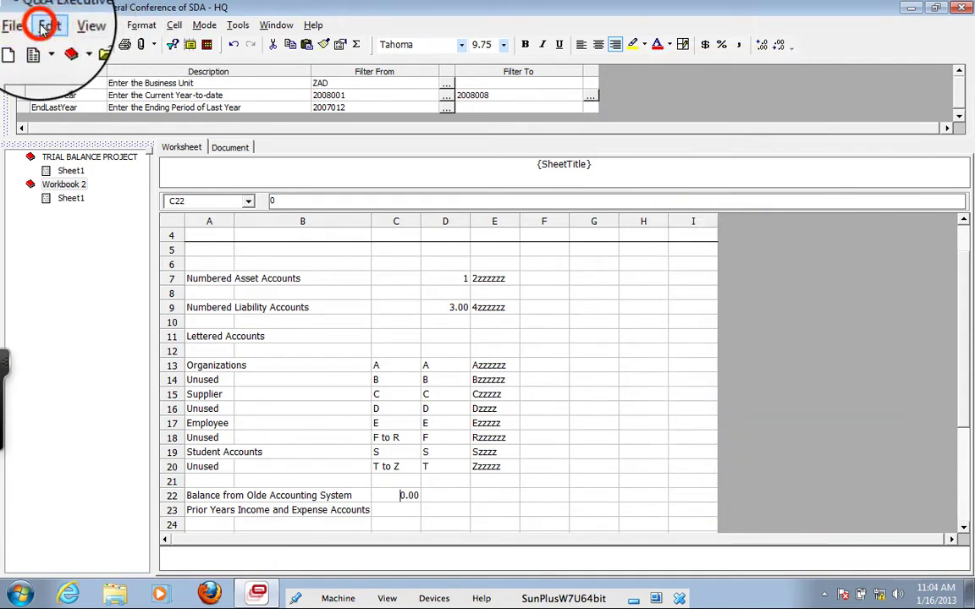
{"action": "left_click", "coordinate": [78, 60]}
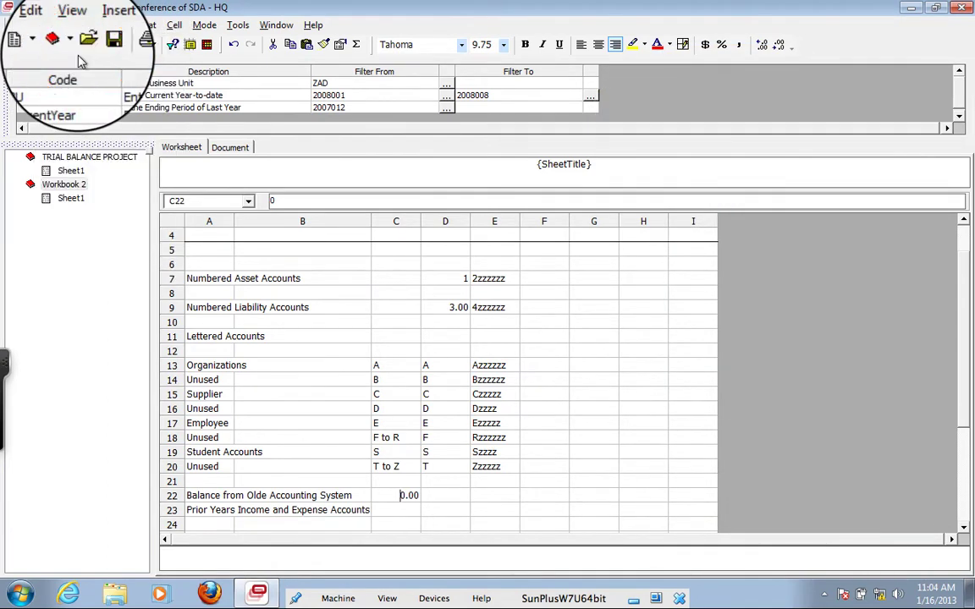
{"action": "left_click", "coordinate": [457, 497]}
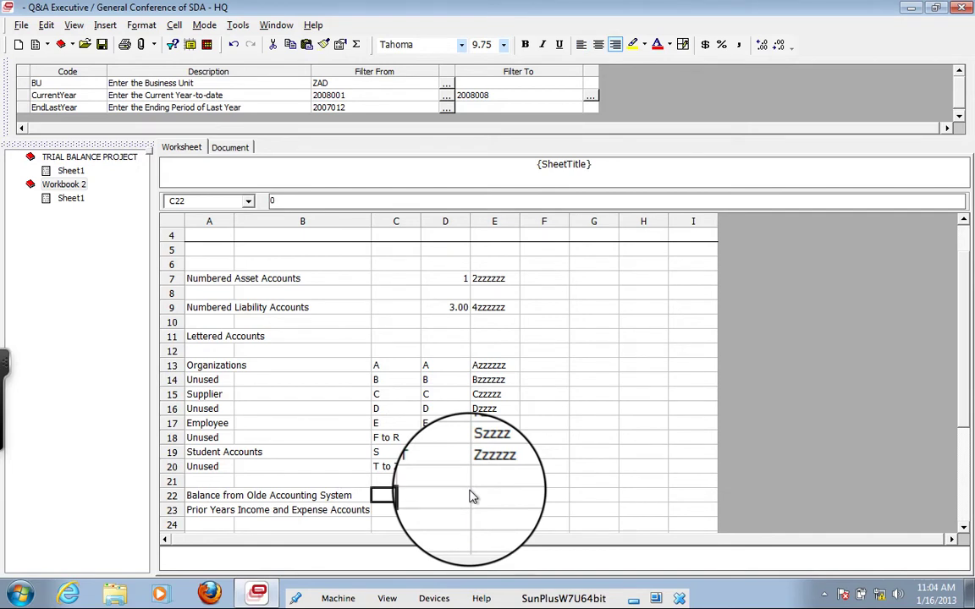
Step: Enter 5 in cell D22 and 5zzzzz in cell E22 as the Balance from Olde Accounting System account range
{"action": "left_click", "coordinate": [468, 497]}
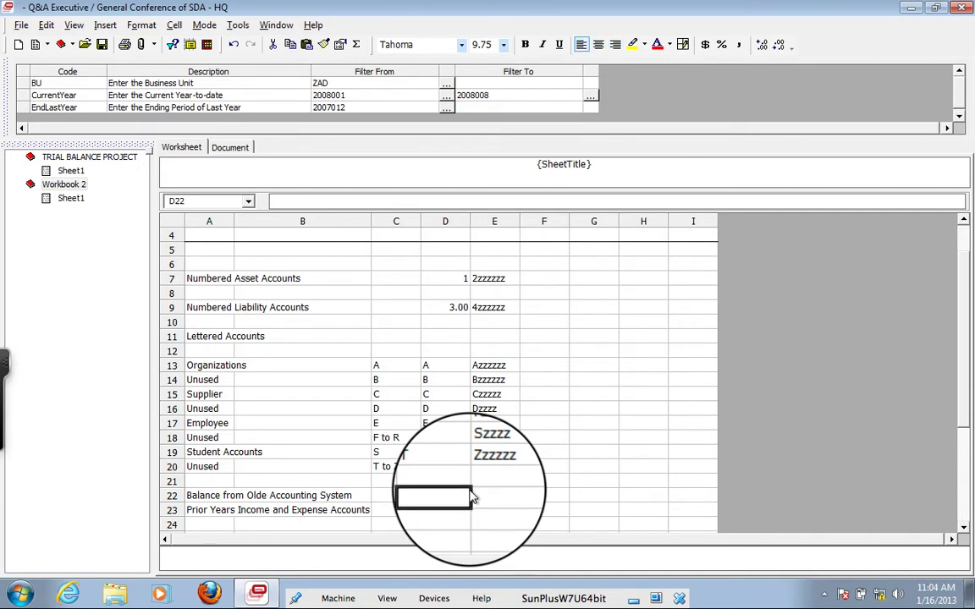
{"action": "type", "text": "5"}
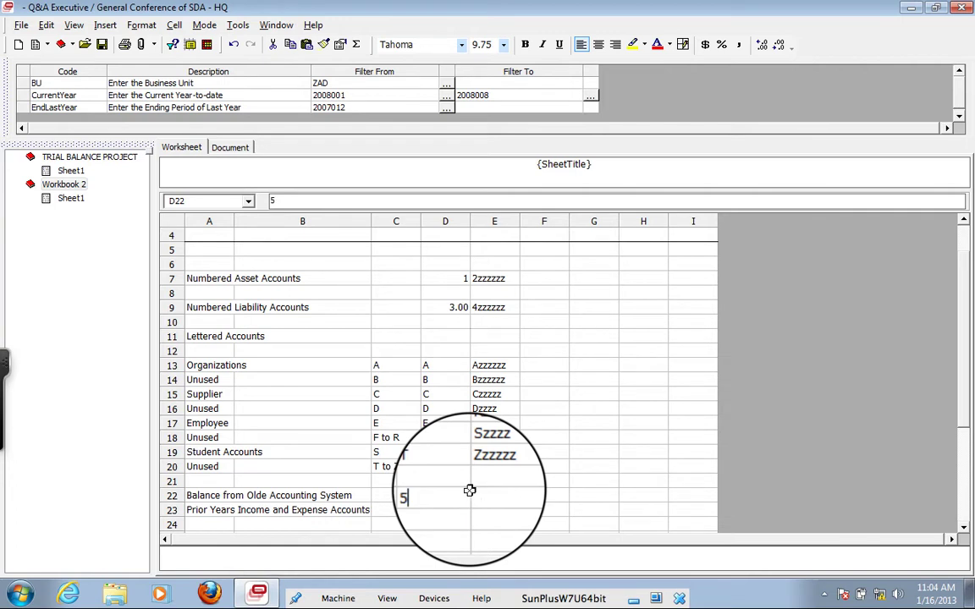
{"action": "key", "text": "Tab"}
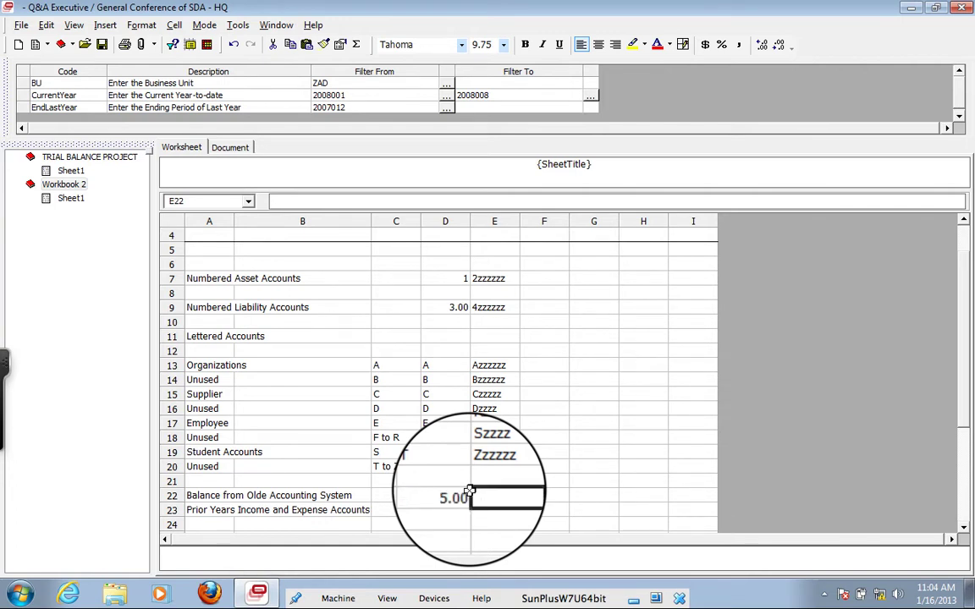
{"action": "type", "text": "5zzzzz"}
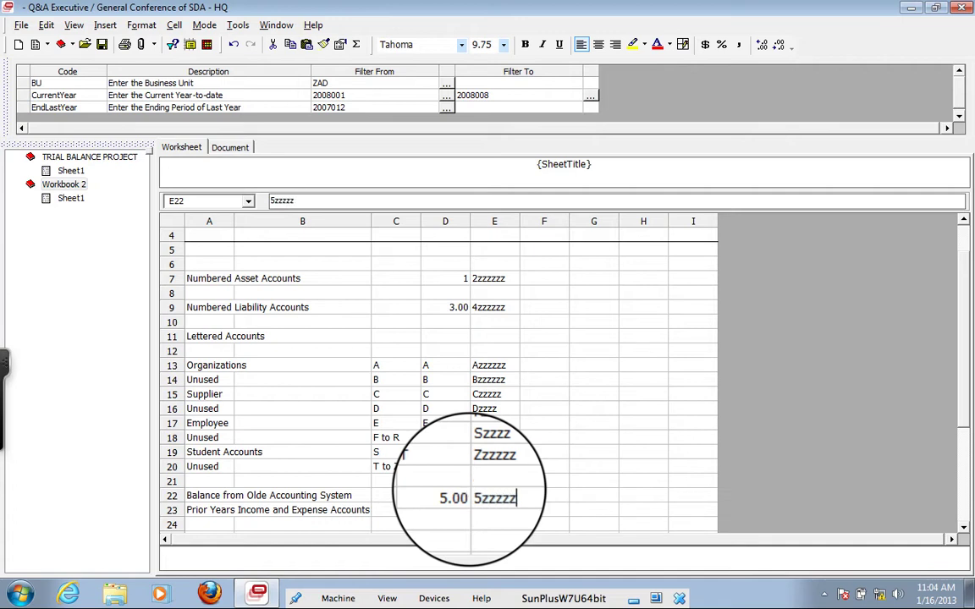
{"action": "key", "text": "Return"}
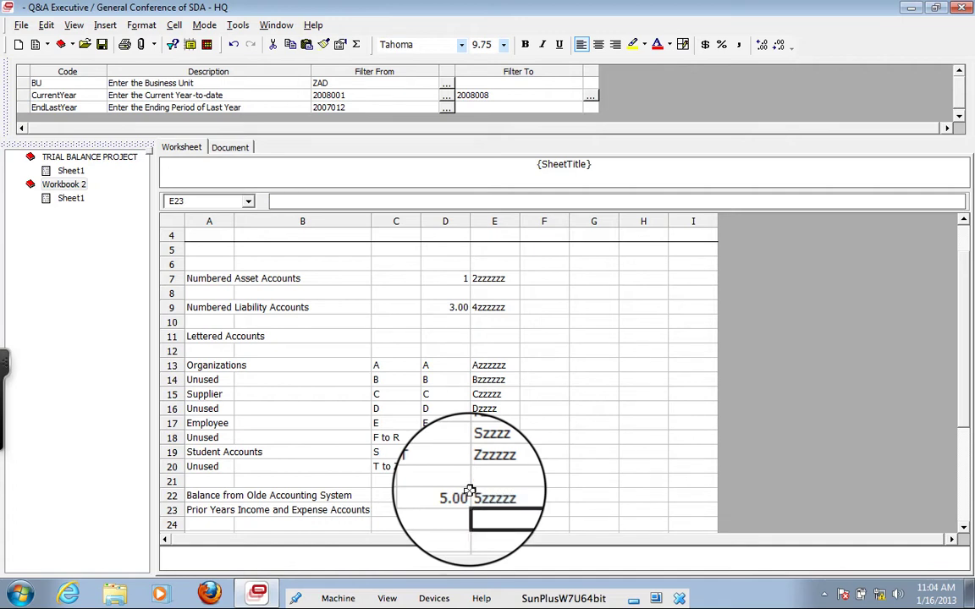
Step: Enter 6 in cell D23 and 9zzzzzz in cell E23 as the Prior Years Income and Expense Accounts range
{"action": "key", "text": "Left"}
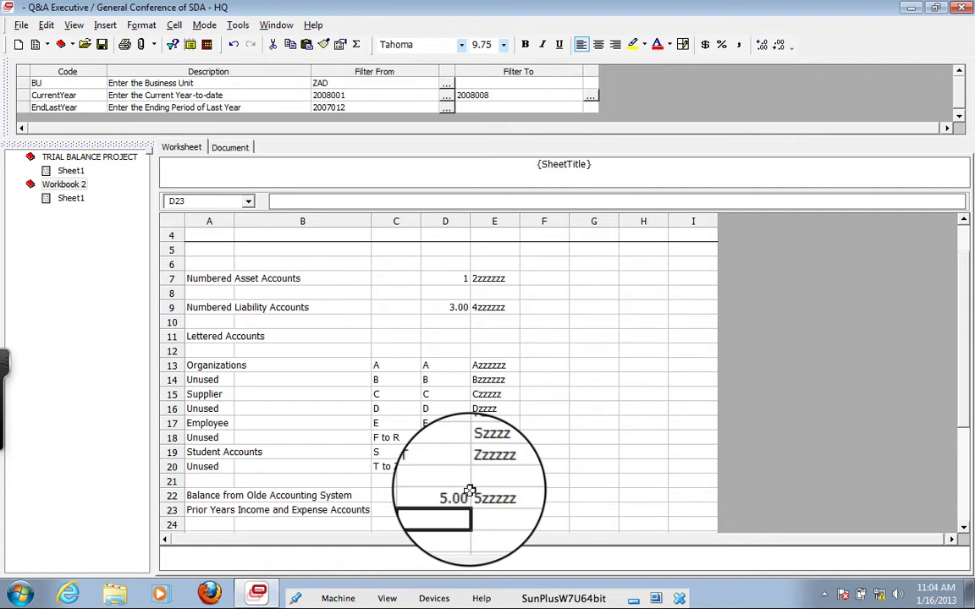
{"action": "type", "text": "6"}
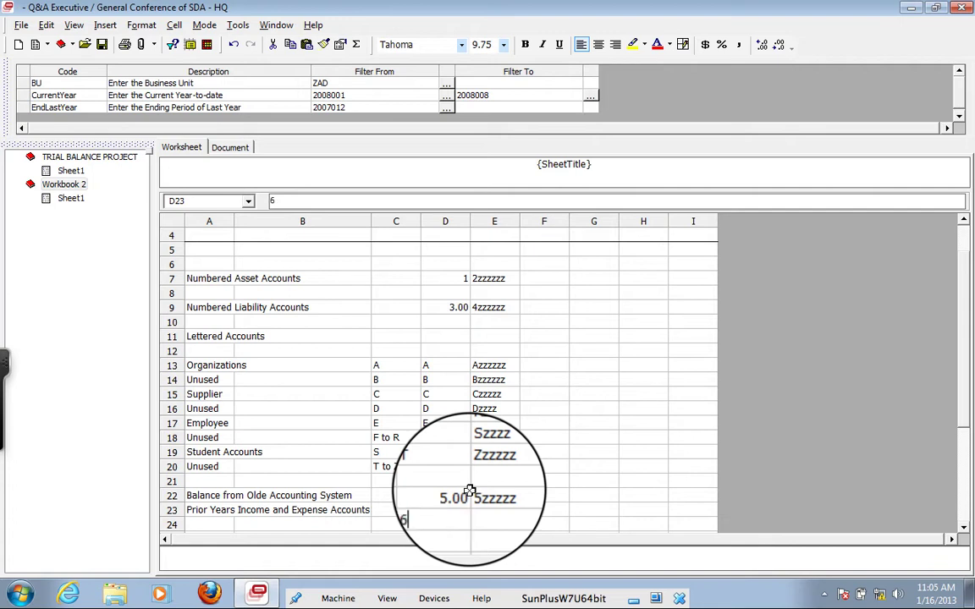
{"action": "key", "text": "Tab"}
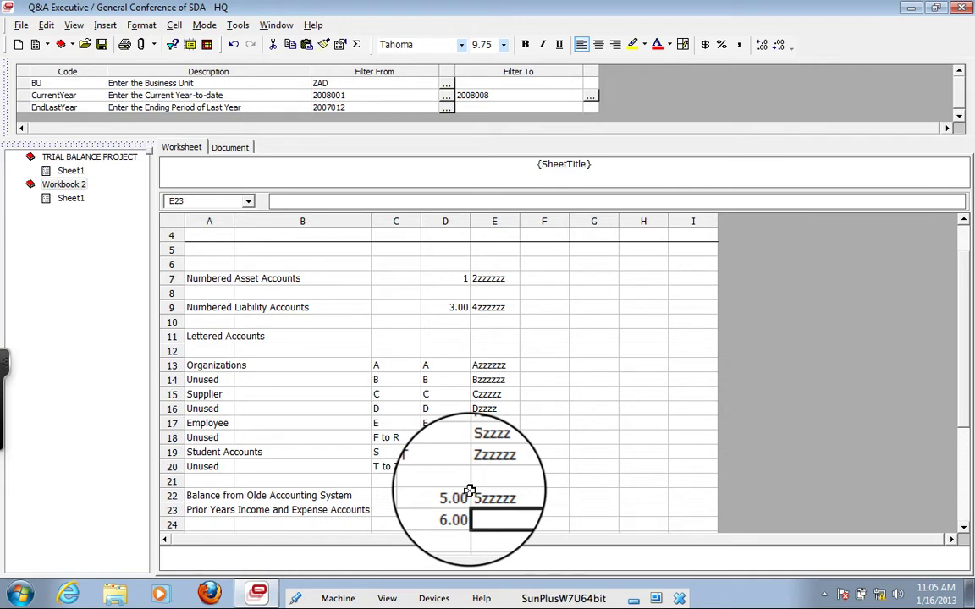
{"action": "type", "text": "9"}
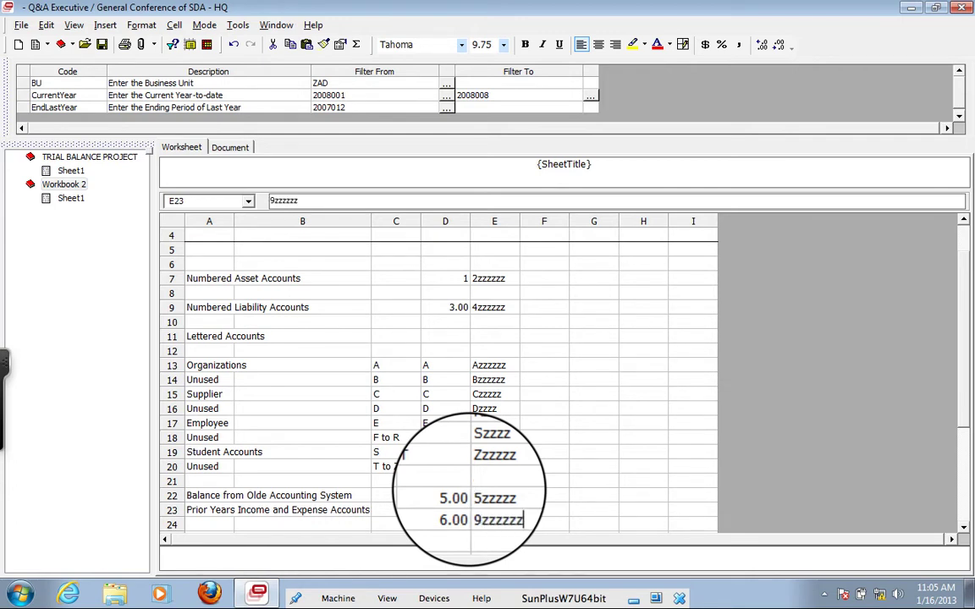
{"action": "type", "text": "zzzzzz"}
Step: Enter 6 in cell D25 and 7zzzzzz in cell E25 as the Revenue account range
{"action": "key", "text": "Down"}
{"action": "key", "text": "Down"}
{"action": "key", "text": "Down"}
{"action": "key", "text": "Down"}
{"action": "key", "text": "Down"}
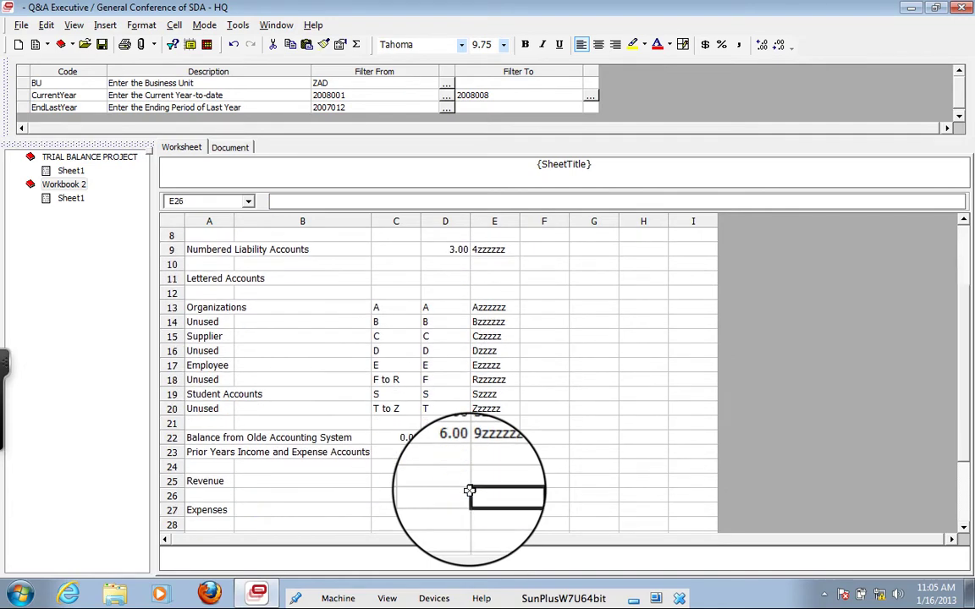
{"action": "left_click", "coordinate": [469, 489]}
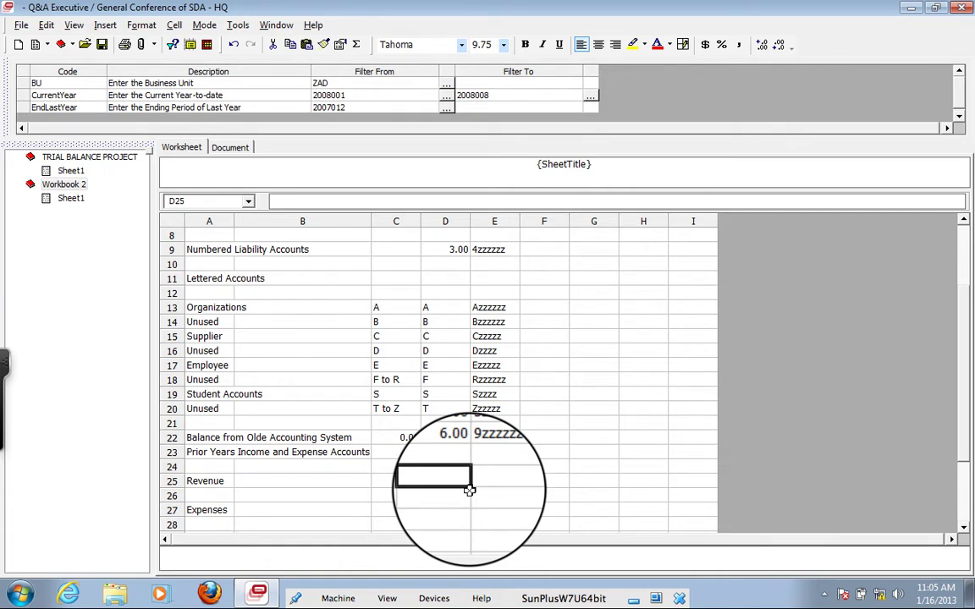
{"action": "type", "text": "6"}
{"action": "key", "text": "Tab"}
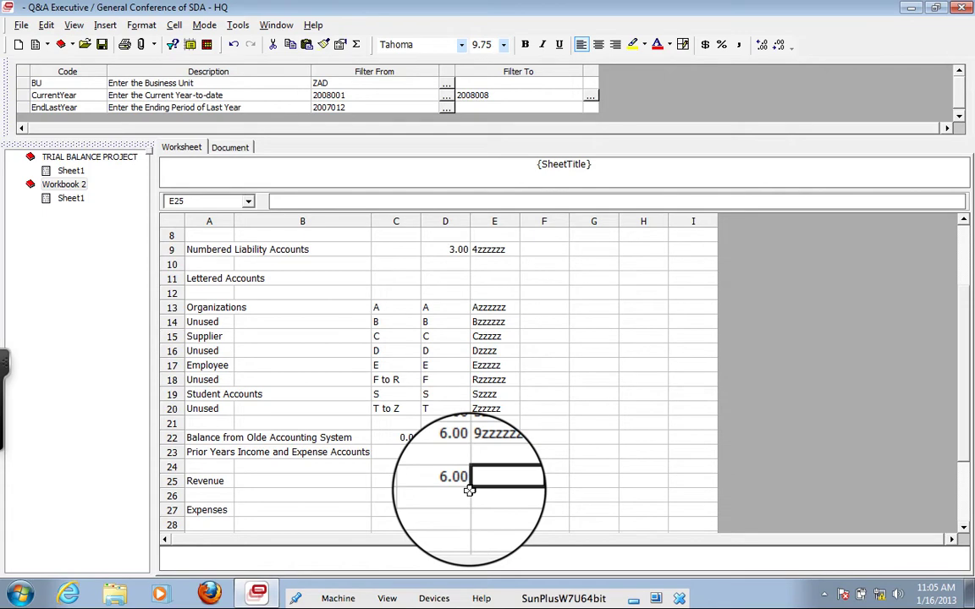
{"action": "type", "text": "7zzzzzz"}
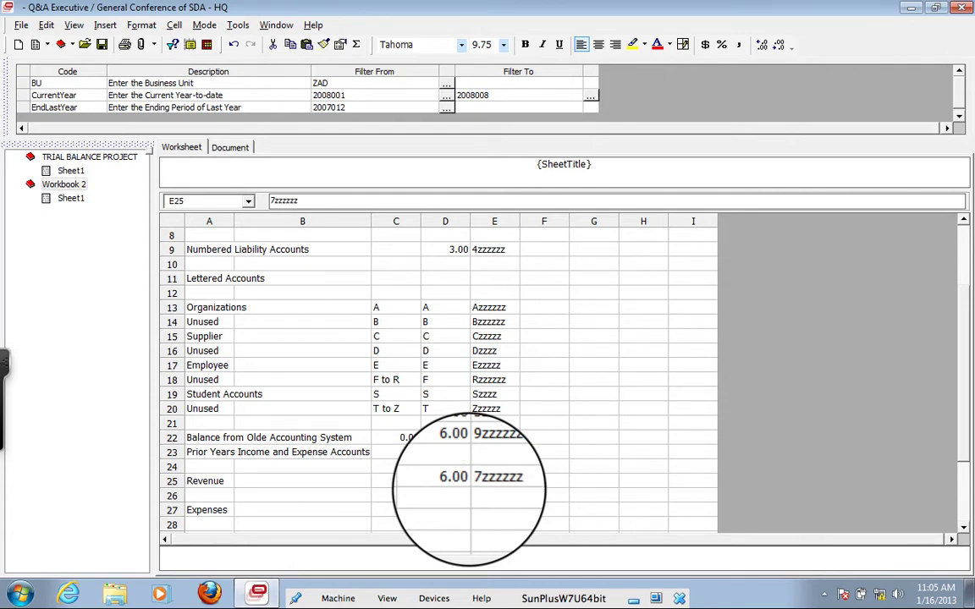
Step: Enter 8 in cell D27 and 98zzzzzz in cell E27 as the Expenses account range
{"action": "scroll", "coordinate": [474, 423], "scroll_direction": "down", "scroll_amount": 1}
{"action": "left_click", "coordinate": [444, 481]}
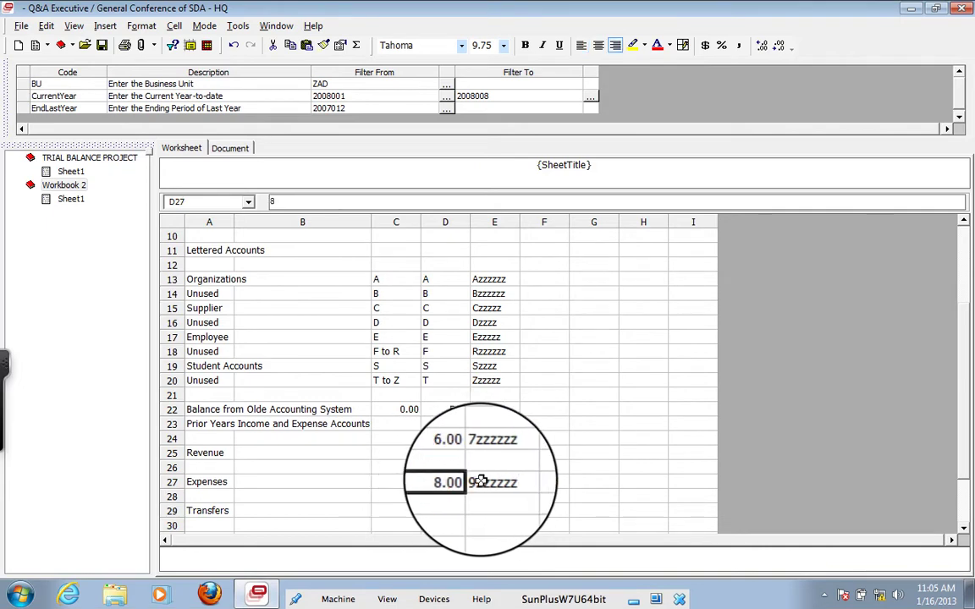
{"action": "left_click", "coordinate": [481, 482]}
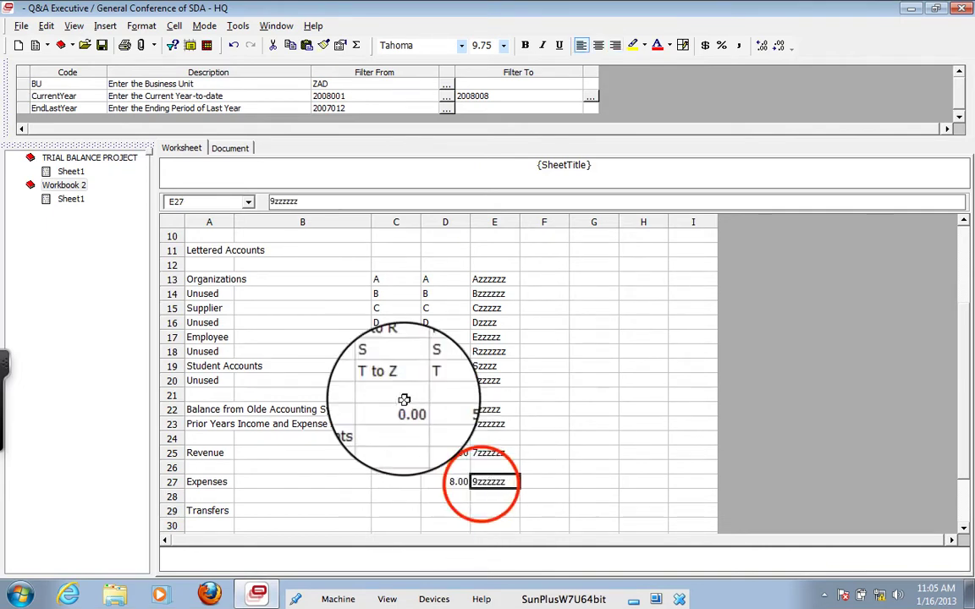
{"action": "left_click", "coordinate": [272, 202]}
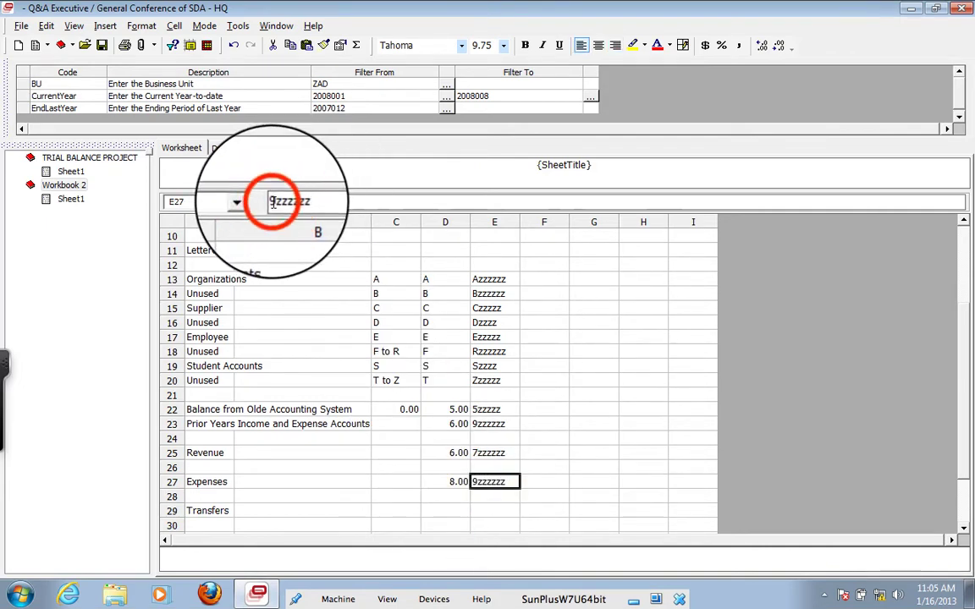
{"action": "left_click", "coordinate": [273, 201]}
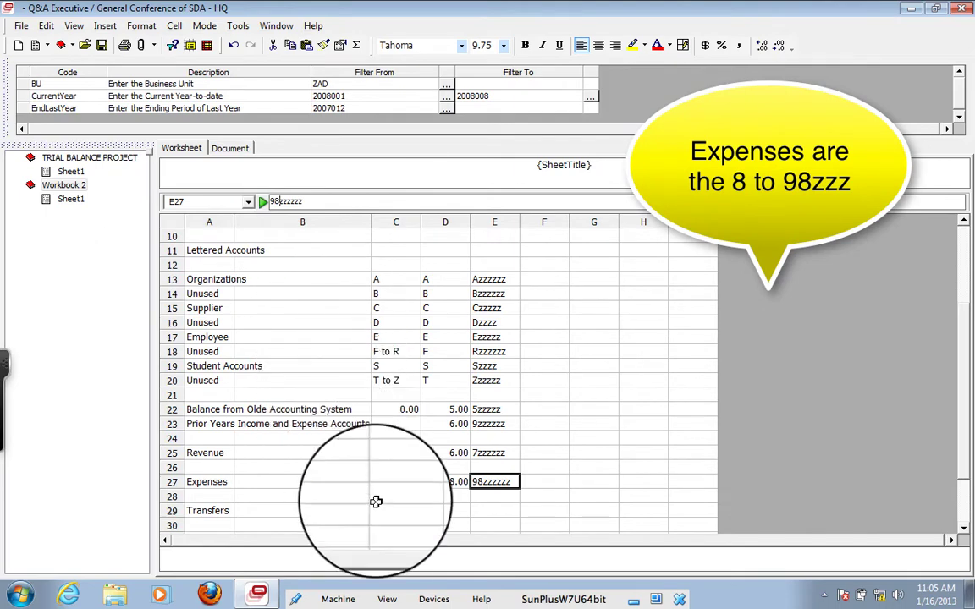
Step: Enter 98 in cell D29 and 99zzzzz in cell E29 as the Transfers account range
{"action": "left_click", "coordinate": [447, 505]}
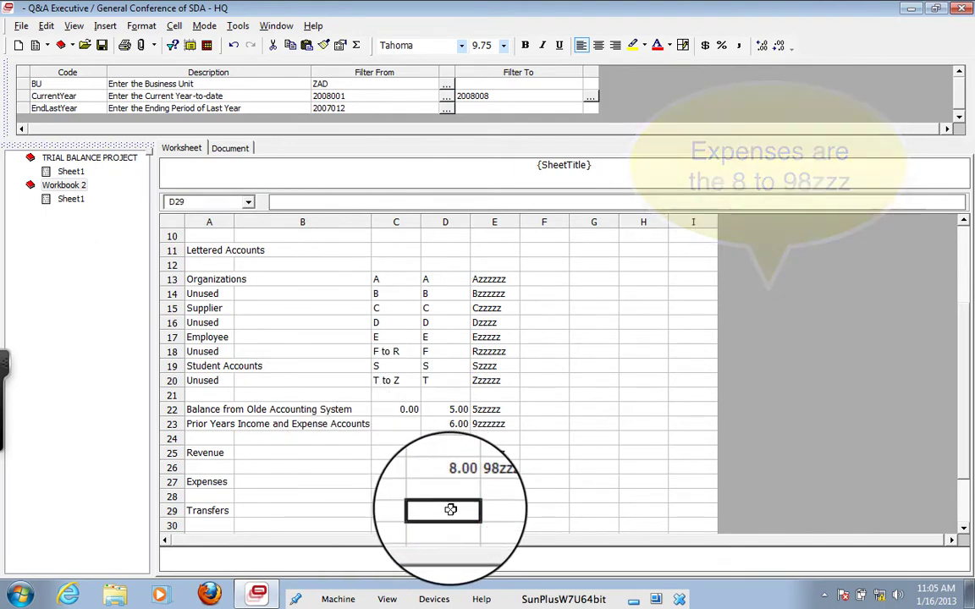
{"action": "type", "text": "98"}
{"action": "left_click", "coordinate": [492, 510]}
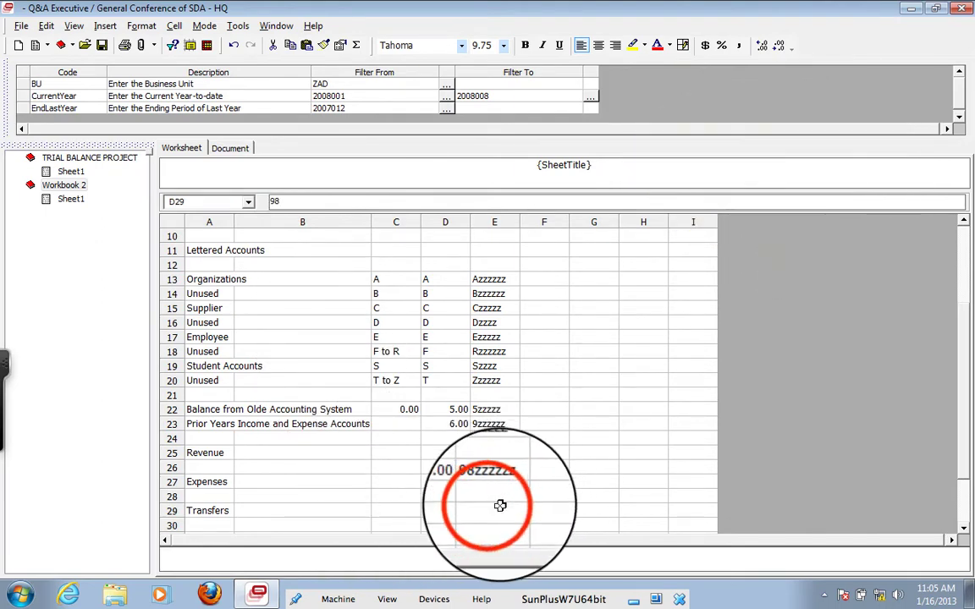
{"action": "type", "text": "9"}
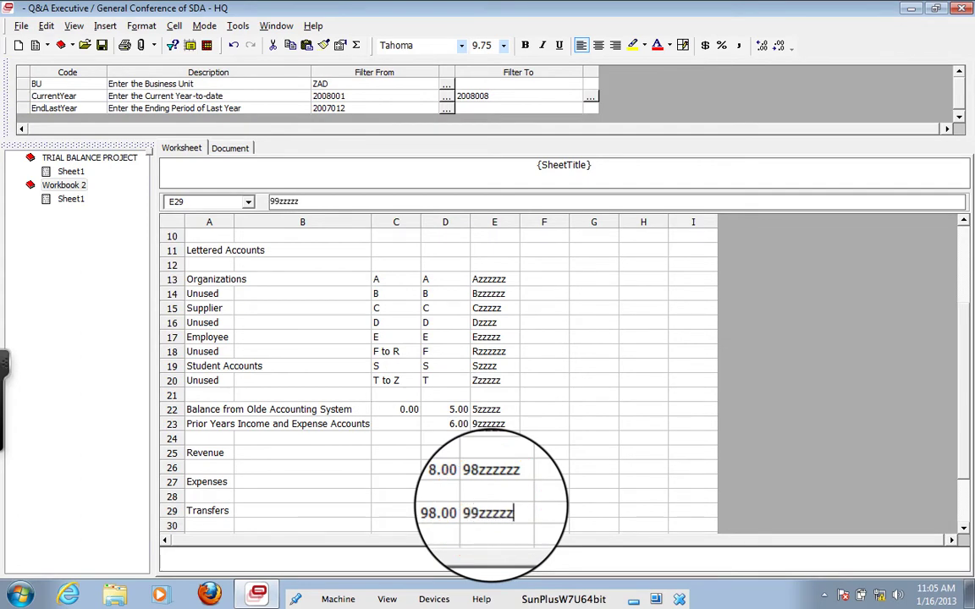
{"action": "type", "text": "9zzzzz"}
{"action": "key", "text": "Return"}
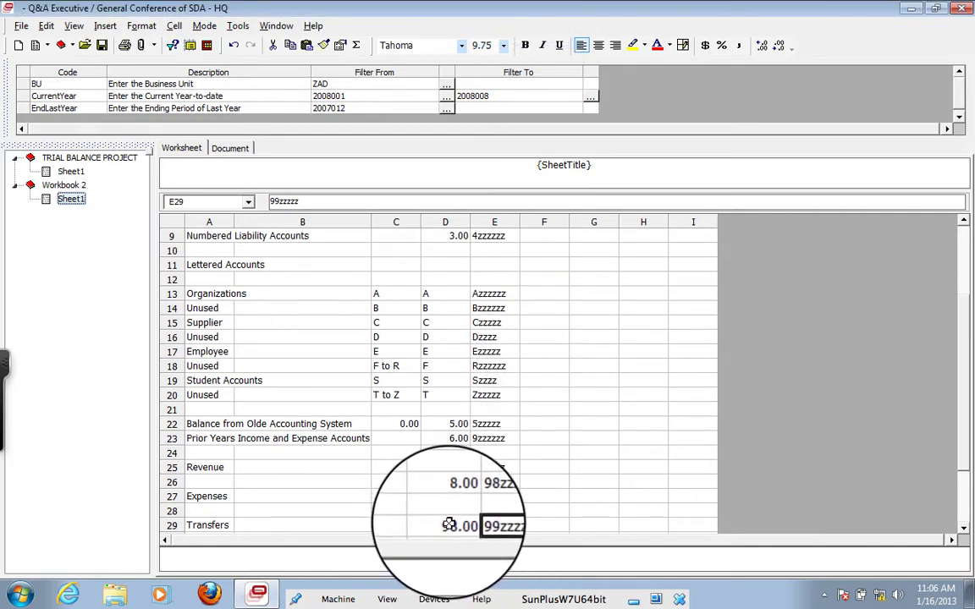
Step: Change the starting account code of the Transfers row in cell D29 to 99
{"action": "left_click", "coordinate": [448, 525]}
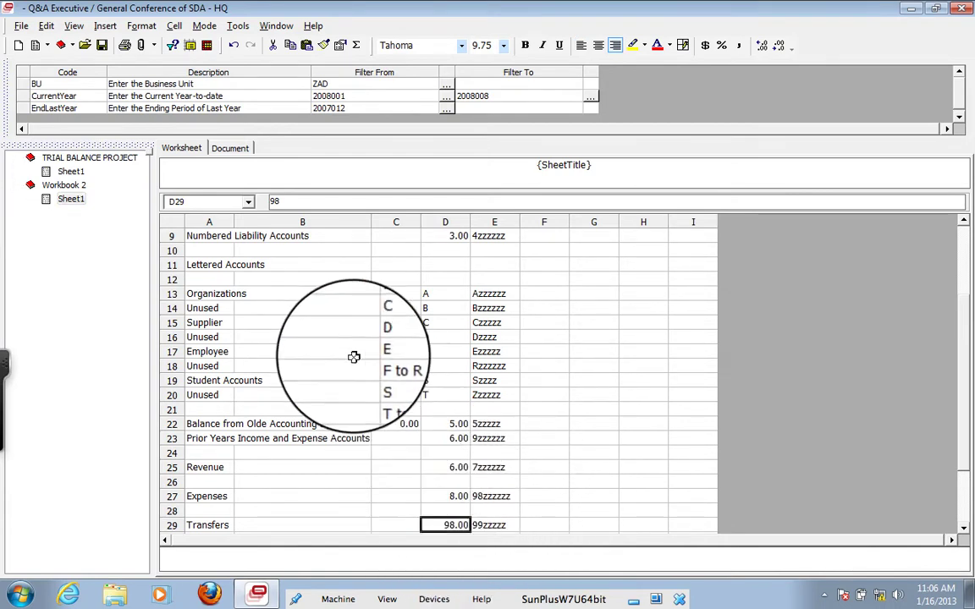
{"action": "left_click", "coordinate": [286, 200]}
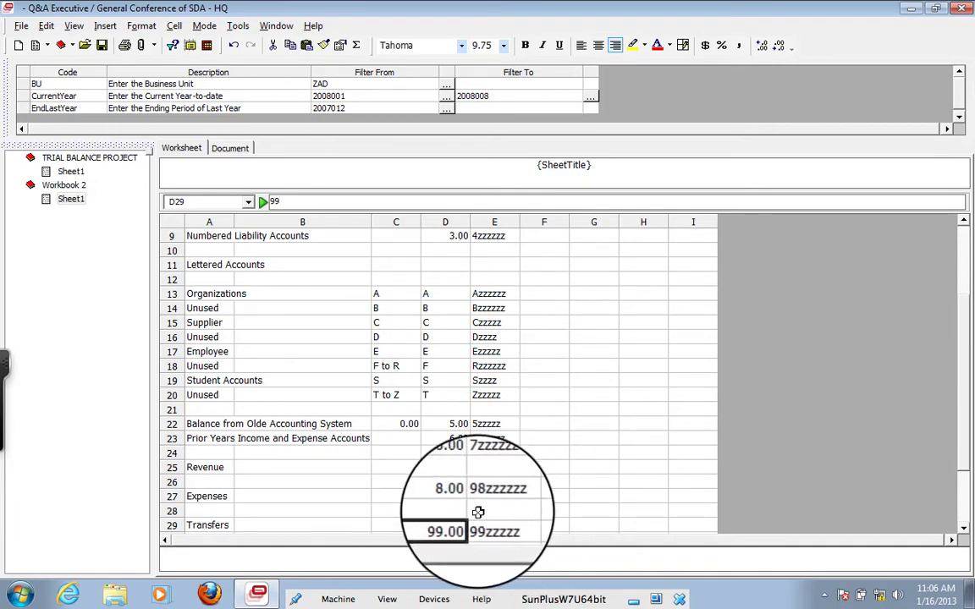
Step: Right-justify the starting codes in cells D7 to D29 and reduce them to no decimal places
{"action": "left_click_drag", "start_coordinate": [446, 525], "coordinate": [457, 326]}
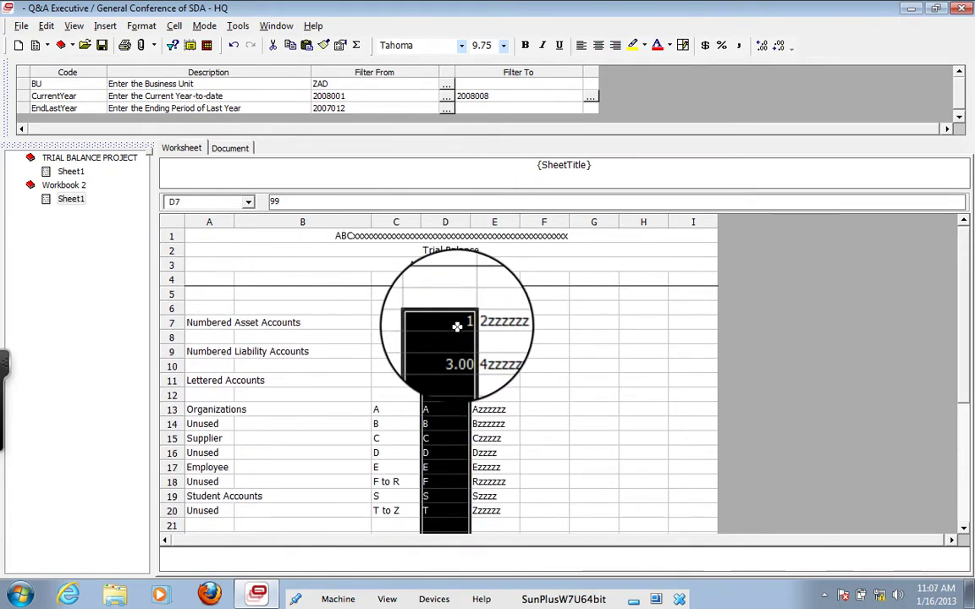
{"action": "left_click", "coordinate": [615, 47]}
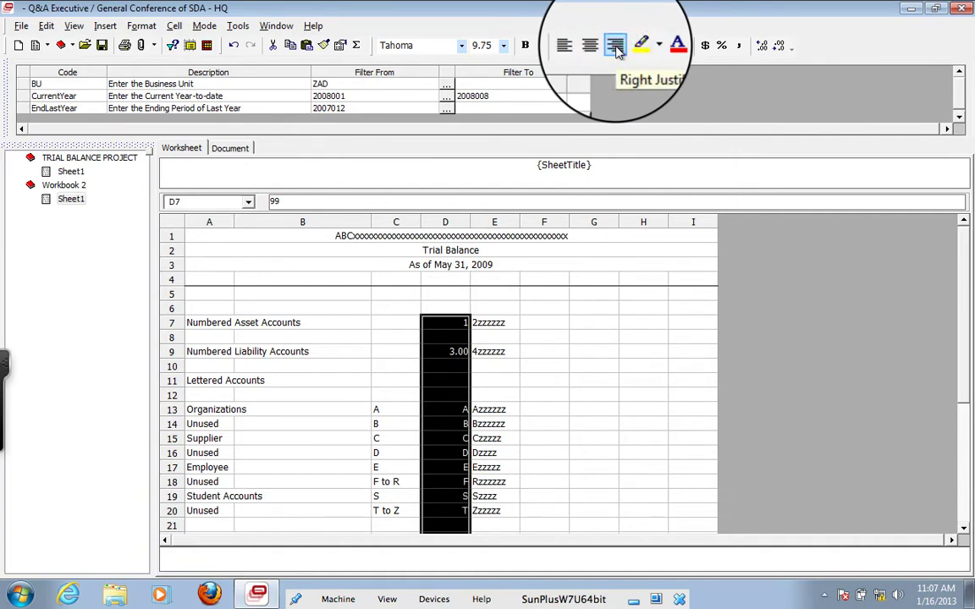
{"action": "left_click", "coordinate": [780, 48]}
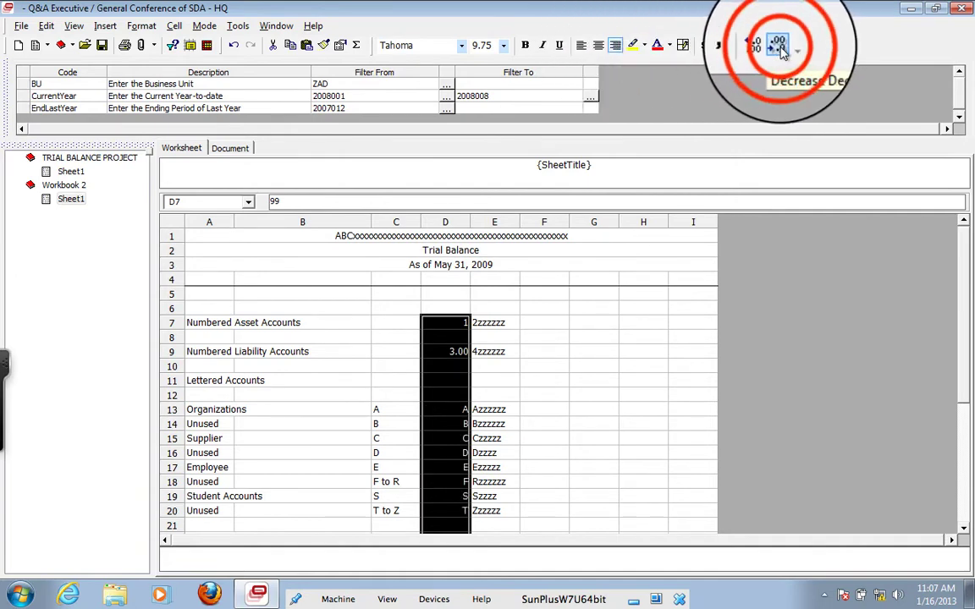
{"action": "left_click", "coordinate": [779, 48]}
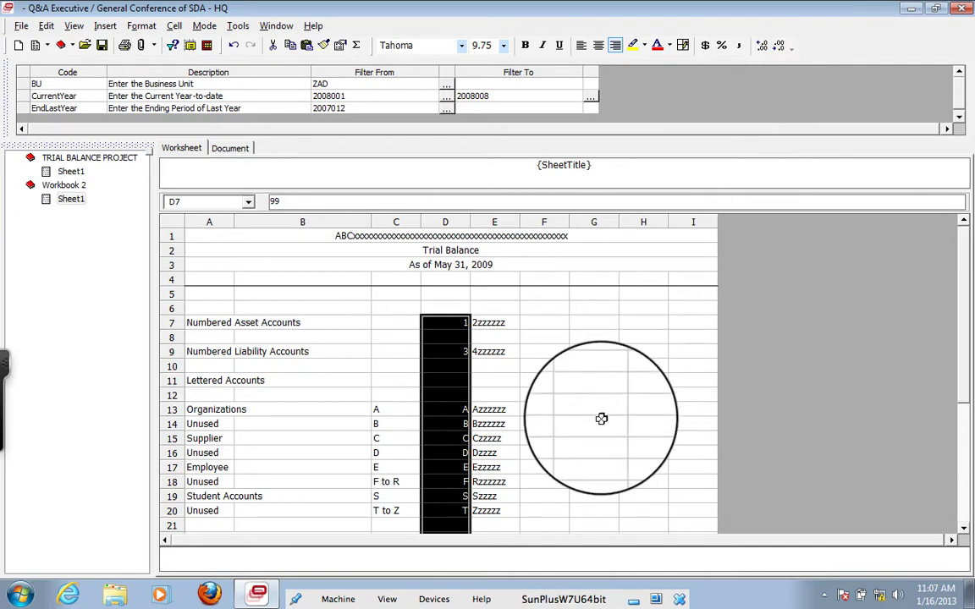
{"action": "scroll", "coordinate": [601, 419], "scroll_direction": "down", "scroll_amount": 3}
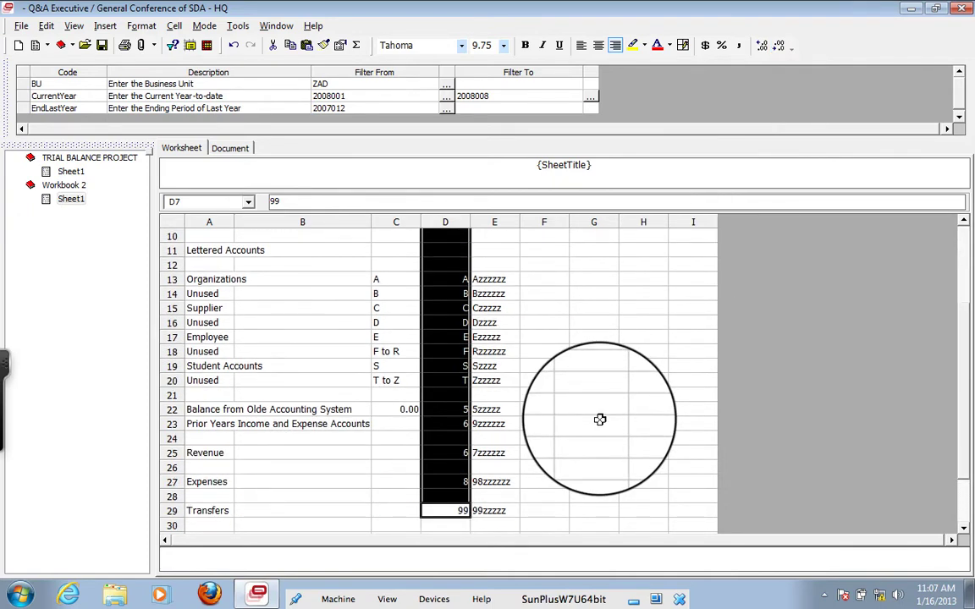
Step: Open the definition of cell F7 in the Numbered Asset Accounts row and set its data type to Summary Link
{"action": "scroll", "coordinate": [599, 419], "scroll_direction": "up", "scroll_amount": 2}
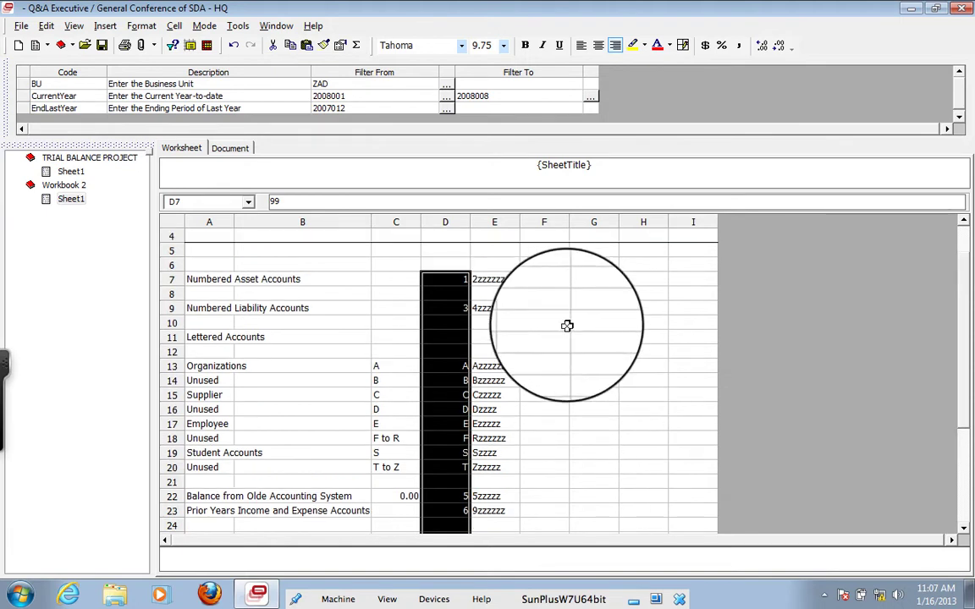
{"action": "left_click", "coordinate": [549, 280]}
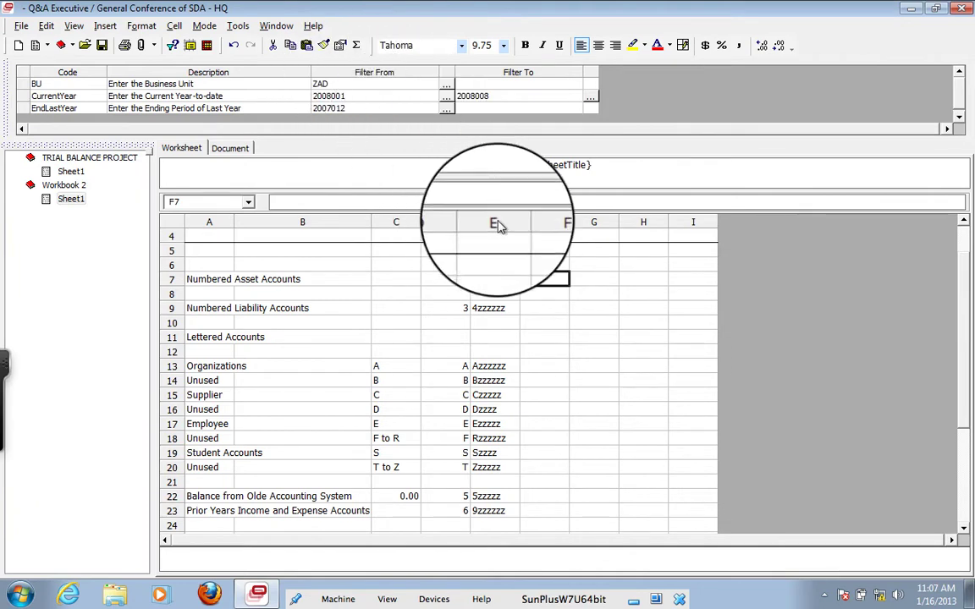
{"action": "double_click", "coordinate": [540, 279]}
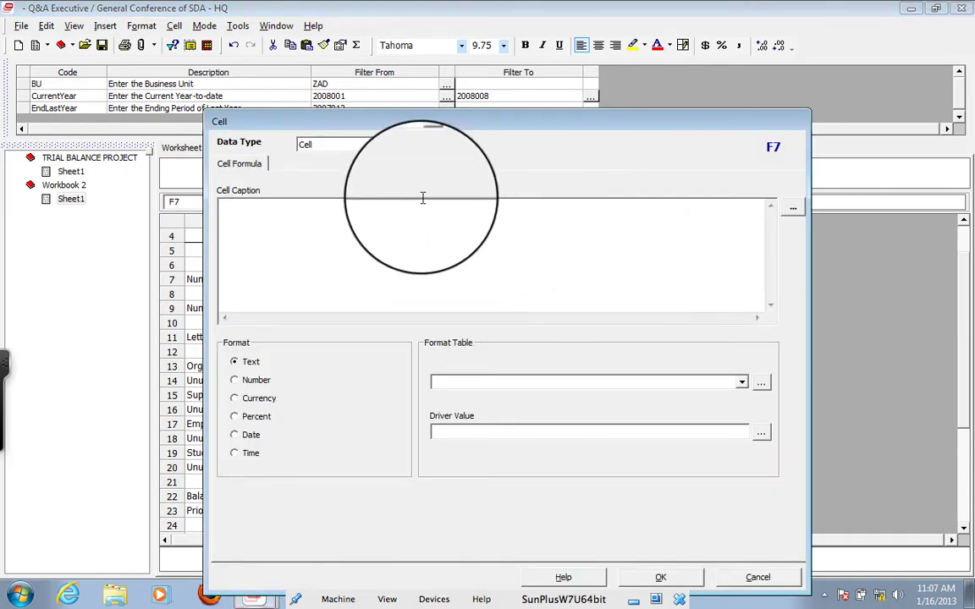
{"action": "left_click", "coordinate": [429, 146]}
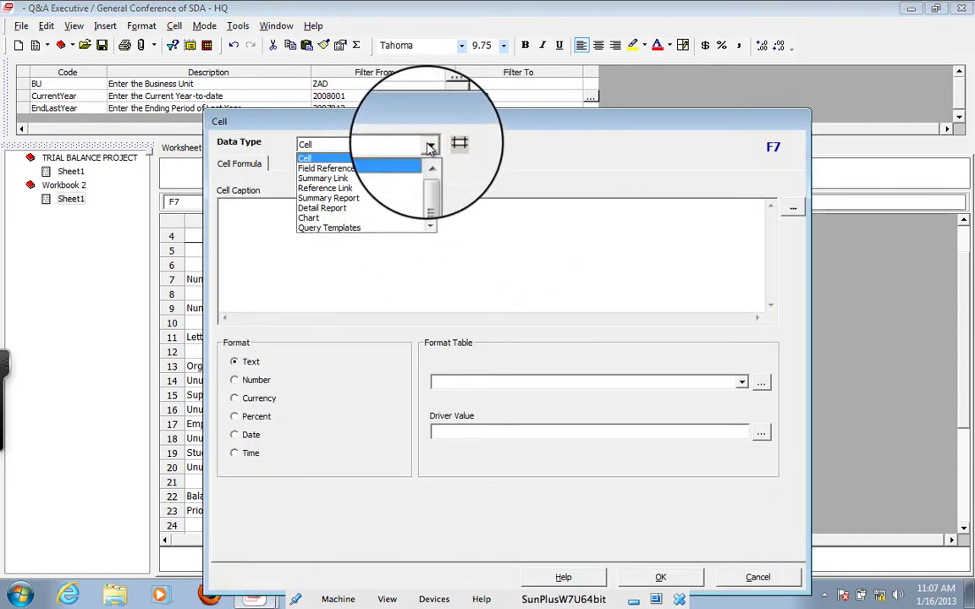
{"action": "left_click", "coordinate": [362, 181]}
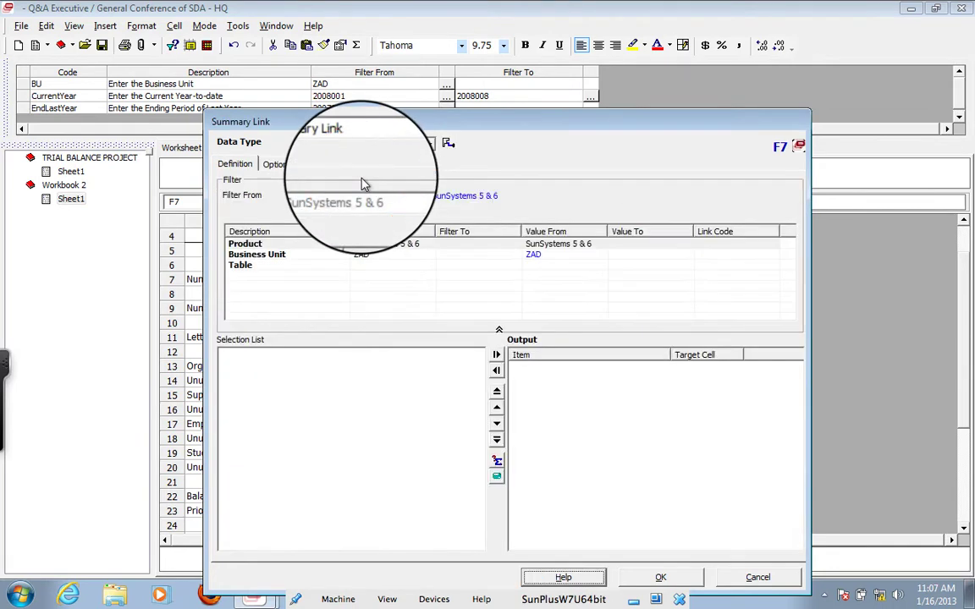
Step: Link the Summary Link's Business Unit filter to the BU prompt
{"action": "left_click", "coordinate": [393, 268]}
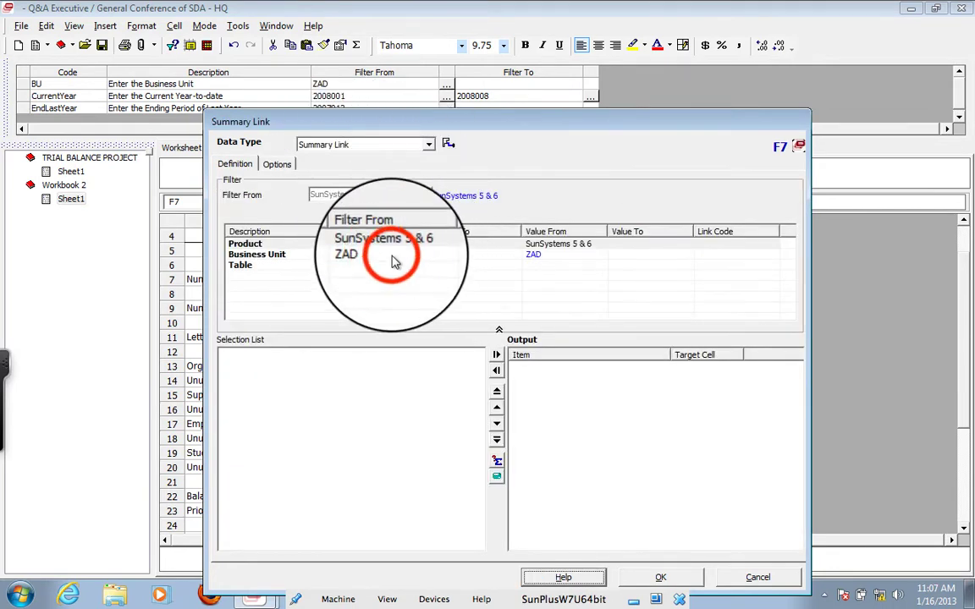
{"action": "left_click", "coordinate": [392, 256]}
{"action": "left_click_drag", "start_coordinate": [488, 127], "coordinate": [520, 314]}
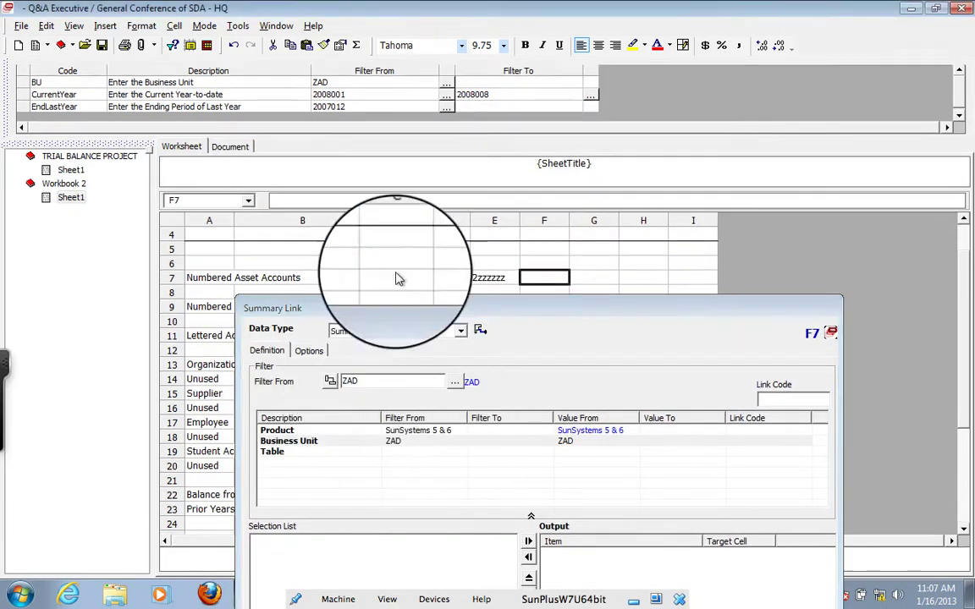
{"action": "left_click", "coordinate": [327, 82]}
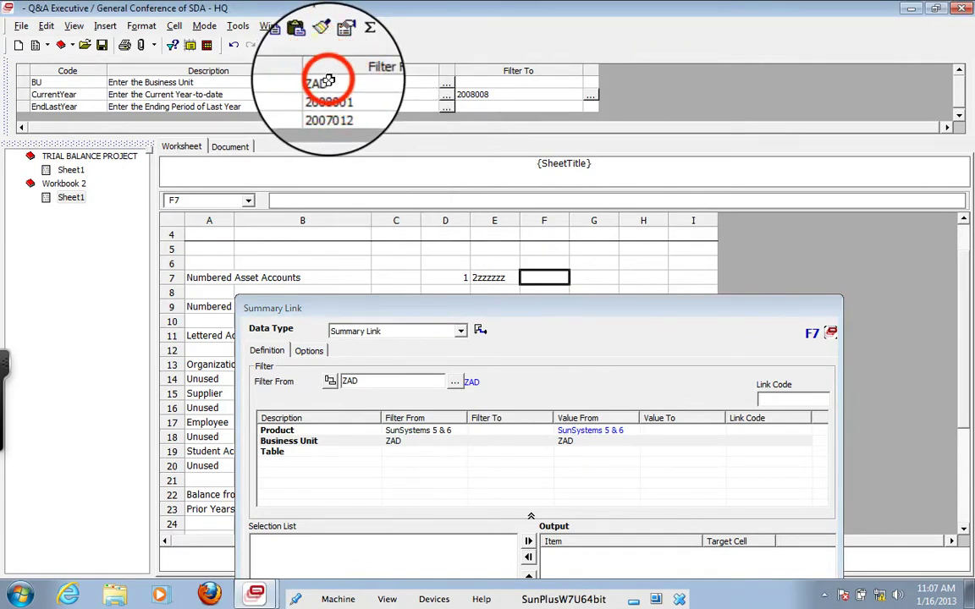
{"action": "double_click", "coordinate": [325, 83]}
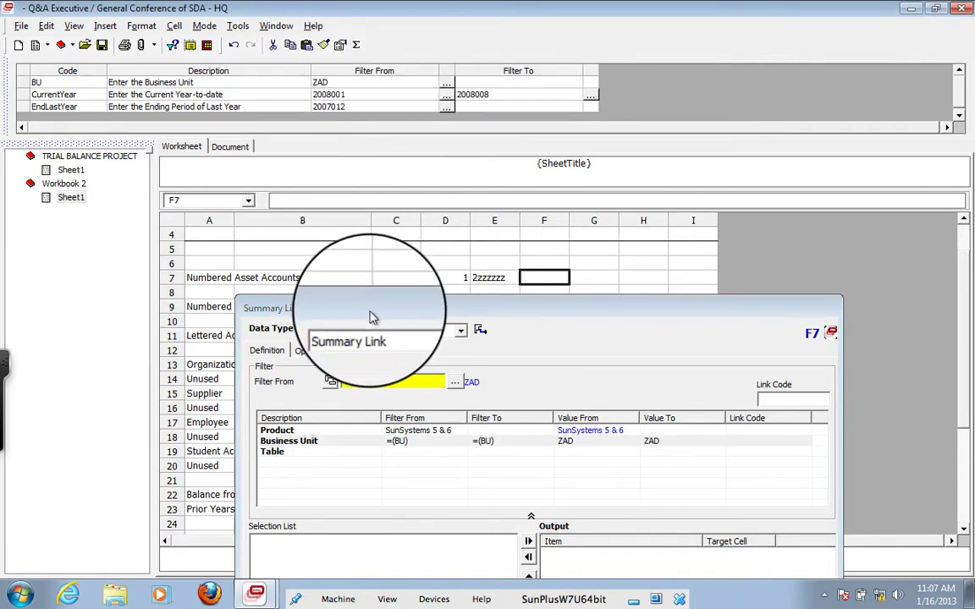
Step: Set the Summary Link's Table filter to LA / Ledger and its Ledger filter to A
{"action": "left_click", "coordinate": [358, 434]}
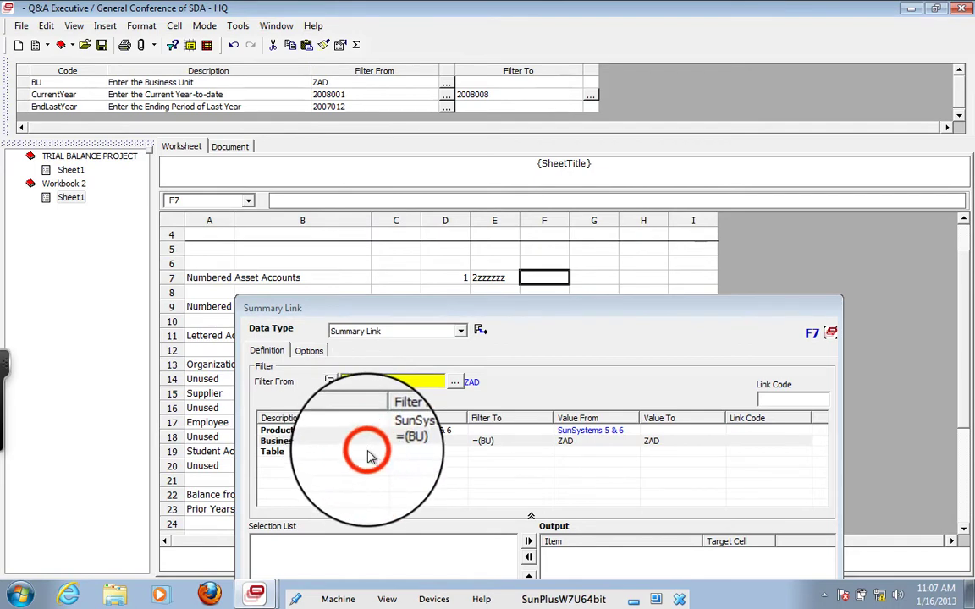
{"action": "left_click", "coordinate": [372, 452]}
{"action": "left_click", "coordinate": [454, 383]}
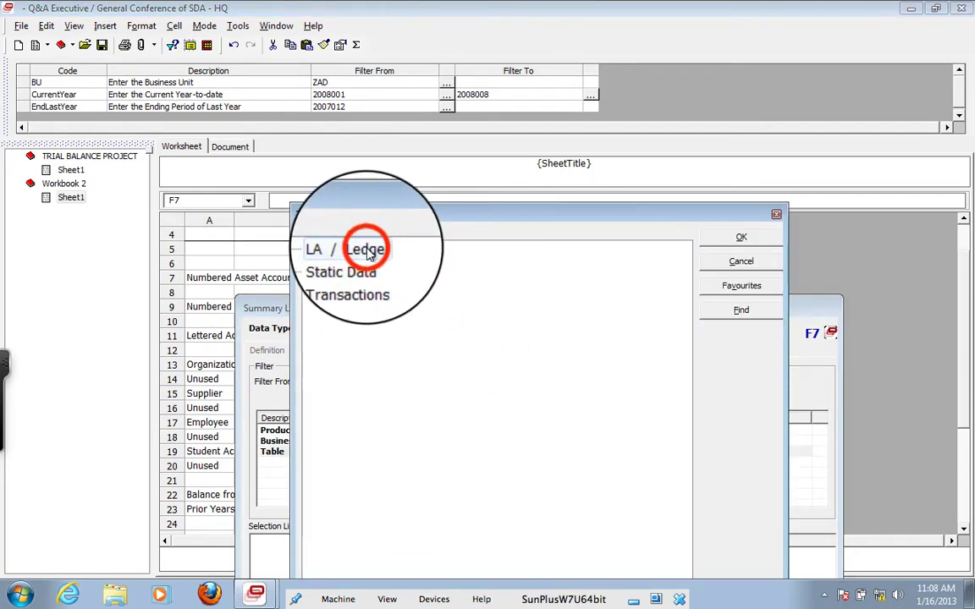
{"action": "left_click", "coordinate": [755, 240]}
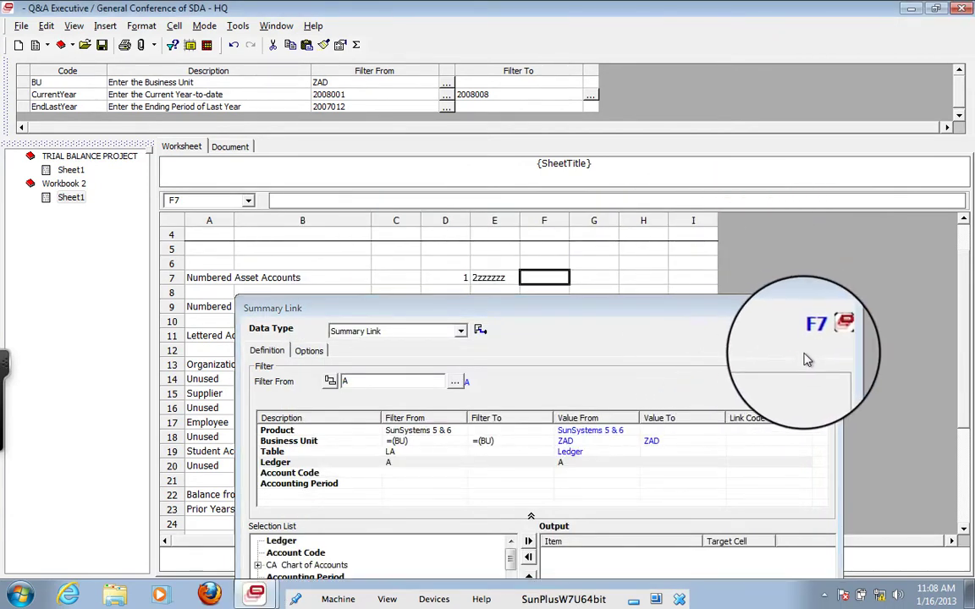
Step: Link the Account Code filter to the row's range, from cell D7 (=$D7) to cell E7 (=$E7)
{"action": "left_click", "coordinate": [630, 318]}
{"action": "left_click_drag", "start_coordinate": [630, 317], "coordinate": [713, 313]}
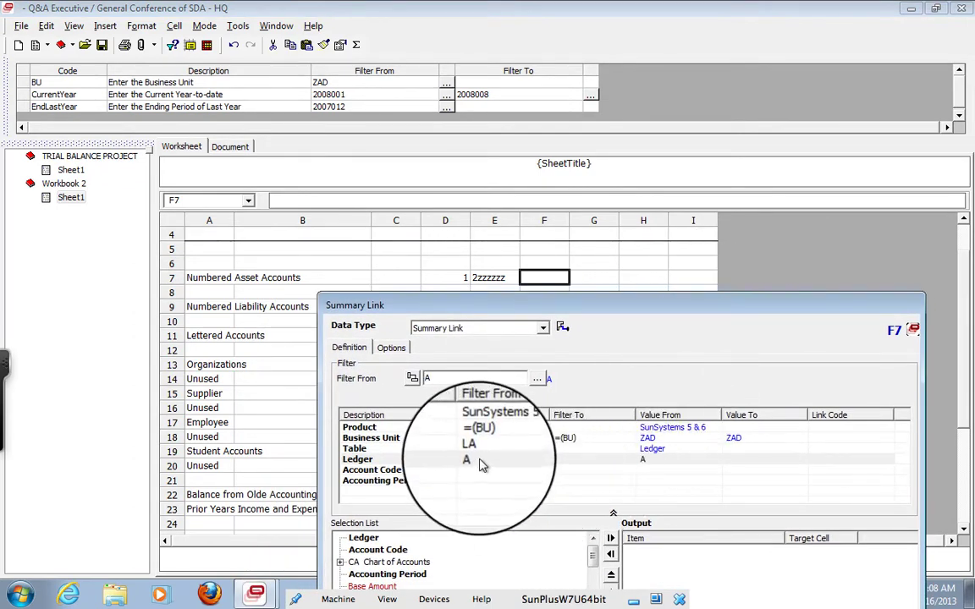
{"action": "left_click", "coordinate": [457, 472]}
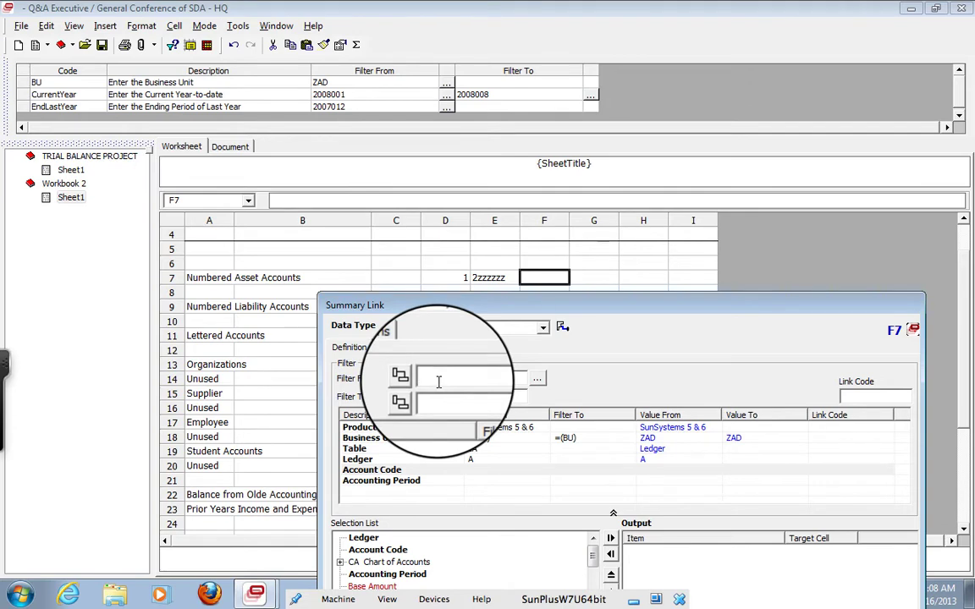
{"action": "left_click", "coordinate": [453, 475]}
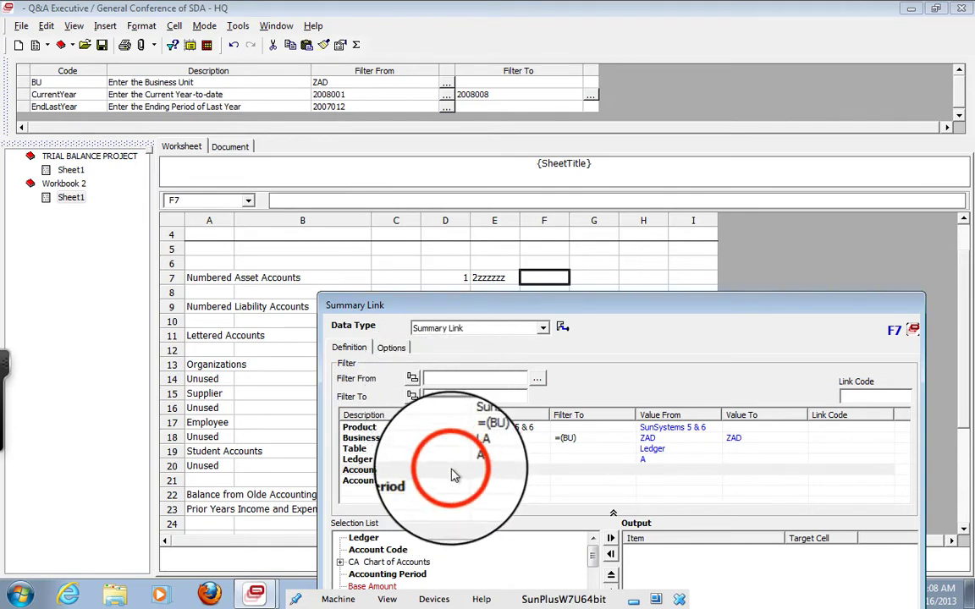
{"action": "left_click", "coordinate": [453, 277]}
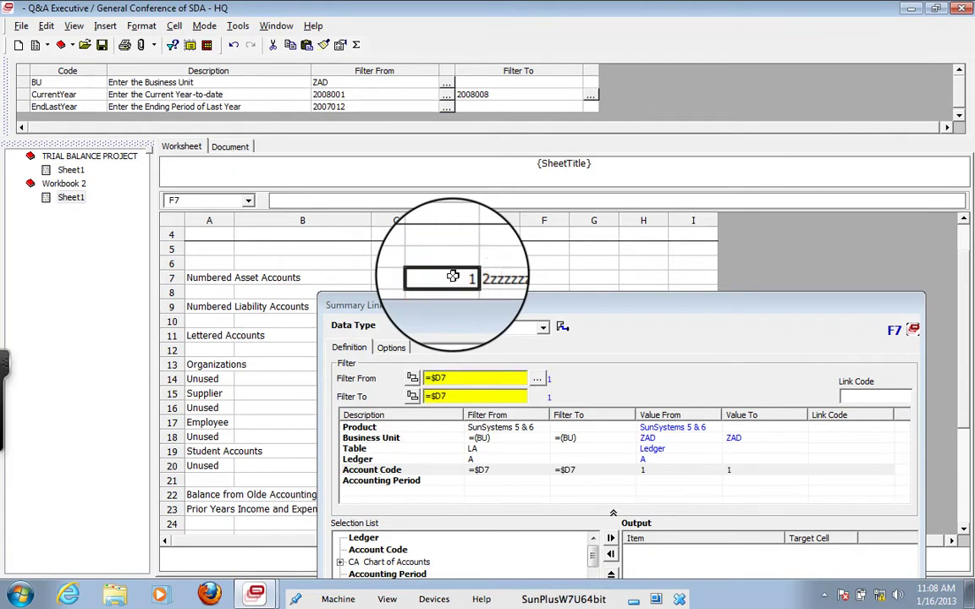
{"action": "left_click", "coordinate": [451, 396]}
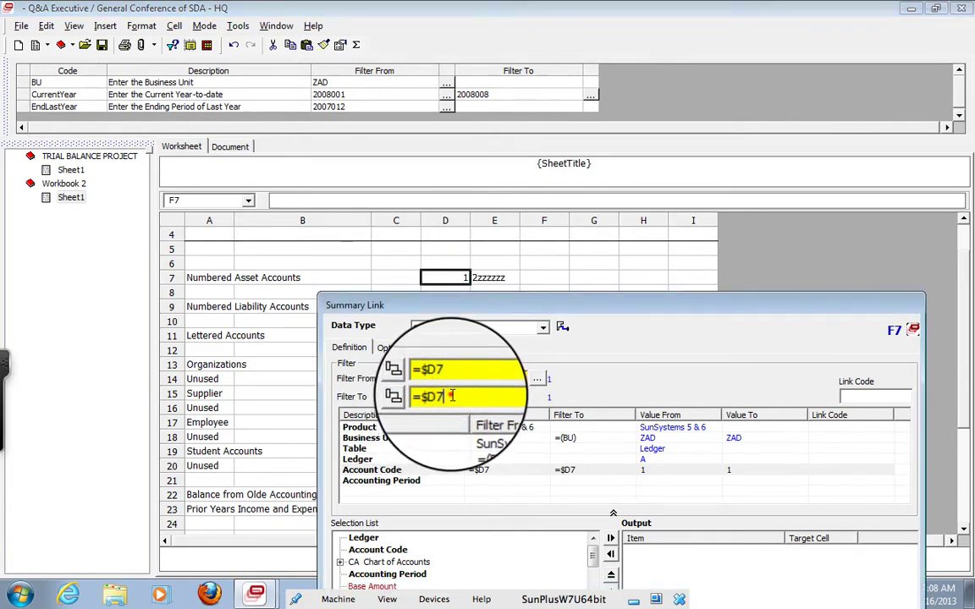
{"action": "key", "text": "BackSpace"}
{"action": "key", "text": "BackSpace"}
{"action": "key", "text": "BackSpace"}
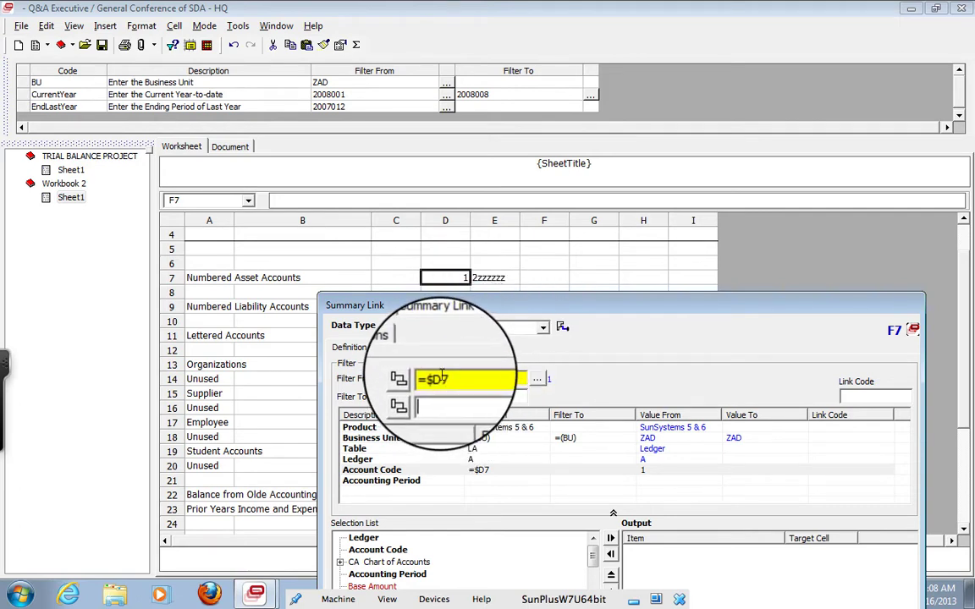
{"action": "left_click", "coordinate": [491, 276]}
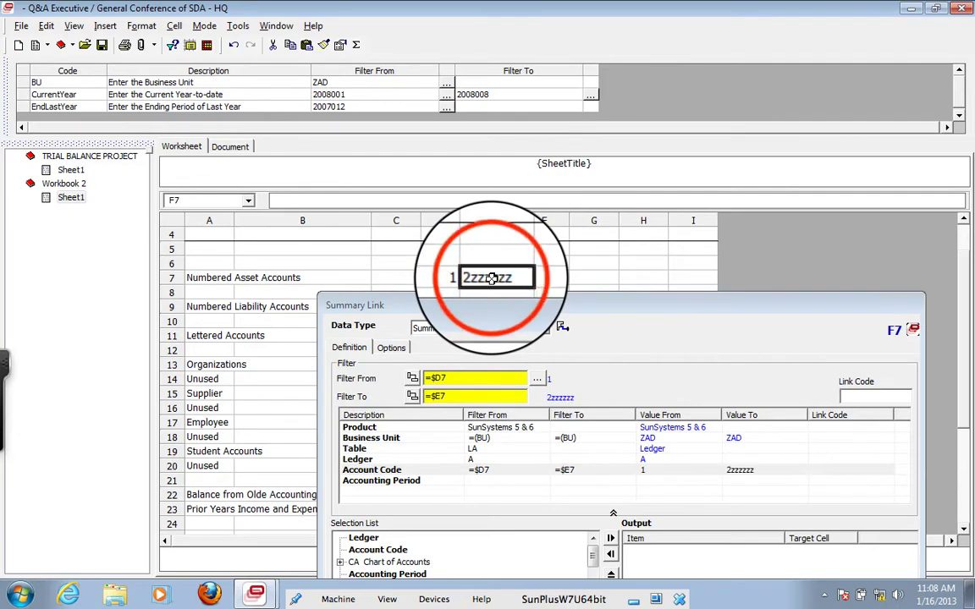
Step: Set the Accounting Period filter to run from 1844001 to the ending period of the CurrentYear prompt
{"action": "left_click_drag", "start_coordinate": [496, 305], "coordinate": [465, 210]}
{"action": "left_click", "coordinate": [401, 377]}
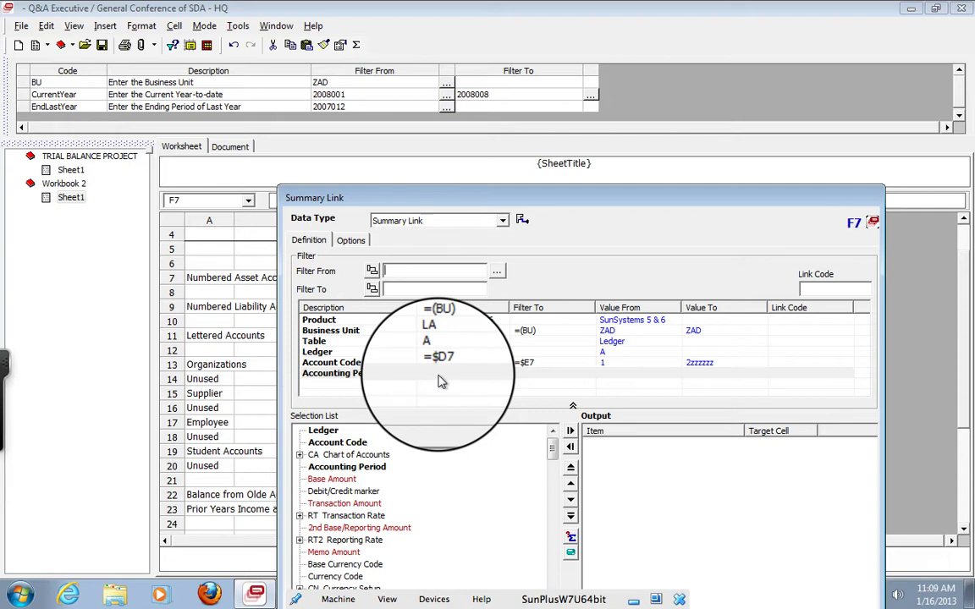
{"action": "left_click", "coordinate": [391, 269]}
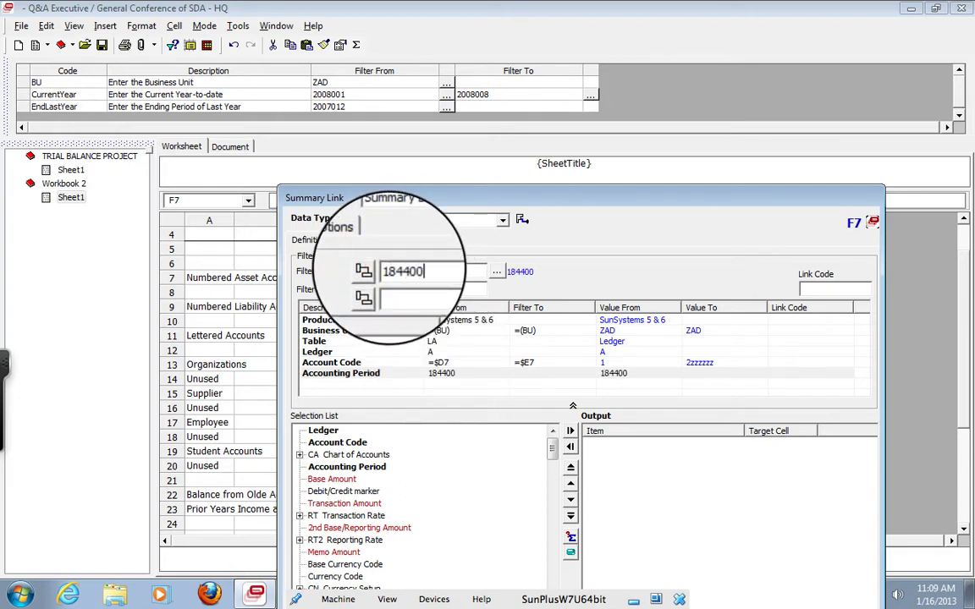
{"action": "left_click", "coordinate": [391, 290]}
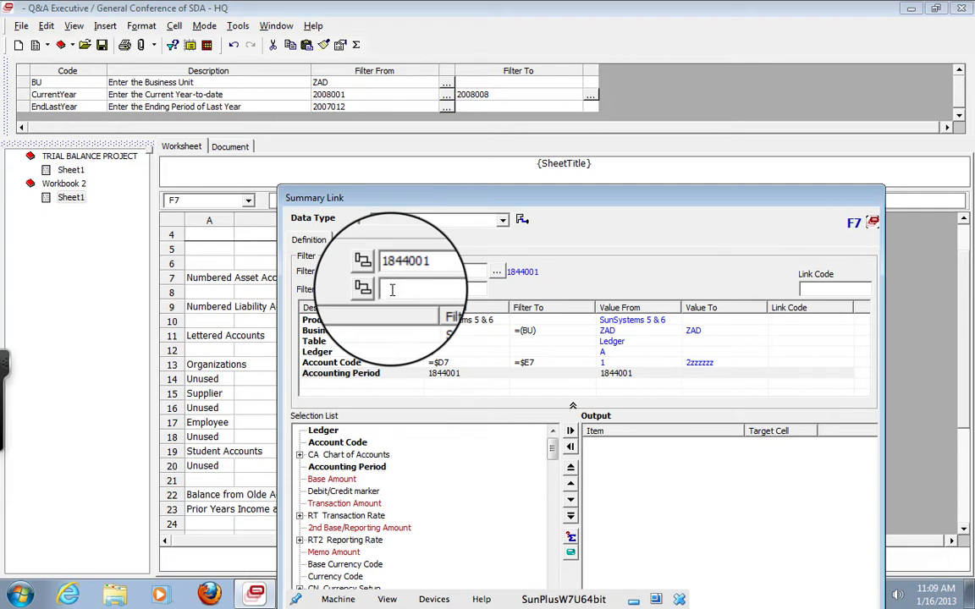
{"action": "left_click", "coordinate": [482, 94]}
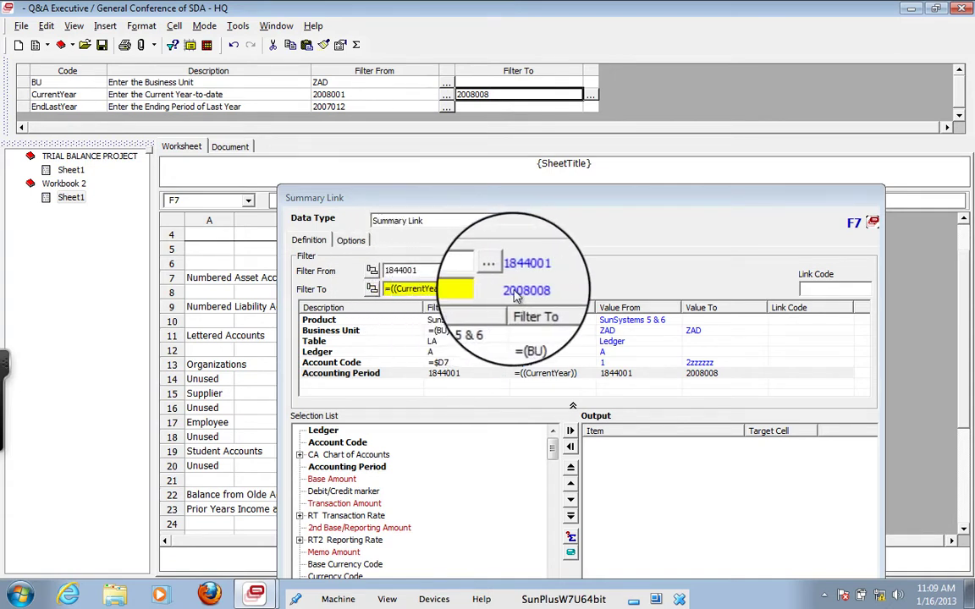
Step: Add Base Amount as the Summary Link's output and accept the definition for cell F7
{"action": "left_click", "coordinate": [576, 203]}
{"action": "left_click_drag", "start_coordinate": [576, 203], "coordinate": [572, 102]}
{"action": "double_click", "coordinate": [326, 378]}
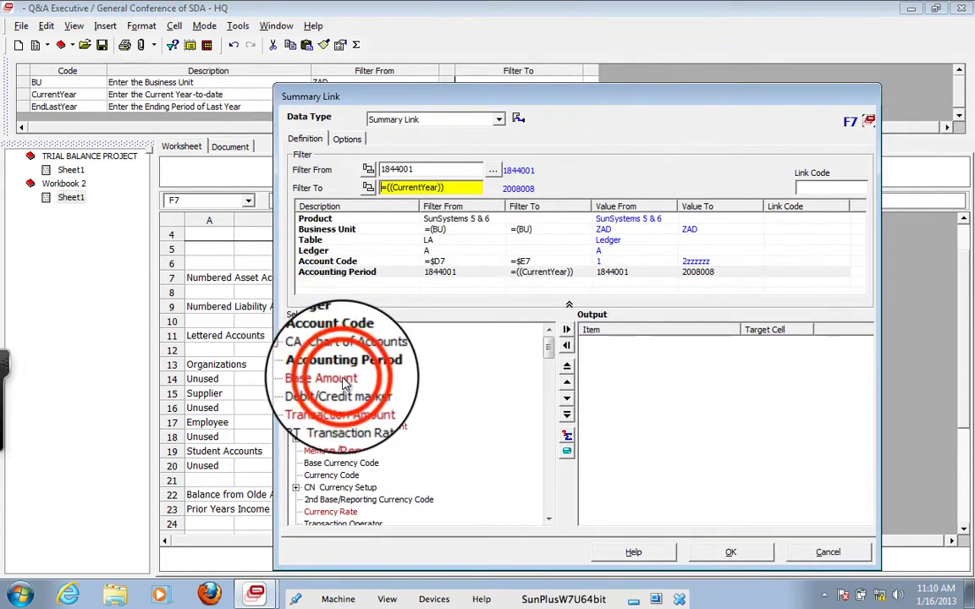
{"action": "left_click", "coordinate": [732, 554]}
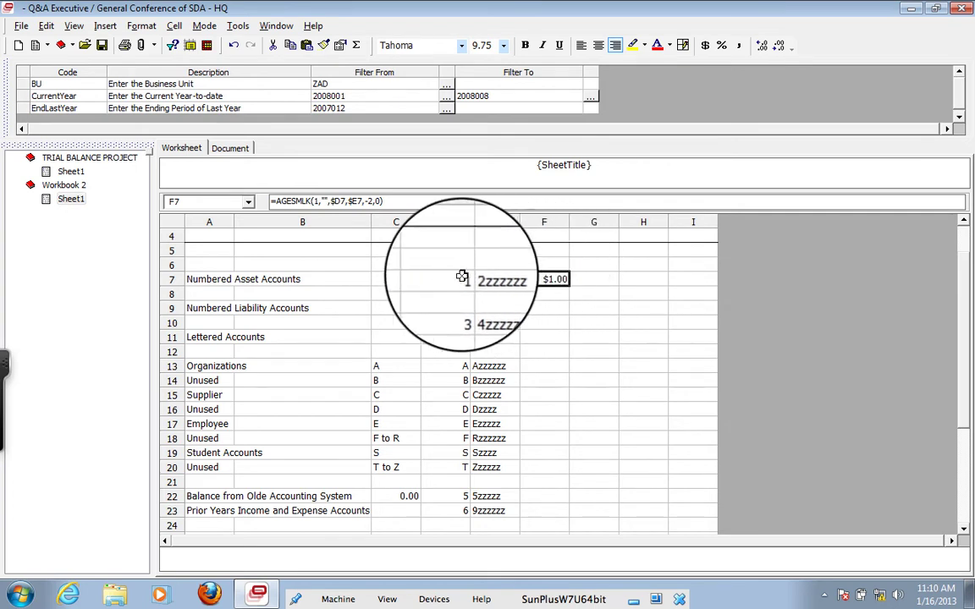
Step: Copy the Summary Link formula from cell F7 to cell F9 in the Numbered Liability Accounts row
{"action": "right_click", "coordinate": [556, 280]}
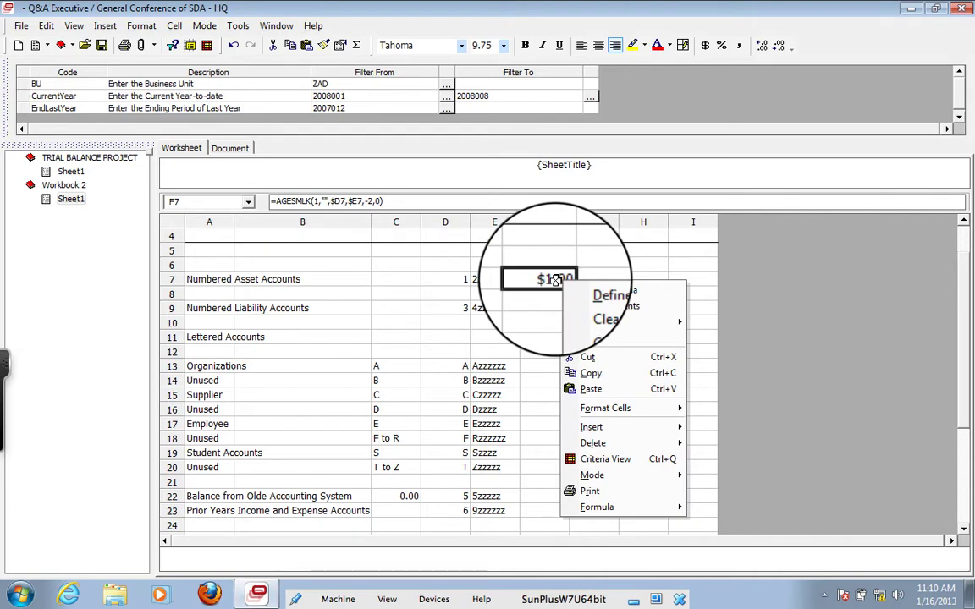
{"action": "left_click", "coordinate": [591, 375]}
{"action": "left_click", "coordinate": [544, 308]}
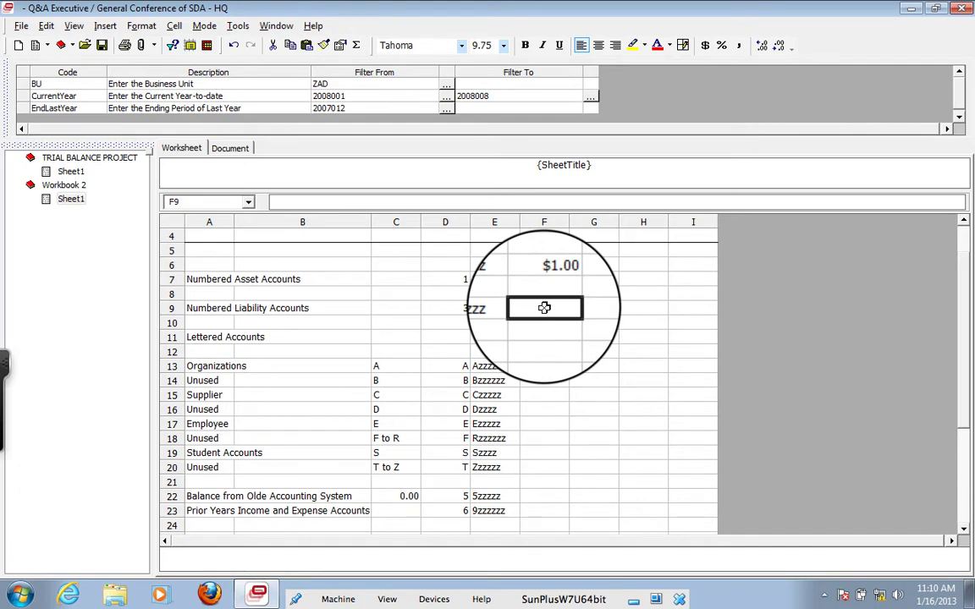
{"action": "right_click", "coordinate": [544, 308]}
{"action": "left_click", "coordinate": [574, 417]}
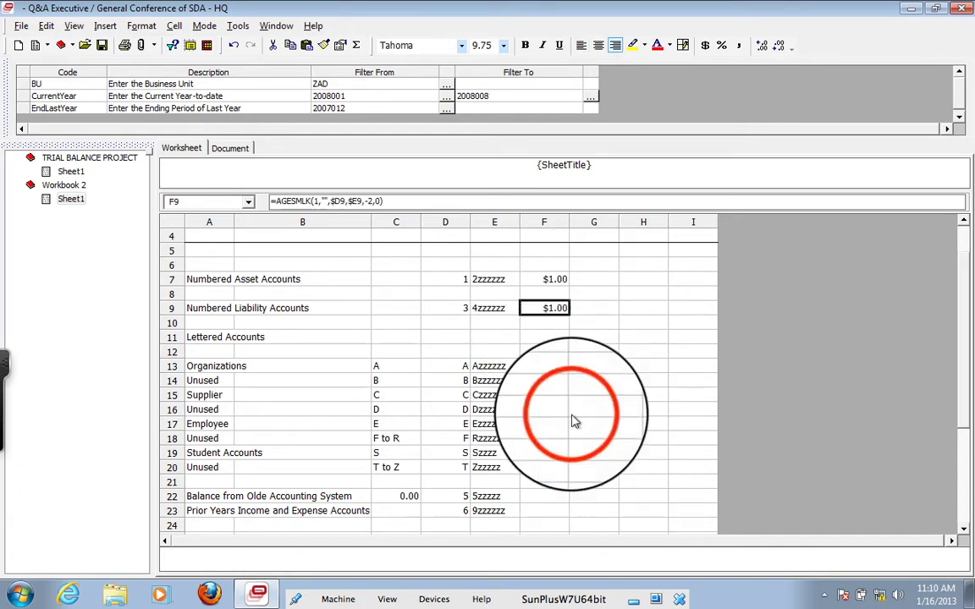
Step: Paste the copied summary link formula into cells F13 through F22, from Organizations down to Balance from Olde Accounting System
{"action": "left_click", "coordinate": [551, 364]}
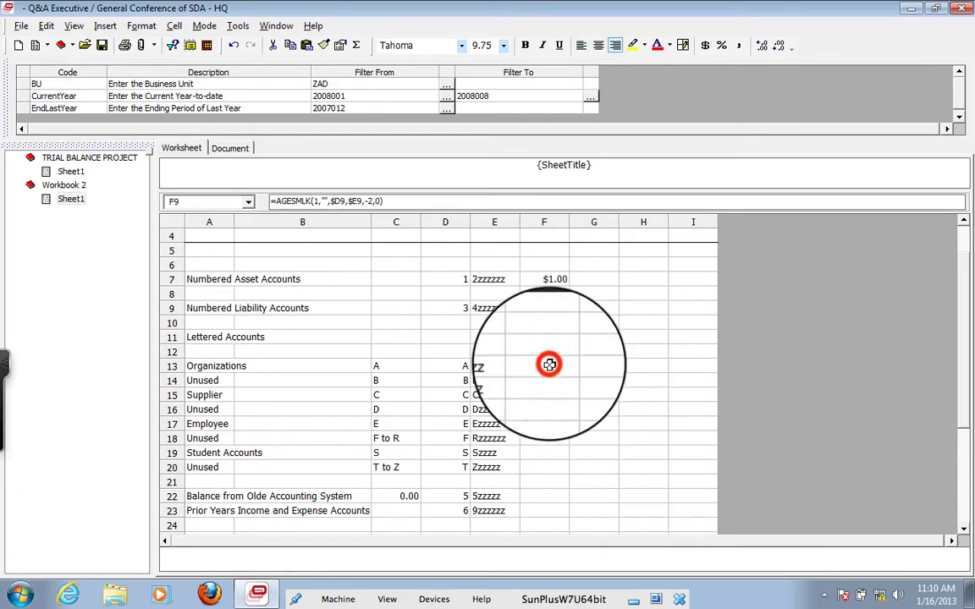
{"action": "left_click_drag", "start_coordinate": [550, 365], "coordinate": [549, 496]}
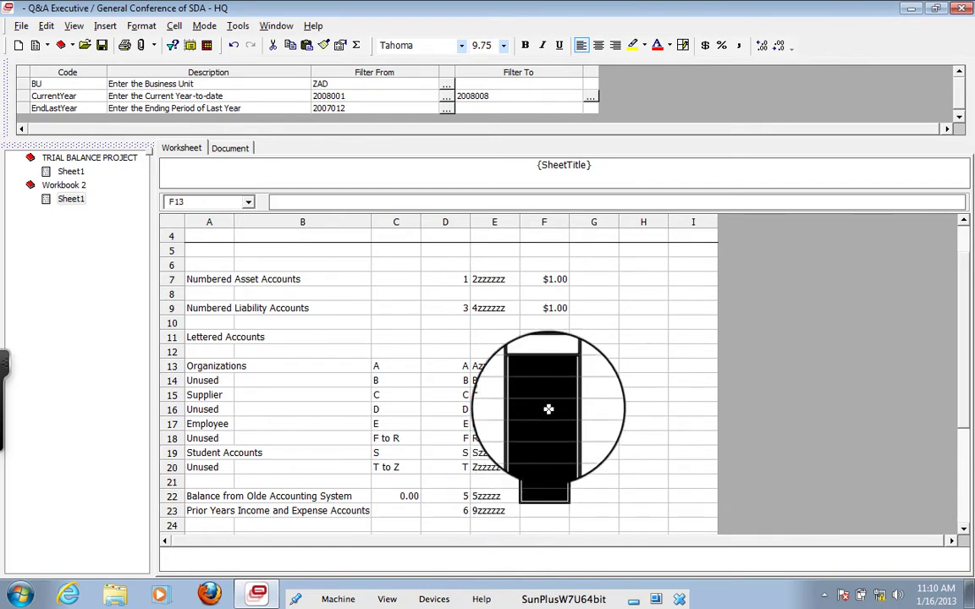
{"action": "right_click", "coordinate": [547, 403]}
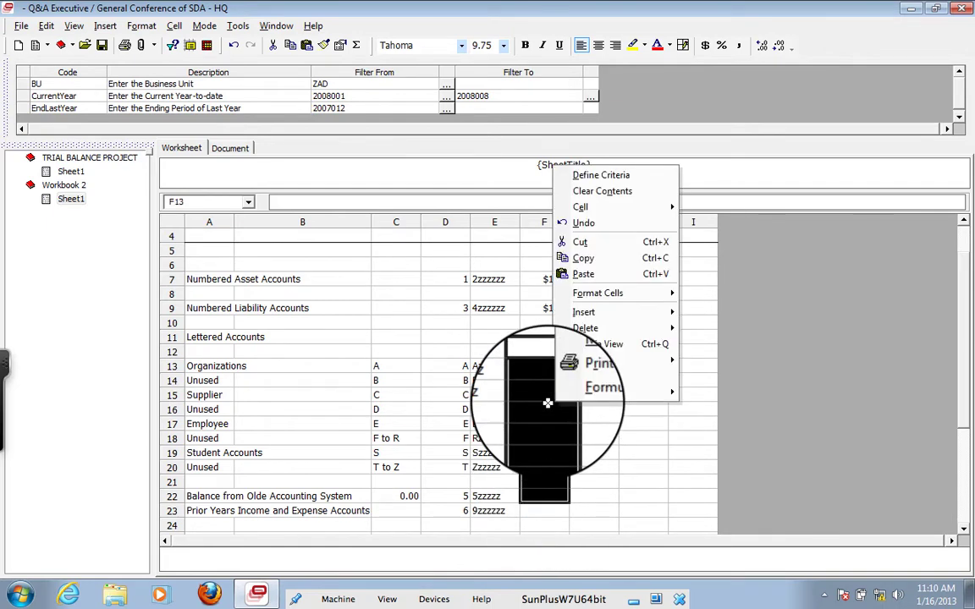
{"action": "left_click", "coordinate": [584, 276]}
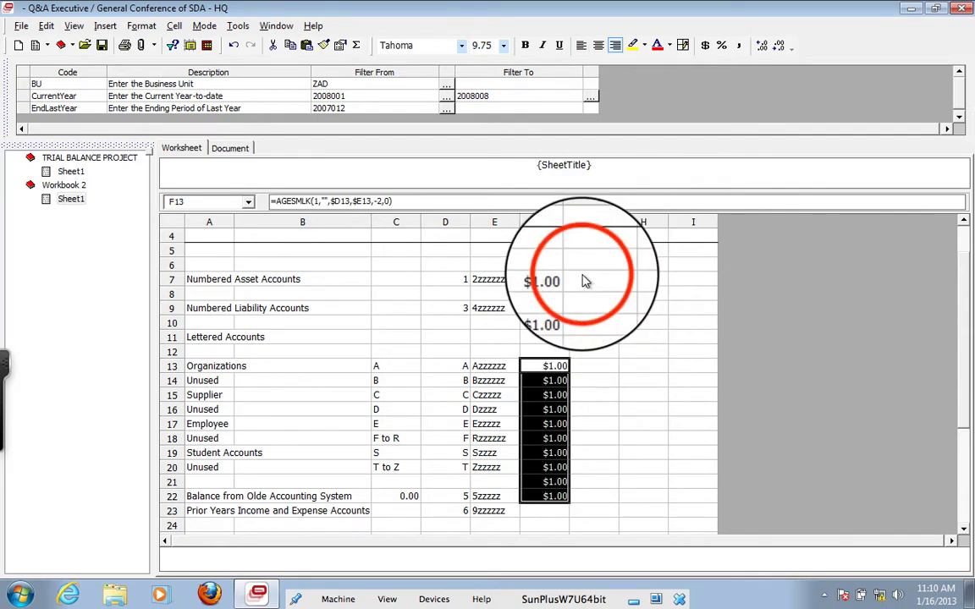
Step: Clear the contents of cell F21 in the blank row above Balance from Olde Accounting System
{"action": "left_click", "coordinate": [548, 480]}
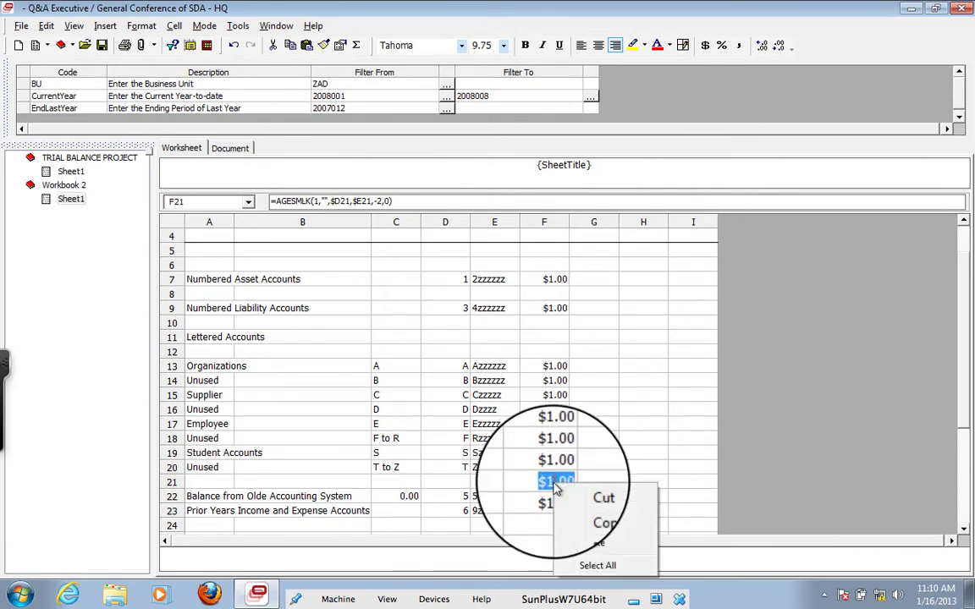
{"action": "left_click", "coordinate": [549, 483]}
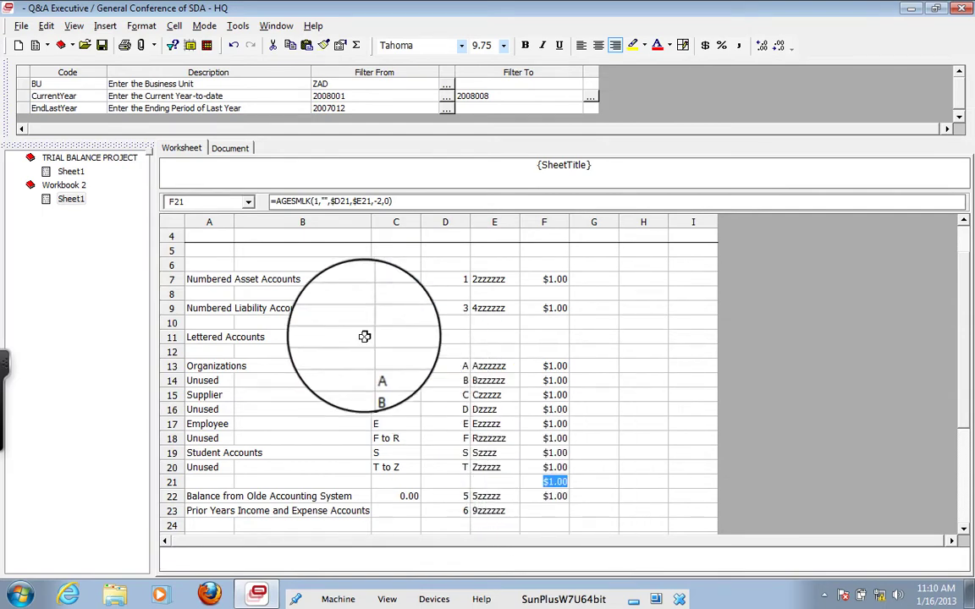
{"action": "left_click", "coordinate": [594, 486]}
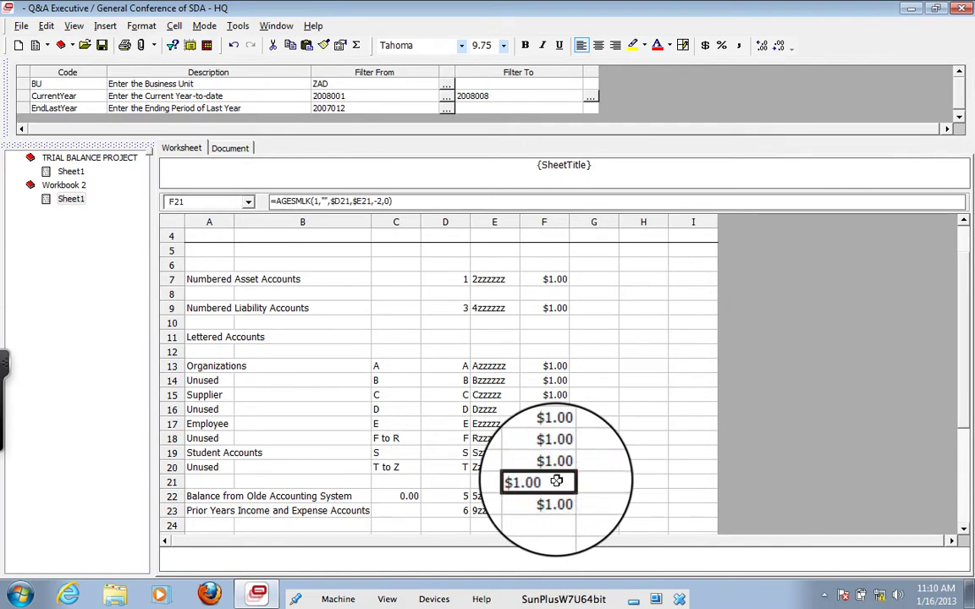
{"action": "right_click", "coordinate": [556, 481]}
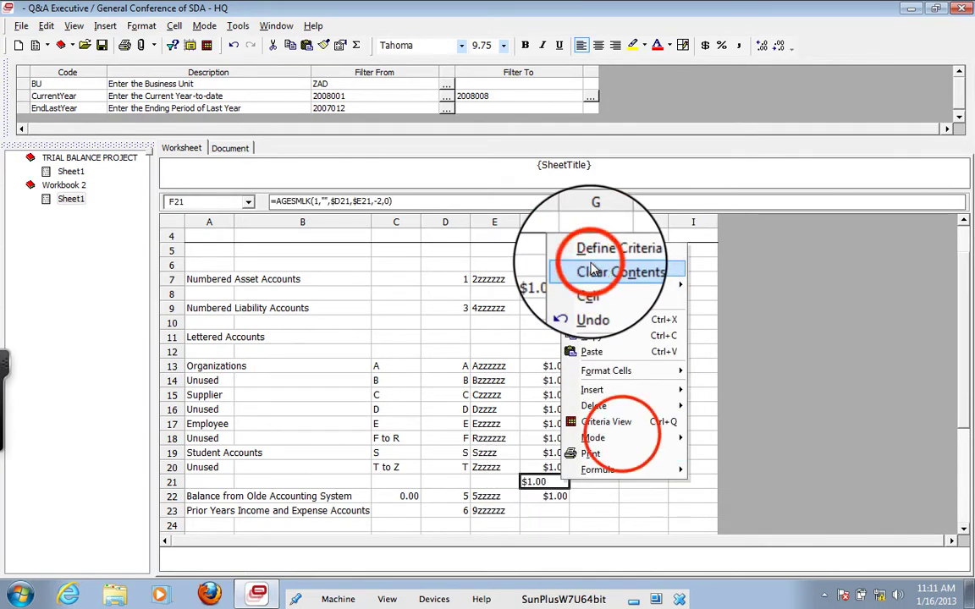
{"action": "left_click", "coordinate": [595, 271]}
{"action": "left_click", "coordinate": [624, 438]}
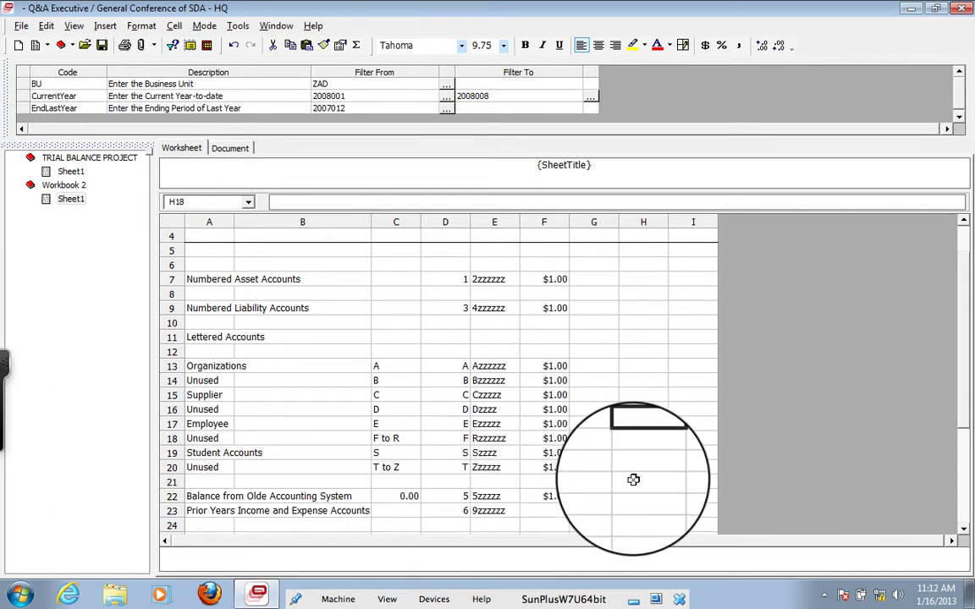
Step: Copy the summary link formula from F13 to F23 in the Prior Years Income and Expense Accounts row
{"action": "left_click", "coordinate": [604, 497]}
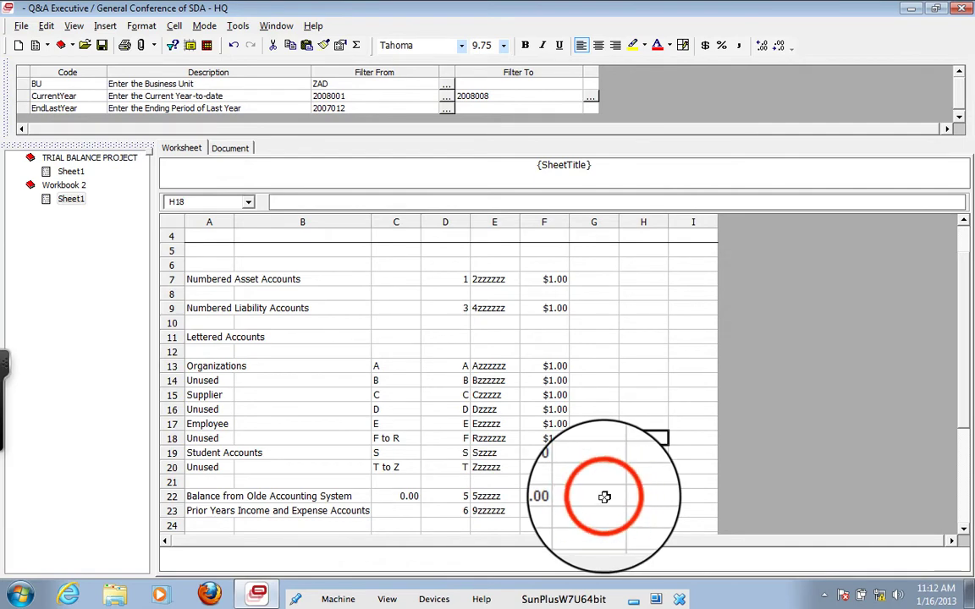
{"action": "scroll", "coordinate": [623, 430], "scroll_direction": "down", "scroll_amount": 1}
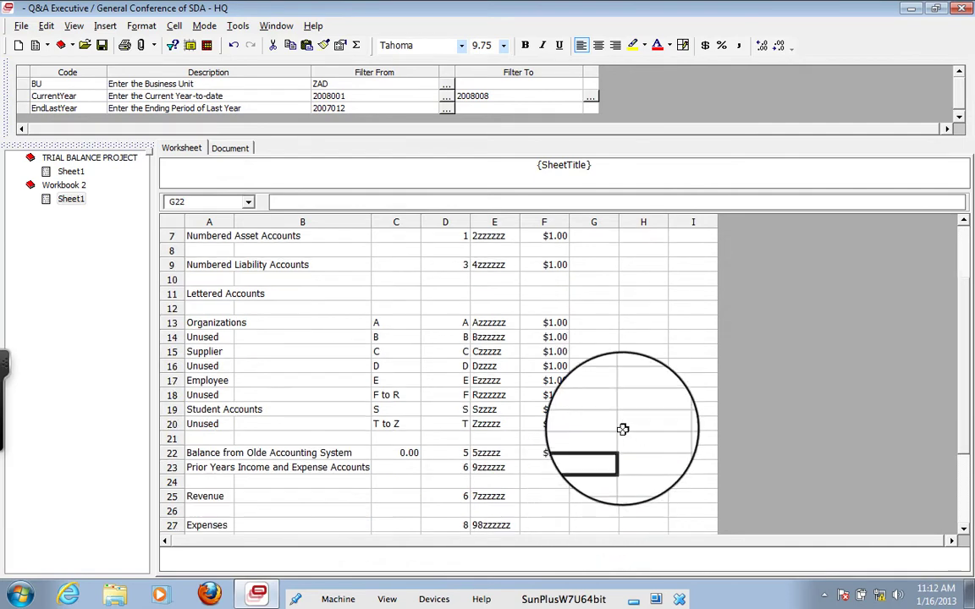
{"action": "scroll", "coordinate": [623, 430], "scroll_direction": "down", "scroll_amount": 1}
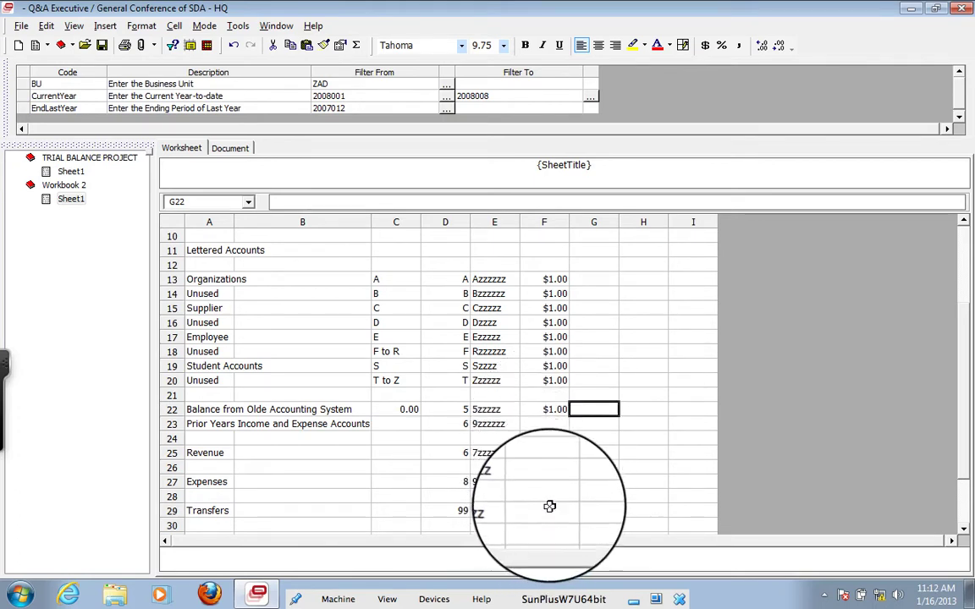
{"action": "left_click", "coordinate": [545, 425]}
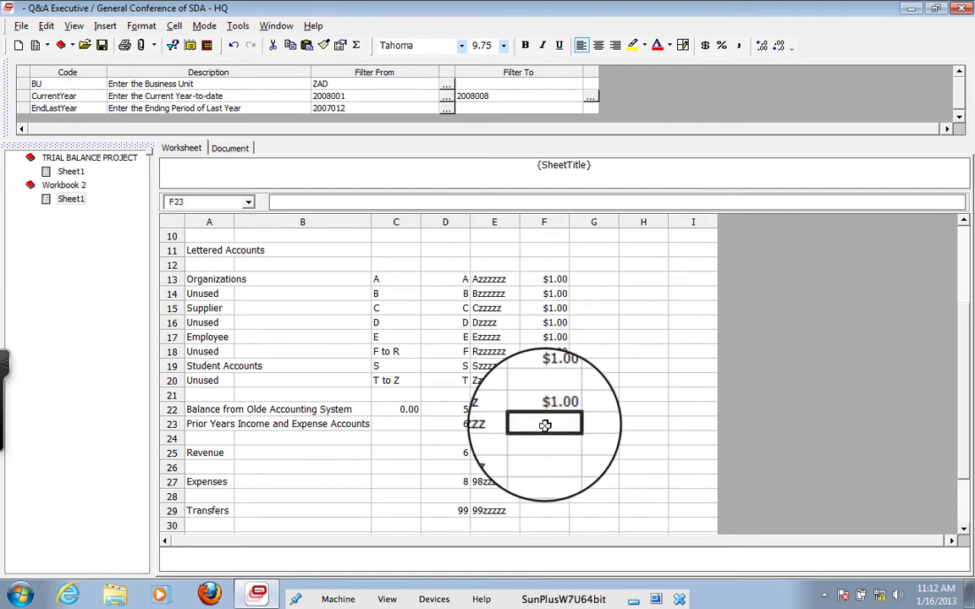
{"action": "left_click", "coordinate": [545, 280]}
{"action": "right_click", "coordinate": [546, 279]}
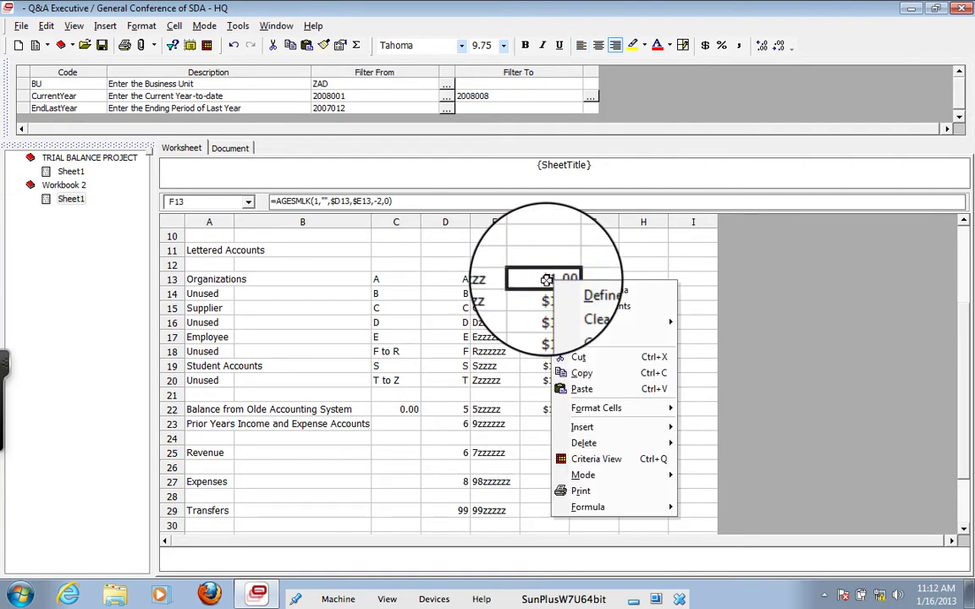
{"action": "left_click", "coordinate": [586, 378]}
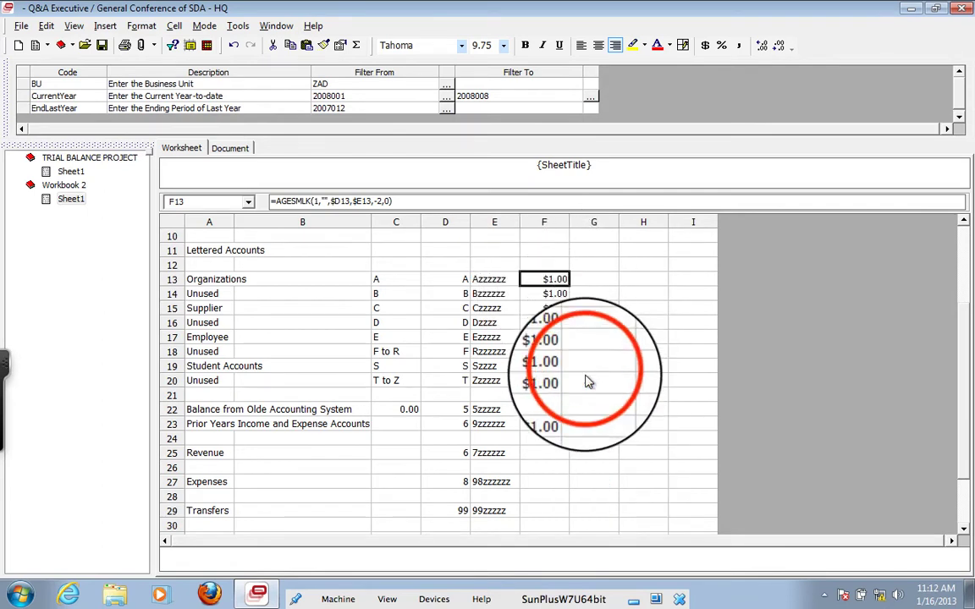
{"action": "left_click", "coordinate": [547, 423]}
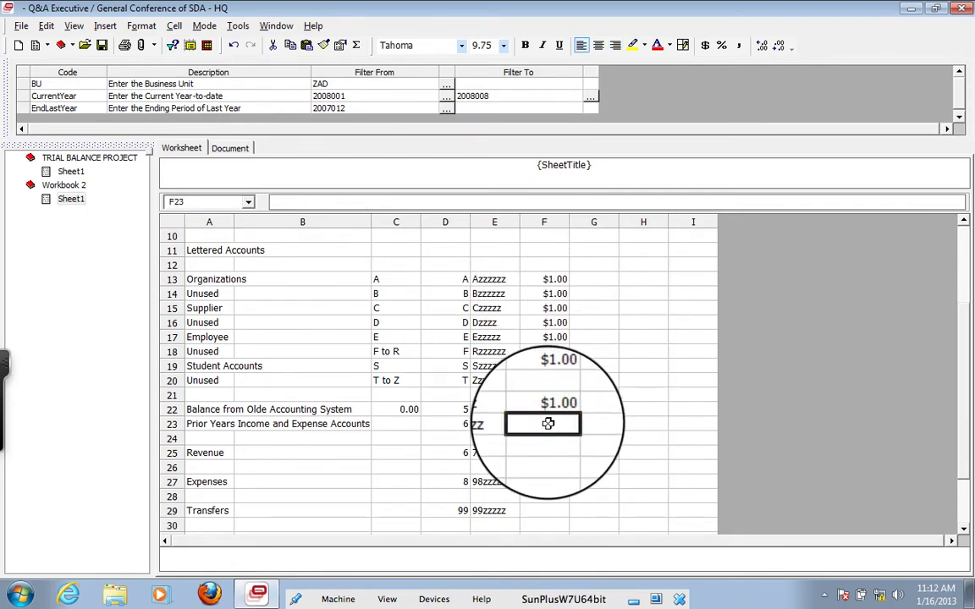
{"action": "right_click", "coordinate": [547, 424]}
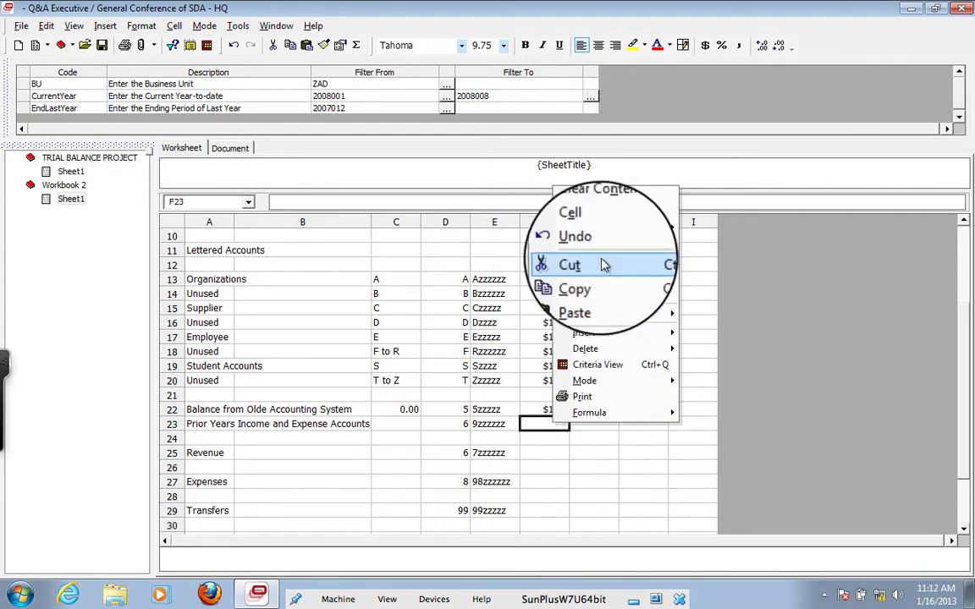
{"action": "left_click", "coordinate": [600, 295]}
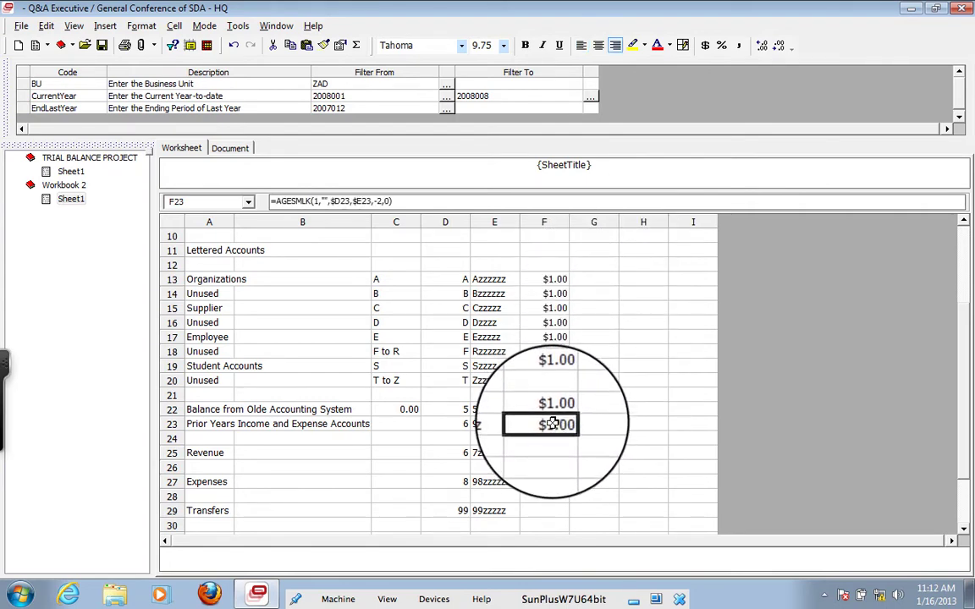
Step: Set the Accounting Period's Filter To in F23's summary link to the EndLastYear parameter, keeping 1844001 as Filter From
{"action": "double_click", "coordinate": [552, 423]}
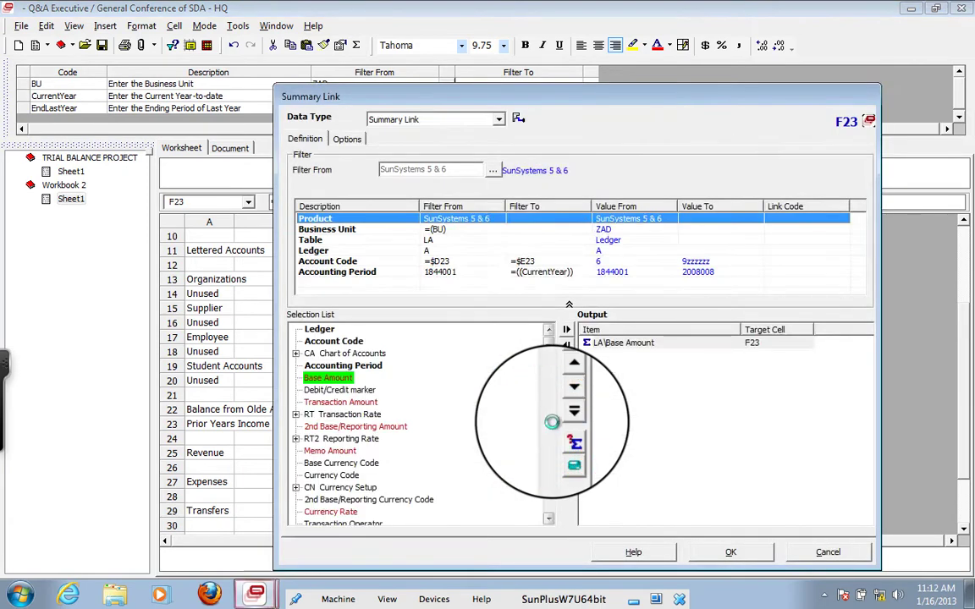
{"action": "left_click_drag", "start_coordinate": [566, 97], "coordinate": [718, 118]}
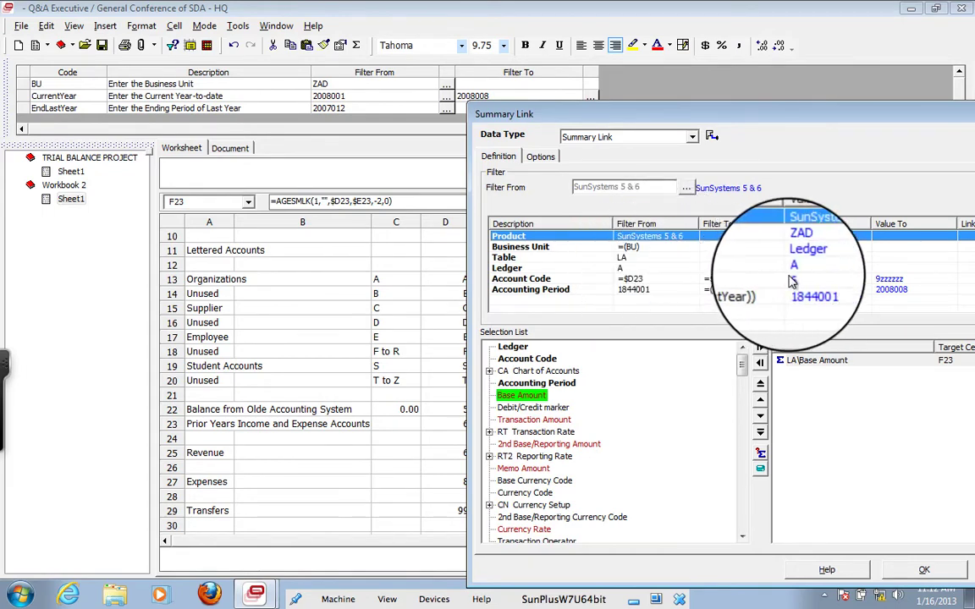
{"action": "left_click", "coordinate": [671, 292]}
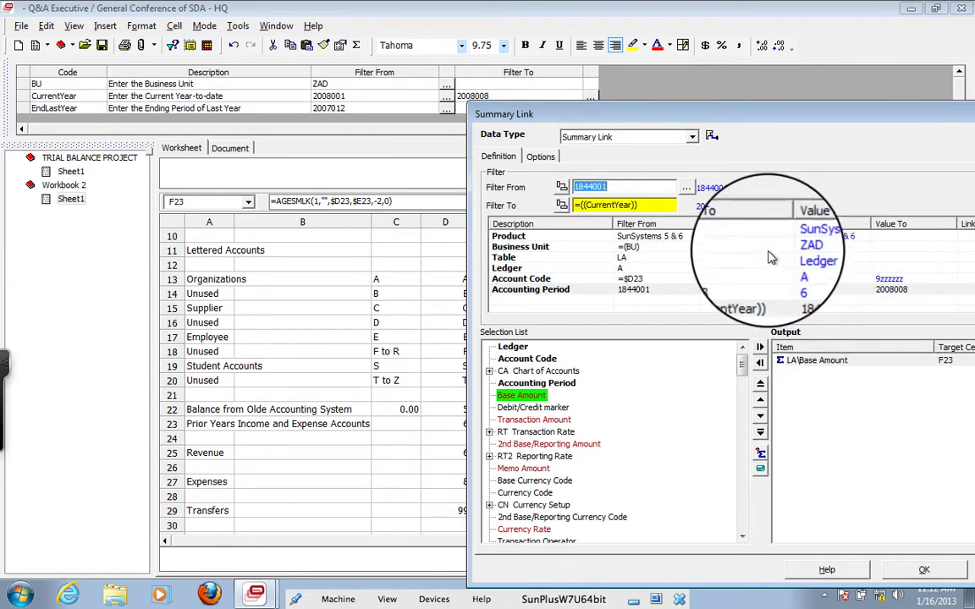
{"action": "key", "text": "BackSpace"}
{"action": "key", "text": "BackSpace"}
{"action": "key", "text": "BackSpace"}
{"action": "key", "text": "BackSpace"}
{"action": "key", "text": "BackSpace"}
{"action": "key", "text": "BackSpace"}
{"action": "key", "text": "BackSpace"}
{"action": "key", "text": "BackSpace"}
{"action": "key", "text": "BackSpace"}
{"action": "key", "text": "BackSpace"}
{"action": "key", "text": "BackSpace"}
{"action": "key", "text": "BackSpace"}
{"action": "key", "text": "BackSpace"}
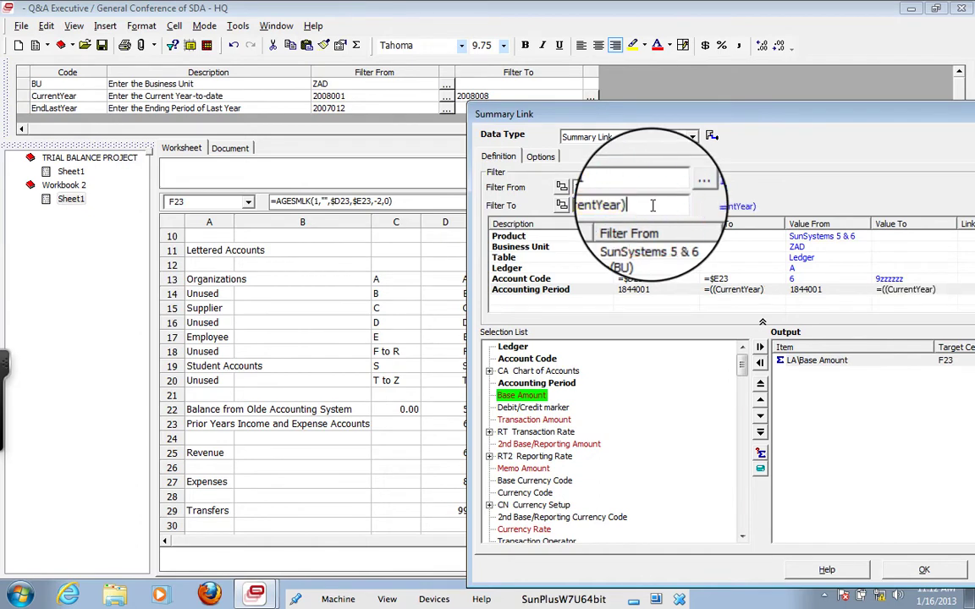
{"action": "key", "text": "BackSpace"}
{"action": "key", "text": "BackSpace"}
{"action": "key", "text": "BackSpace"}
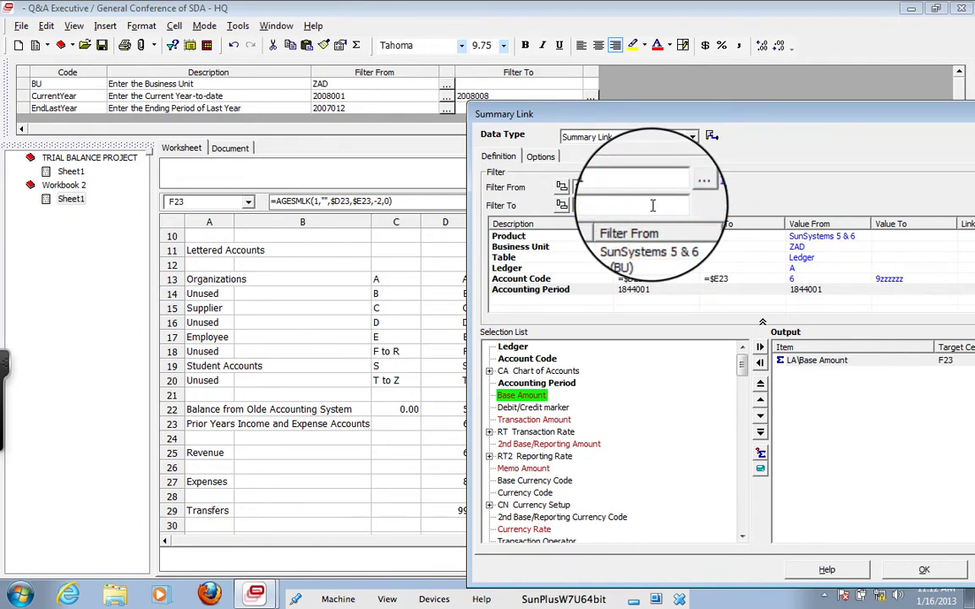
{"action": "left_click_drag", "start_coordinate": [631, 114], "coordinate": [628, 126]}
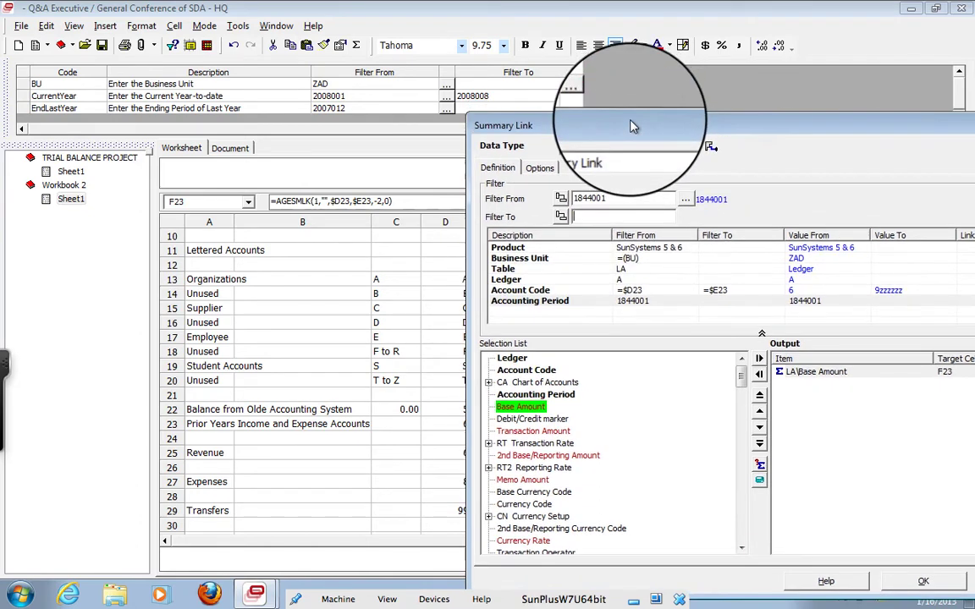
{"action": "double_click", "coordinate": [337, 108]}
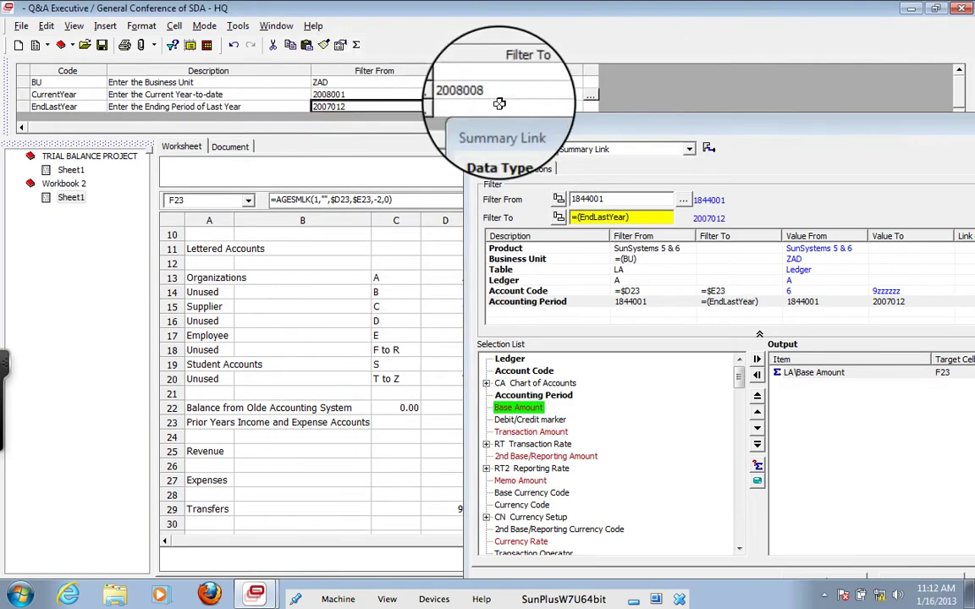
{"action": "left_click_drag", "start_coordinate": [652, 128], "coordinate": [534, 47]}
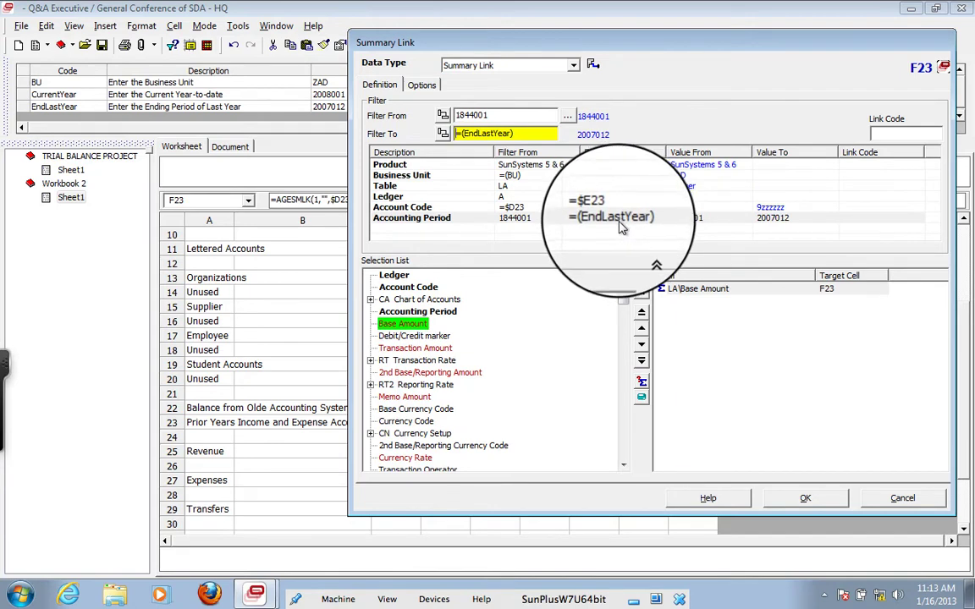
{"action": "left_click", "coordinate": [804, 500]}
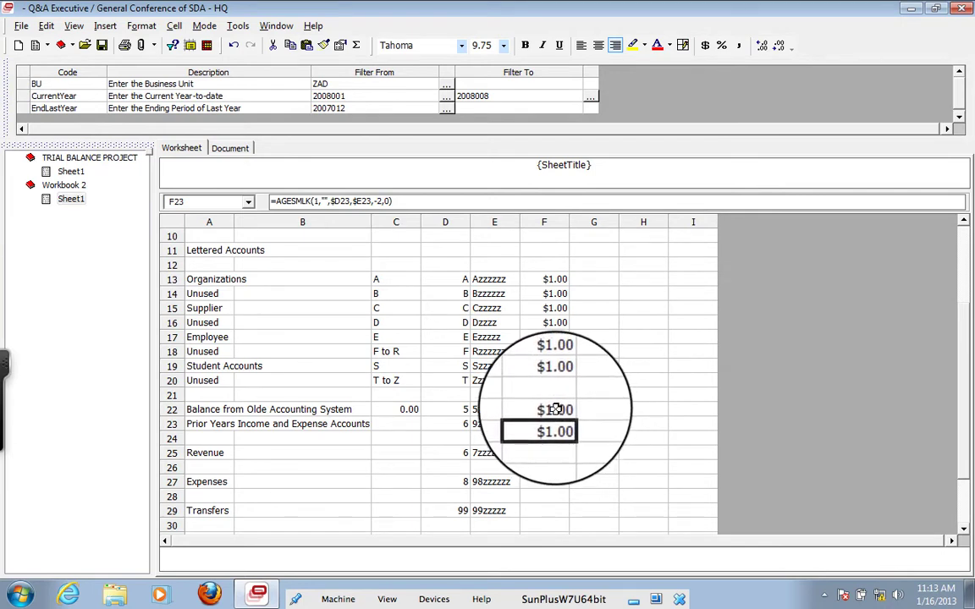
{"action": "left_click_drag", "start_coordinate": [556, 409], "coordinate": [556, 424]}
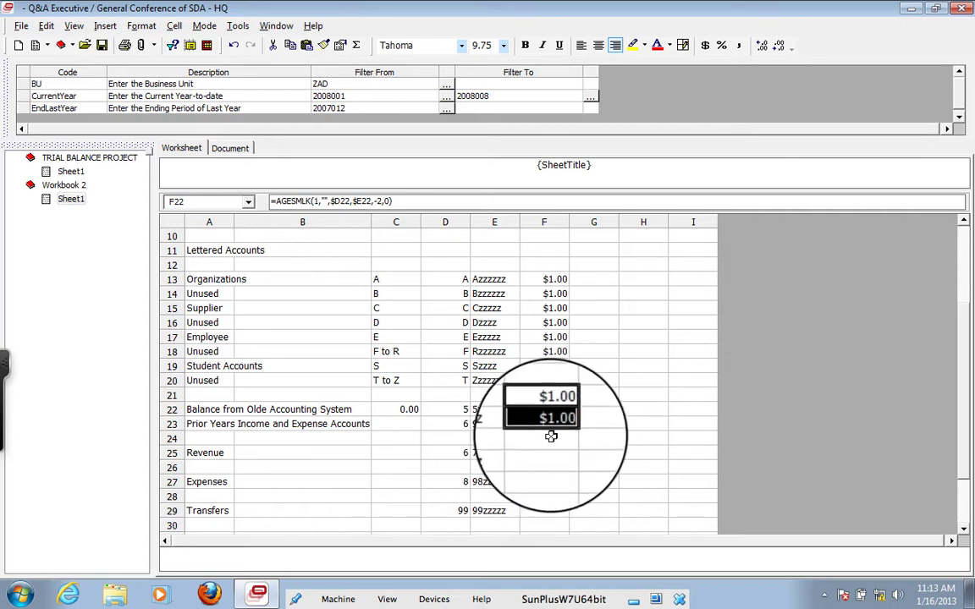
{"action": "left_click", "coordinate": [550, 424]}
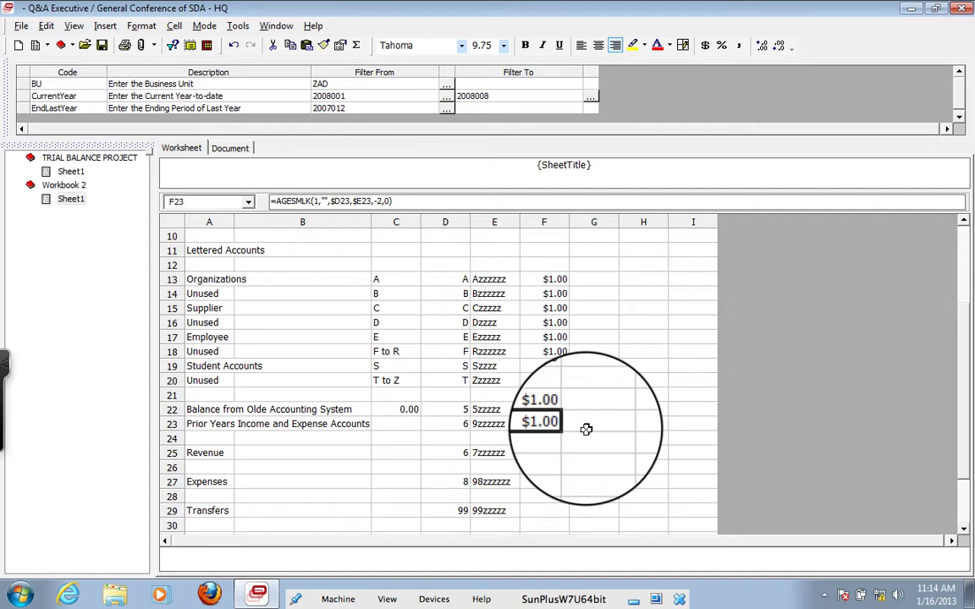
{"action": "left_click", "coordinate": [544, 406]}
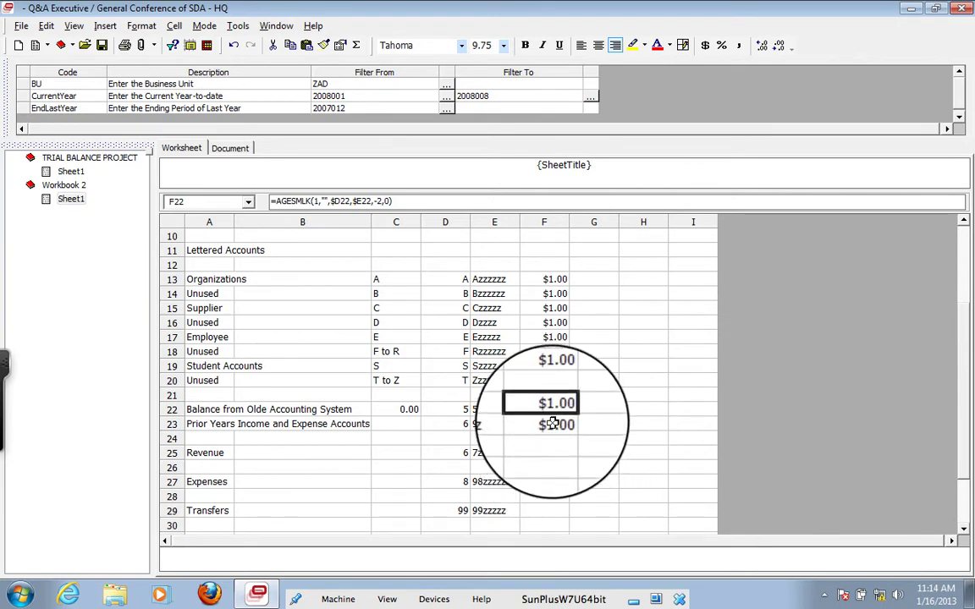
Step: Copy the summary link formula from the Organizations cell F13 to the Revenue cell F25
{"action": "left_click", "coordinate": [544, 280]}
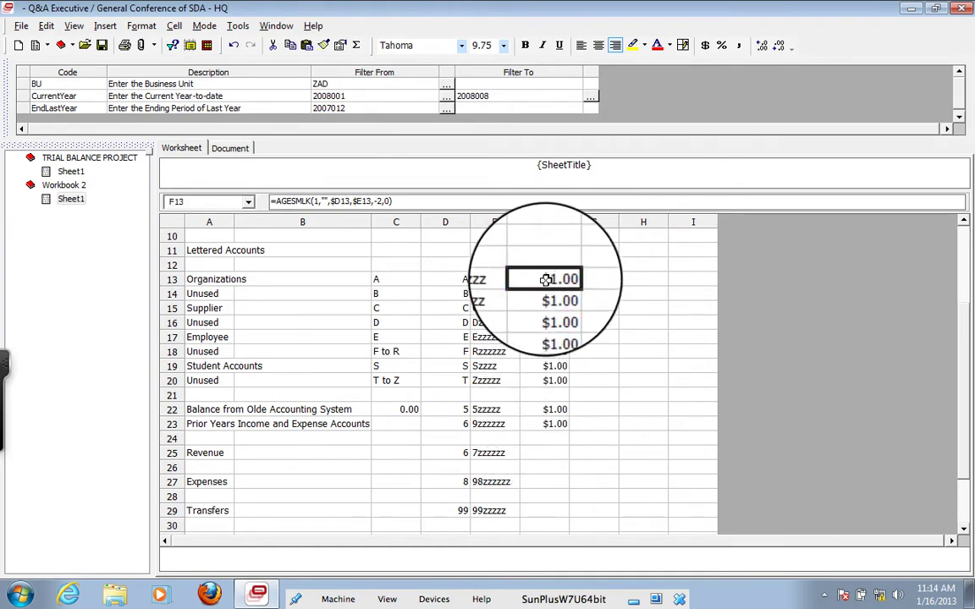
{"action": "right_click", "coordinate": [546, 280]}
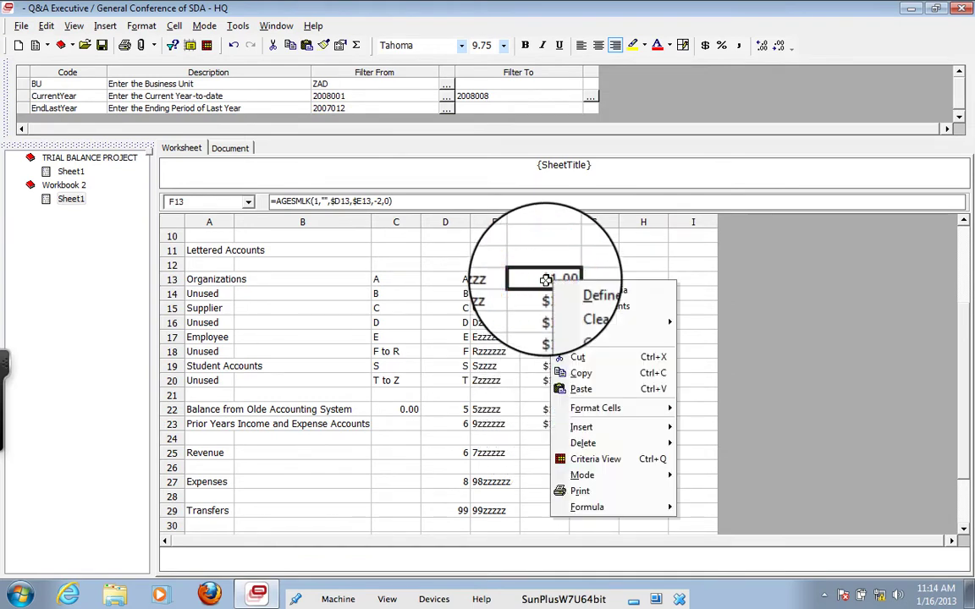
{"action": "left_click", "coordinate": [583, 376]}
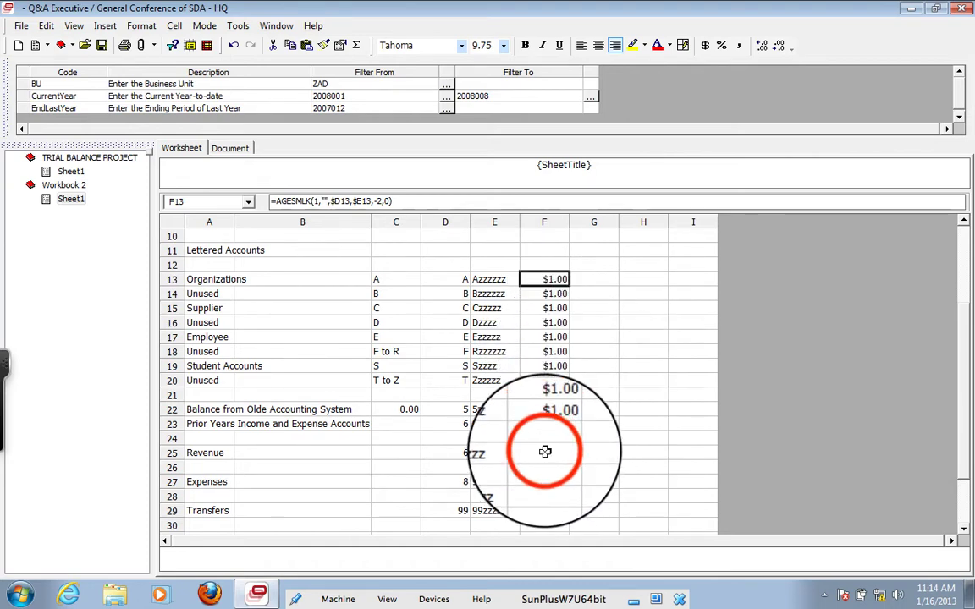
{"action": "left_click", "coordinate": [544, 452]}
{"action": "right_click", "coordinate": [544, 453]}
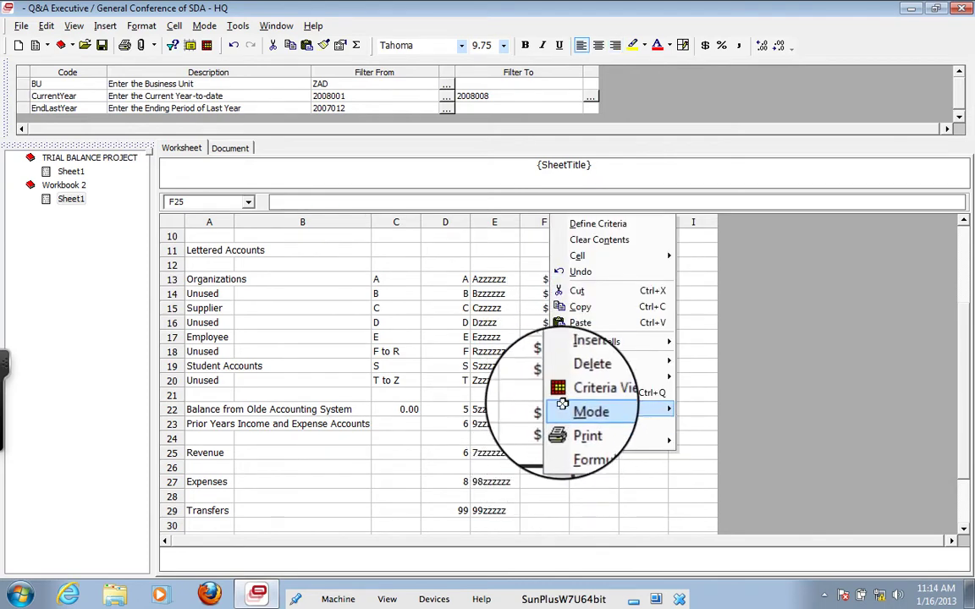
{"action": "left_click", "coordinate": [578, 329]}
{"action": "left_click", "coordinate": [552, 453]}
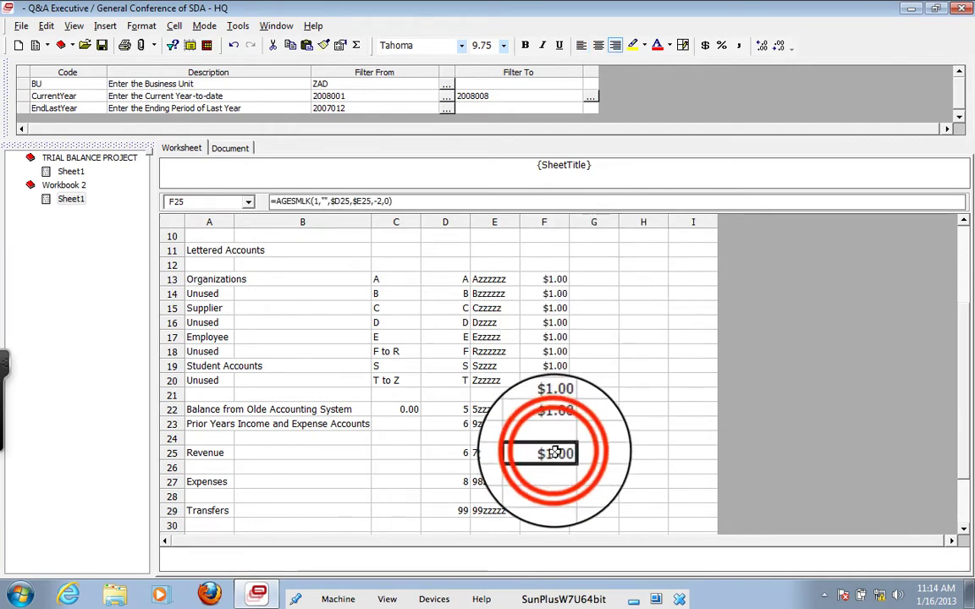
Step: Set the Accounting Period's Filter From in the Revenue cell F25's summary link to the CurrentYear parameter
{"action": "double_click", "coordinate": [554, 452]}
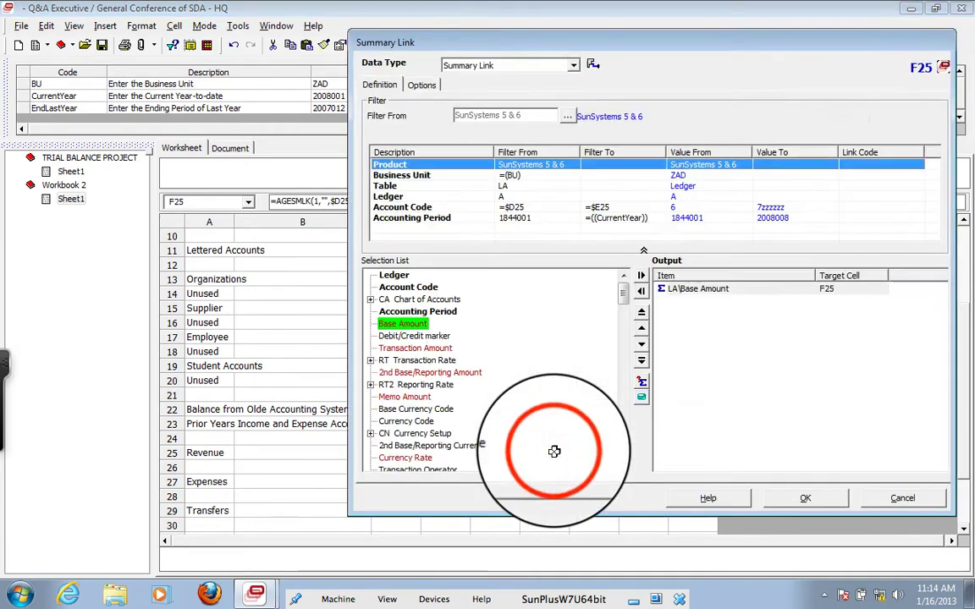
{"action": "left_click", "coordinate": [519, 219]}
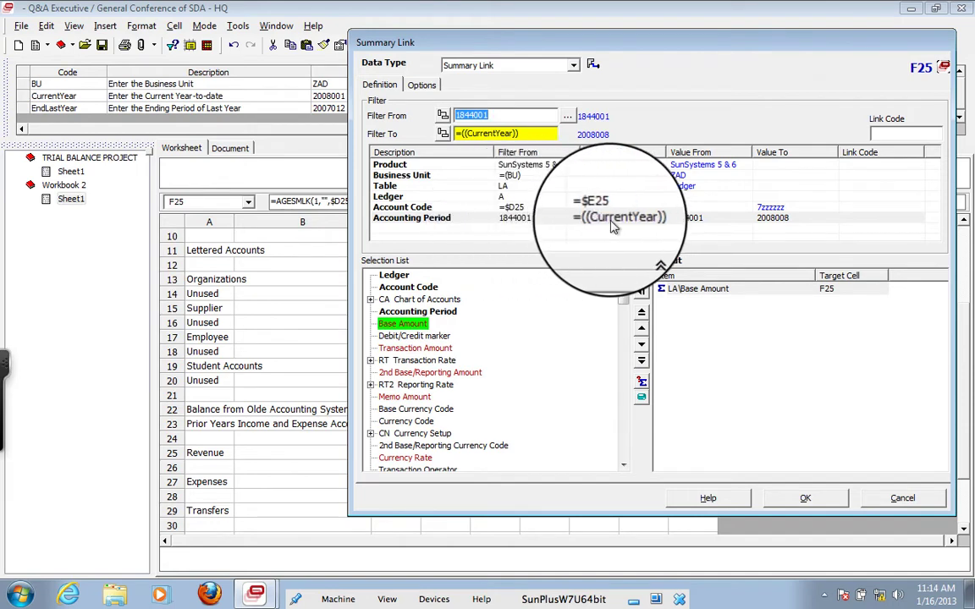
{"action": "left_click", "coordinate": [506, 111]}
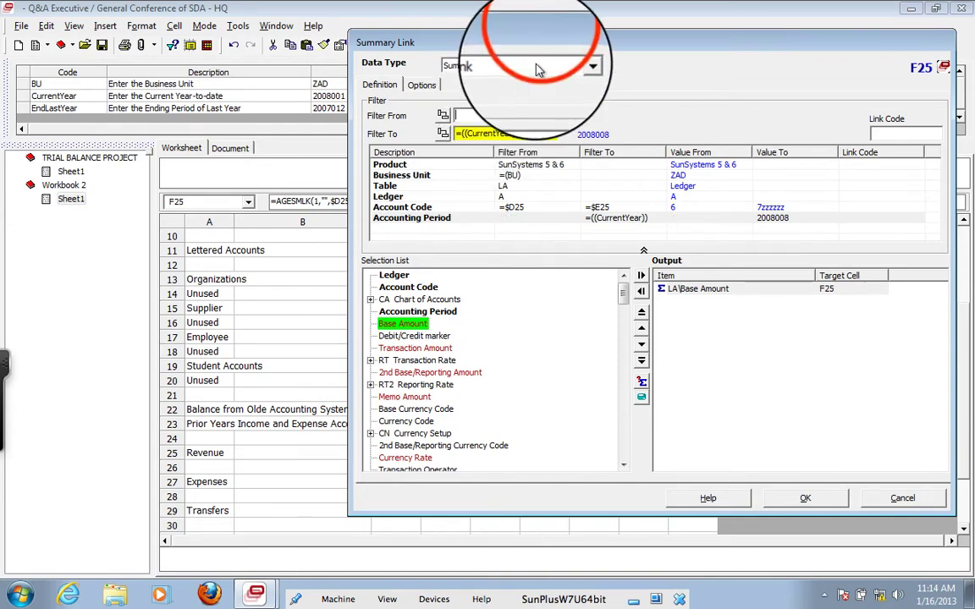
{"action": "left_click_drag", "start_coordinate": [544, 44], "coordinate": [575, 212]}
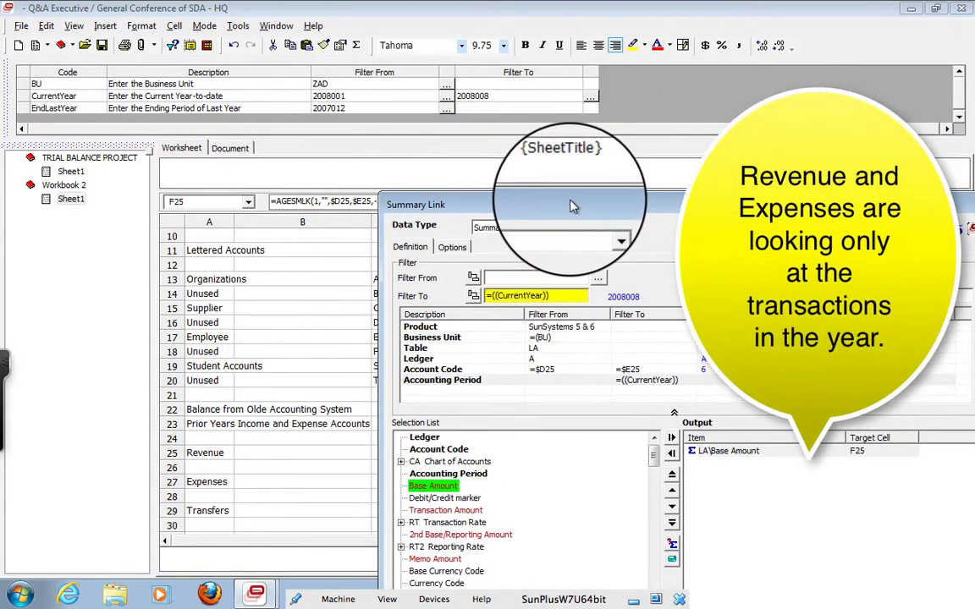
{"action": "left_click", "coordinate": [342, 99]}
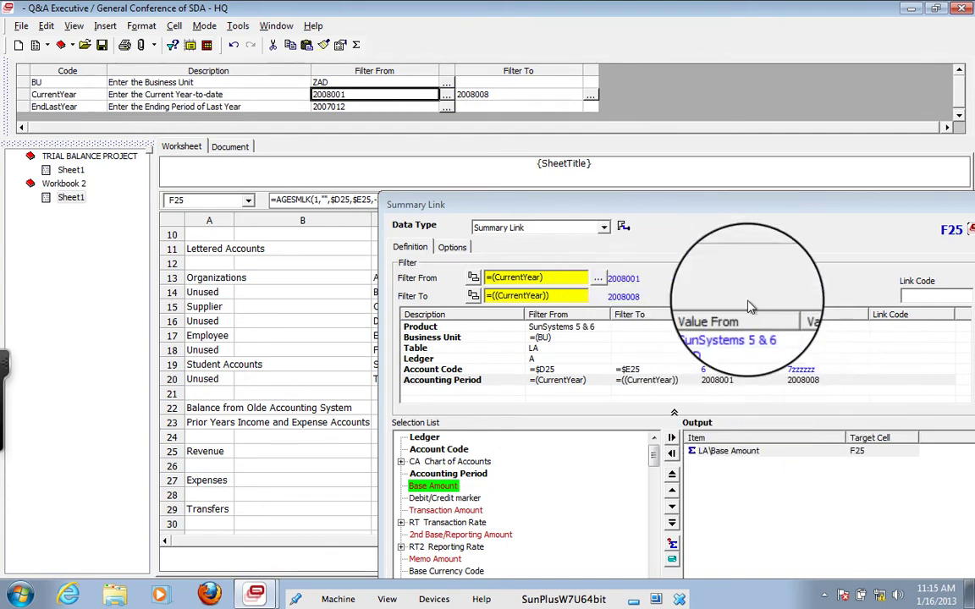
{"action": "left_click", "coordinate": [718, 208]}
{"action": "left_click_drag", "start_coordinate": [719, 208], "coordinate": [596, 40]}
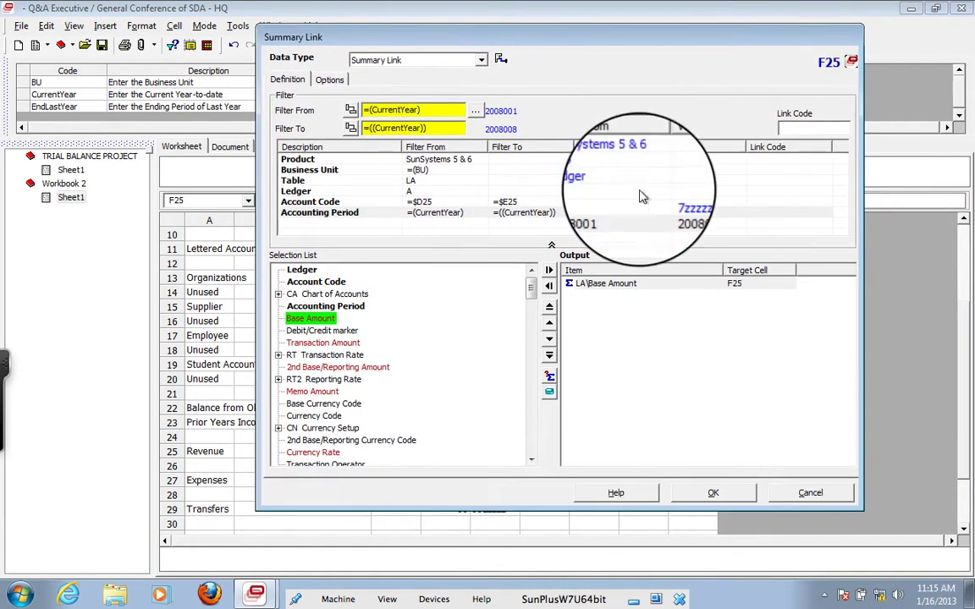
{"action": "left_click", "coordinate": [742, 494]}
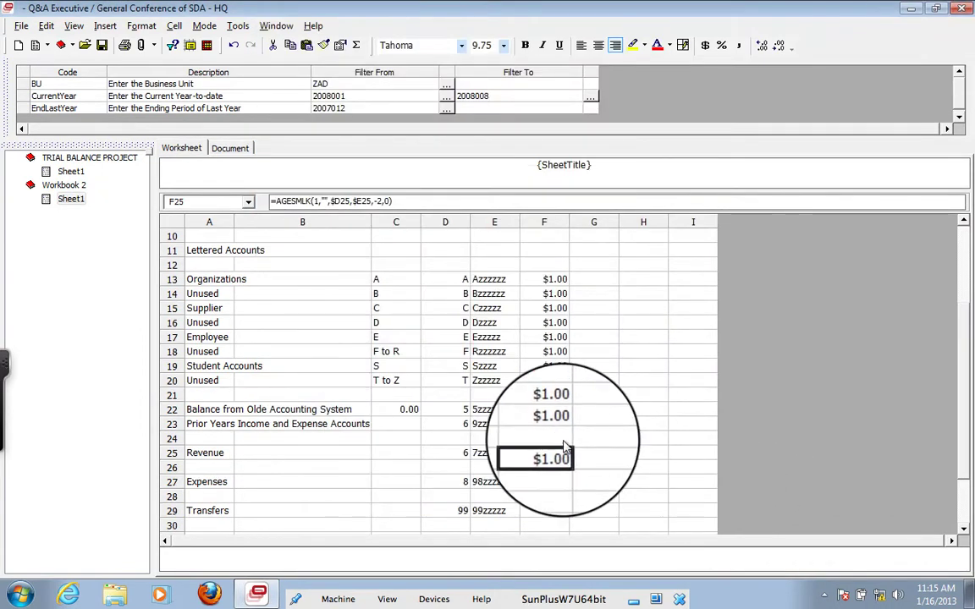
Step: Copy the summary link formula from the Revenue cell F25 to the Expenses cell F27 and the Transfers cell F29
{"action": "right_click", "coordinate": [554, 453]}
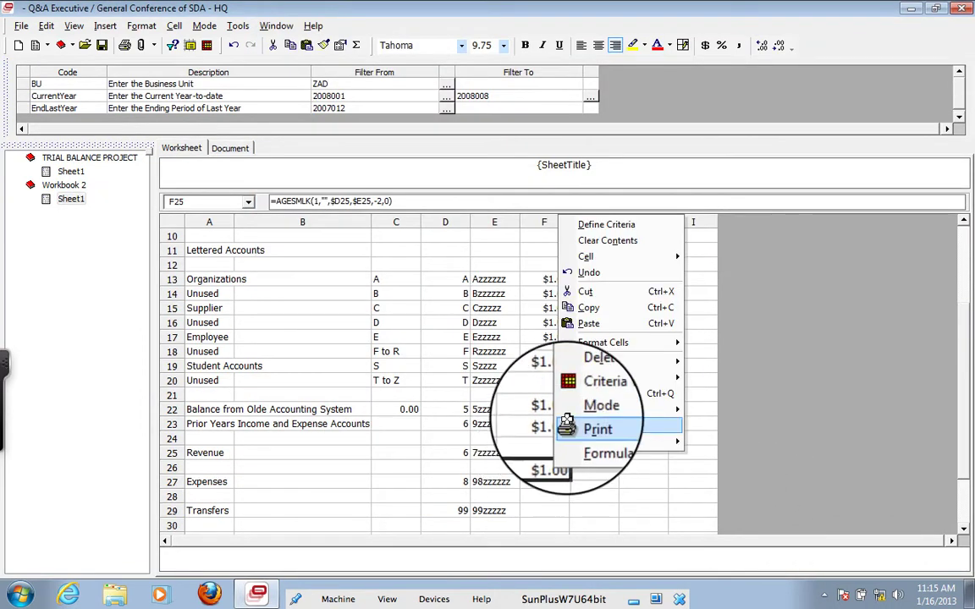
{"action": "left_click", "coordinate": [599, 309]}
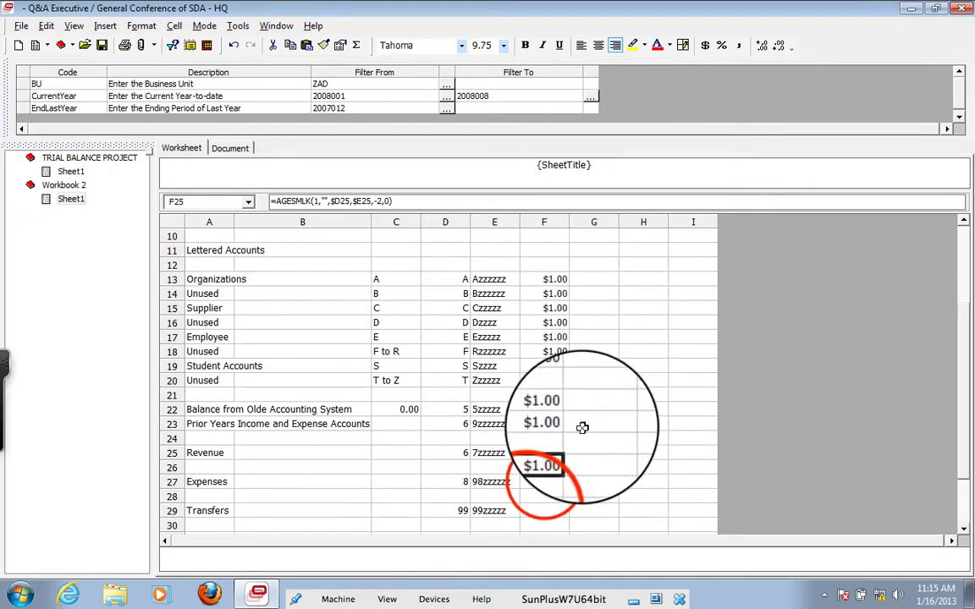
{"action": "left_click", "coordinate": [545, 482]}
{"action": "right_click", "coordinate": [545, 481]}
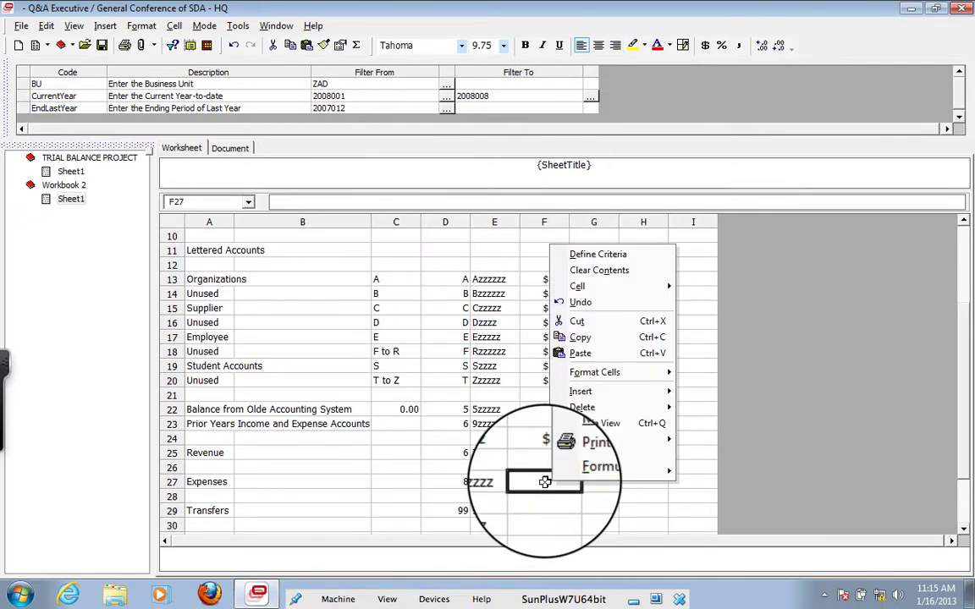
{"action": "left_click", "coordinate": [580, 357]}
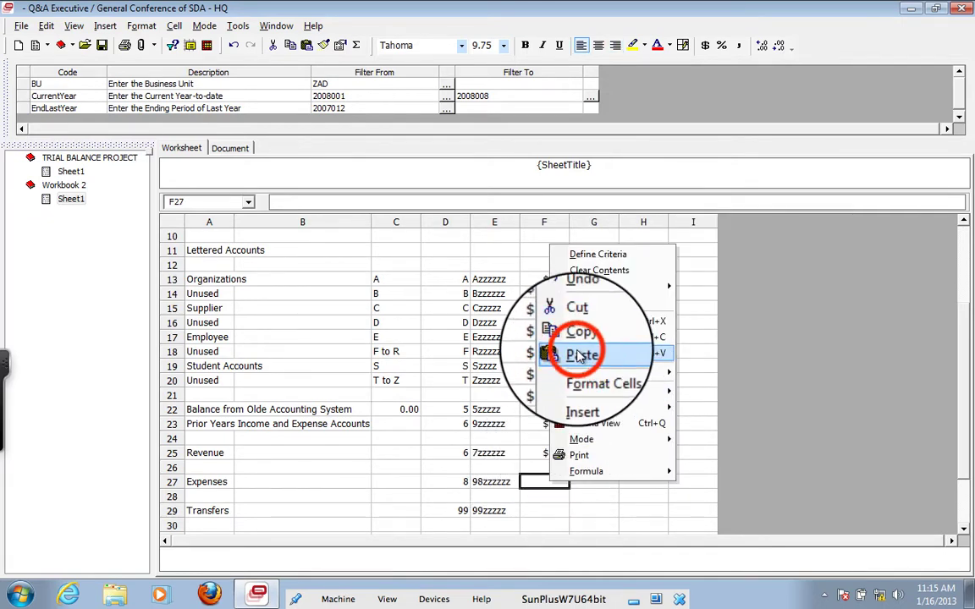
{"action": "left_click", "coordinate": [551, 510]}
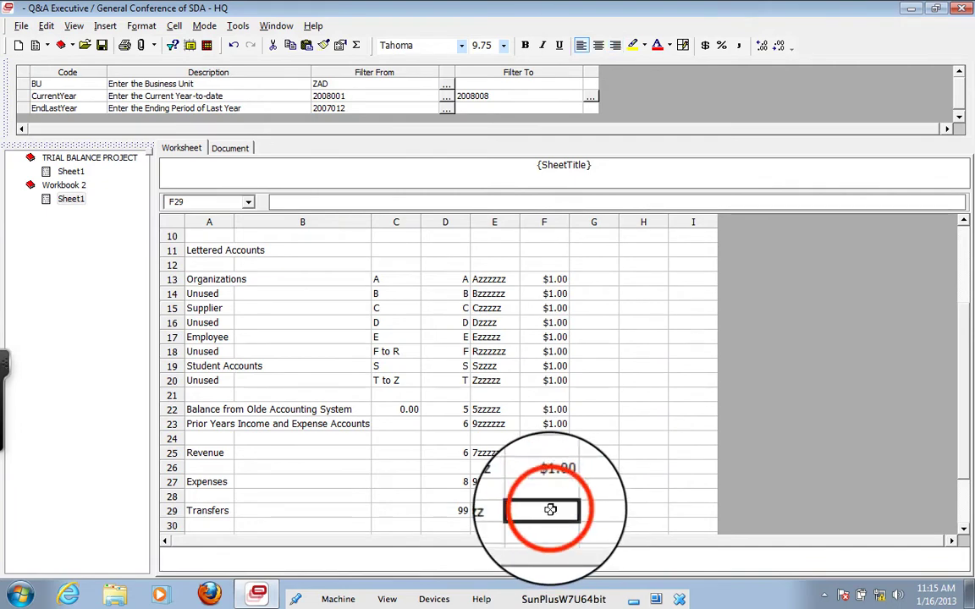
{"action": "right_click", "coordinate": [550, 510]}
{"action": "left_click", "coordinate": [588, 382]}
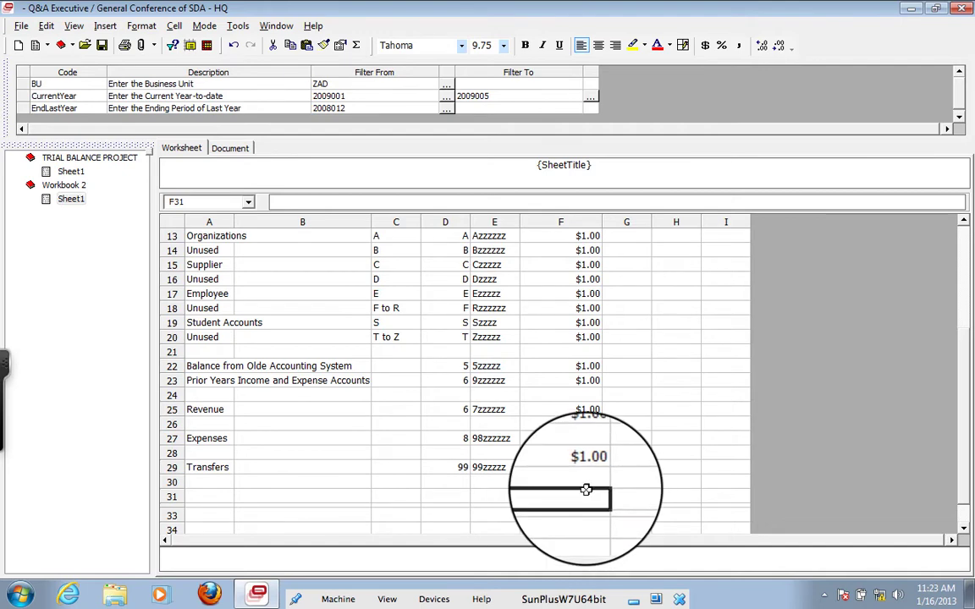
Step: Total the account amounts F7:F30 with a sum formula in cell F31
{"action": "left_click_drag", "start_coordinate": [584, 493], "coordinate": [574, 320]}
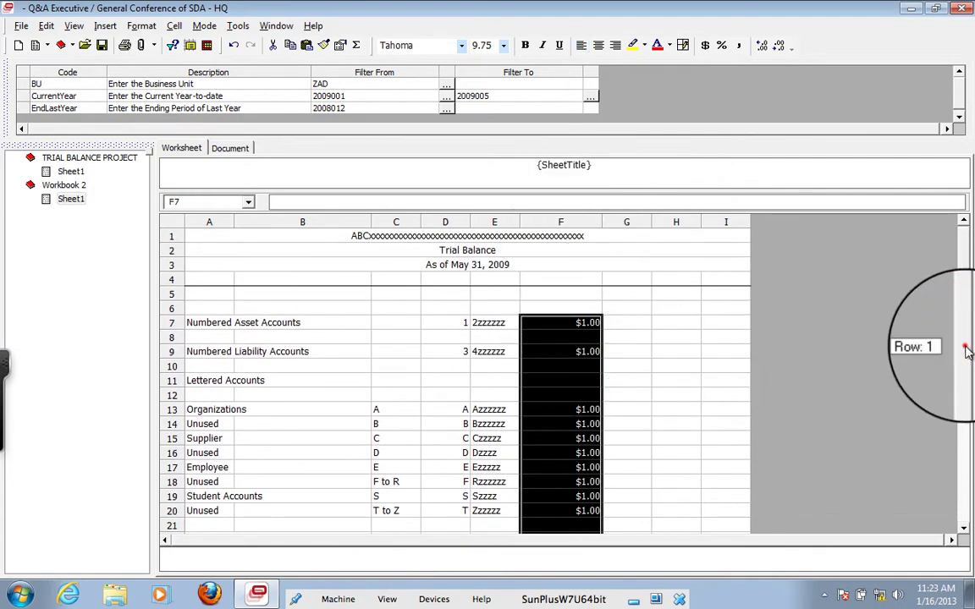
{"action": "left_click_drag", "start_coordinate": [966, 352], "coordinate": [952, 490]}
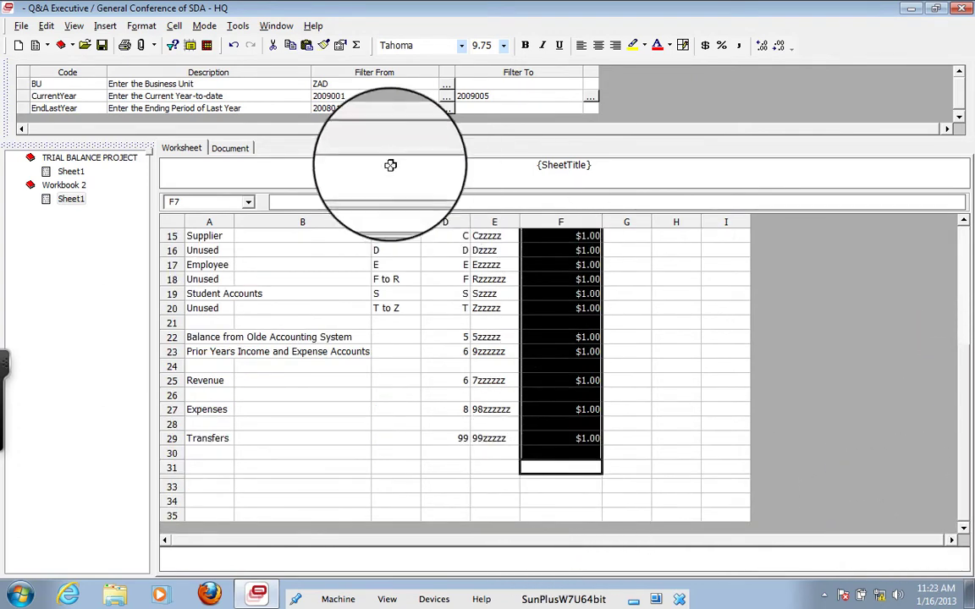
{"action": "left_click", "coordinate": [141, 44]}
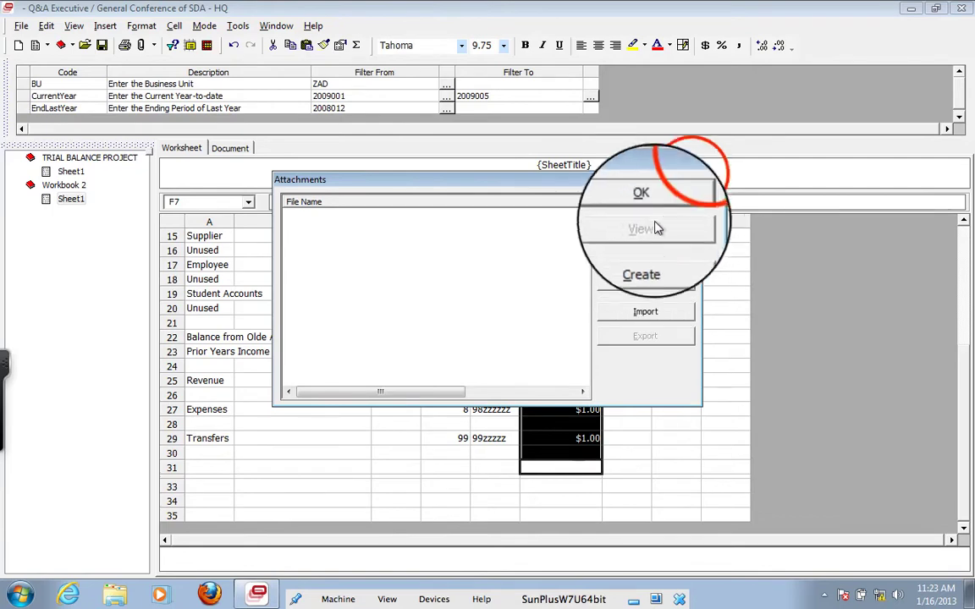
{"action": "left_click", "coordinate": [694, 180]}
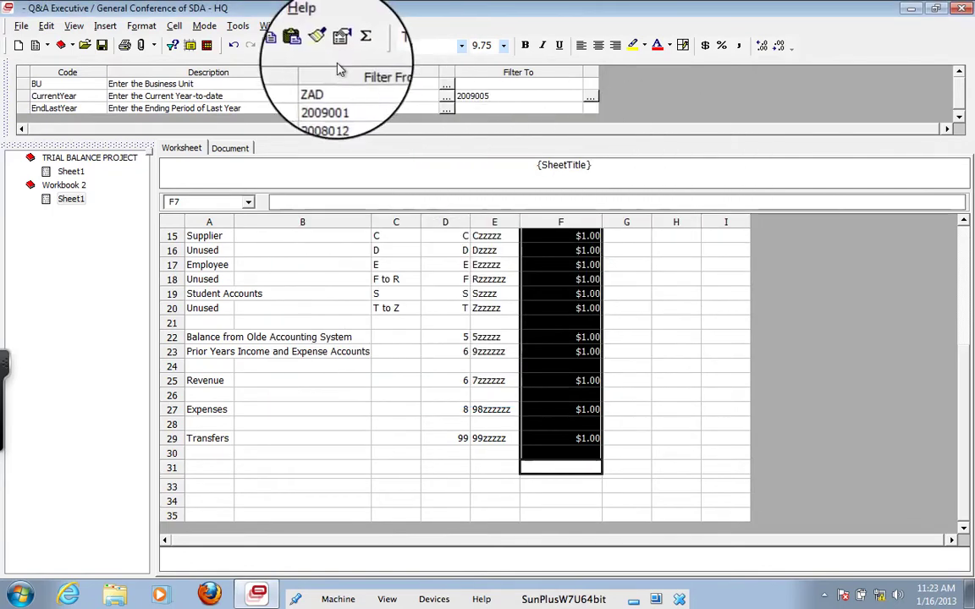
{"action": "left_click", "coordinate": [357, 47]}
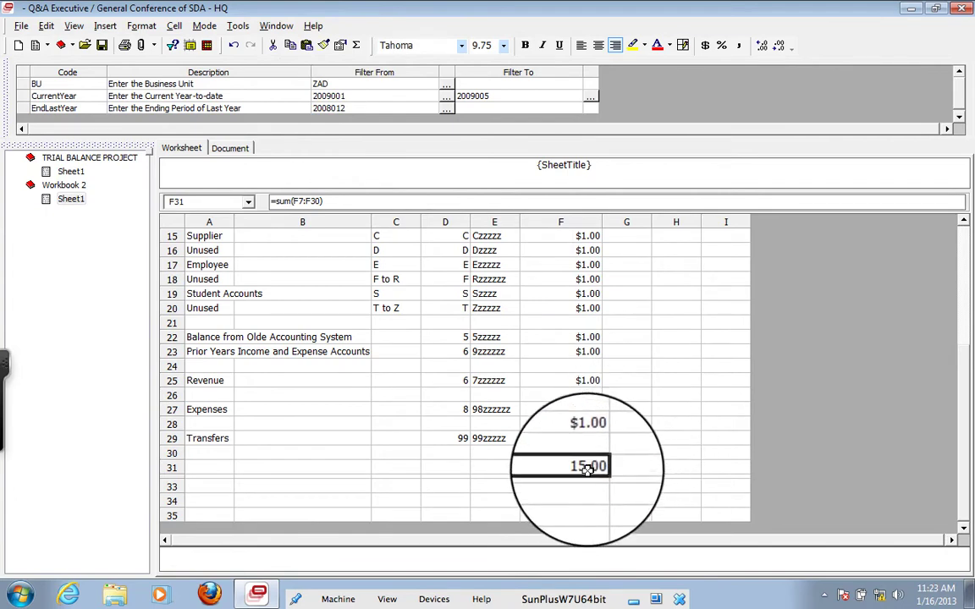
Step: Apply the comma number format to the amounts and total in F7:F31
{"action": "left_click_drag", "start_coordinate": [587, 470], "coordinate": [582, 326]}
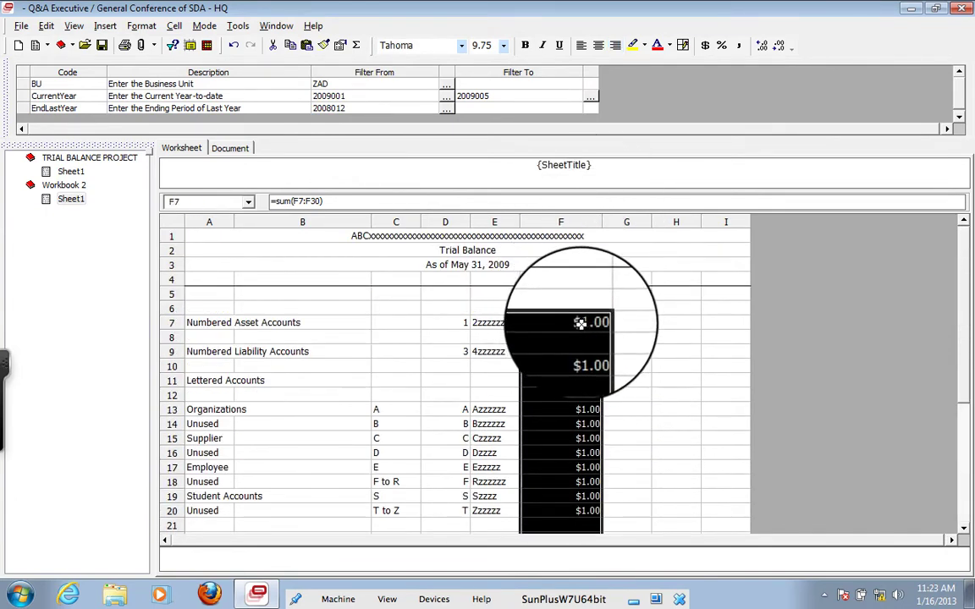
{"action": "left_click", "coordinate": [739, 47]}
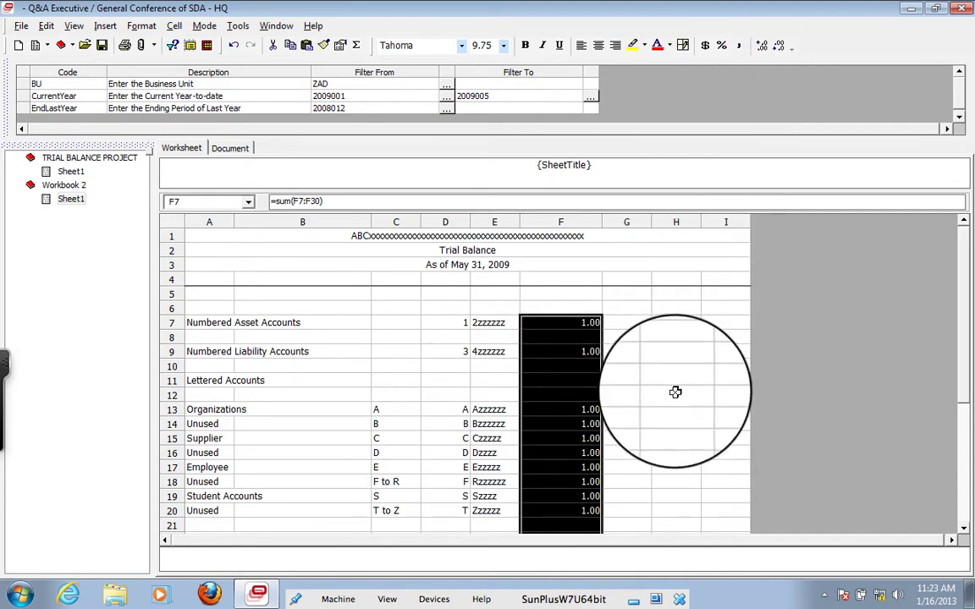
{"action": "scroll", "coordinate": [675, 391], "scroll_direction": "down", "scroll_amount": 4}
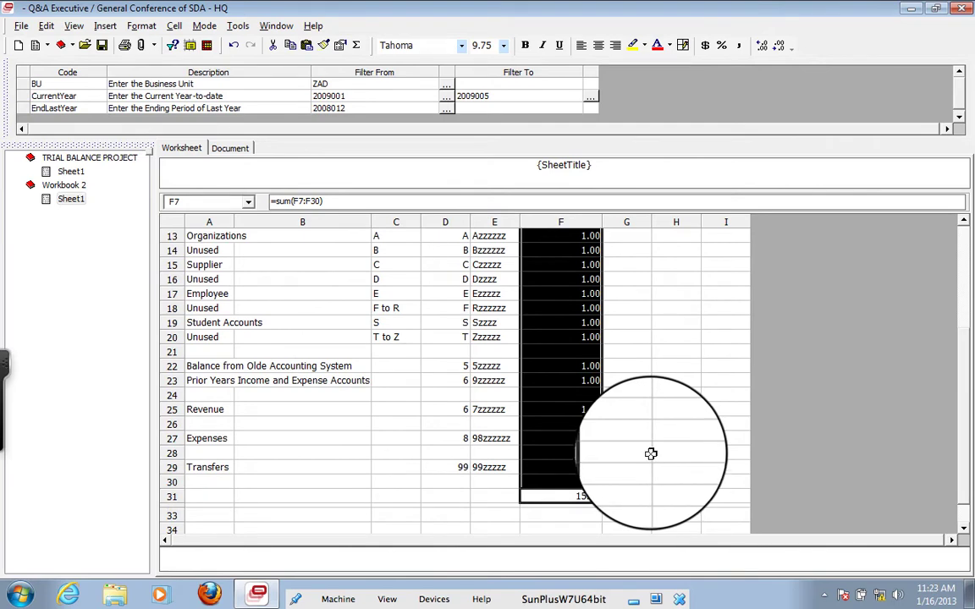
Step: Add a solid bottom border to the Transfers amount cell F29
{"action": "left_click", "coordinate": [572, 466]}
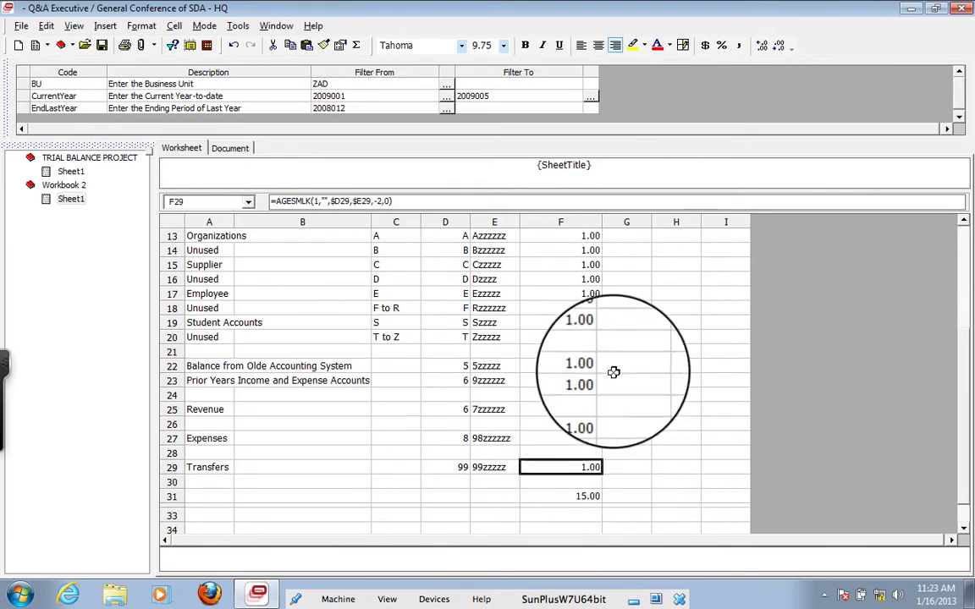
{"action": "left_click", "coordinate": [683, 44]}
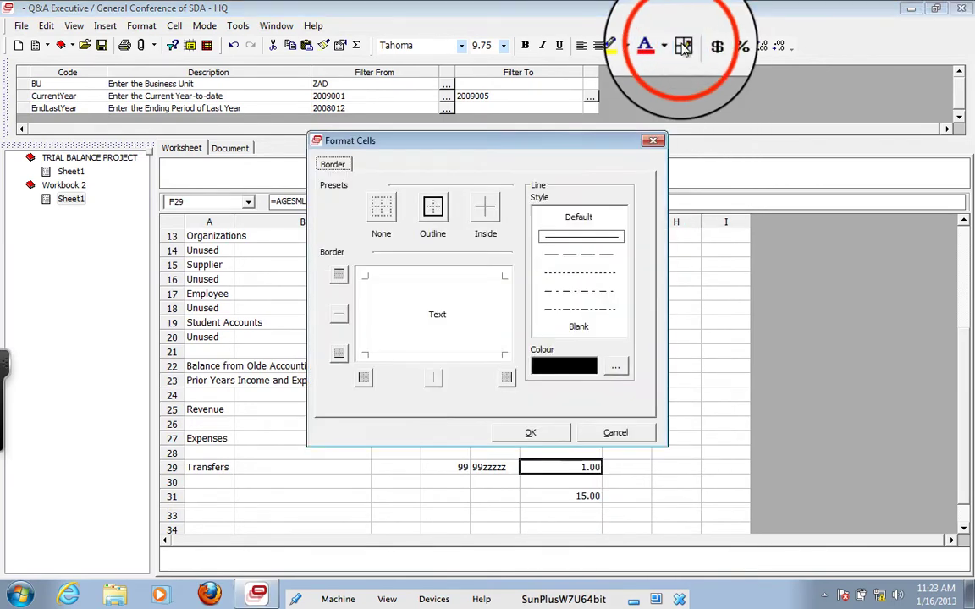
{"action": "left_click", "coordinate": [491, 355]}
{"action": "left_click", "coordinate": [546, 436]}
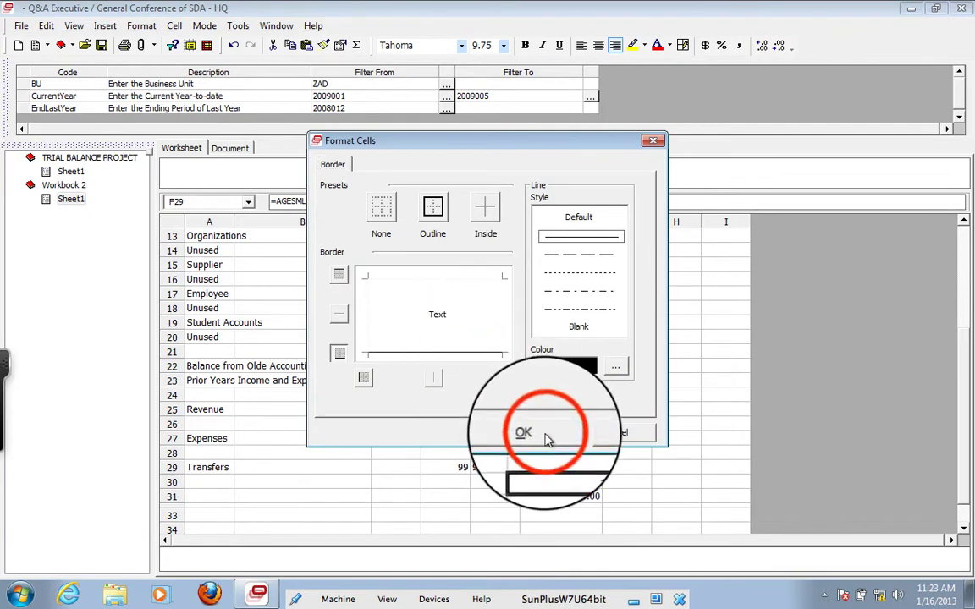
Step: Increase the height of the thin row 32 beneath the total and select cell F32
{"action": "left_click", "coordinate": [572, 506]}
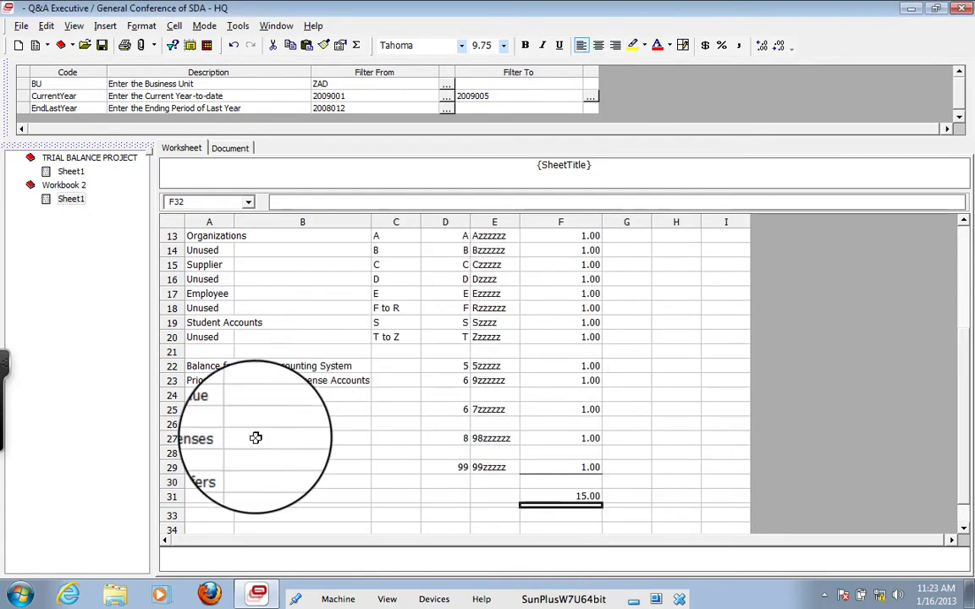
{"action": "left_click_drag", "start_coordinate": [173, 506], "coordinate": [171, 523]}
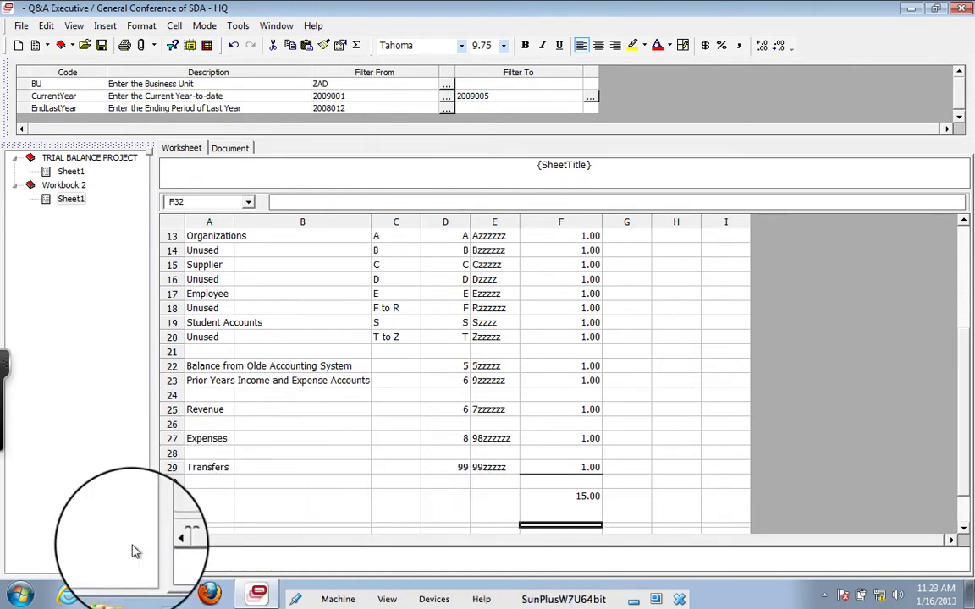
{"action": "left_click", "coordinate": [180, 524]}
{"action": "left_click_drag", "start_coordinate": [174, 521], "coordinate": [173, 514]}
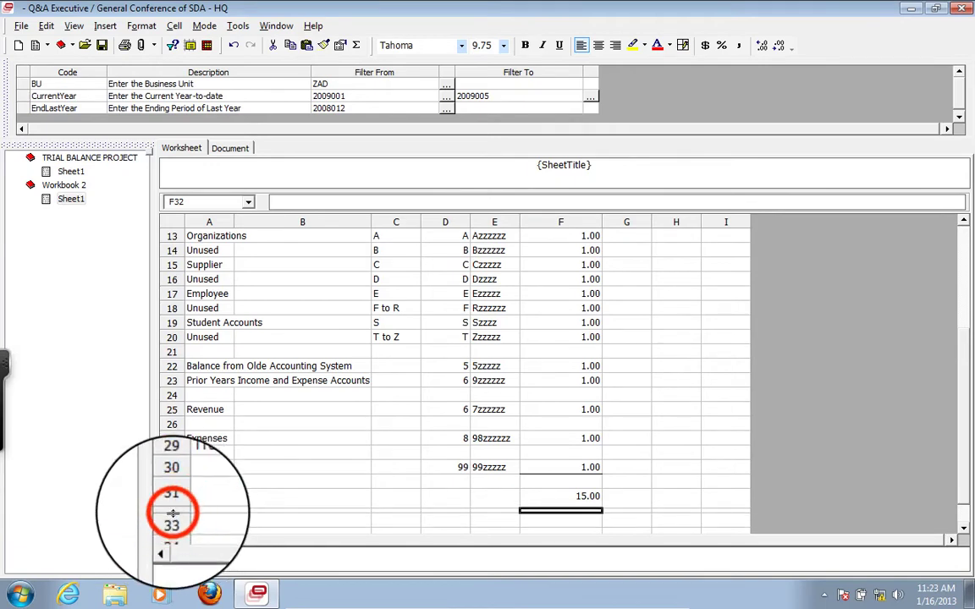
{"action": "left_click", "coordinate": [592, 512]}
{"action": "left_click", "coordinate": [586, 520]}
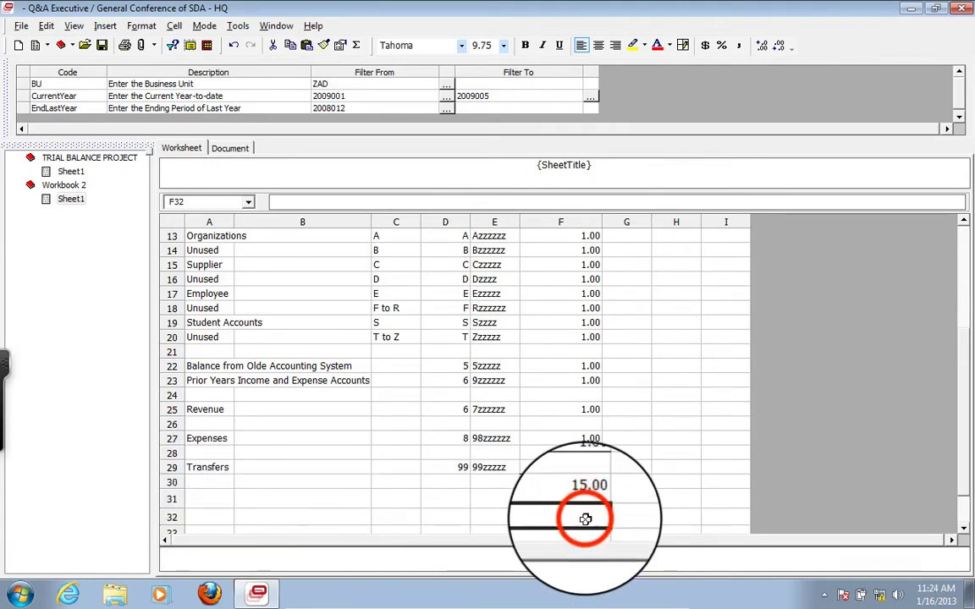
Step: Add solid top and bottom borders to cell F32 beneath the total
{"action": "left_click", "coordinate": [683, 45]}
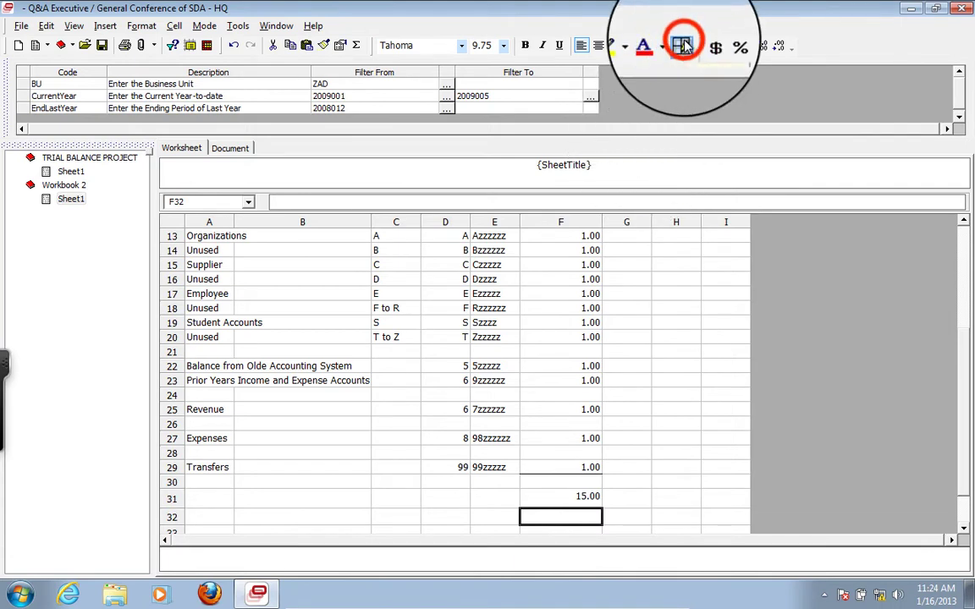
{"action": "left_click", "coordinate": [471, 276]}
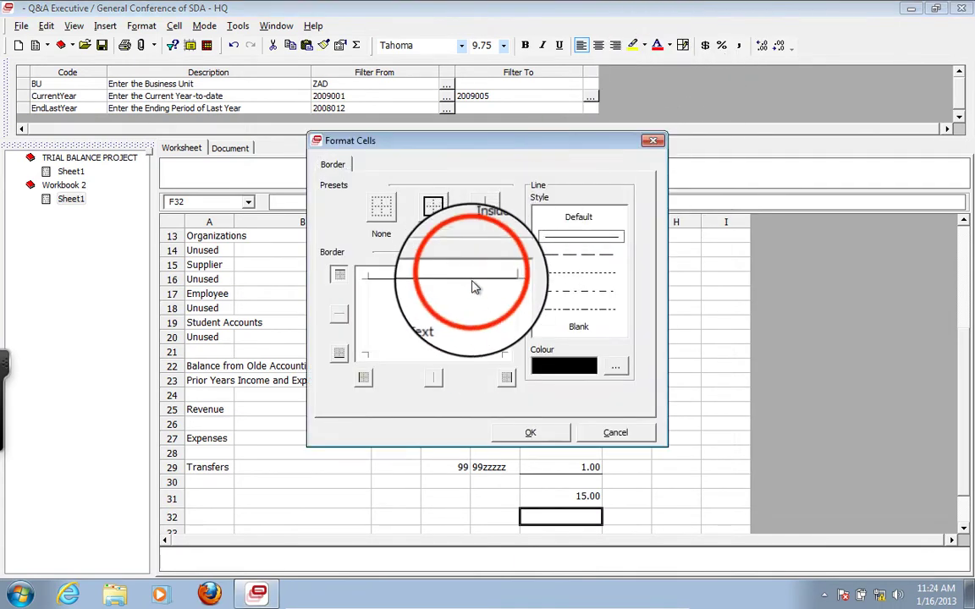
{"action": "left_click", "coordinate": [472, 353]}
{"action": "left_click", "coordinate": [531, 432]}
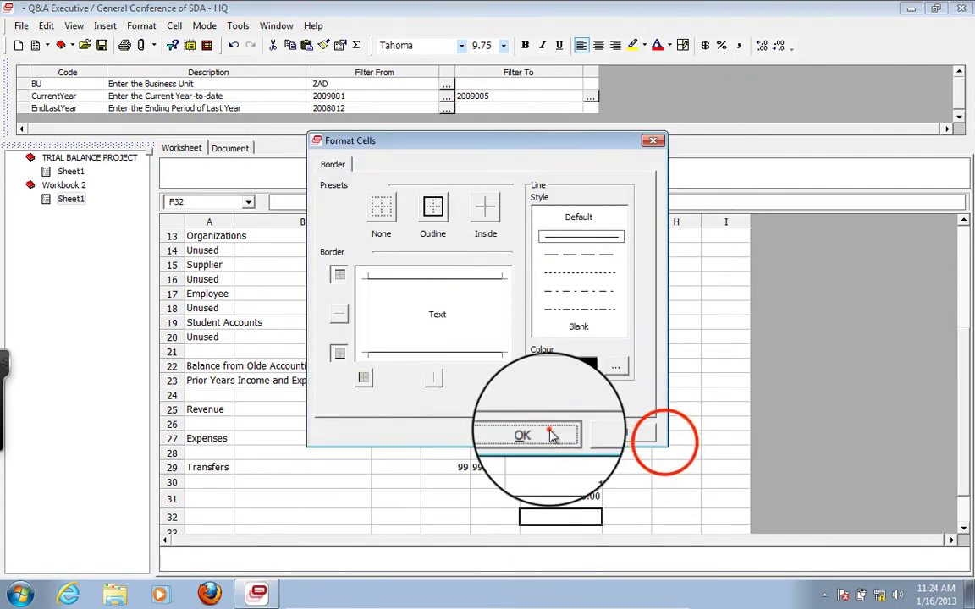
{"action": "left_click", "coordinate": [666, 446]}
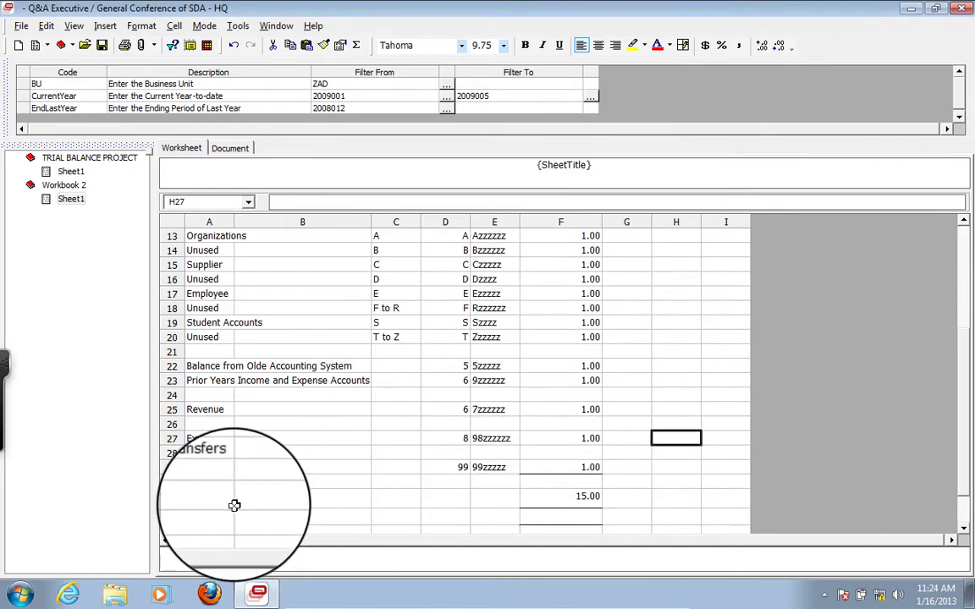
Step: Shrink row 32 so F32's borders form a double underline, and label row 31 with Total in A31 and Should be Zero in B31
{"action": "left_click", "coordinate": [169, 524]}
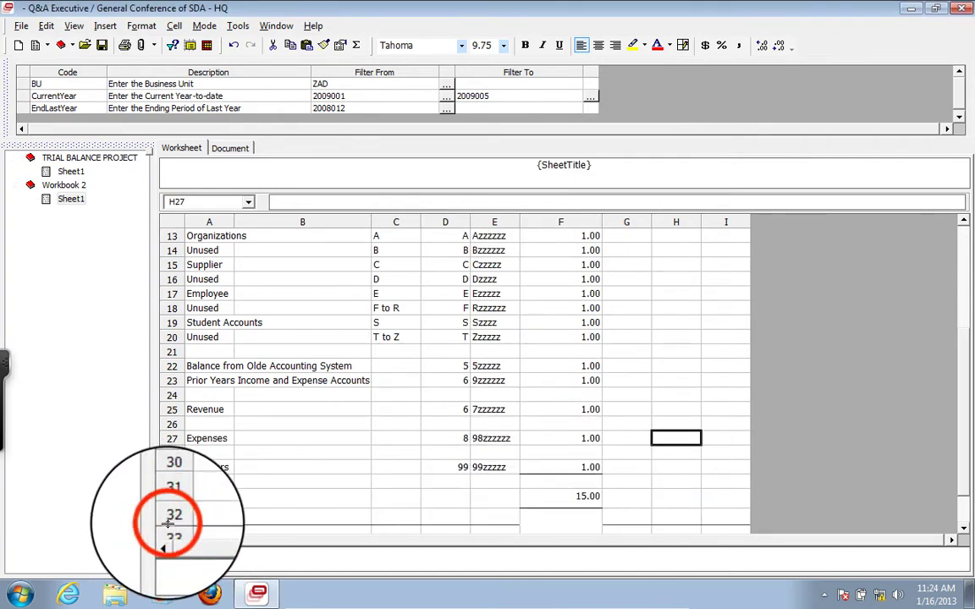
{"action": "left_click_drag", "start_coordinate": [168, 524], "coordinate": [169, 514]}
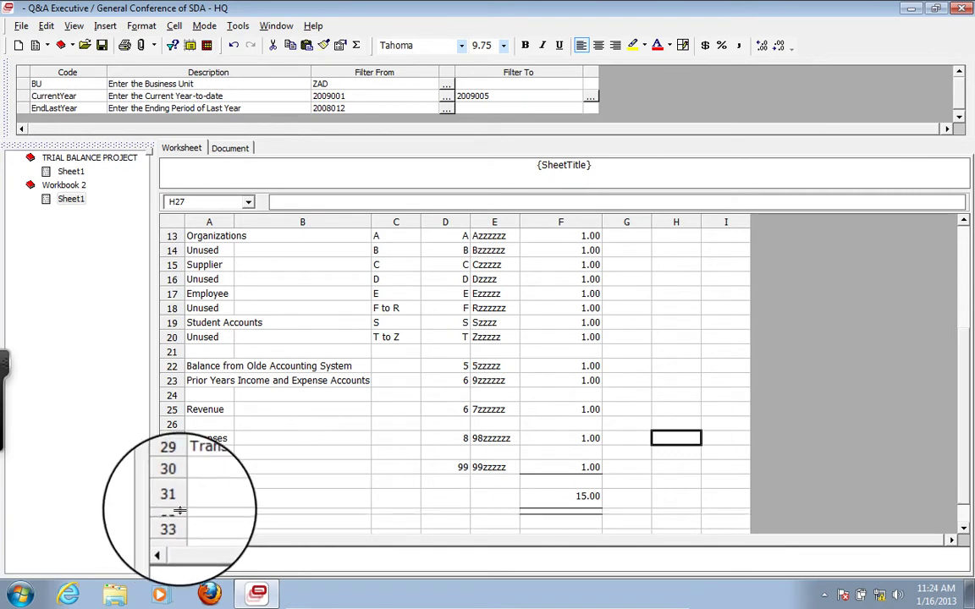
{"action": "left_click", "coordinate": [246, 496]}
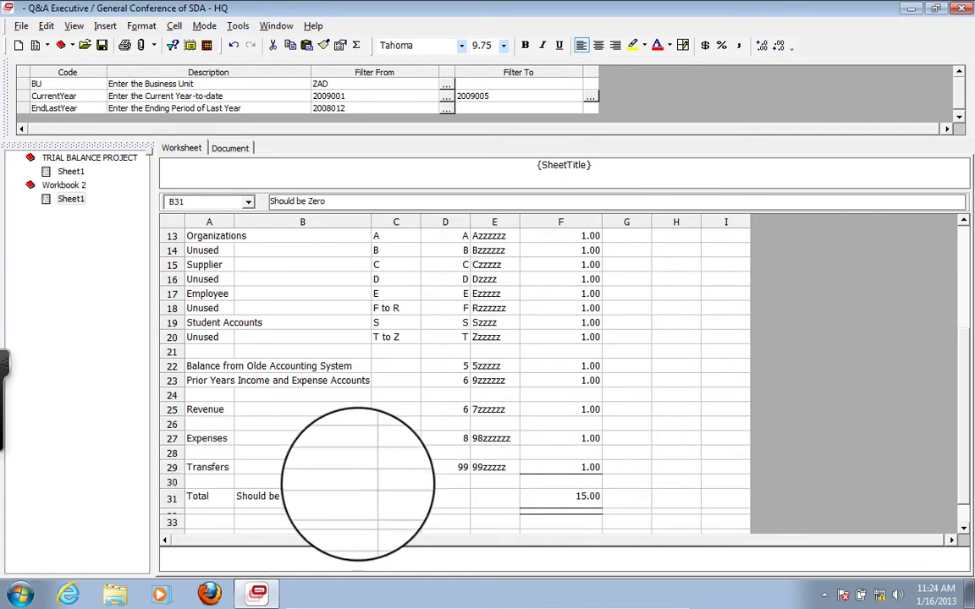
Step: Narrow column B to just fit the Should be Zero label and review the worksheet layout
{"action": "left_click", "coordinate": [373, 223]}
{"action": "left_click_drag", "start_coordinate": [373, 222], "coordinate": [307, 222]}
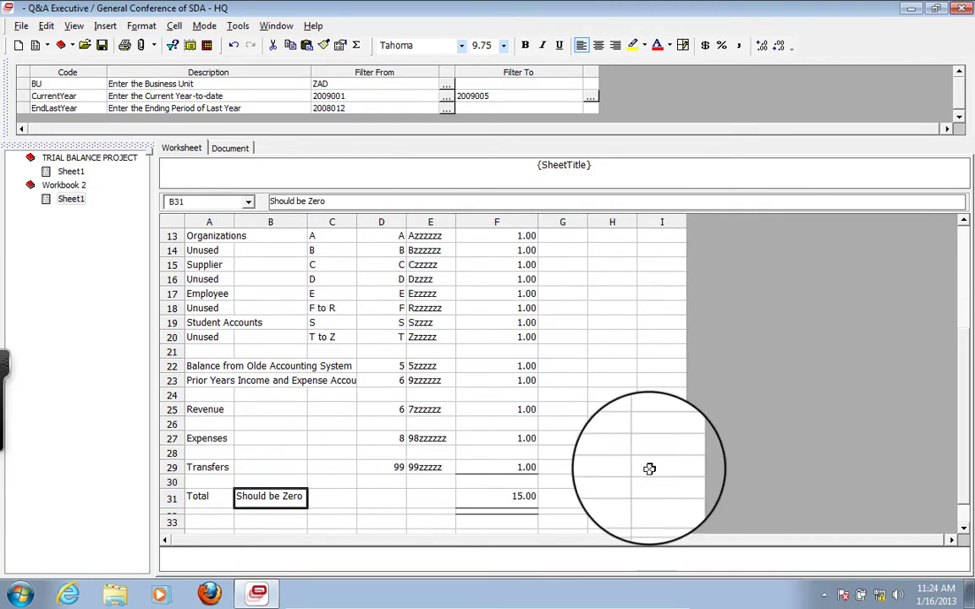
{"action": "scroll", "coordinate": [649, 469], "scroll_direction": "up", "scroll_amount": 4}
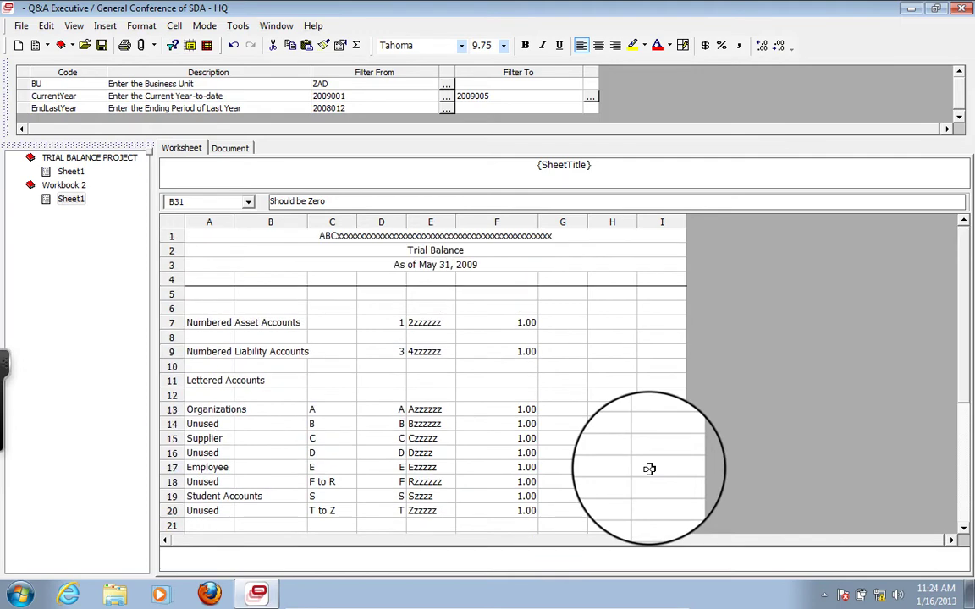
{"action": "scroll", "coordinate": [649, 469], "scroll_direction": "down", "scroll_amount": 5}
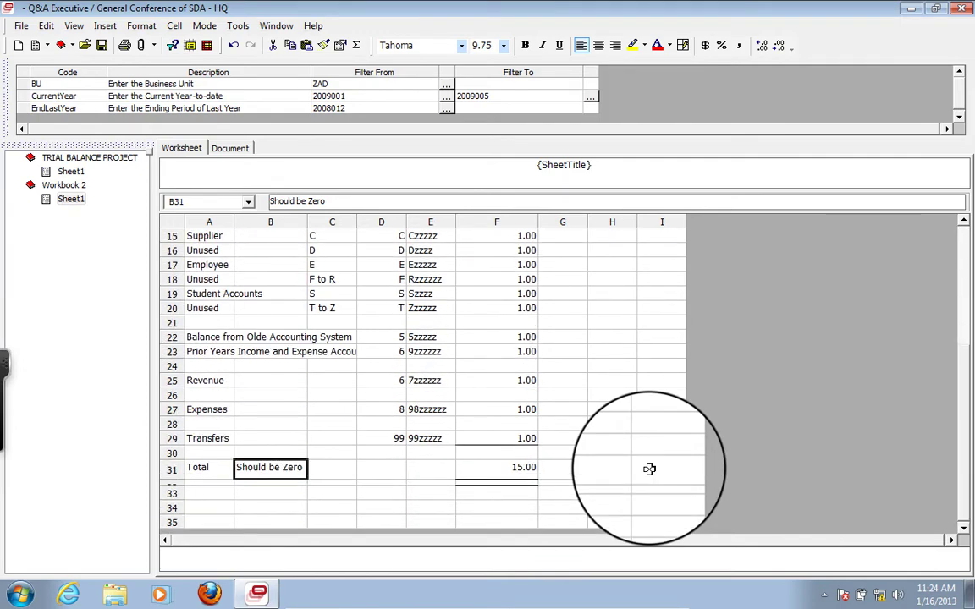
{"action": "scroll", "coordinate": [649, 468], "scroll_direction": "up", "scroll_amount": 4}
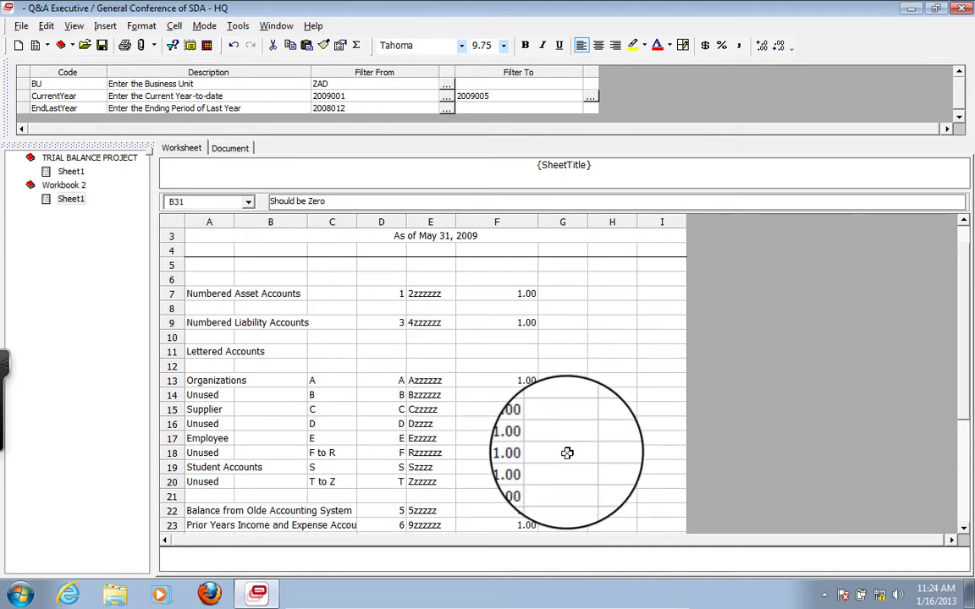
{"action": "scroll", "coordinate": [567, 453], "scroll_direction": "down", "scroll_amount": 3}
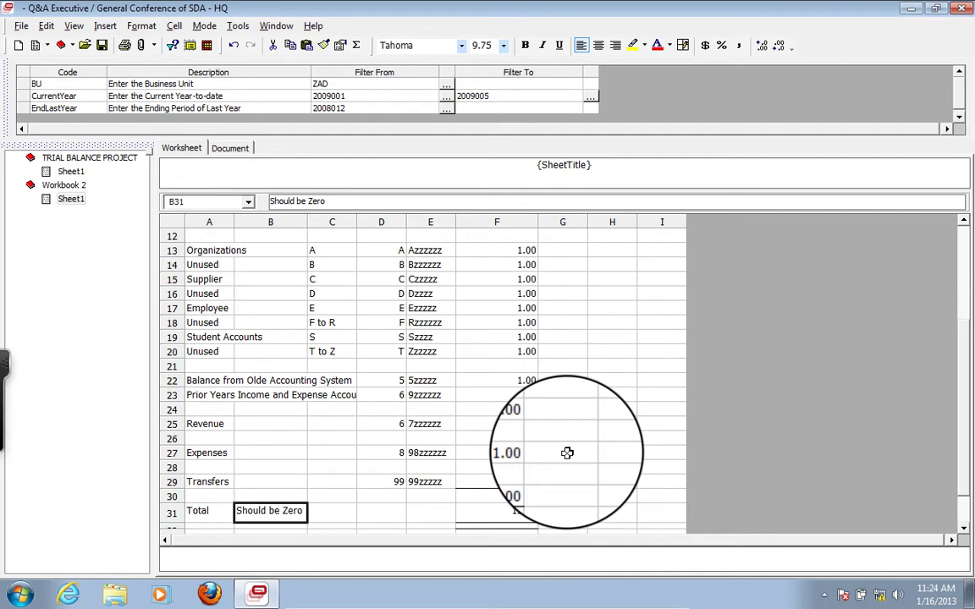
{"action": "scroll", "coordinate": [567, 453], "scroll_direction": "up", "scroll_amount": 2}
{"action": "scroll", "coordinate": [567, 452], "scroll_direction": "down", "scroll_amount": 3}
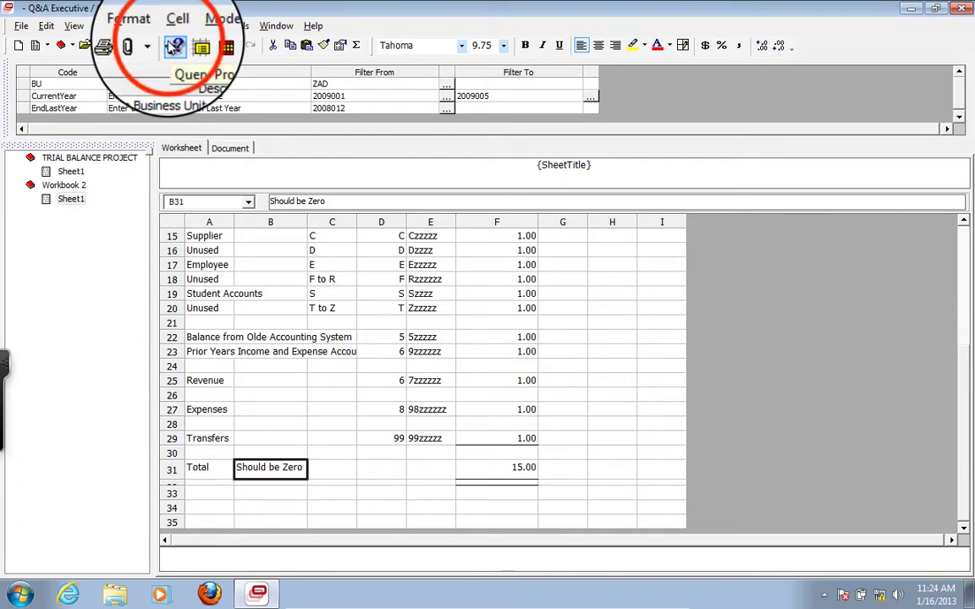
Step: Switch to the query prompts and confirm the CurrentYear filter as 2009001 to 2009005 and EndLastYear as 2008012
{"action": "left_click", "coordinate": [174, 47]}
{"action": "left_click", "coordinate": [338, 93]}
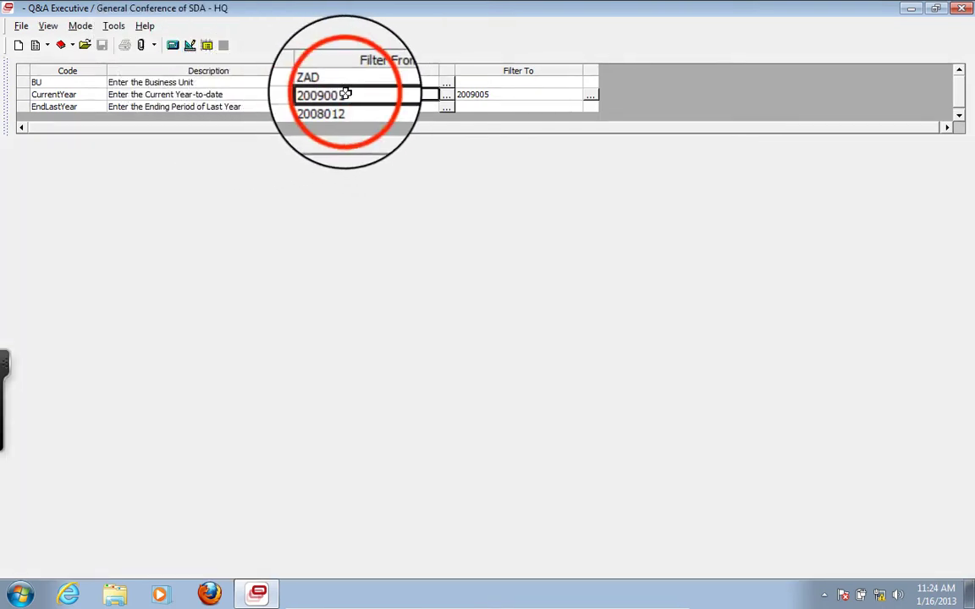
{"action": "double_click", "coordinate": [345, 93]}
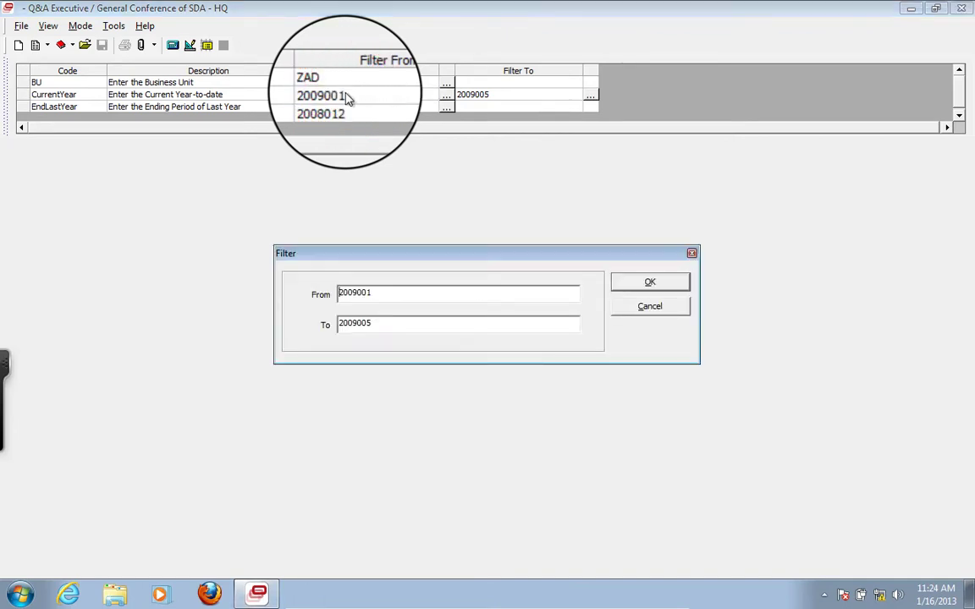
{"action": "left_click", "coordinate": [358, 292]}
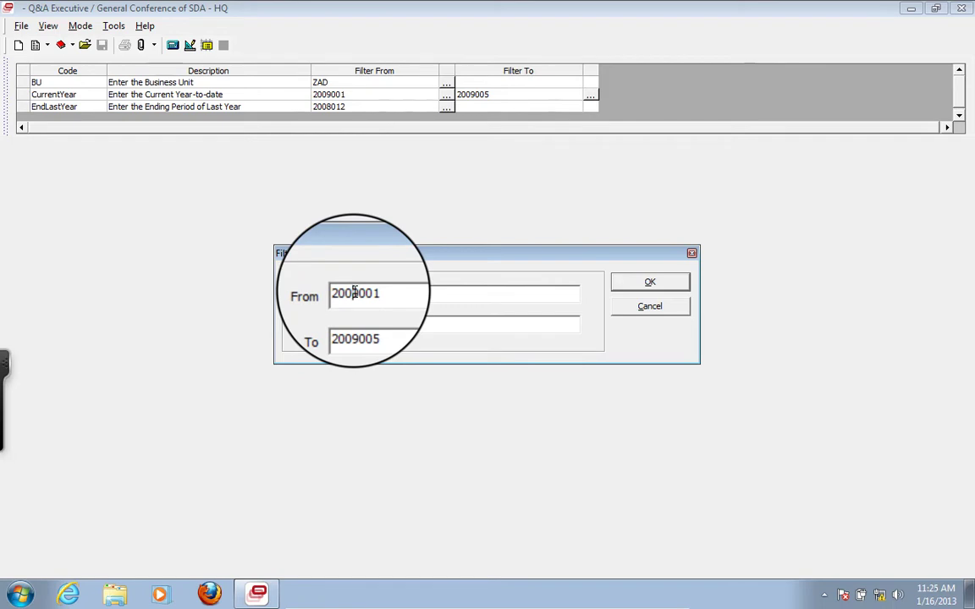
{"action": "left_click", "coordinate": [356, 293]}
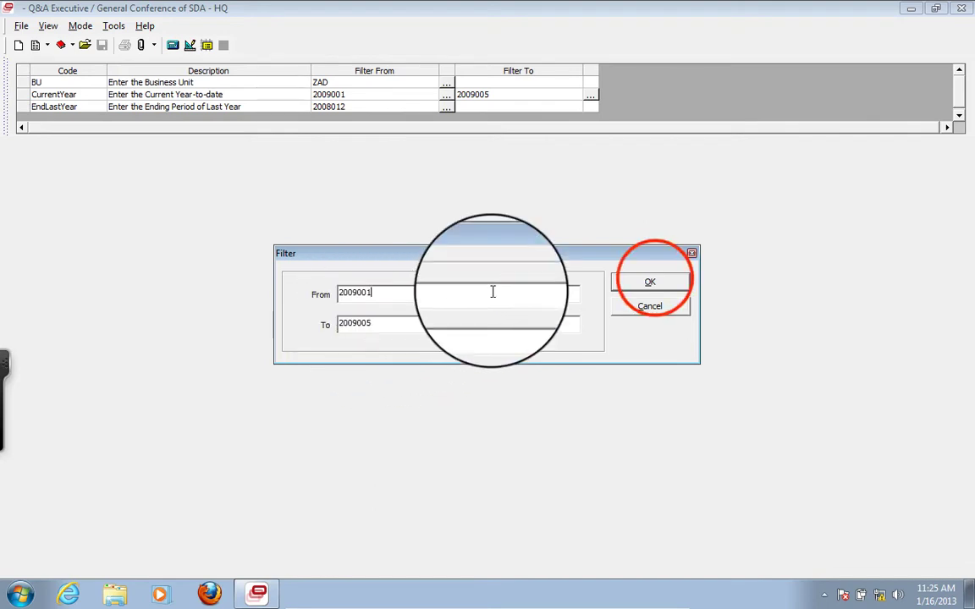
{"action": "left_click", "coordinate": [654, 279]}
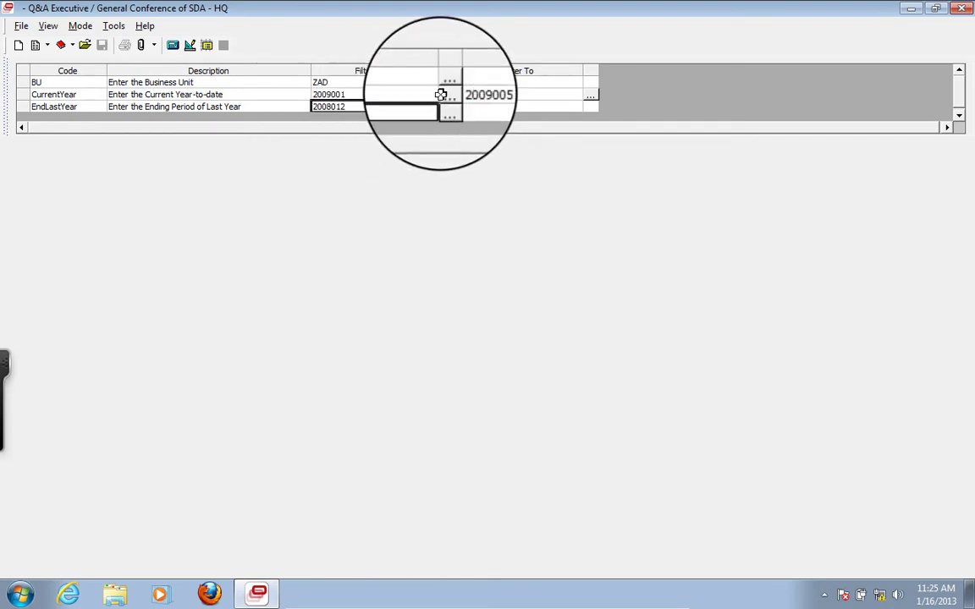
{"action": "left_click", "coordinate": [375, 110]}
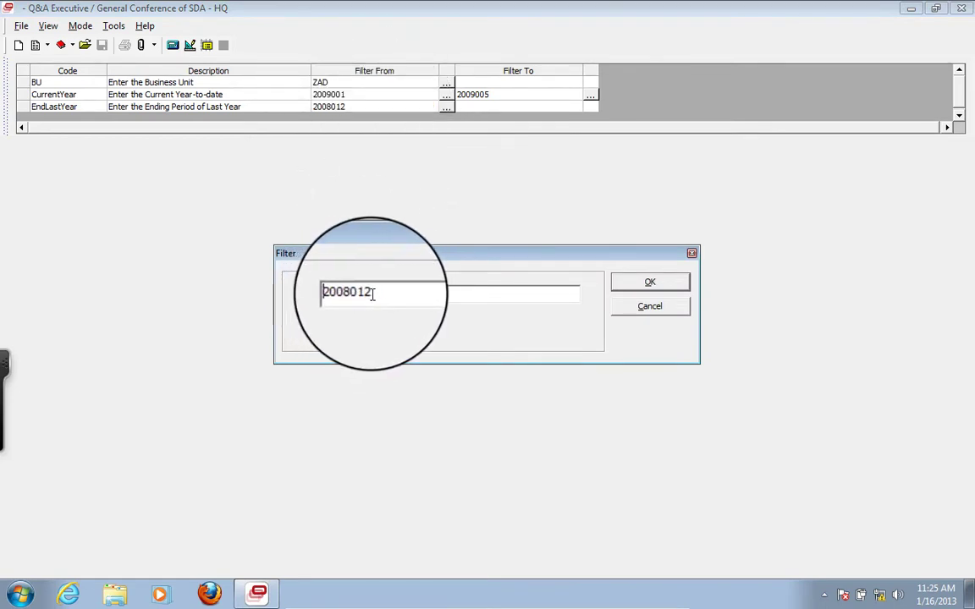
{"action": "left_click", "coordinate": [651, 282]}
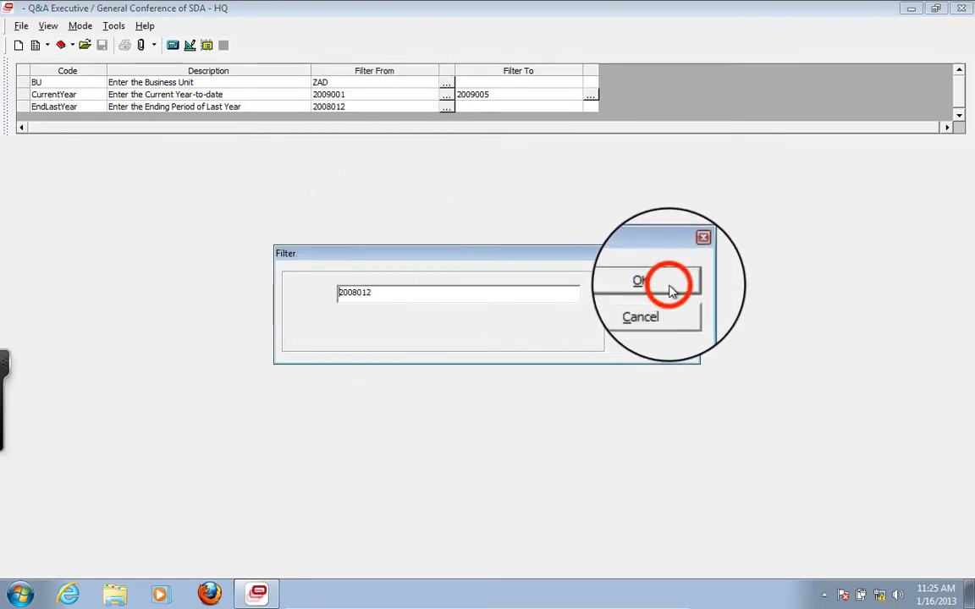
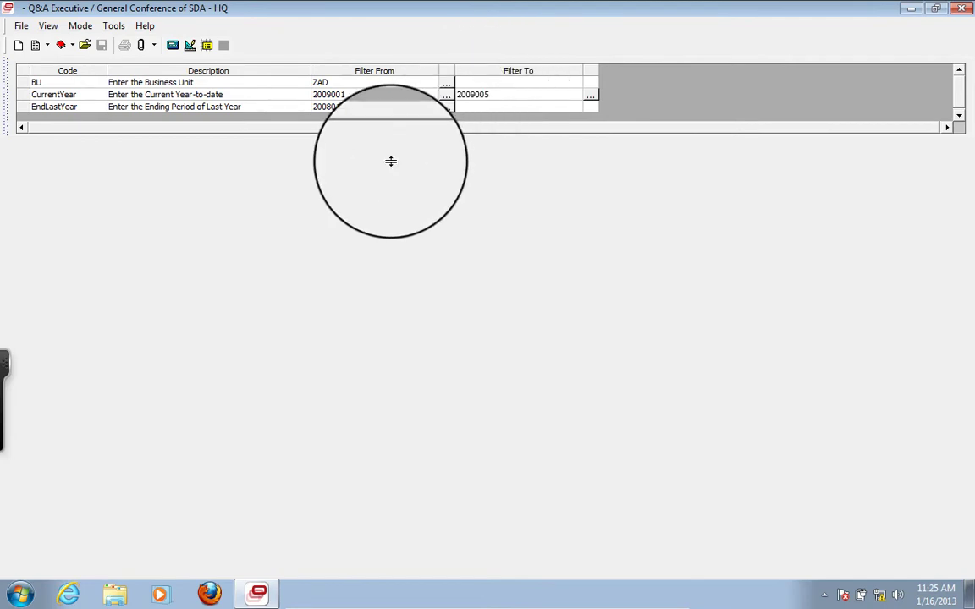
Step: Extract the primary worksheets and check the trial balance total in row 31 and the report heading
{"action": "left_click", "coordinate": [175, 50]}
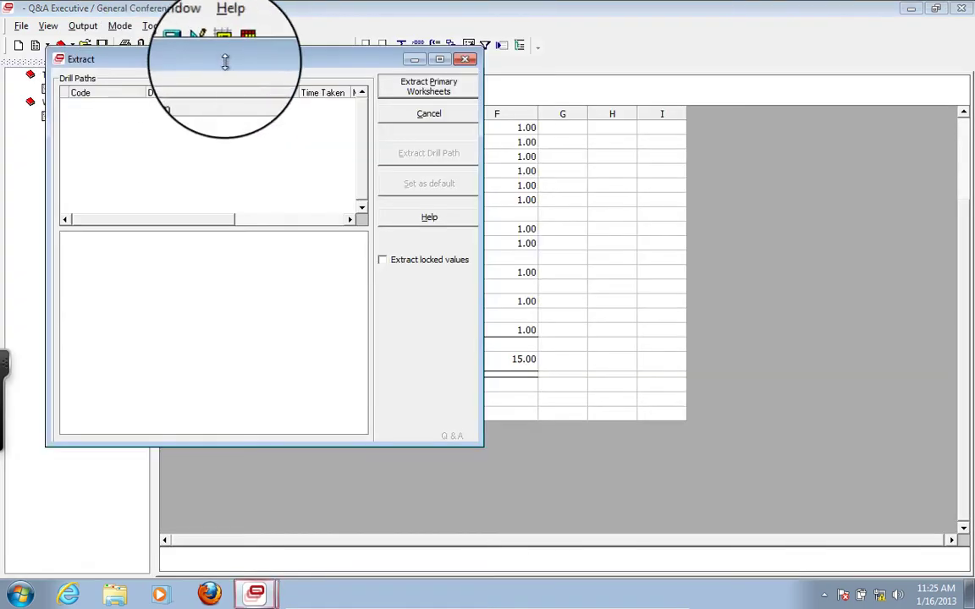
{"action": "left_click", "coordinate": [416, 93]}
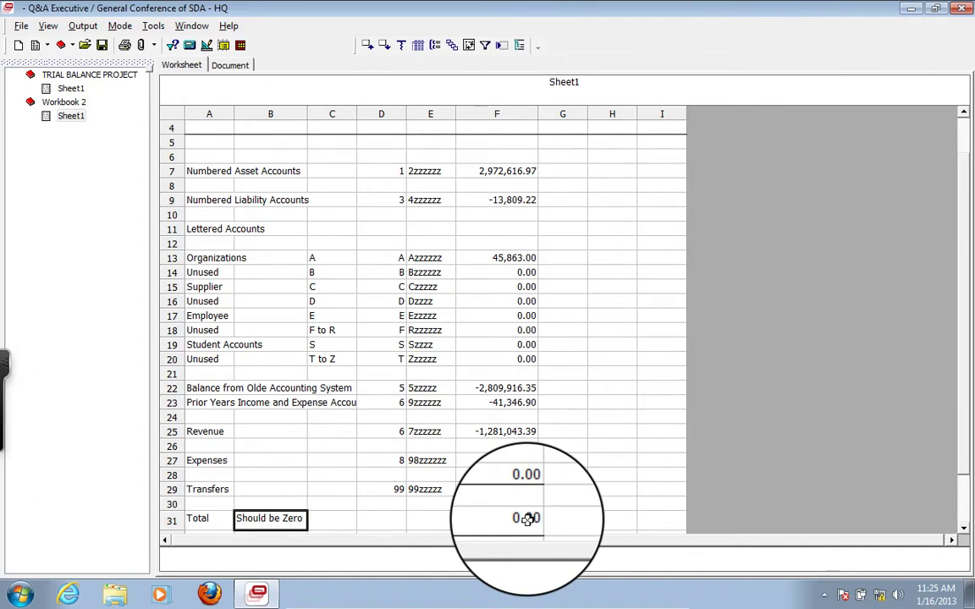
{"action": "left_click", "coordinate": [562, 519]}
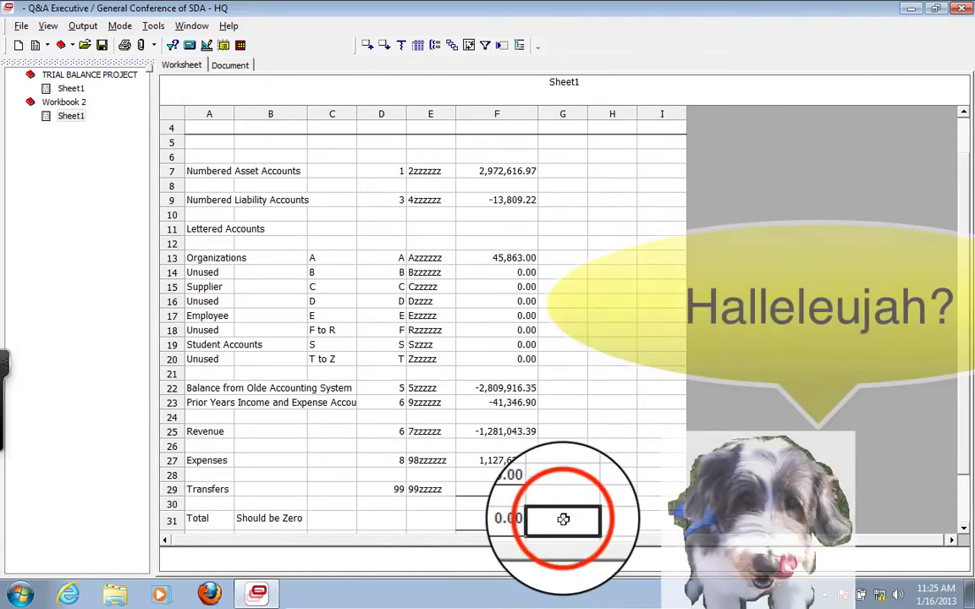
{"action": "scroll", "coordinate": [562, 519], "scroll_direction": "down", "scroll_amount": 1}
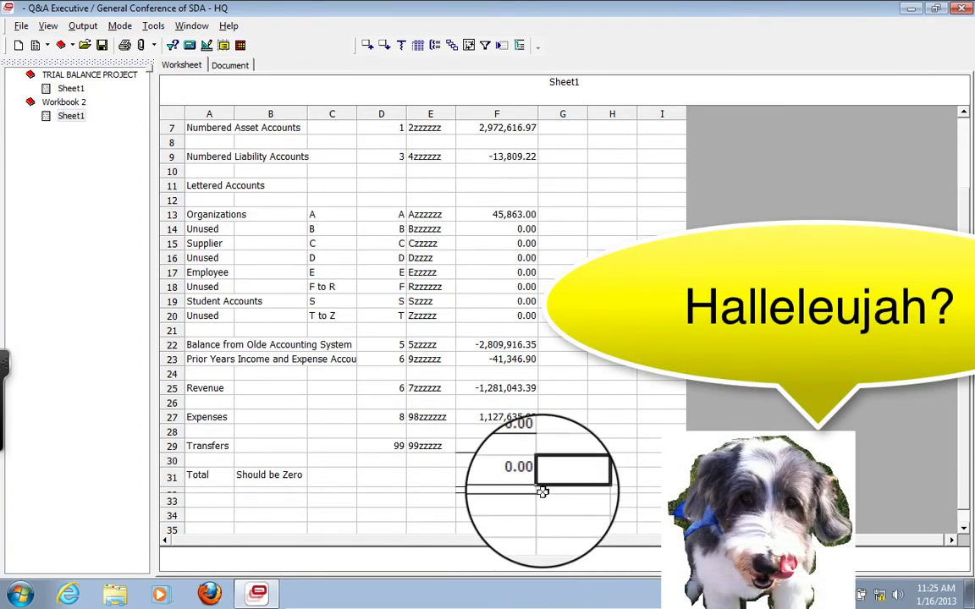
{"action": "scroll", "coordinate": [627, 336], "scroll_direction": "up", "scroll_amount": 2}
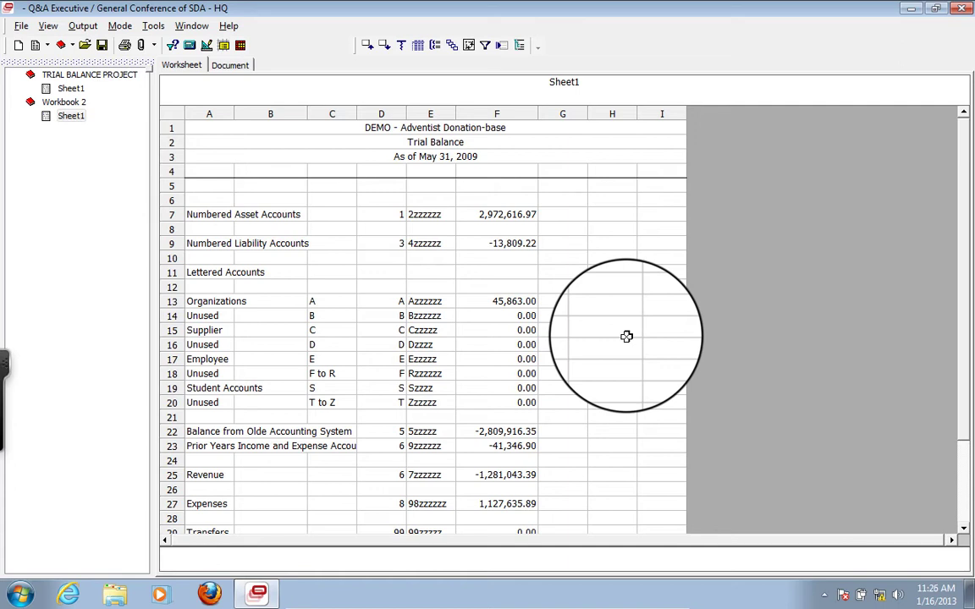
Step: Start a drilldown on the Numbered Asset Accounts amount in F7 and output the Fund Analysis Table's Analysis Code and Name
{"action": "left_click", "coordinate": [498, 215]}
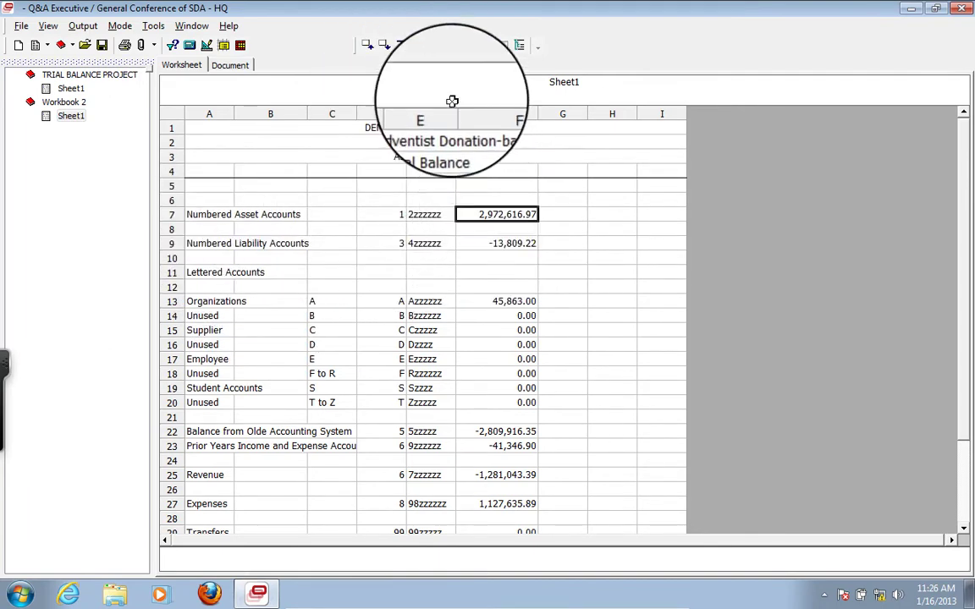
{"action": "left_click", "coordinate": [402, 47]}
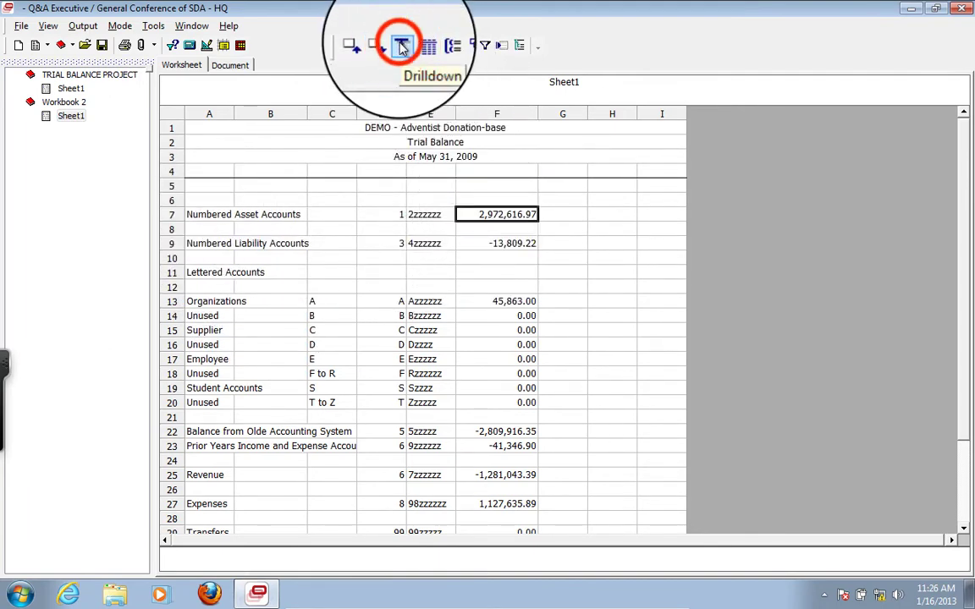
{"action": "left_click", "coordinate": [396, 78]}
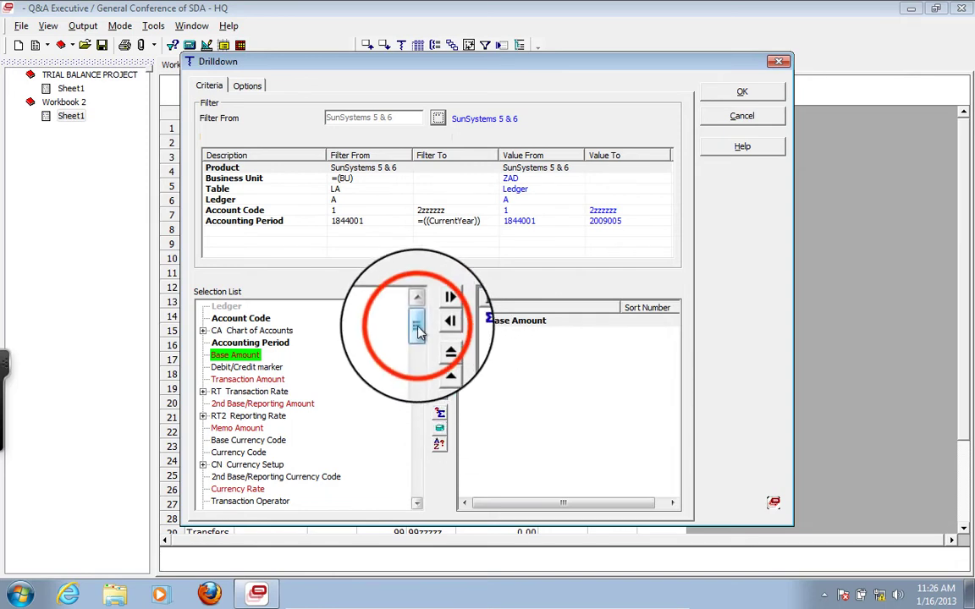
{"action": "left_click_drag", "start_coordinate": [417, 332], "coordinate": [417, 378]}
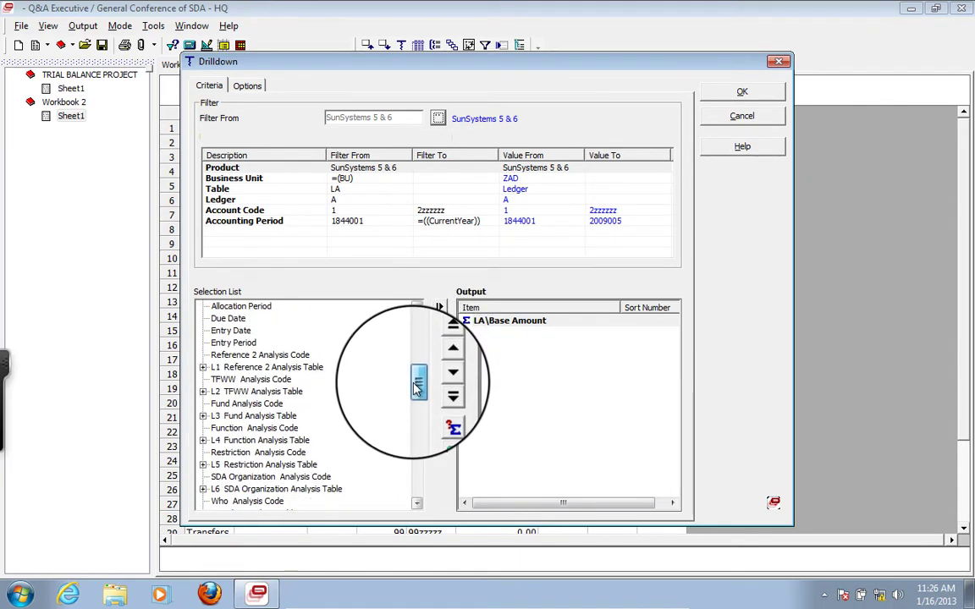
{"action": "left_click", "coordinate": [207, 412]}
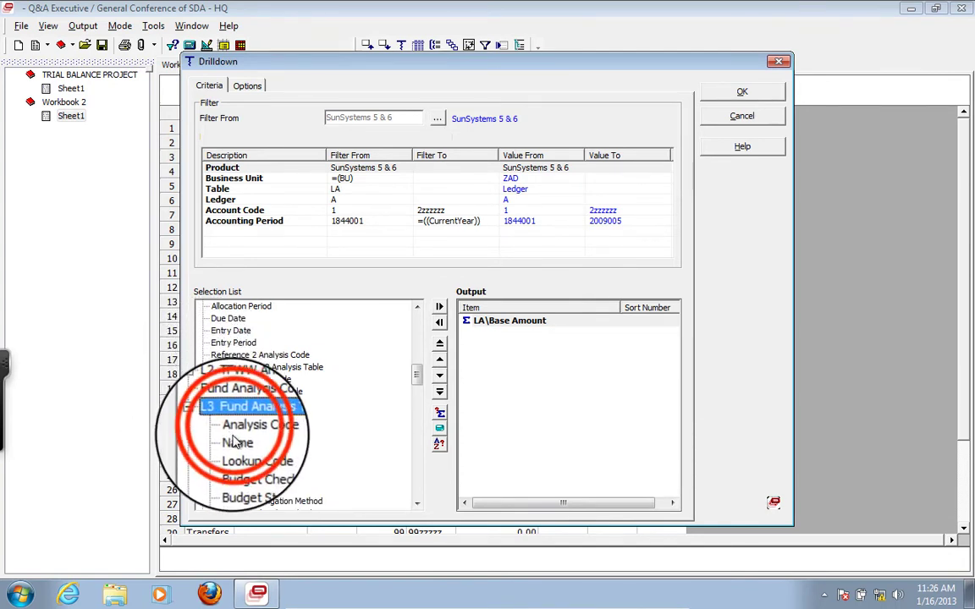
{"action": "left_click", "coordinate": [235, 433]}
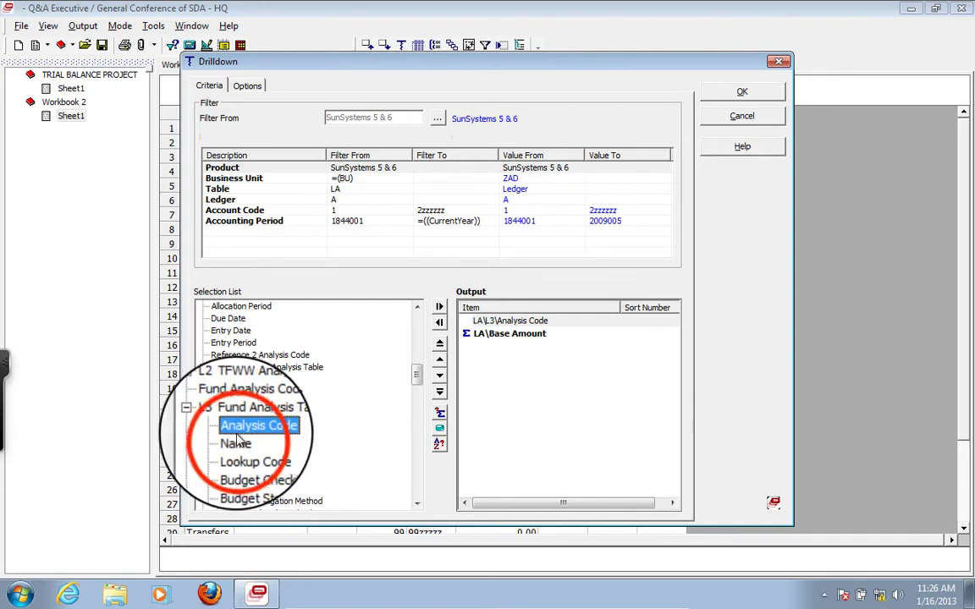
{"action": "double_click", "coordinate": [236, 441]}
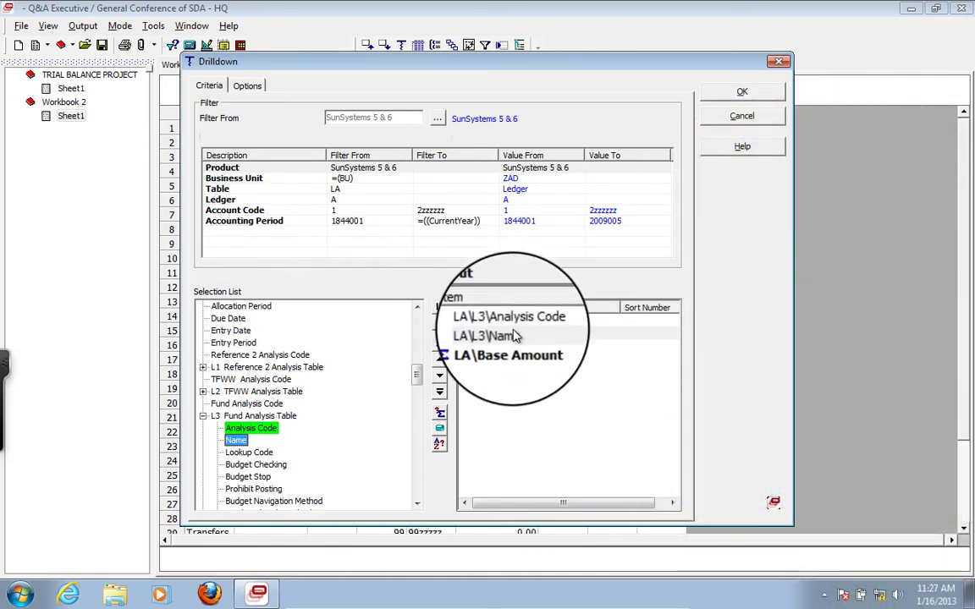
Step: Add Account Code and Description from the Chart of Accounts to the drilldown output
{"action": "left_click_drag", "start_coordinate": [416, 373], "coordinate": [416, 329]}
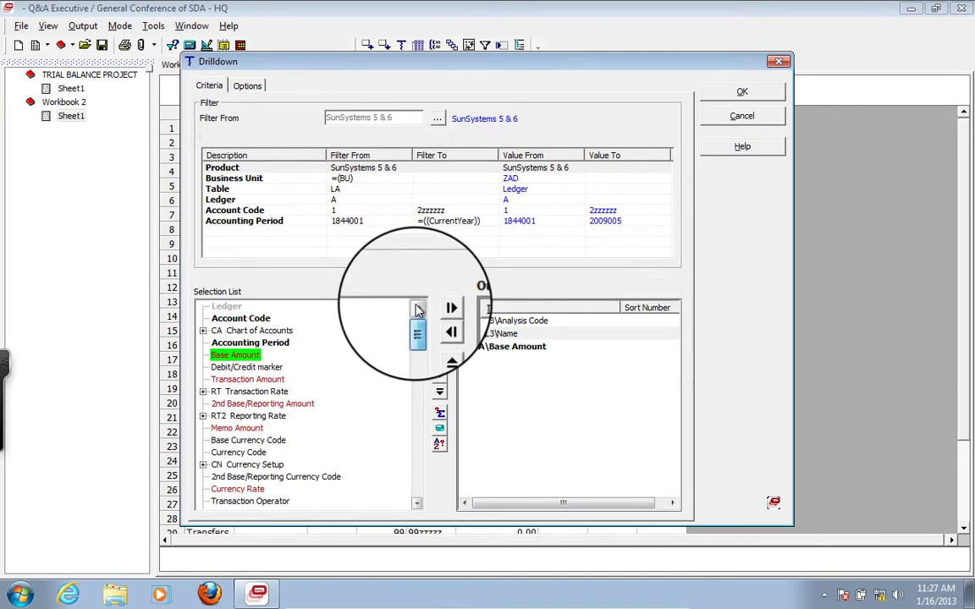
{"action": "left_click", "coordinate": [204, 332]}
{"action": "double_click", "coordinate": [251, 354]}
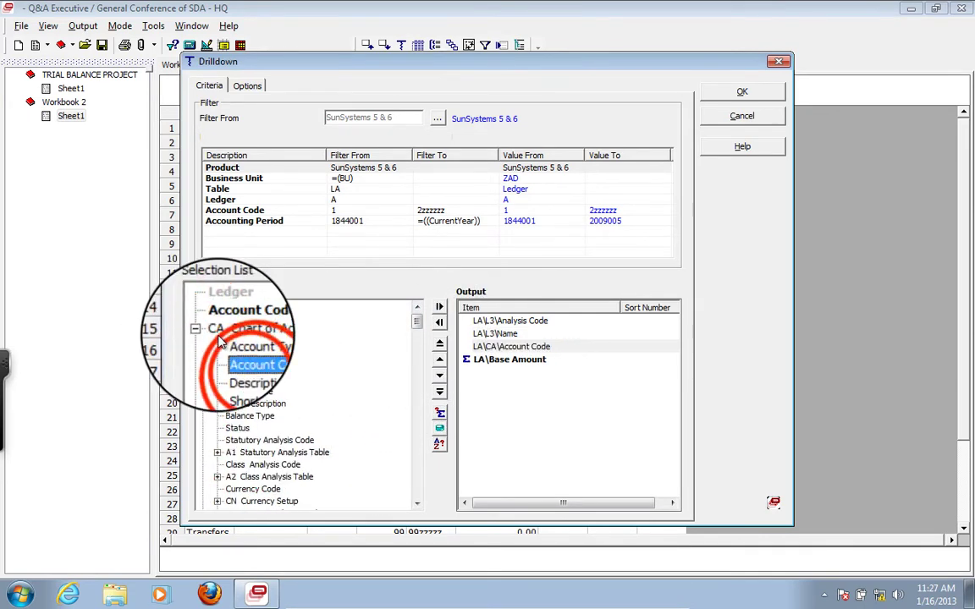
{"action": "left_click", "coordinate": [246, 366]}
{"action": "double_click", "coordinate": [246, 366]}
Step: Move the Chart of Accounts Account Code and Description above the fund fields in the drilldown output
{"action": "left_click", "coordinate": [493, 350]}
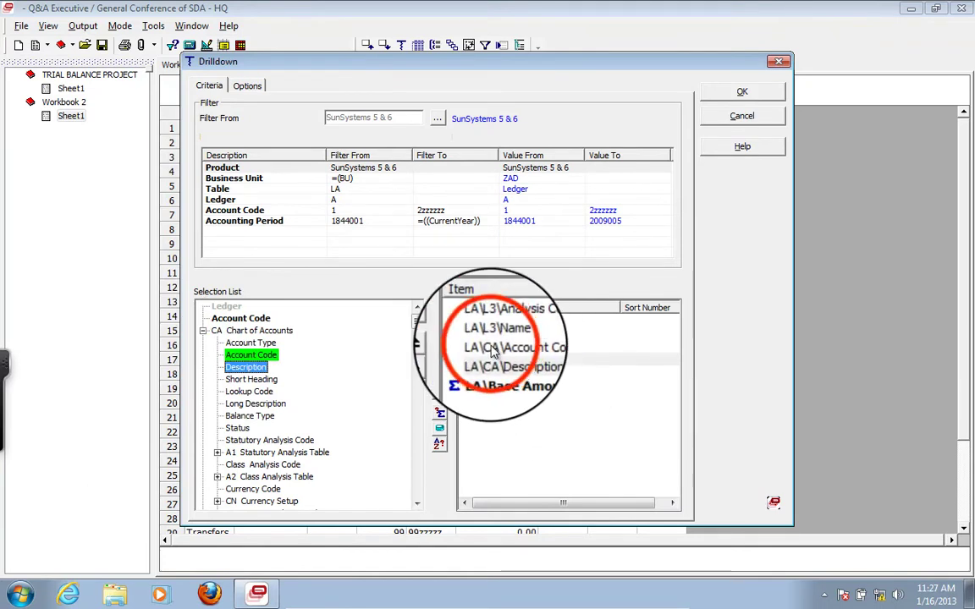
{"action": "left_click", "coordinate": [439, 364]}
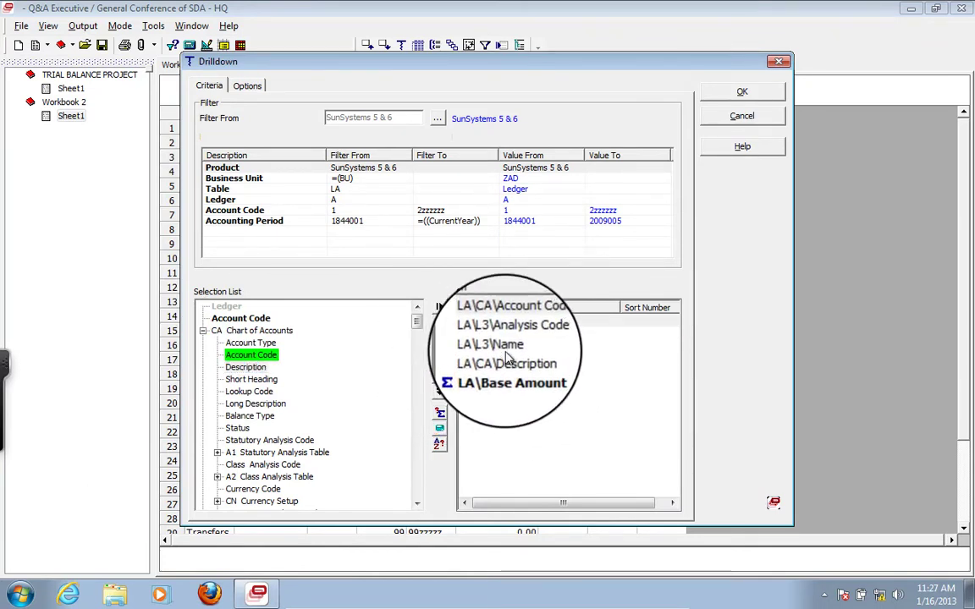
{"action": "left_click", "coordinate": [446, 364]}
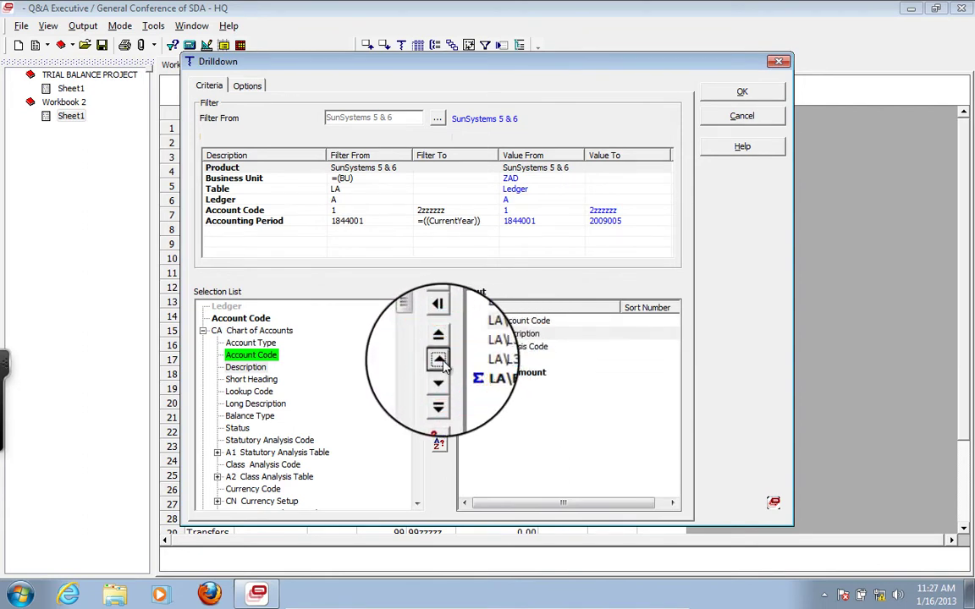
Step: Remove the fund Name from the drilldown output and run the drilldown
{"action": "left_click", "coordinate": [511, 364]}
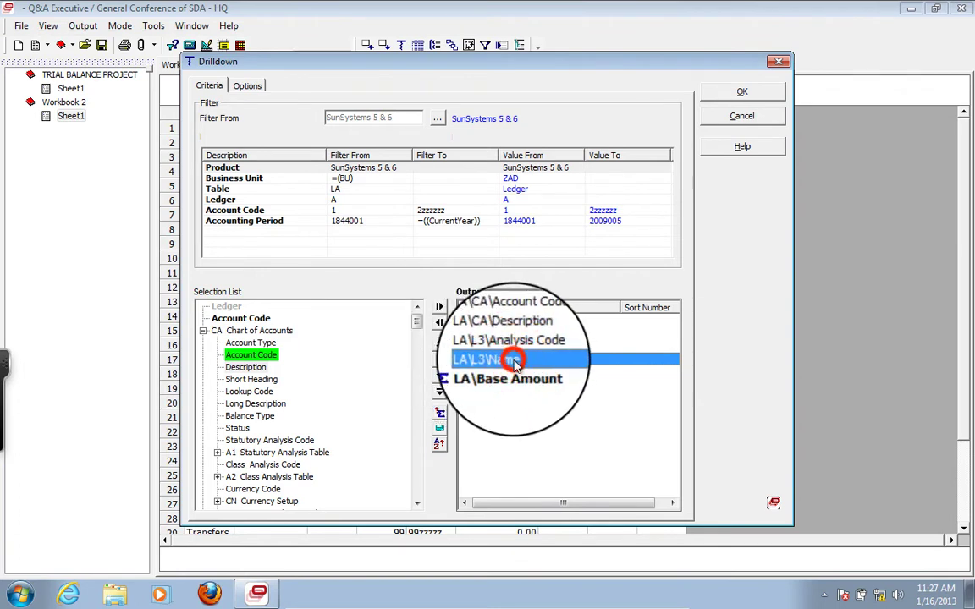
{"action": "left_click_drag", "start_coordinate": [349, 370], "coordinate": [505, 410]}
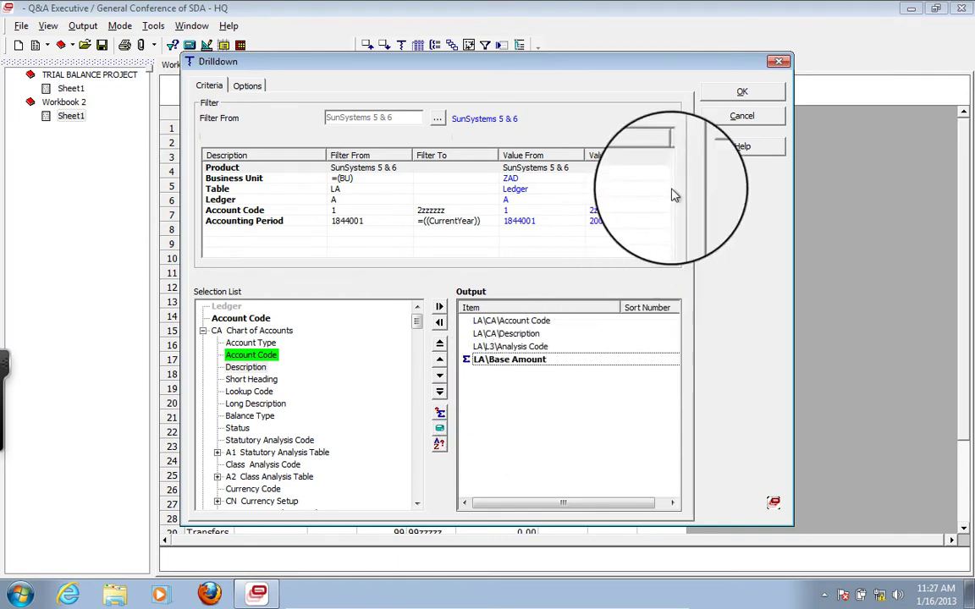
{"action": "left_click", "coordinate": [739, 93]}
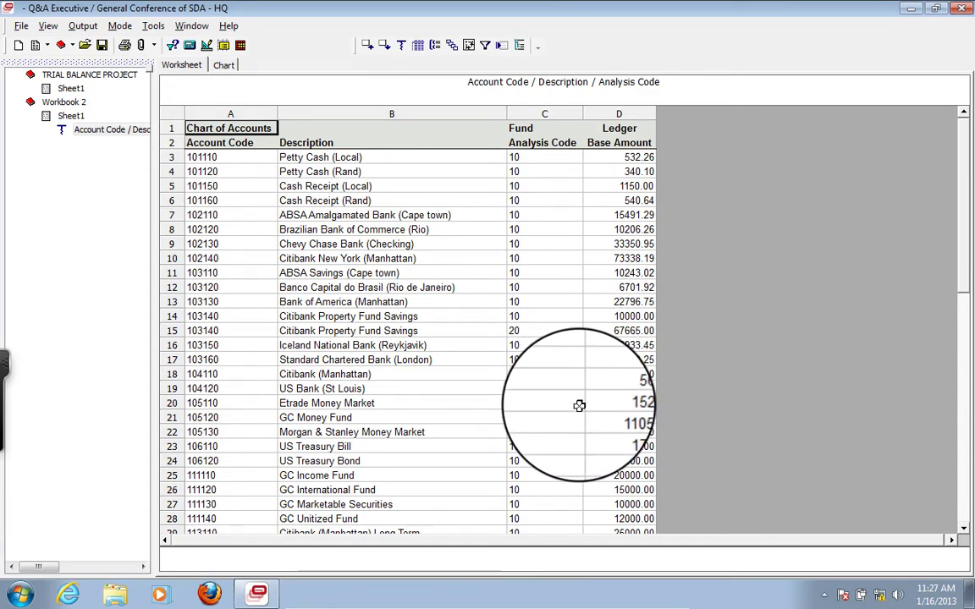
{"action": "left_click", "coordinate": [965, 222]}
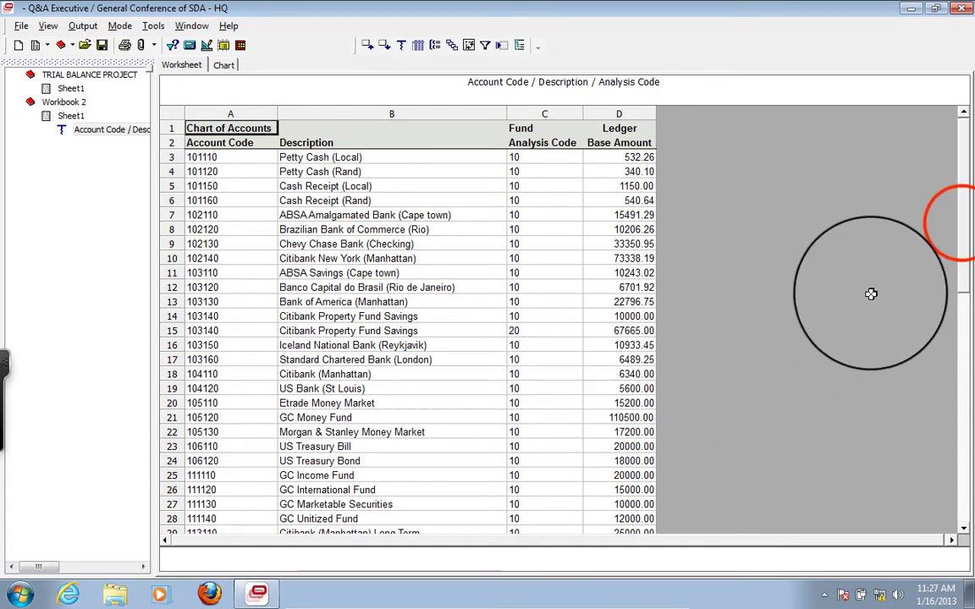
Step: Review the drilldown rows down to the total, and remove the dependent worksheets from Sheet1 of Workbook 2
{"action": "left_click_drag", "start_coordinate": [965, 228], "coordinate": [959, 414]}
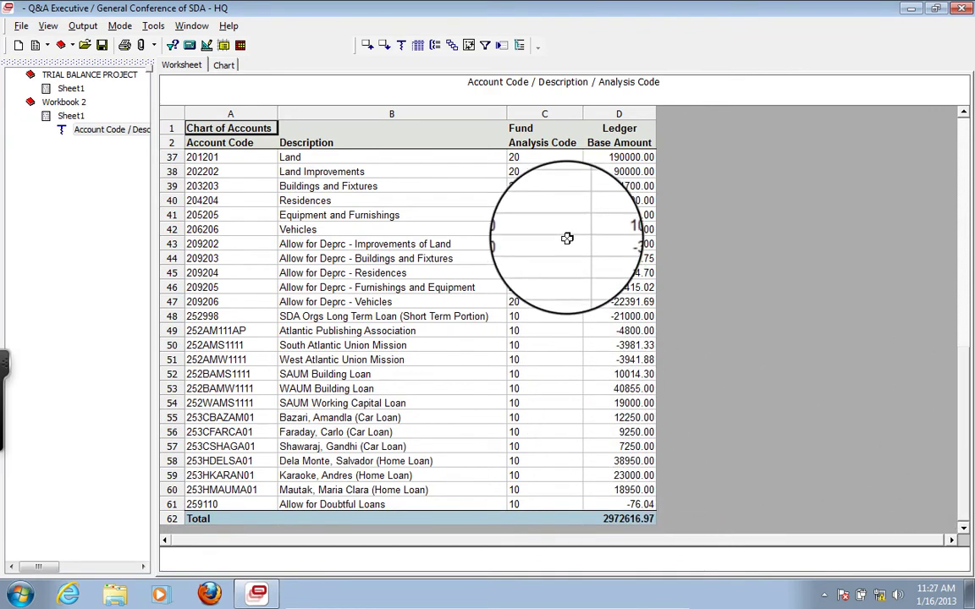
{"action": "left_click", "coordinate": [945, 400]}
{"action": "left_click", "coordinate": [966, 421]}
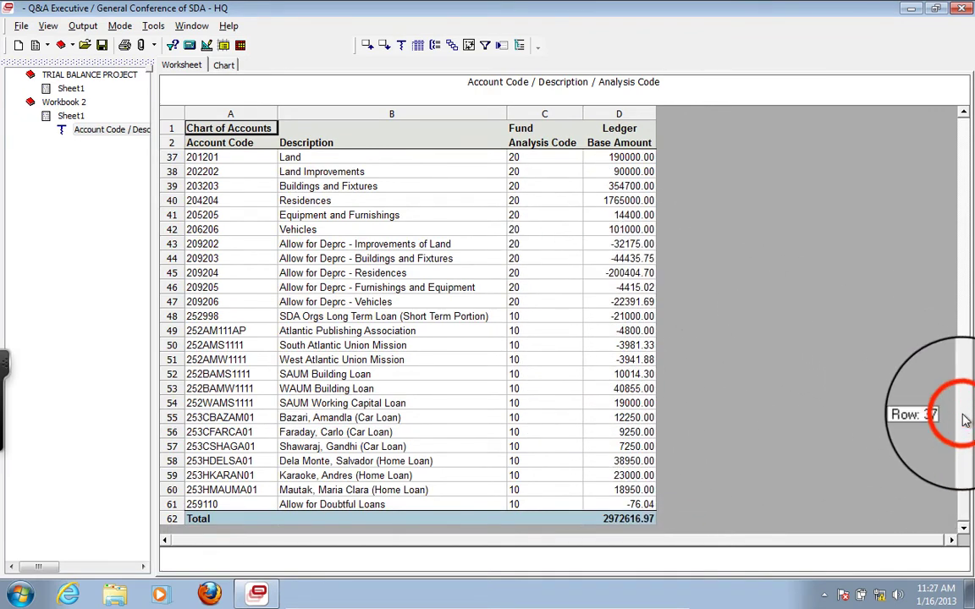
{"action": "left_click_drag", "start_coordinate": [966, 420], "coordinate": [967, 148]}
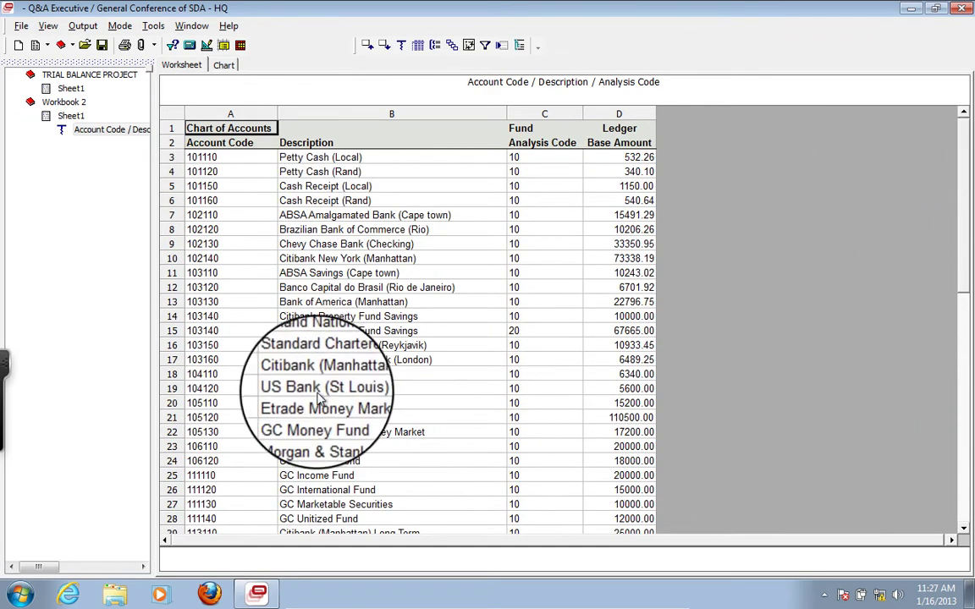
{"action": "left_click", "coordinate": [72, 116]}
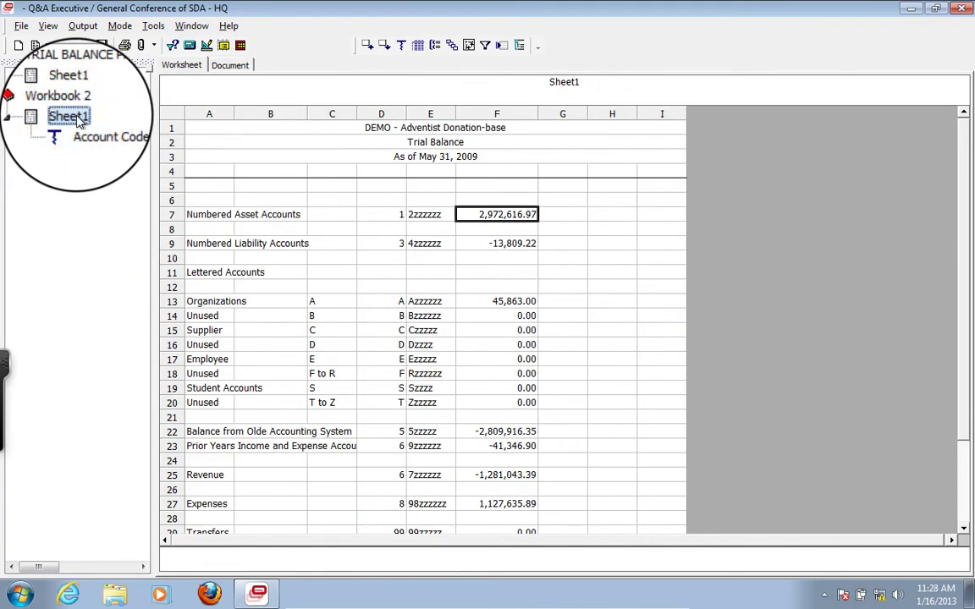
{"action": "right_click", "coordinate": [121, 133]}
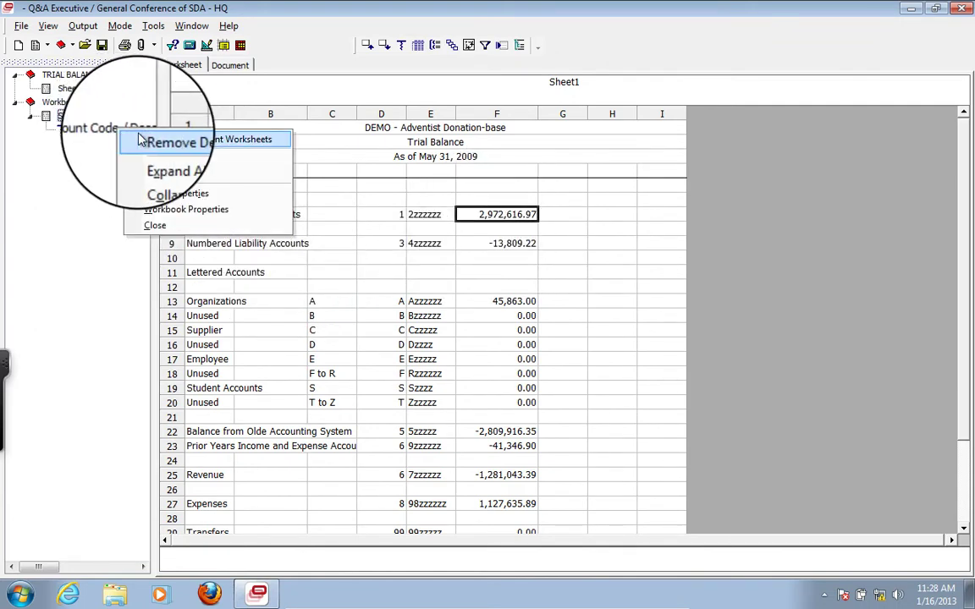
{"action": "left_click", "coordinate": [177, 134]}
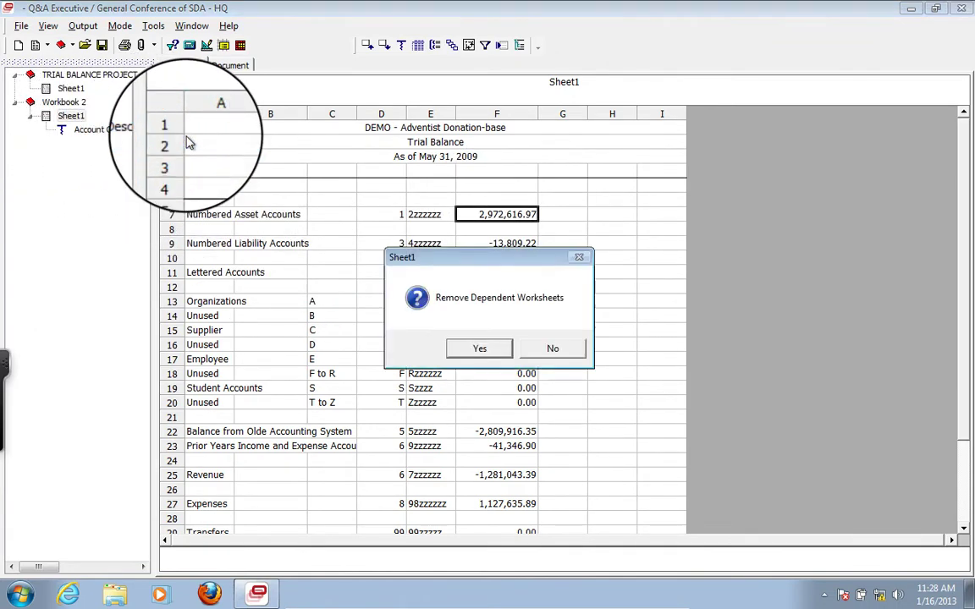
{"action": "left_click", "coordinate": [521, 355]}
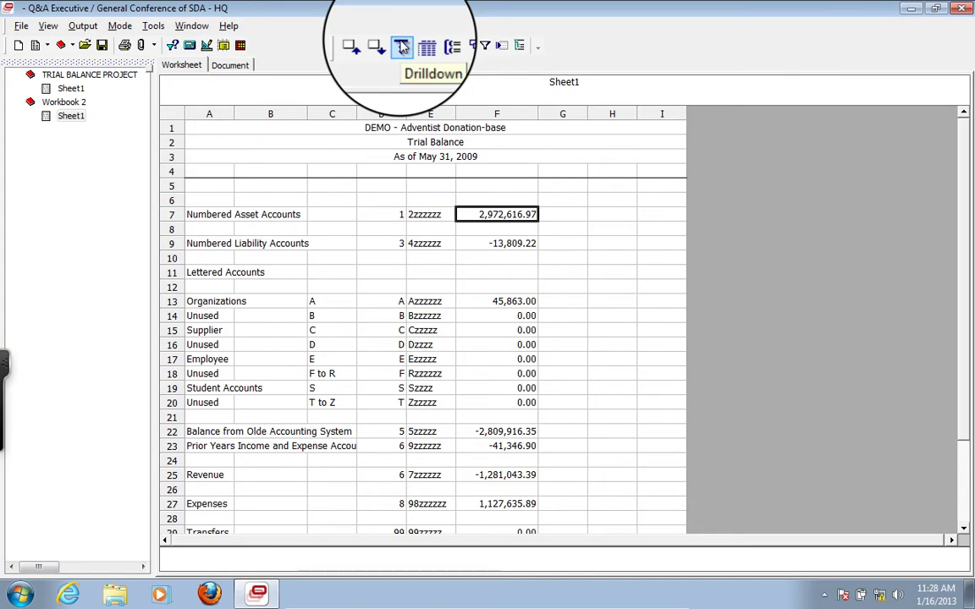
Step: Specify a new drilldown on the Numbered Asset Accounts amount in F7 and output the Fund Analysis Table's Analysis Code
{"action": "left_click", "coordinate": [402, 47]}
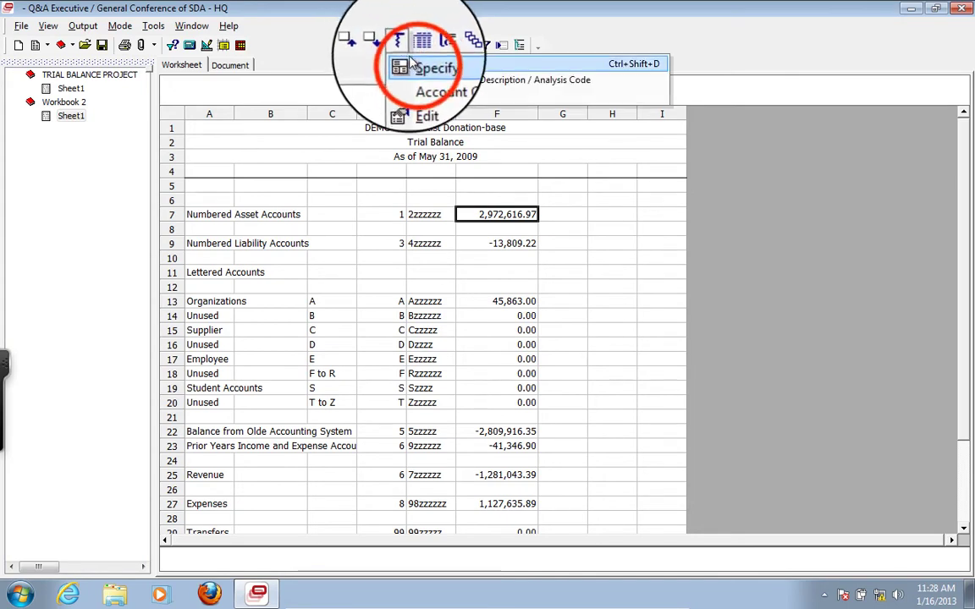
{"action": "left_click", "coordinate": [414, 67]}
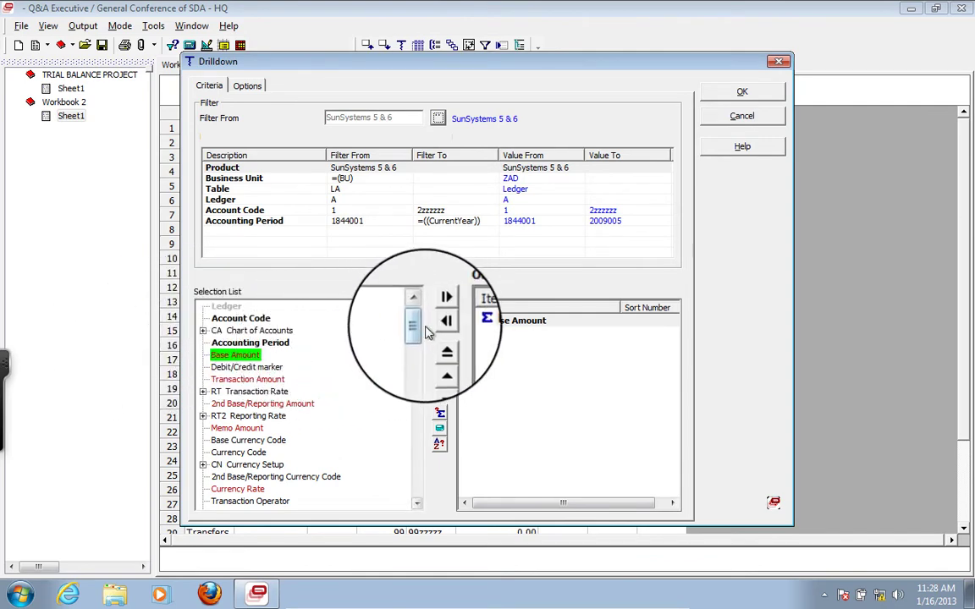
{"action": "left_click_drag", "start_coordinate": [412, 327], "coordinate": [415, 386]}
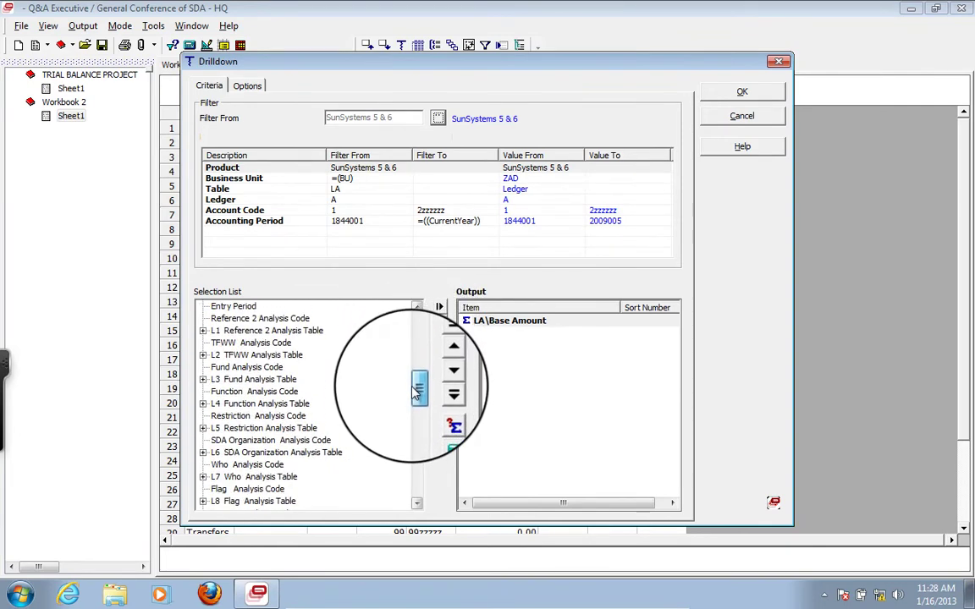
{"action": "left_click", "coordinate": [203, 381]}
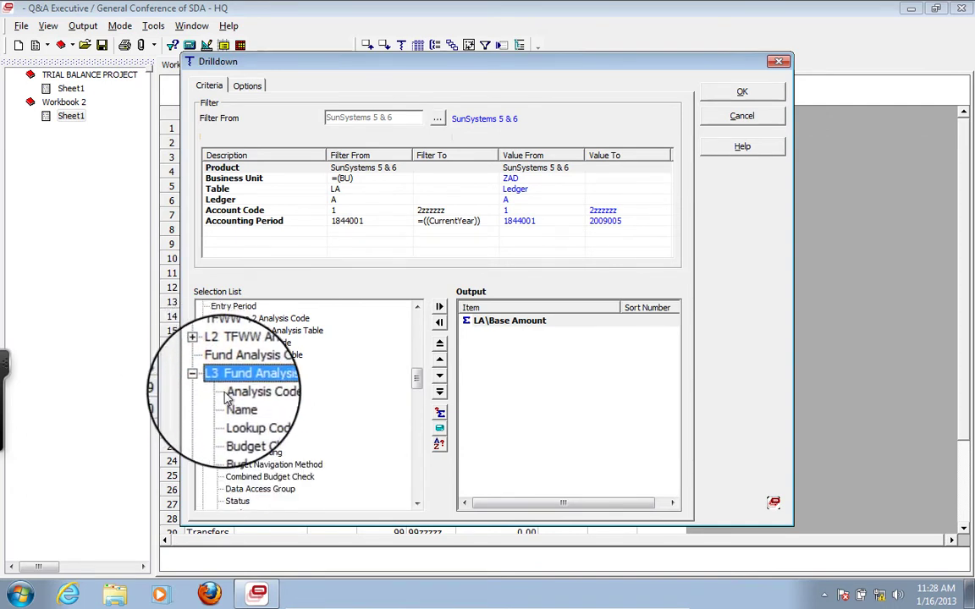
{"action": "double_click", "coordinate": [241, 393]}
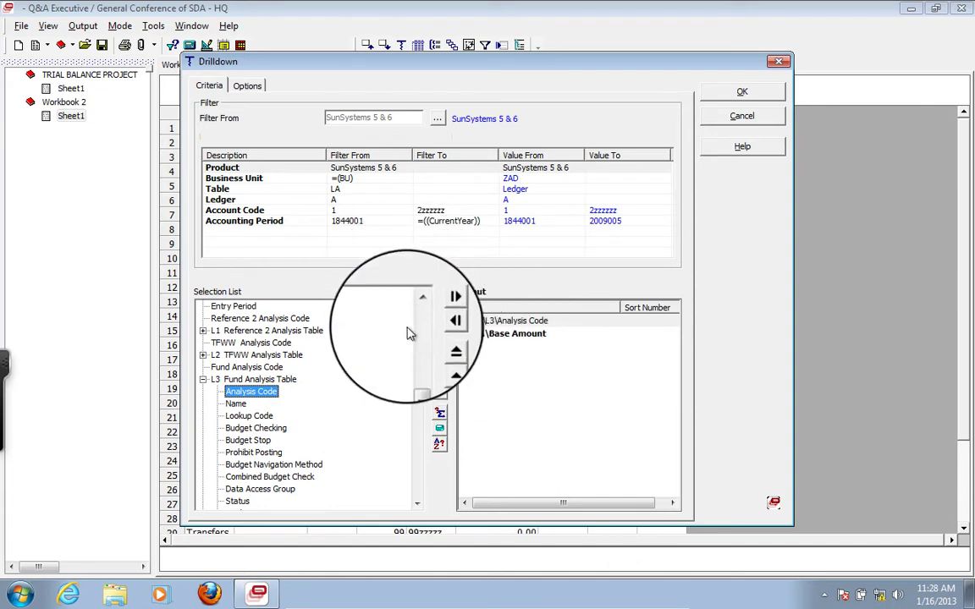
Step: Add the Chart of Accounts Account Code and Description to the drilldown output
{"action": "left_click_drag", "start_coordinate": [403, 381], "coordinate": [416, 323]}
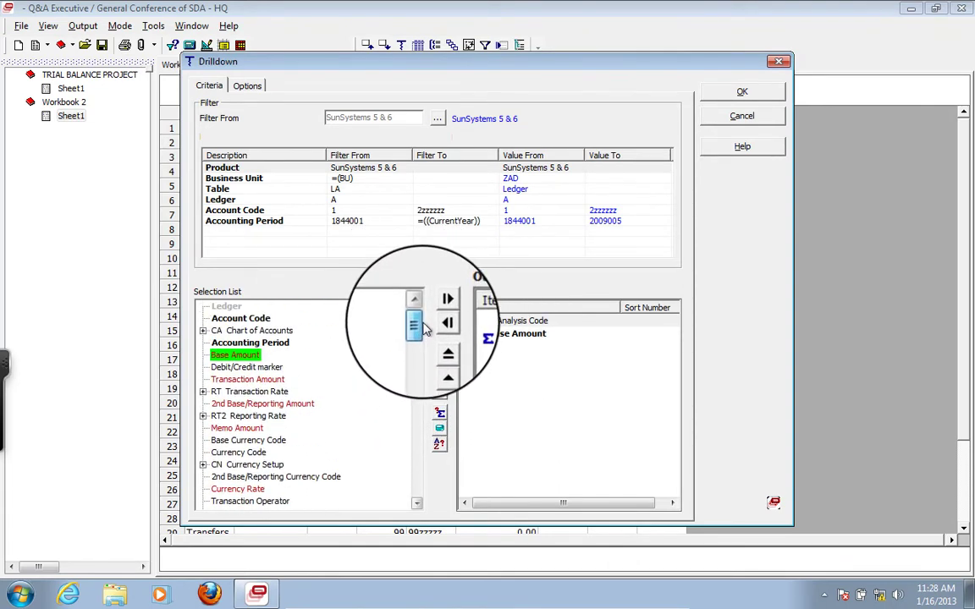
{"action": "left_click", "coordinate": [203, 331]}
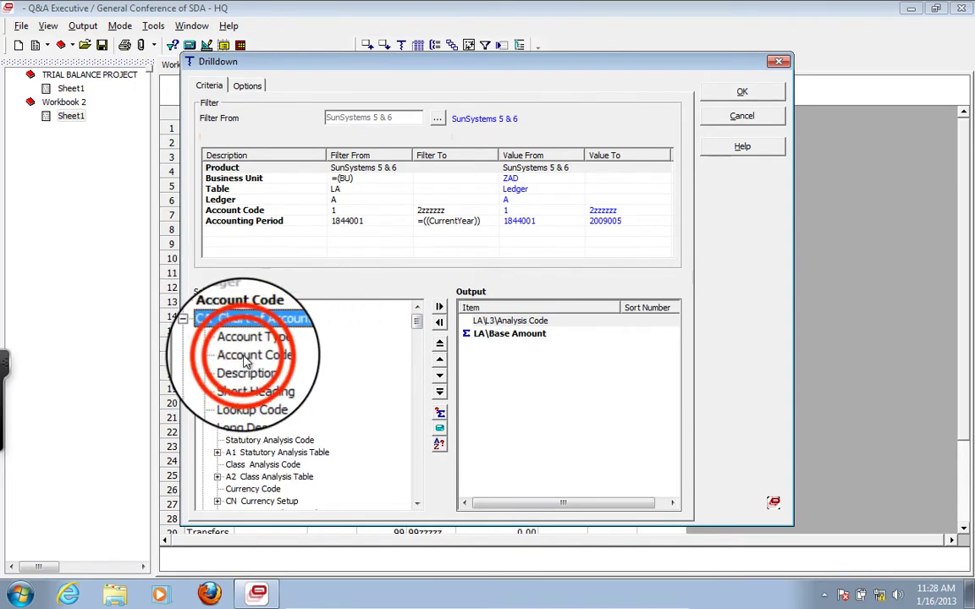
{"action": "double_click", "coordinate": [240, 363]}
{"action": "double_click", "coordinate": [246, 370]}
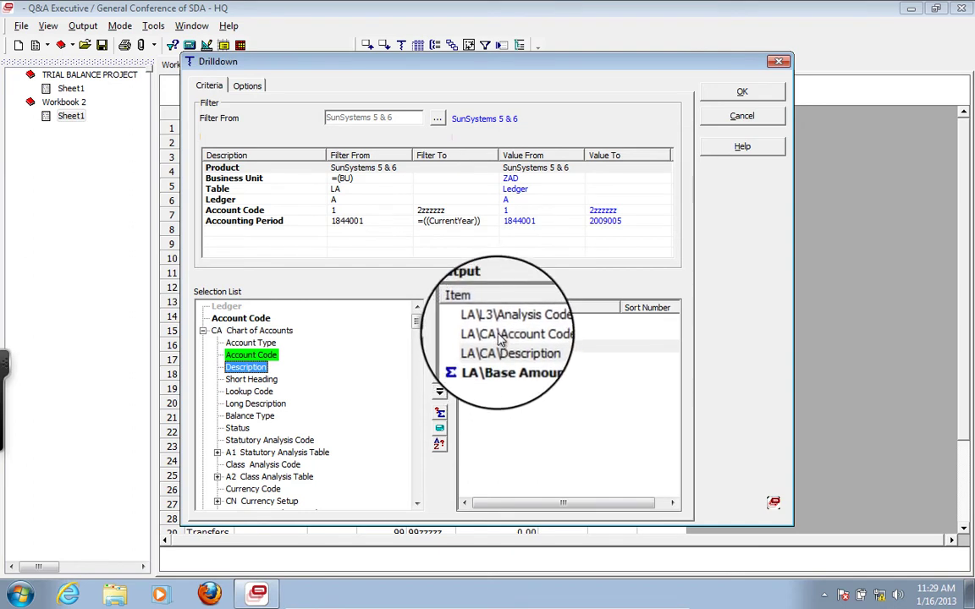
{"action": "left_click", "coordinate": [500, 337]}
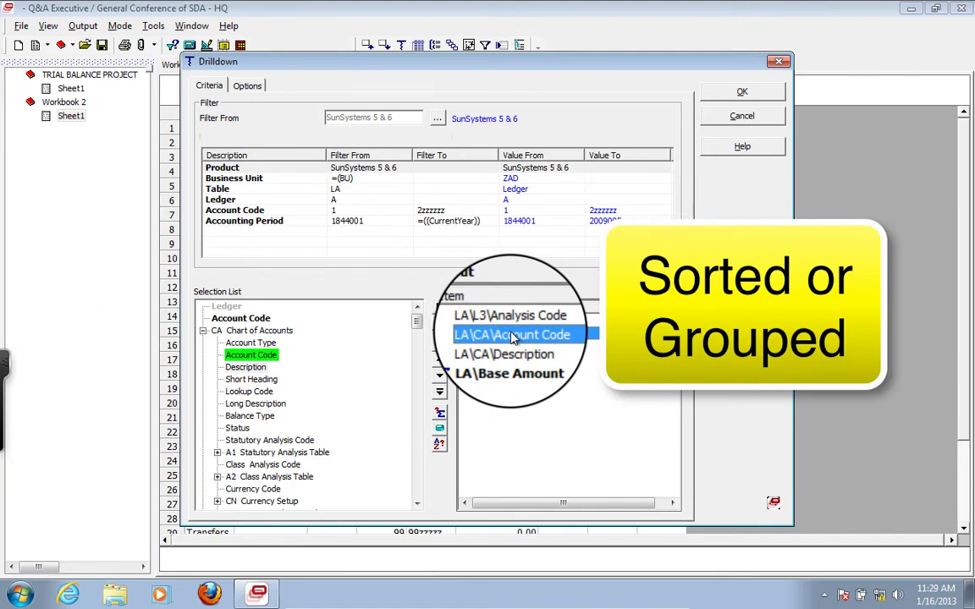
{"action": "left_click", "coordinate": [507, 321]}
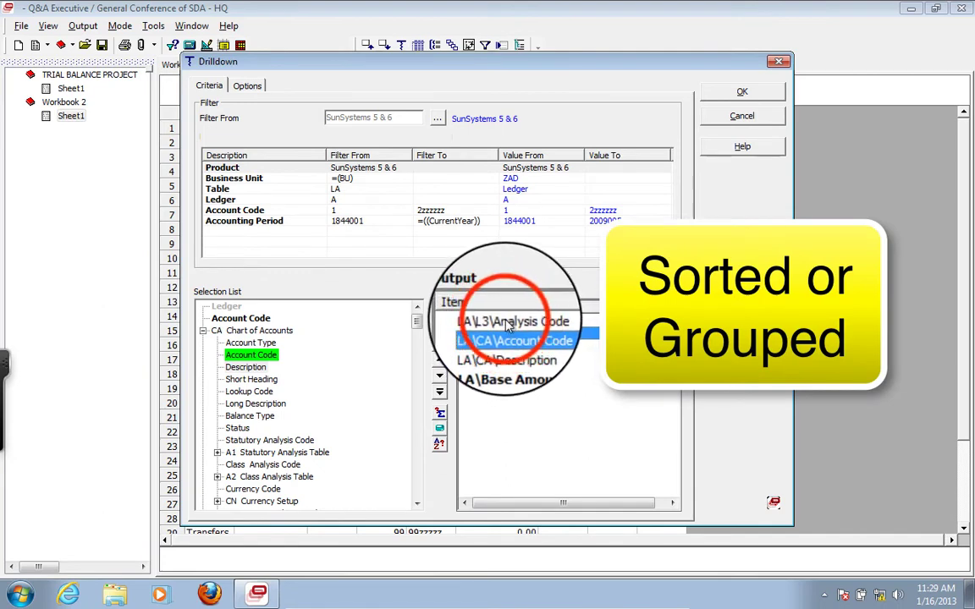
{"action": "left_click", "coordinate": [507, 337]}
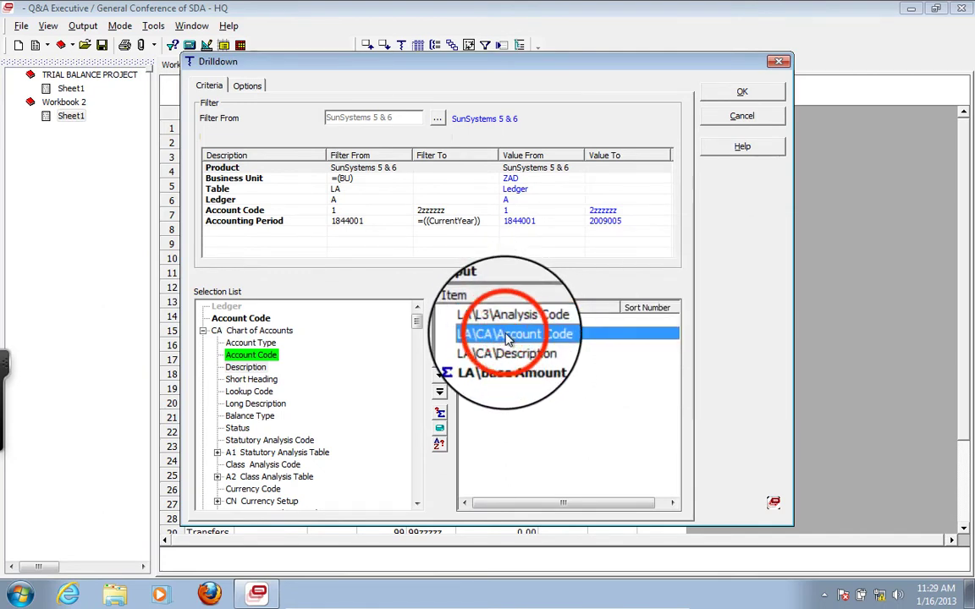
{"action": "key", "text": "Down"}
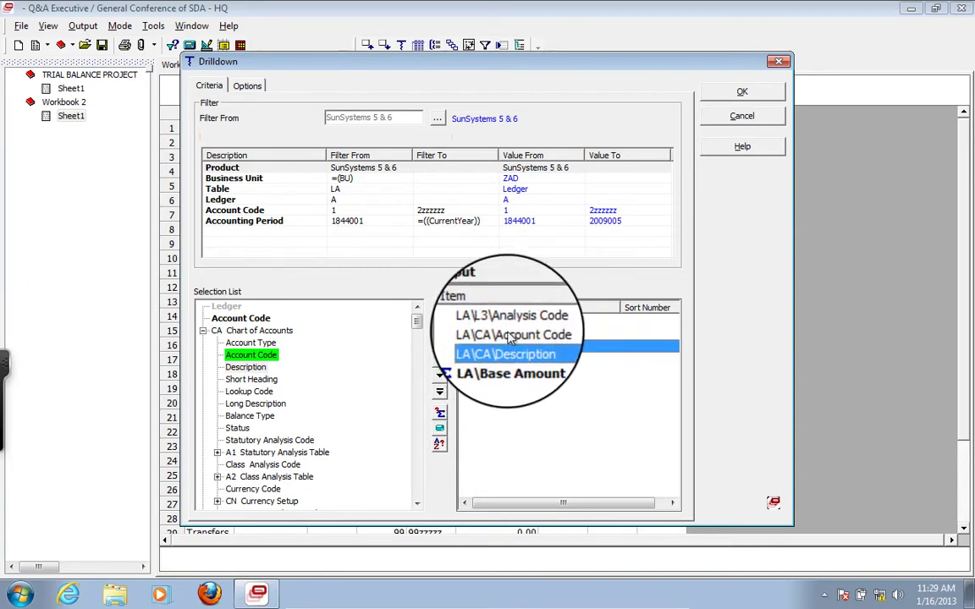
{"action": "left_click", "coordinate": [513, 336]}
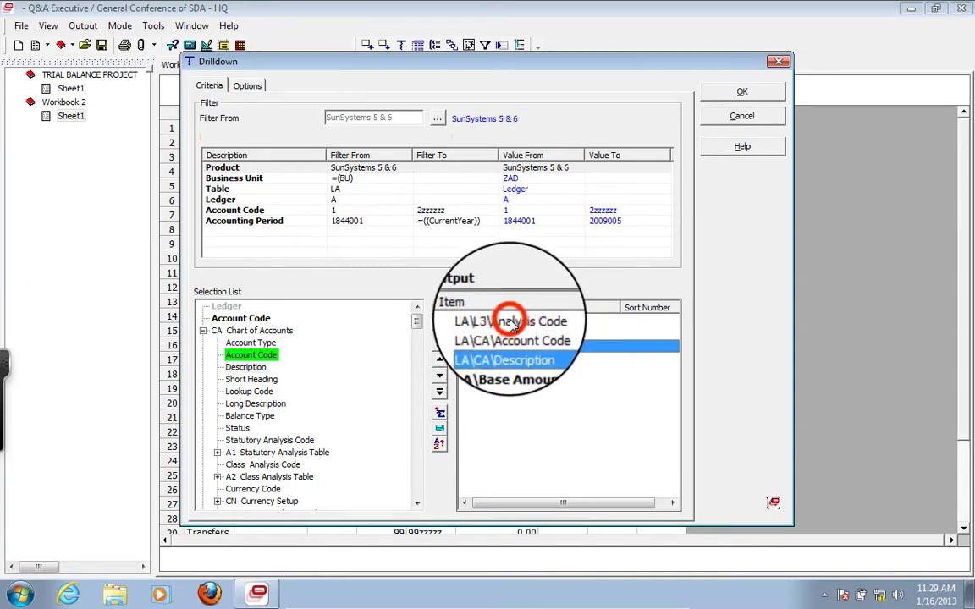
{"action": "left_click", "coordinate": [513, 337]}
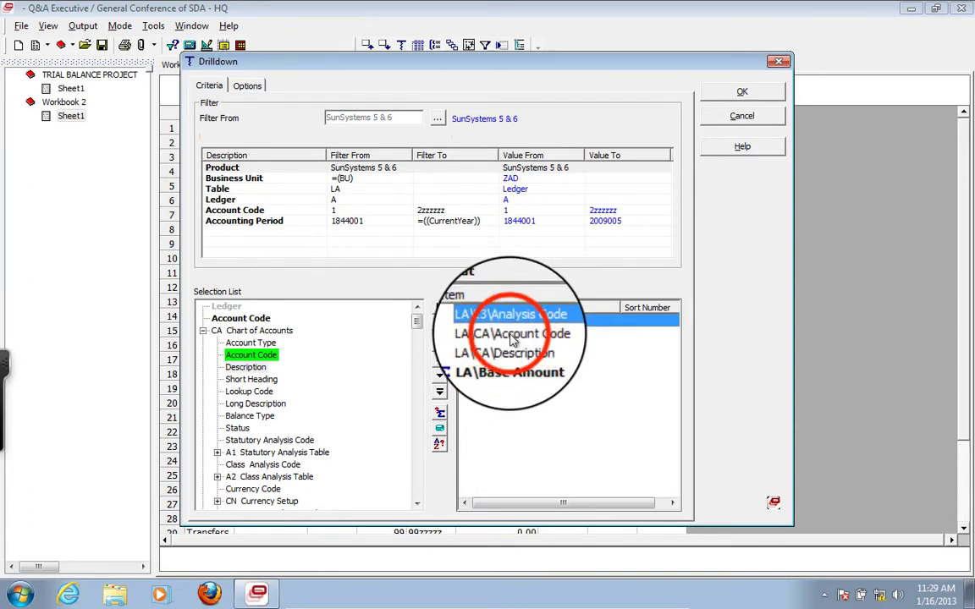
{"action": "left_click", "coordinate": [513, 337]}
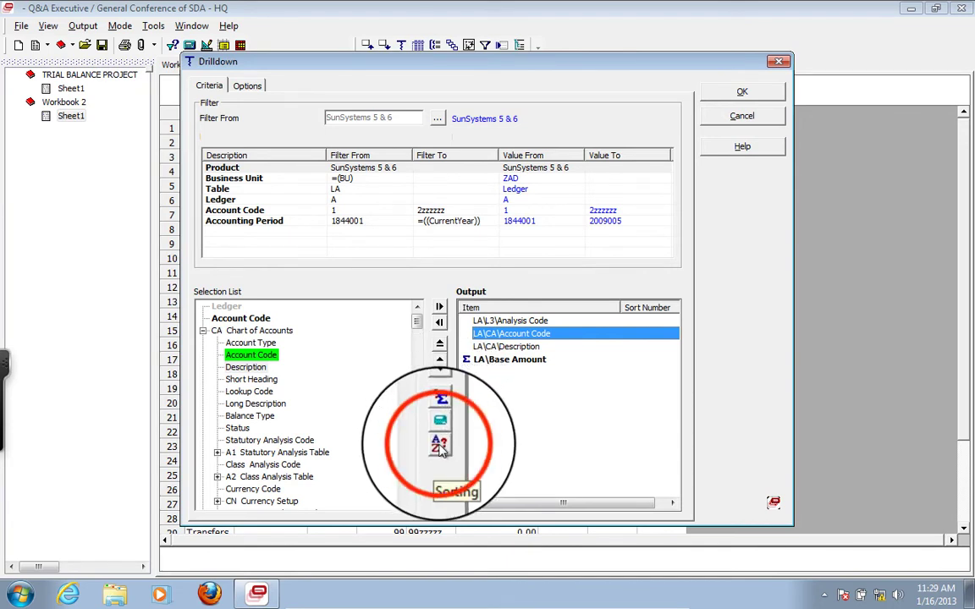
Step: Sort the drilldown by the Chart of Accounts Account Code and run it
{"action": "left_click", "coordinate": [440, 446]}
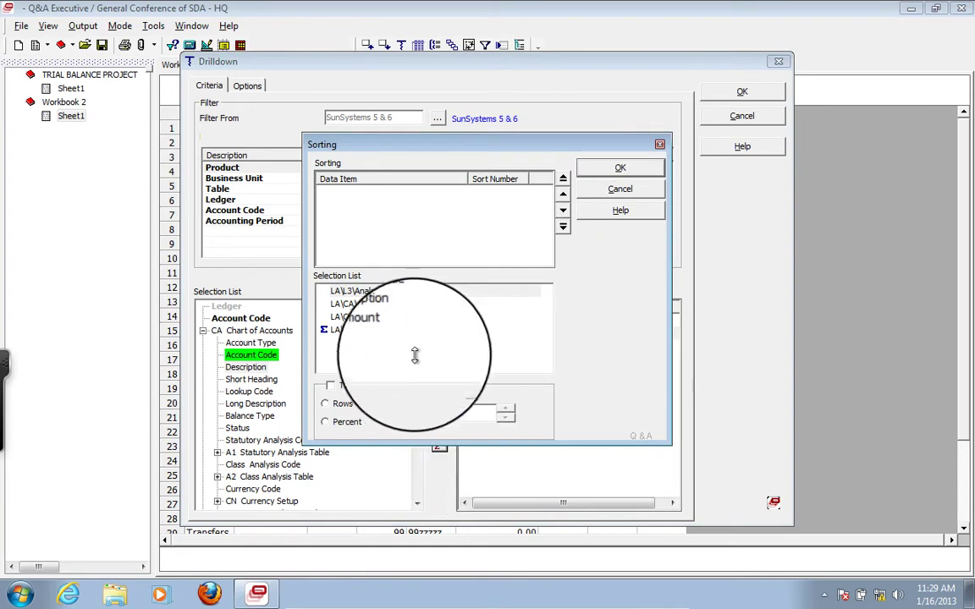
{"action": "left_click", "coordinate": [373, 308]}
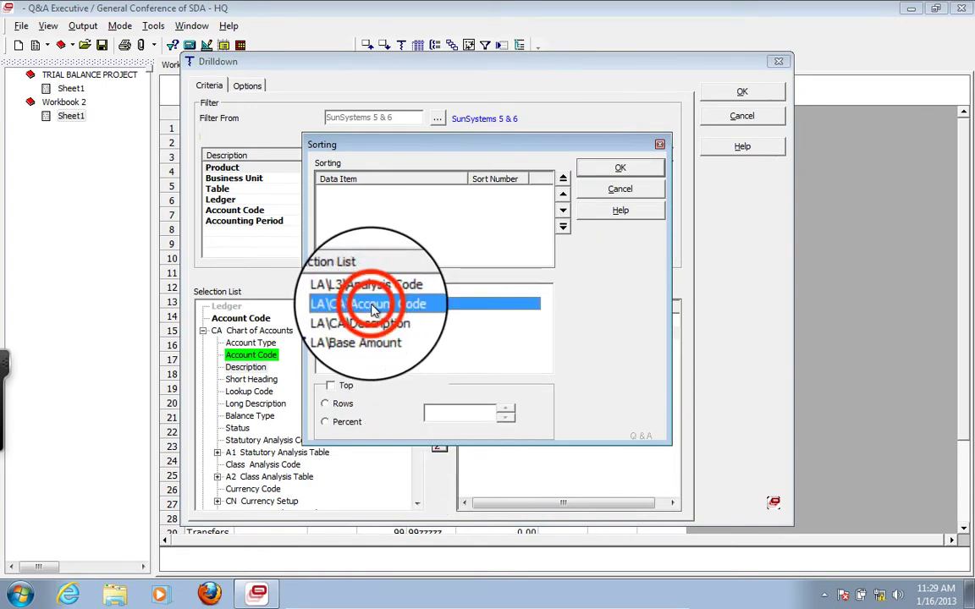
{"action": "double_click", "coordinate": [373, 309]}
{"action": "left_click", "coordinate": [619, 168]}
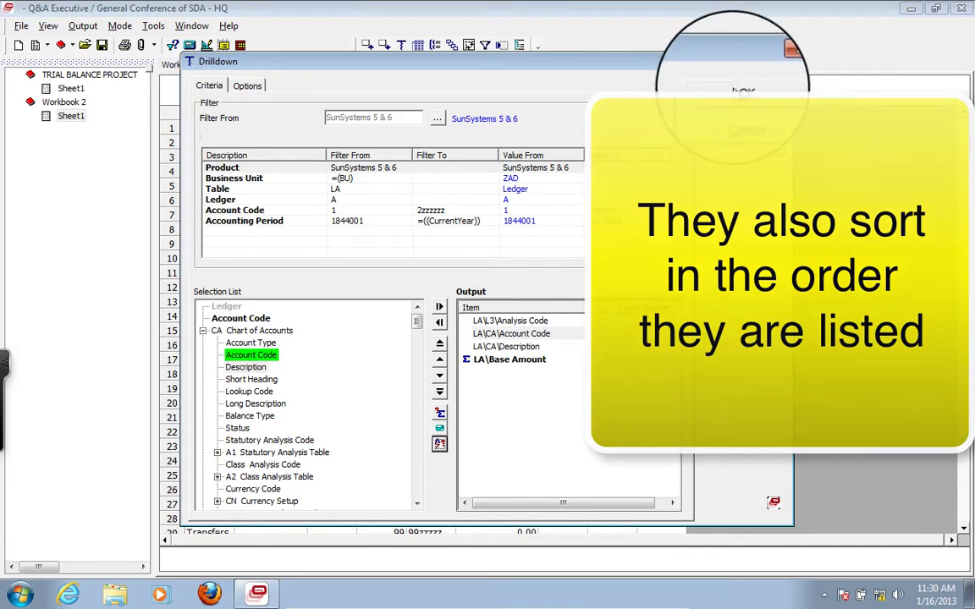
{"action": "left_click", "coordinate": [737, 91]}
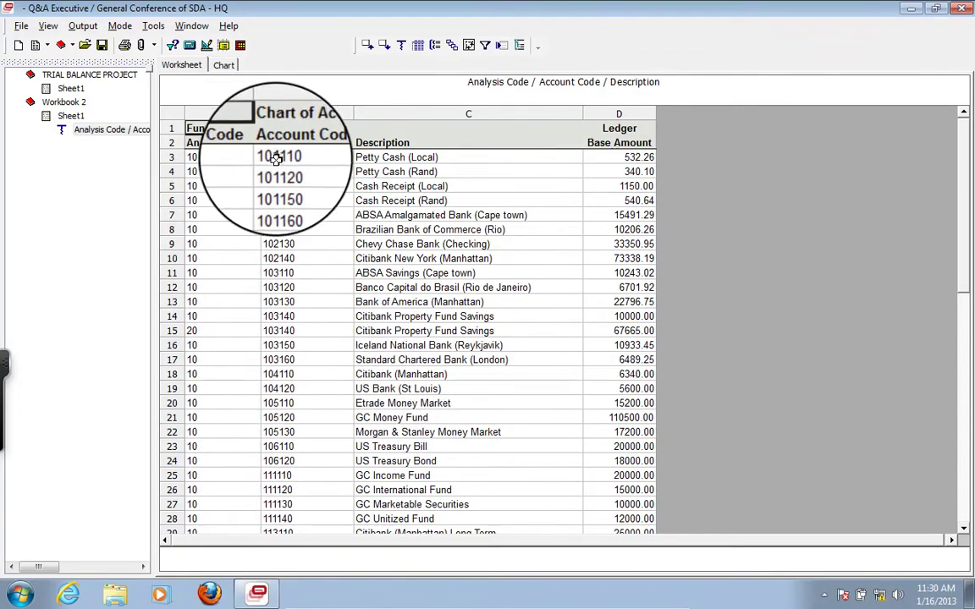
{"action": "left_click", "coordinate": [72, 117]}
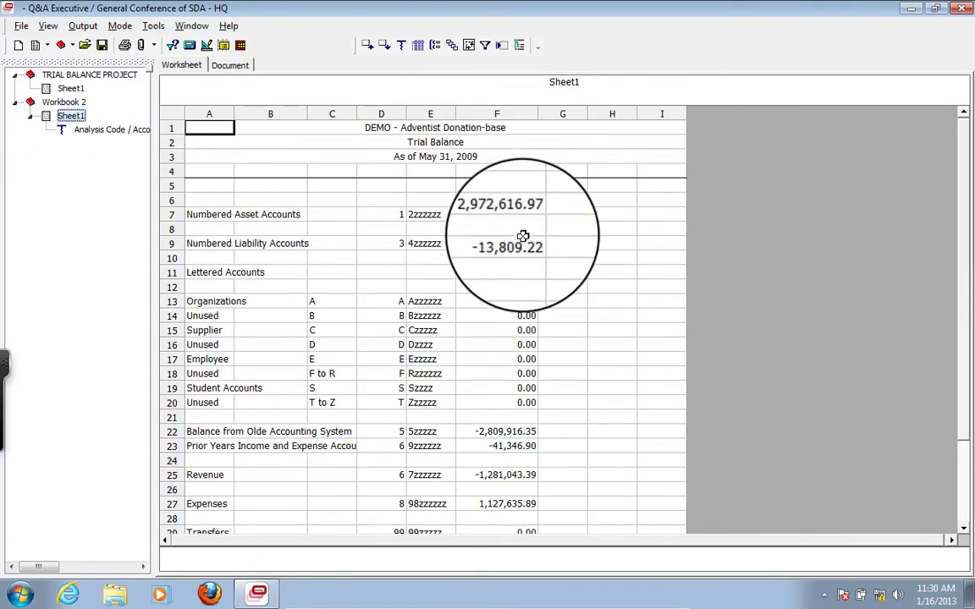
{"action": "left_click", "coordinate": [515, 244]}
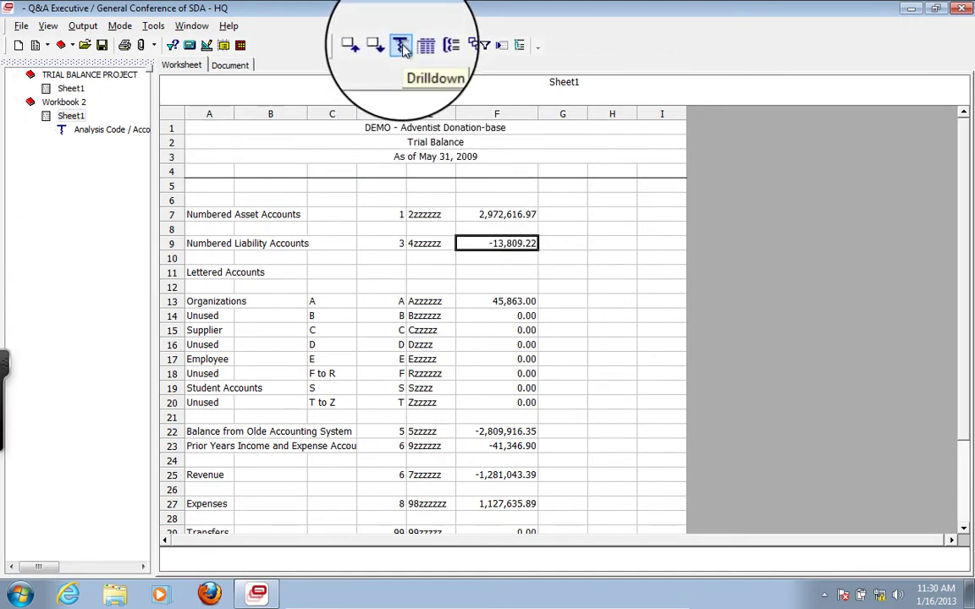
{"action": "left_click", "coordinate": [504, 215]}
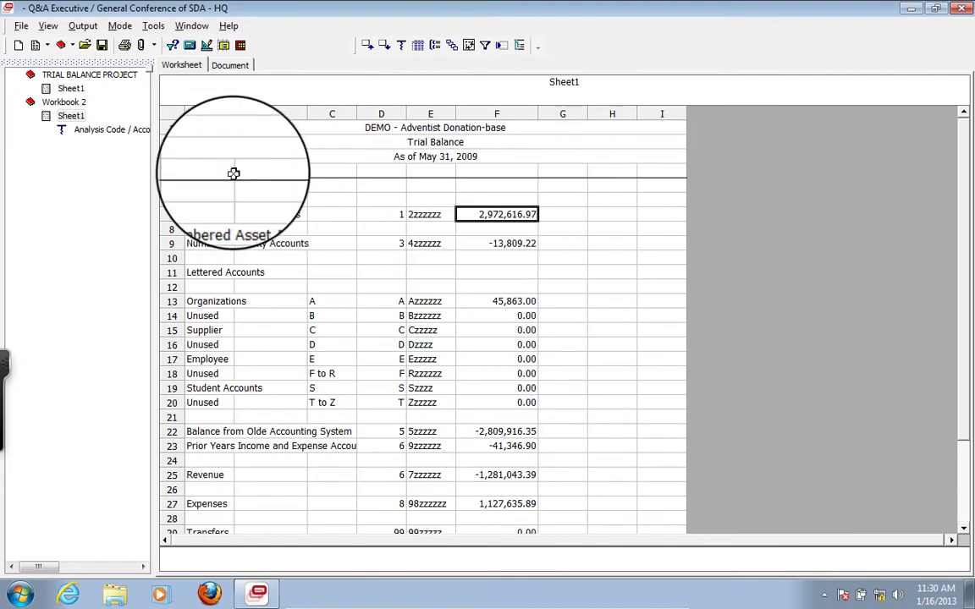
{"action": "left_click", "coordinate": [99, 132]}
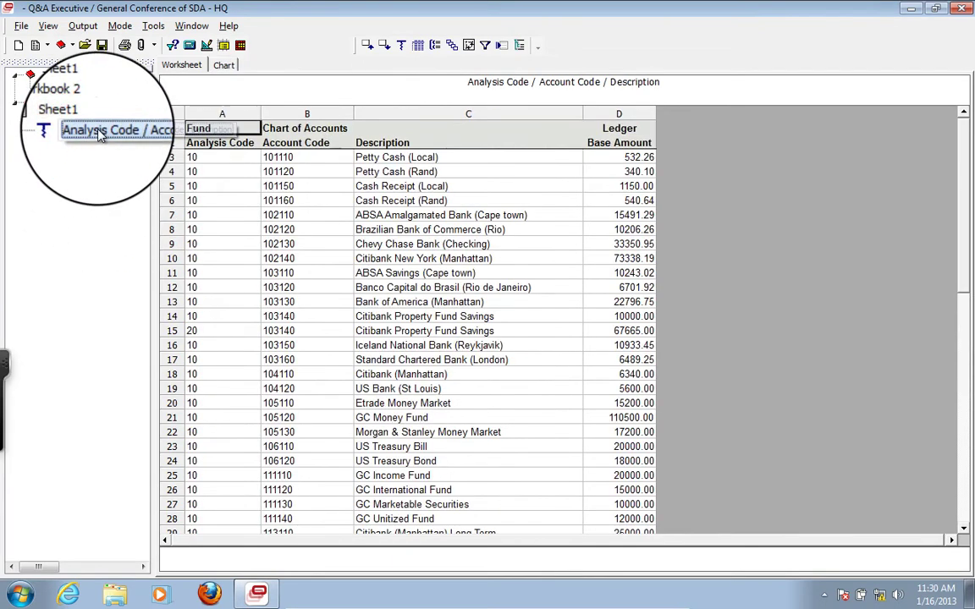
{"action": "left_click", "coordinate": [72, 117]}
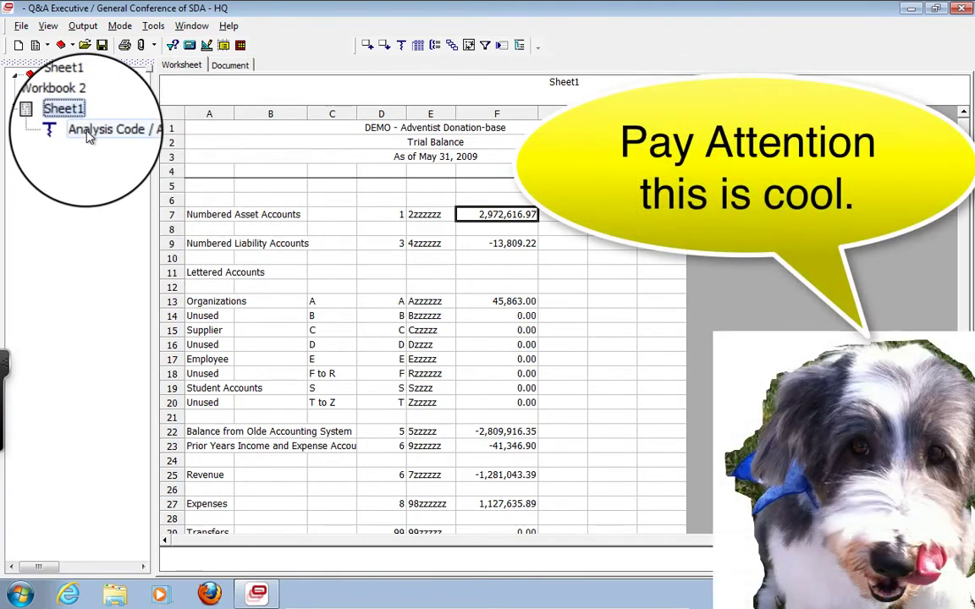
Step: Rename the drilldown worksheet under Workbook 2's Sheet1 as Numbered Asset Accounts
{"action": "left_click", "coordinate": [89, 134]}
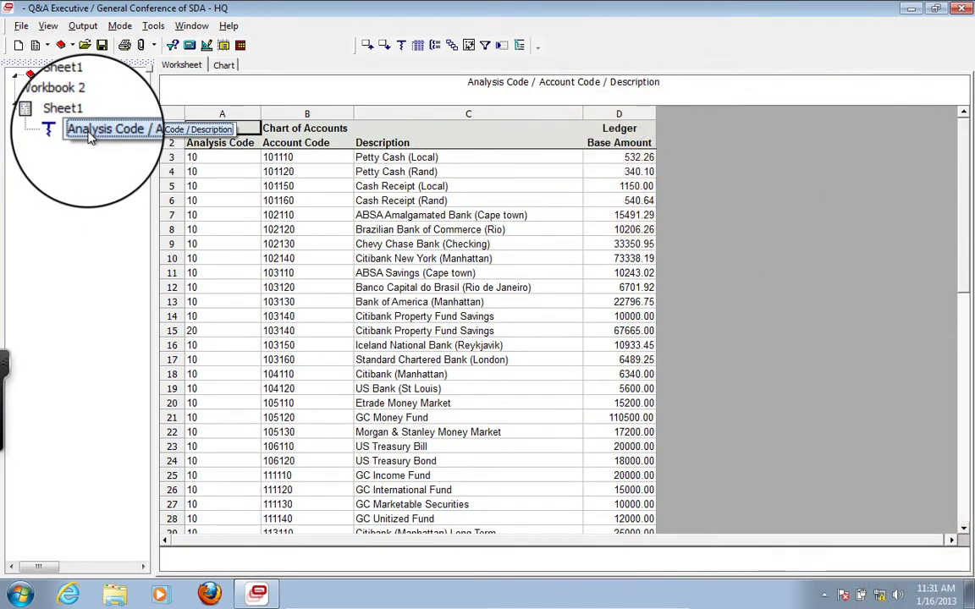
{"action": "right_click", "coordinate": [91, 137]}
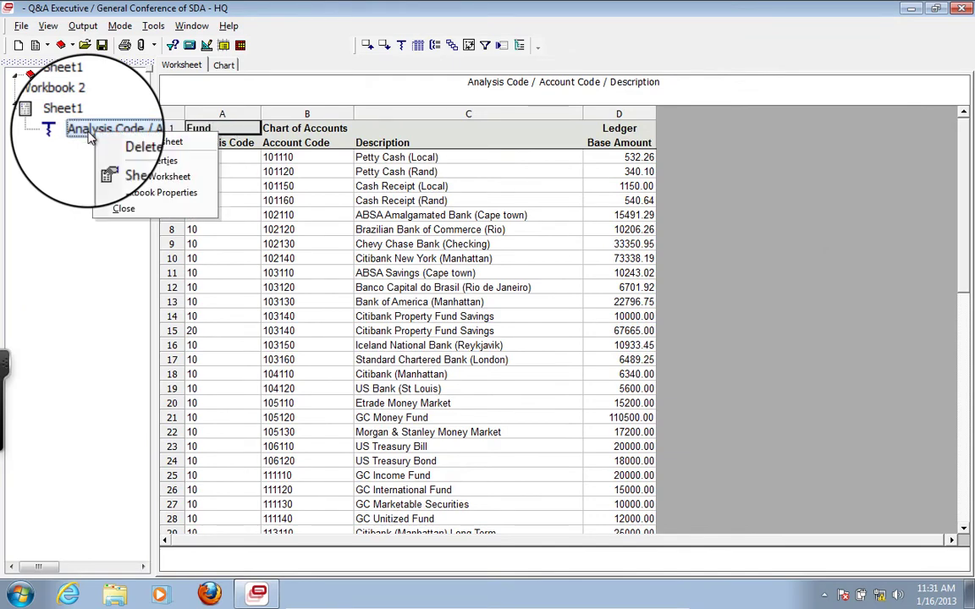
{"action": "left_click", "coordinate": [127, 177]}
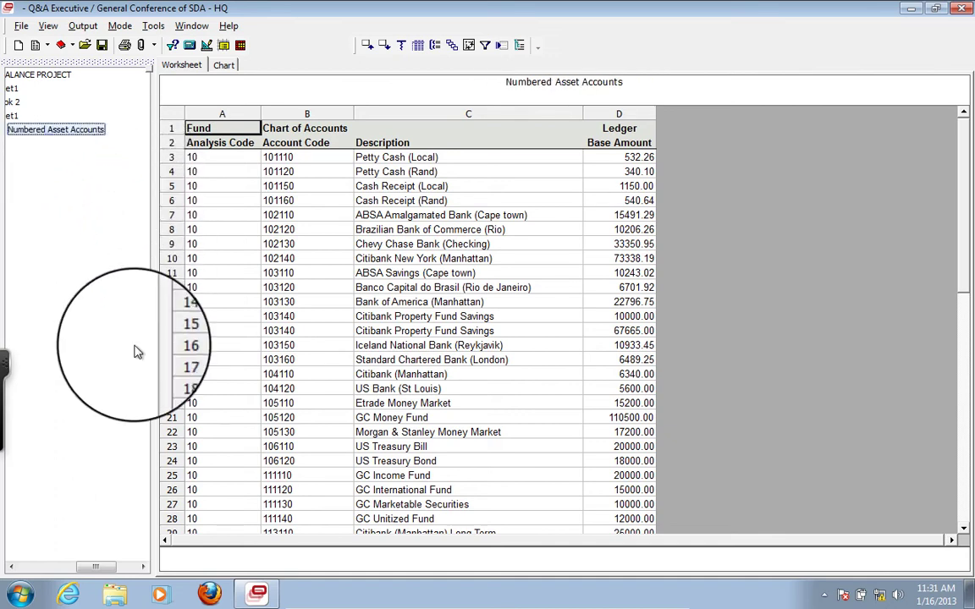
{"action": "left_click", "coordinate": [98, 566]}
{"action": "left_click_drag", "start_coordinate": [99, 573], "coordinate": [40, 568]}
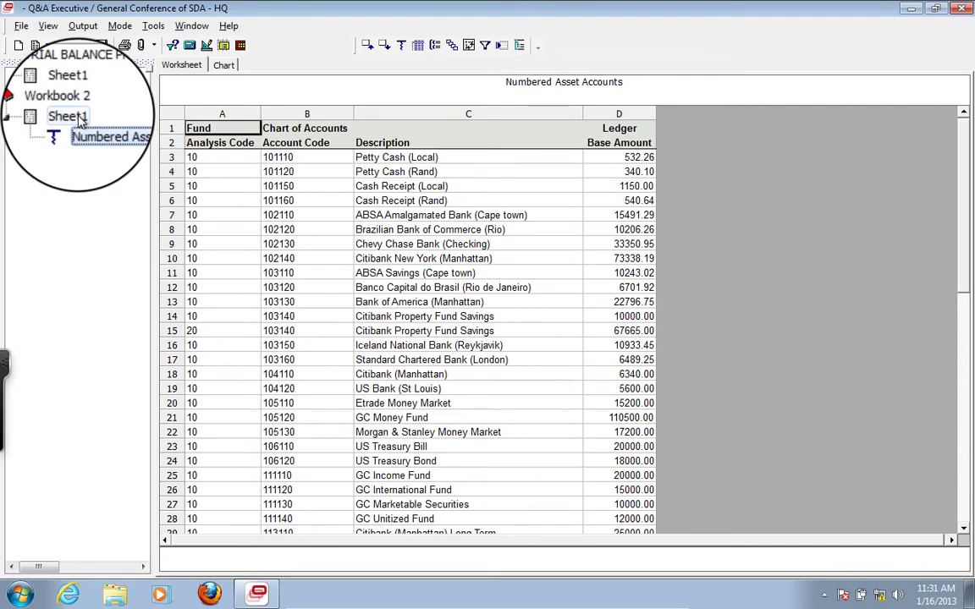
Step: Return to Workbook 2's Sheet1 and save the workbook in the Documents library as Trial Balance Project II
{"action": "left_click", "coordinate": [77, 117]}
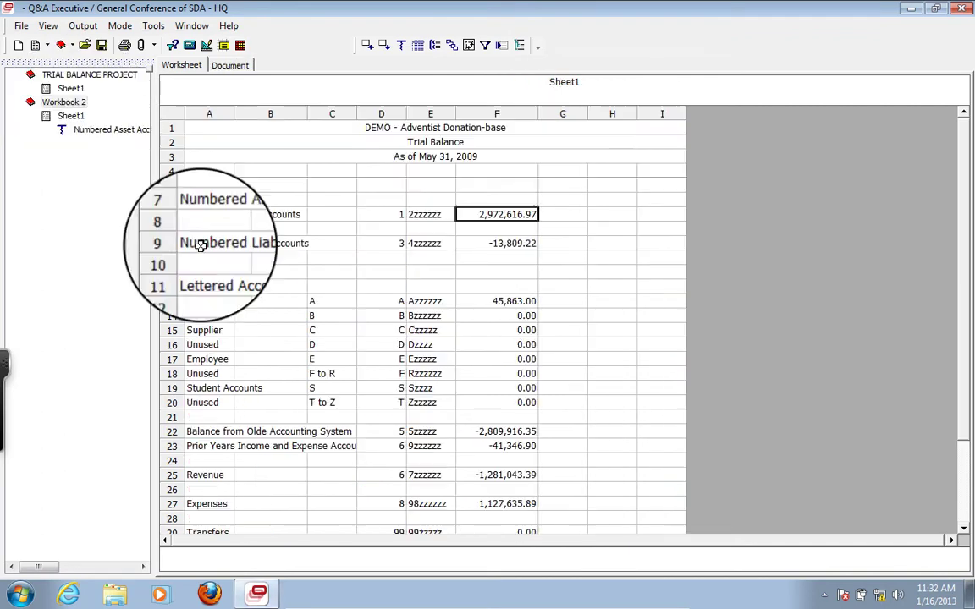
{"action": "left_click", "coordinate": [48, 27]}
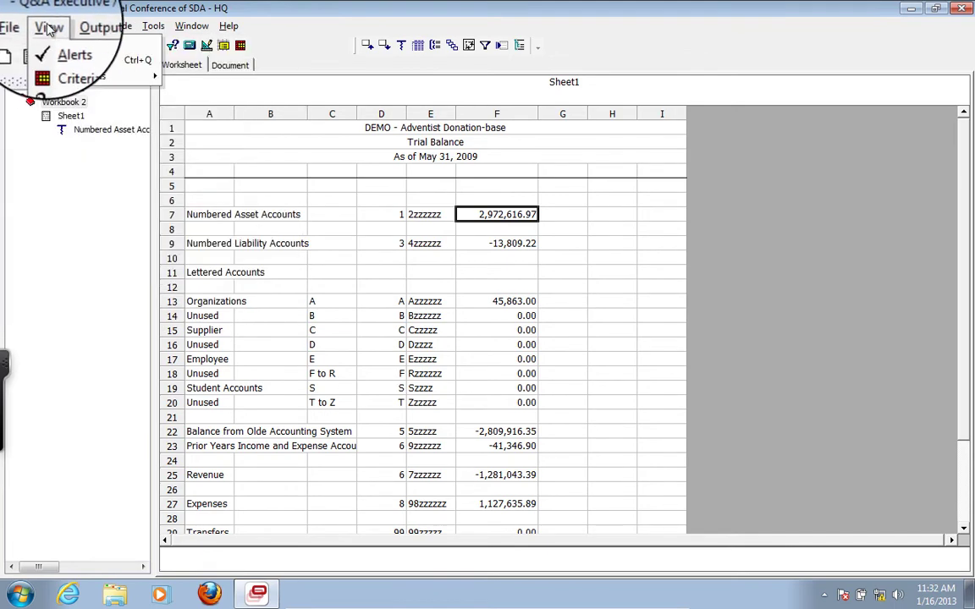
{"action": "mouse_move", "coordinate": [10, 26]}
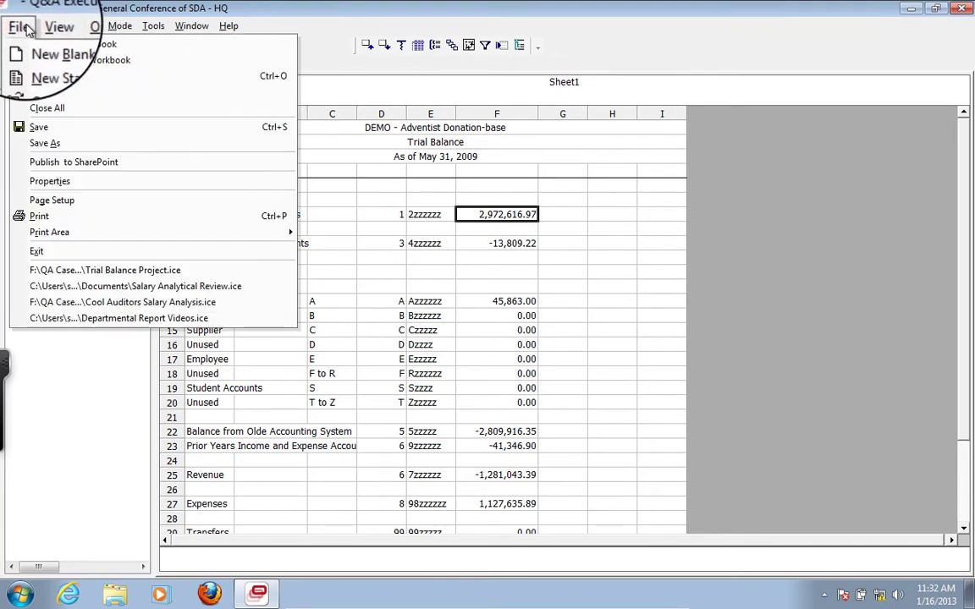
{"action": "left_click", "coordinate": [57, 144]}
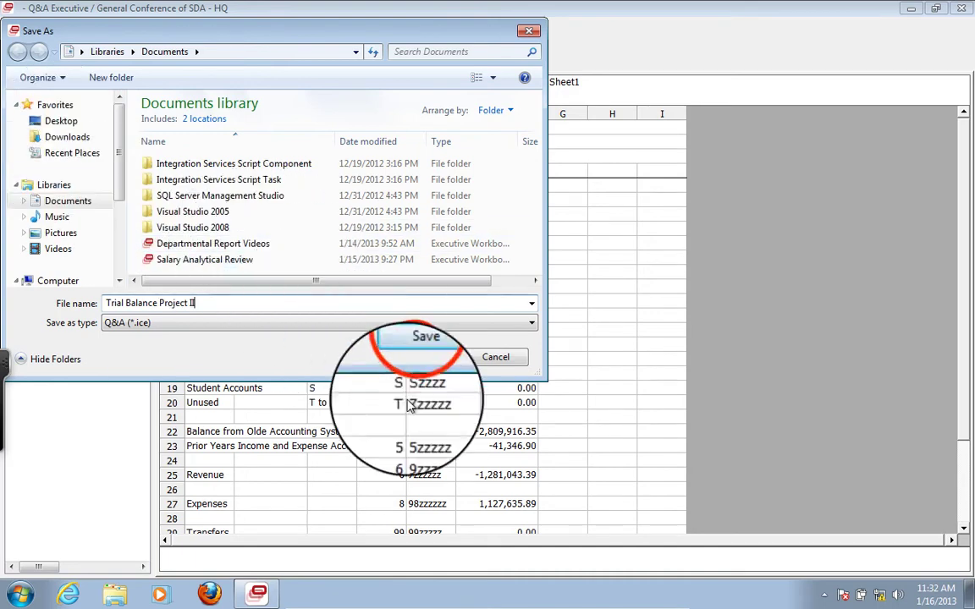
{"action": "left_click", "coordinate": [417, 356]}
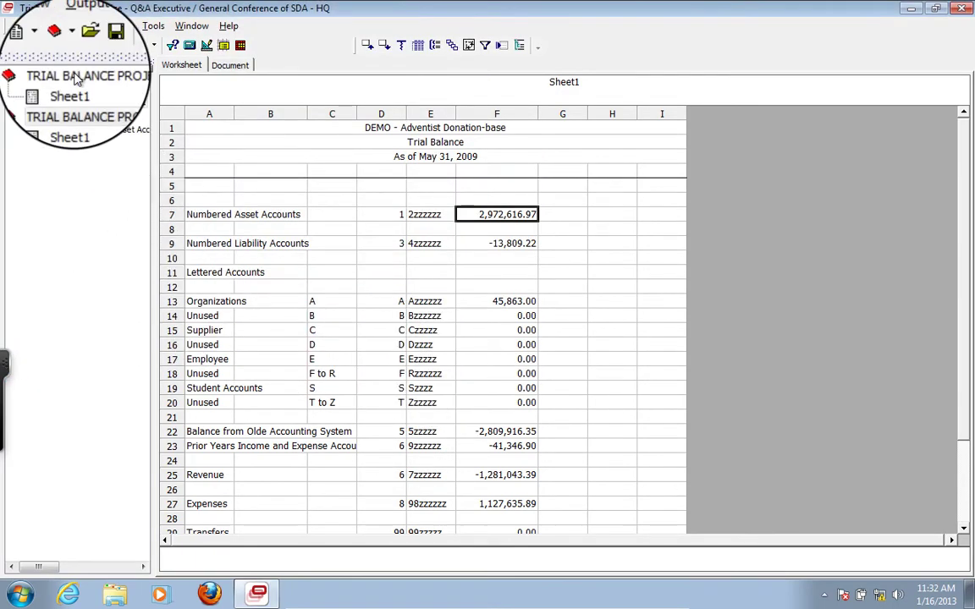
Step: Run the saved Analysis Code / Account Code / Description drilldown on the Numbered Liability Accounts amount in F9 of Trial Balance Project II
{"action": "left_click", "coordinate": [74, 102]}
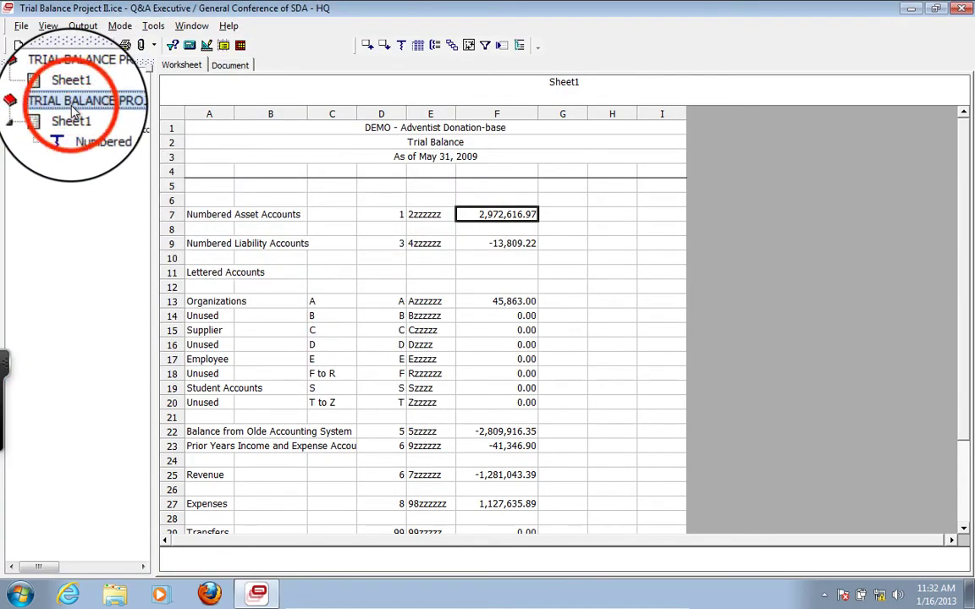
{"action": "left_click", "coordinate": [99, 136]}
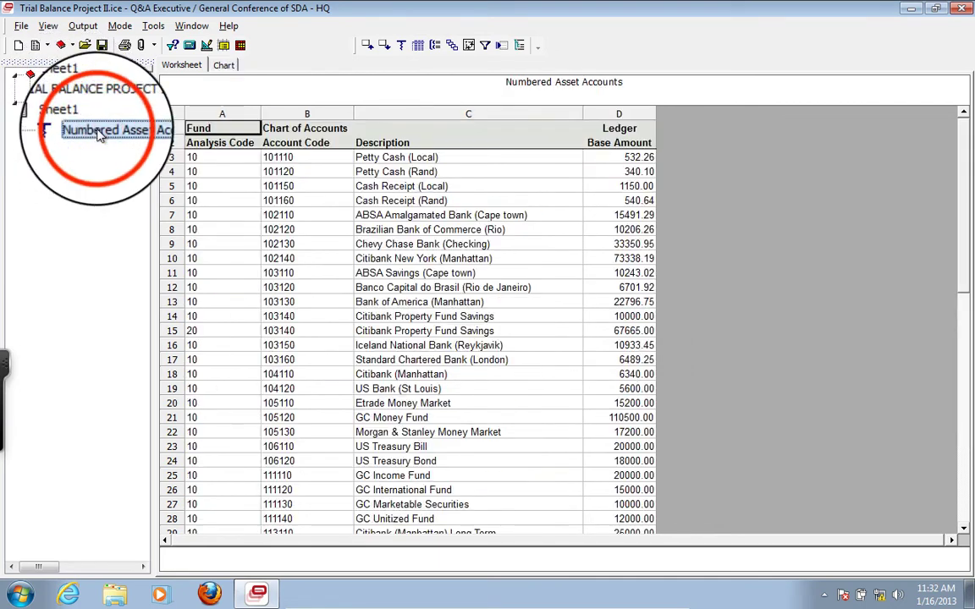
{"action": "left_click", "coordinate": [85, 102]}
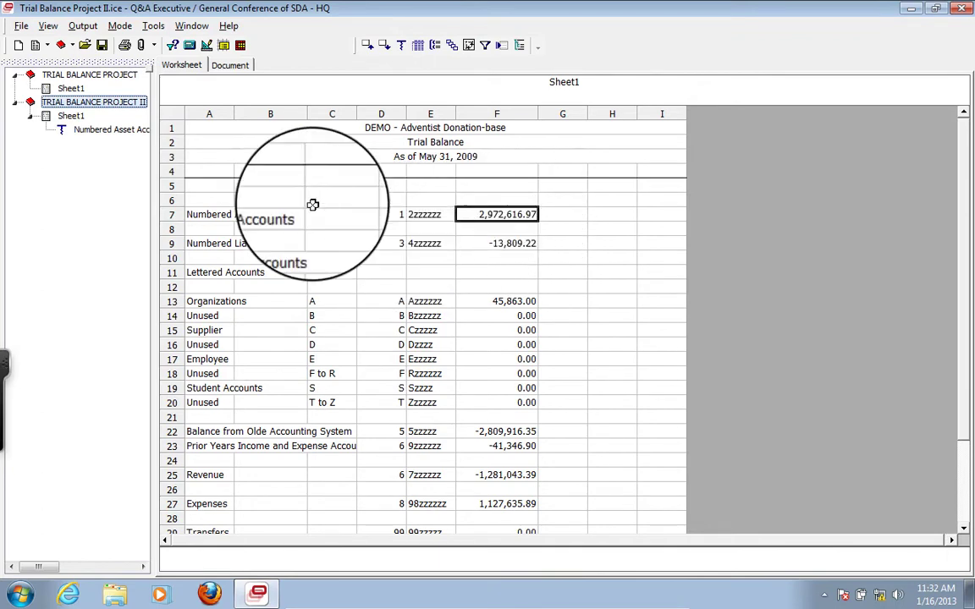
{"action": "left_click", "coordinate": [513, 244]}
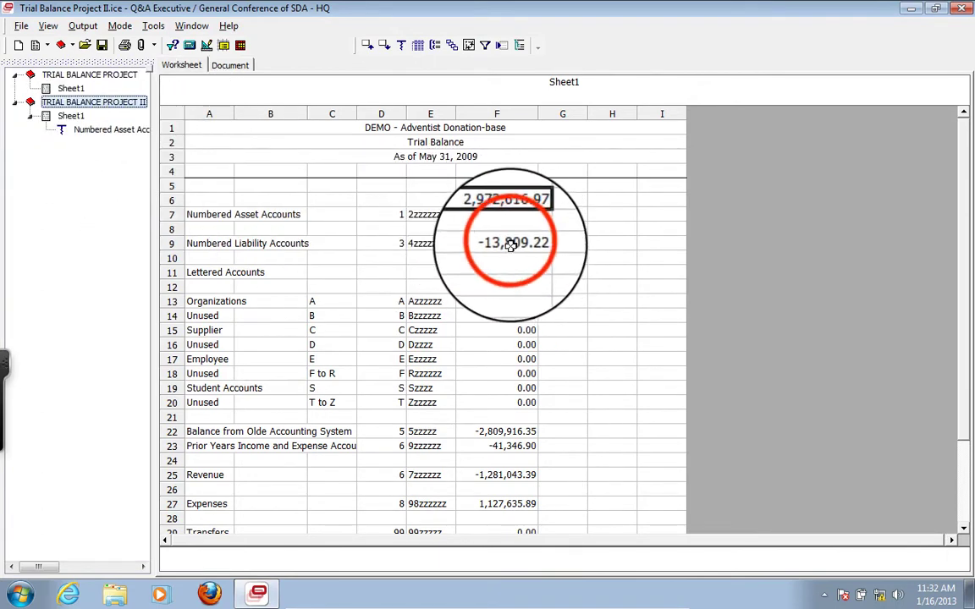
{"action": "left_click", "coordinate": [401, 45]}
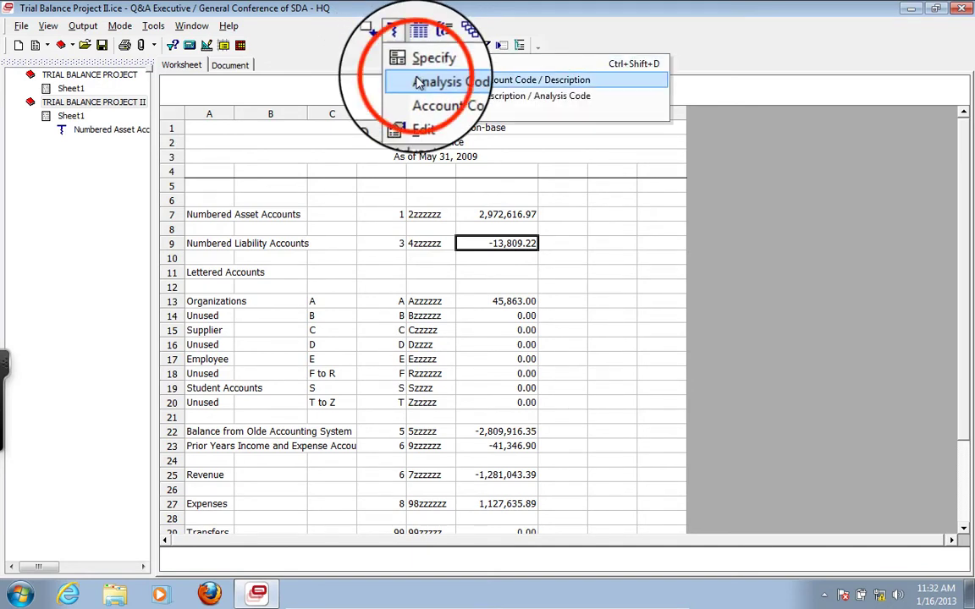
{"action": "left_click", "coordinate": [419, 80]}
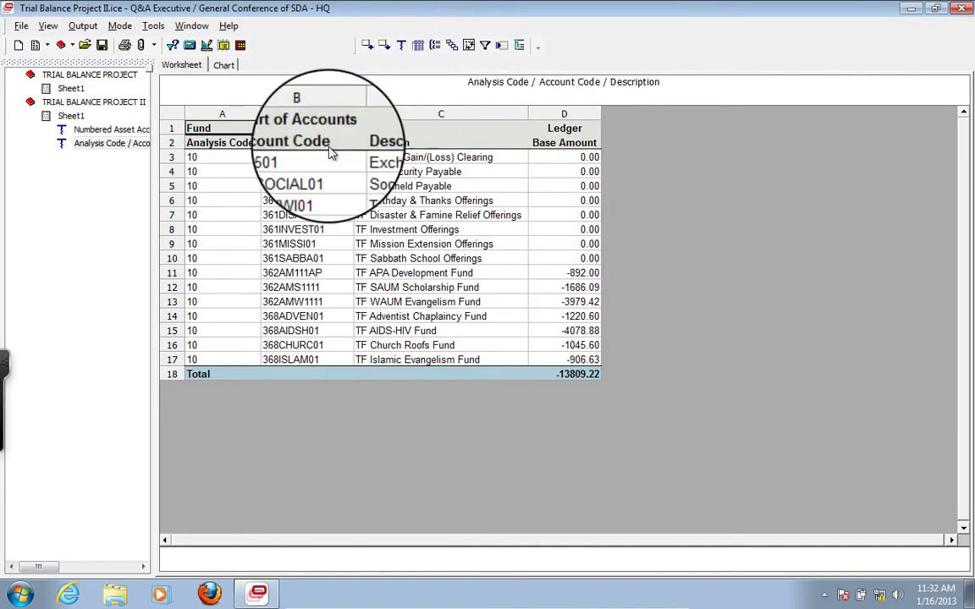
Step: Rename the new liability drilldown worksheet under Trial Balance Project II's Sheet1 as Numbered Liability
{"action": "left_click", "coordinate": [101, 147]}
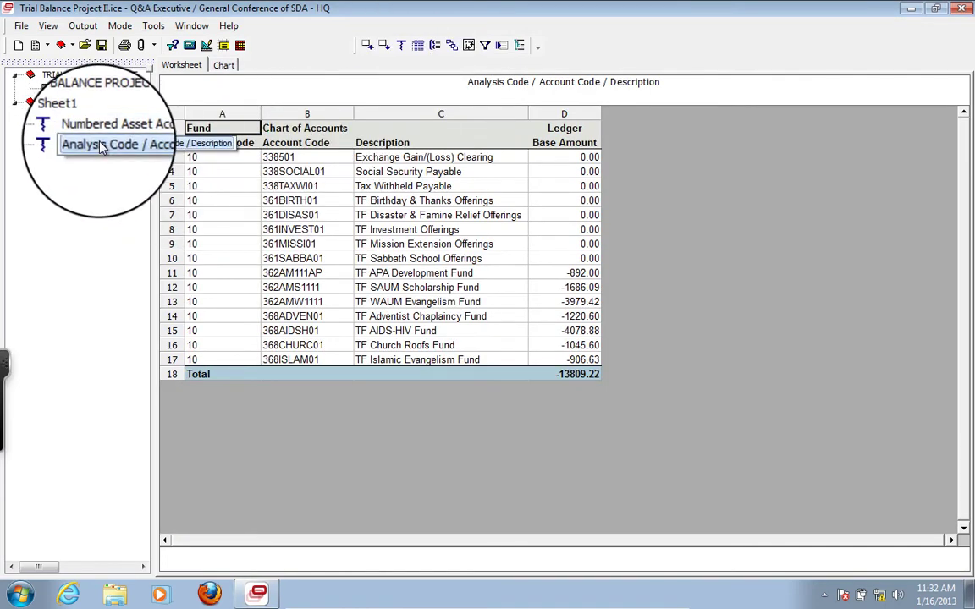
{"action": "right_click", "coordinate": [102, 146]}
{"action": "left_click", "coordinate": [129, 187]}
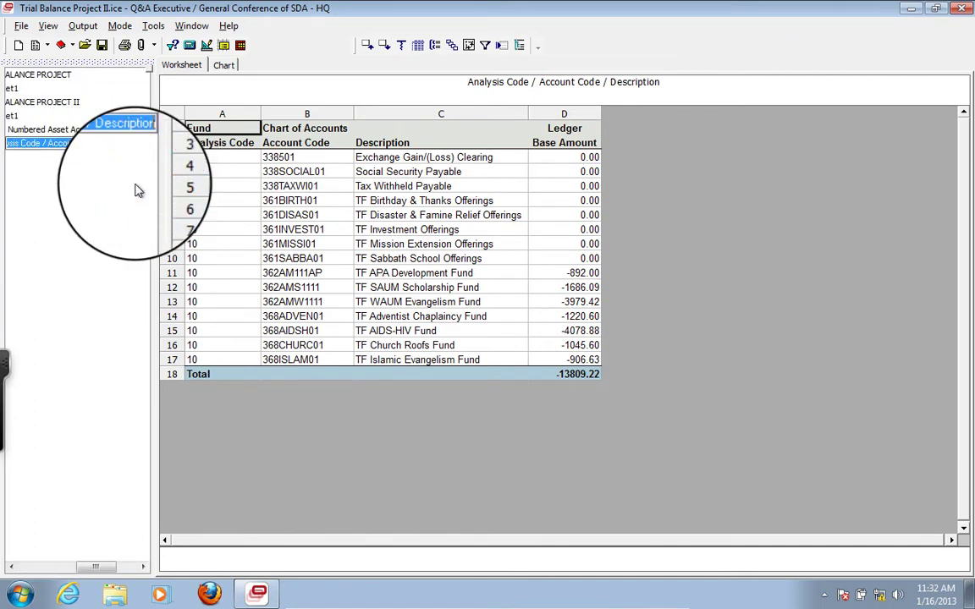
{"action": "type", "text": "Nu"}
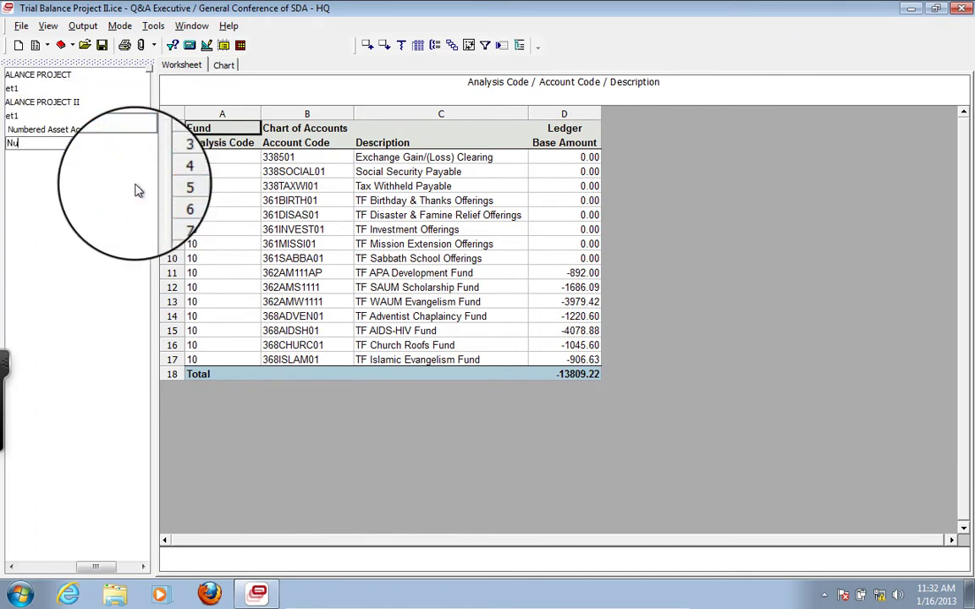
{"action": "type", "text": "mbered Liability"}
{"action": "key", "text": "Return"}
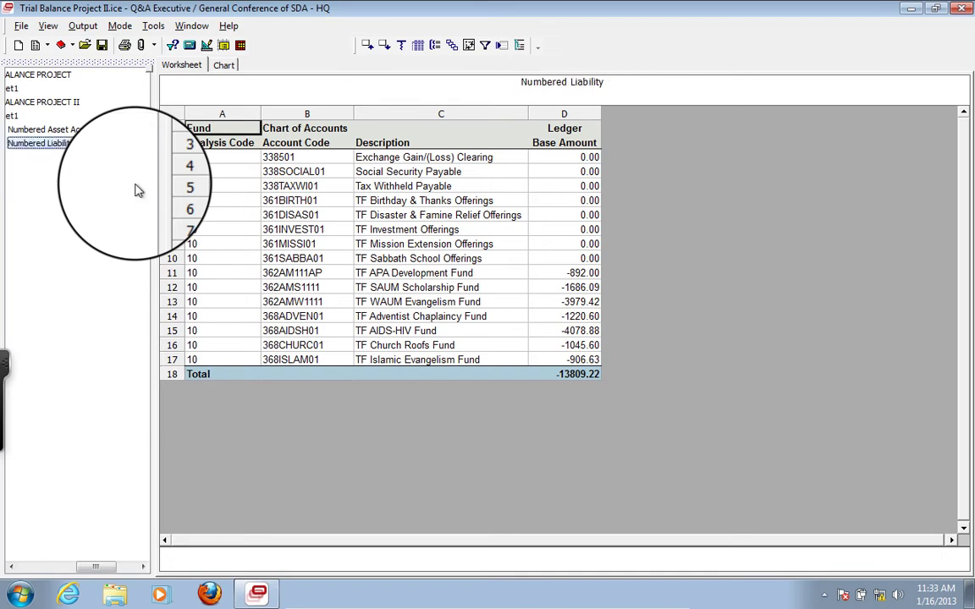
{"action": "left_click", "coordinate": [53, 180]}
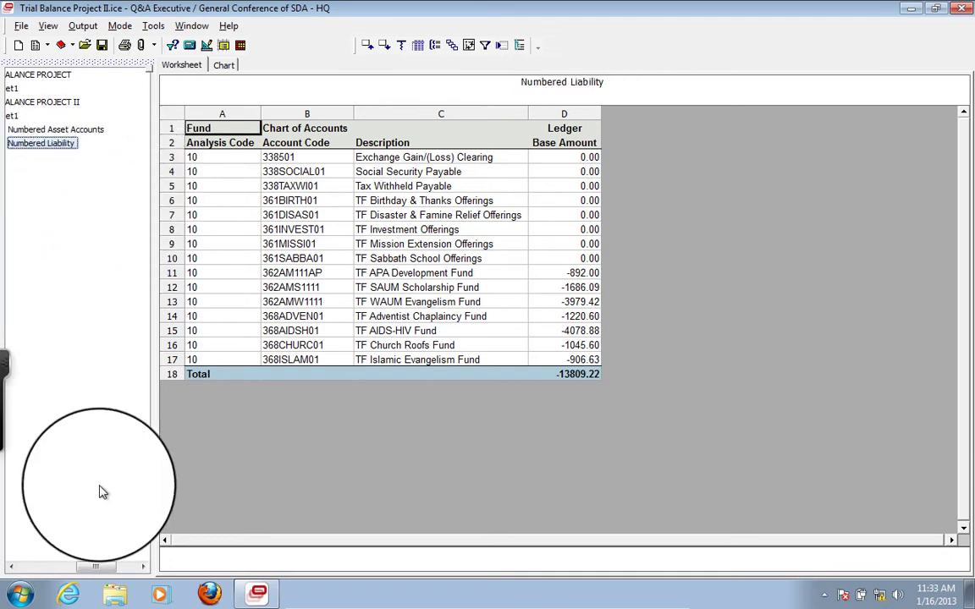
Step: Return to Sheet1 and run the Analysis Code / Account Code / Description drilldown on the Organizations amount in F13
{"action": "left_click", "coordinate": [96, 569]}
{"action": "left_click_drag", "start_coordinate": [96, 569], "coordinate": [38, 568]}
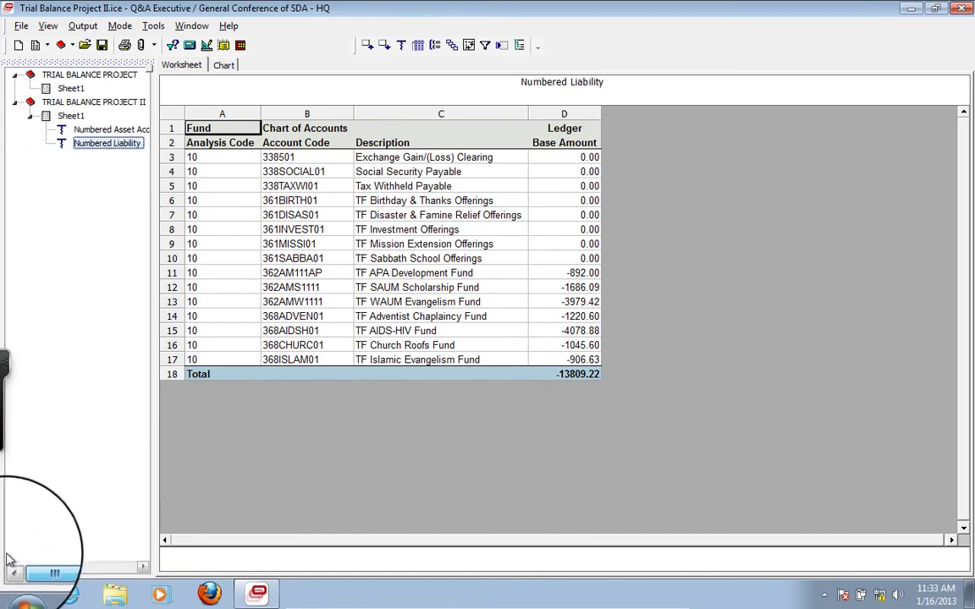
{"action": "left_click", "coordinate": [76, 118]}
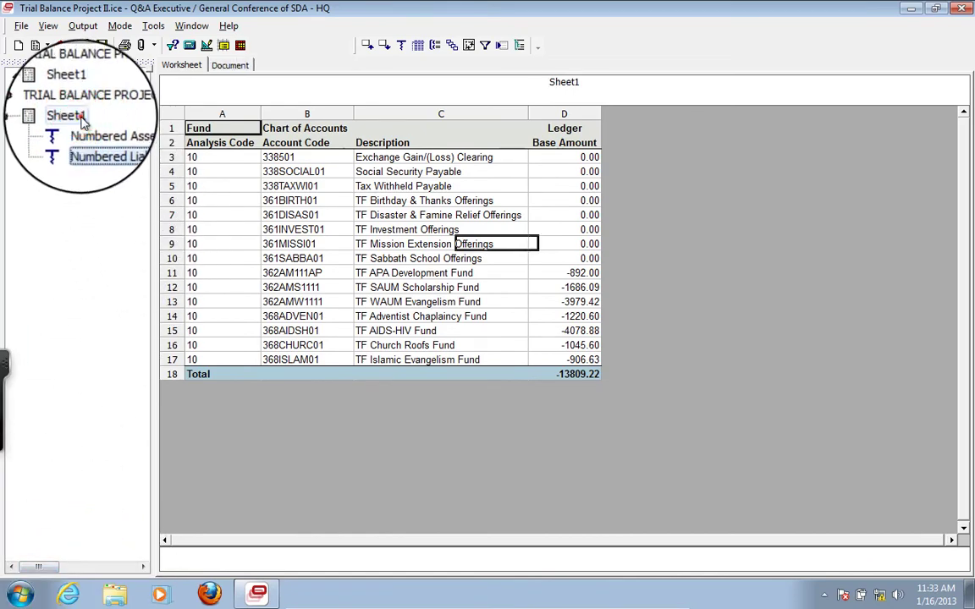
{"action": "left_click", "coordinate": [508, 307]}
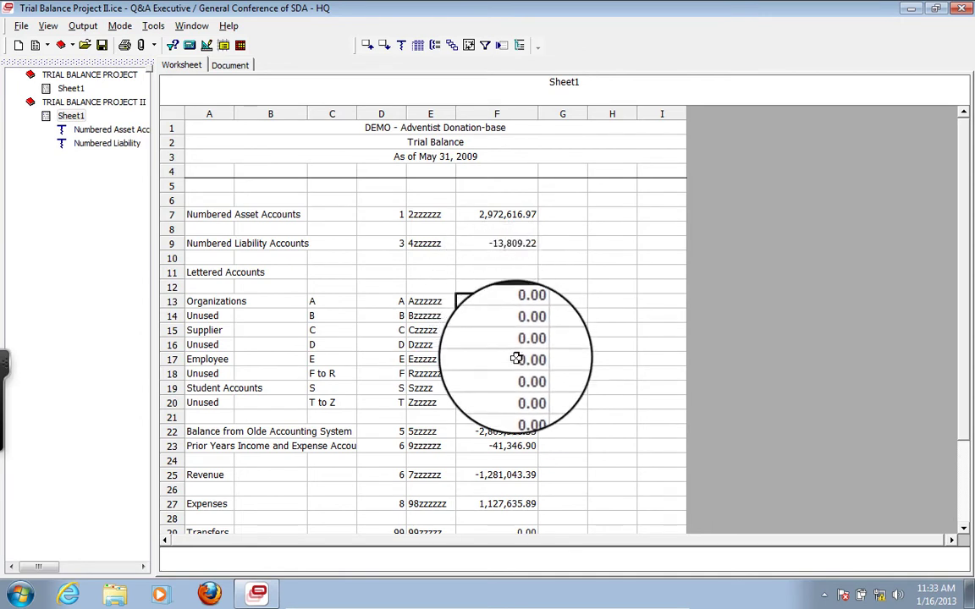
{"action": "left_click", "coordinate": [401, 47]}
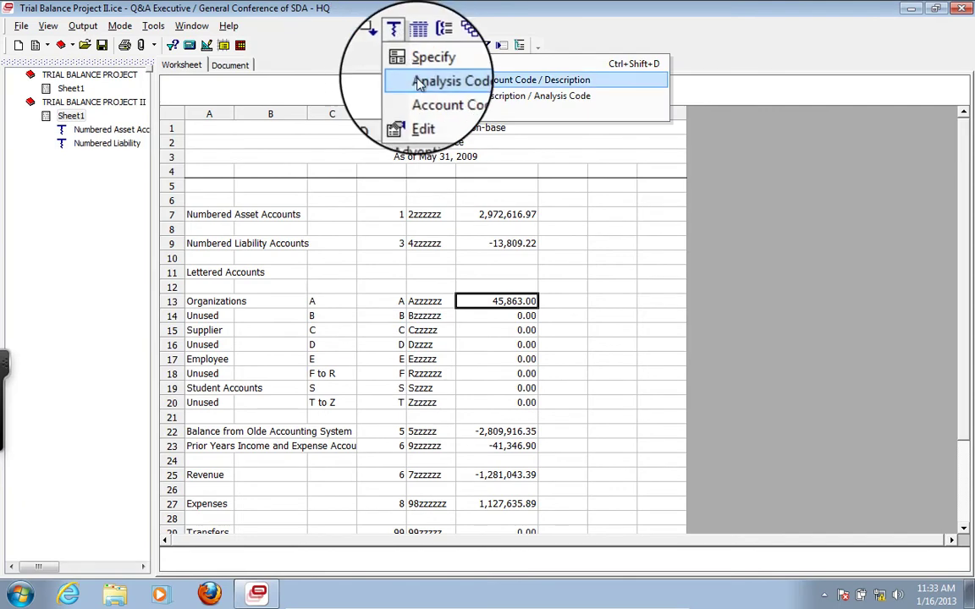
{"action": "left_click", "coordinate": [415, 82]}
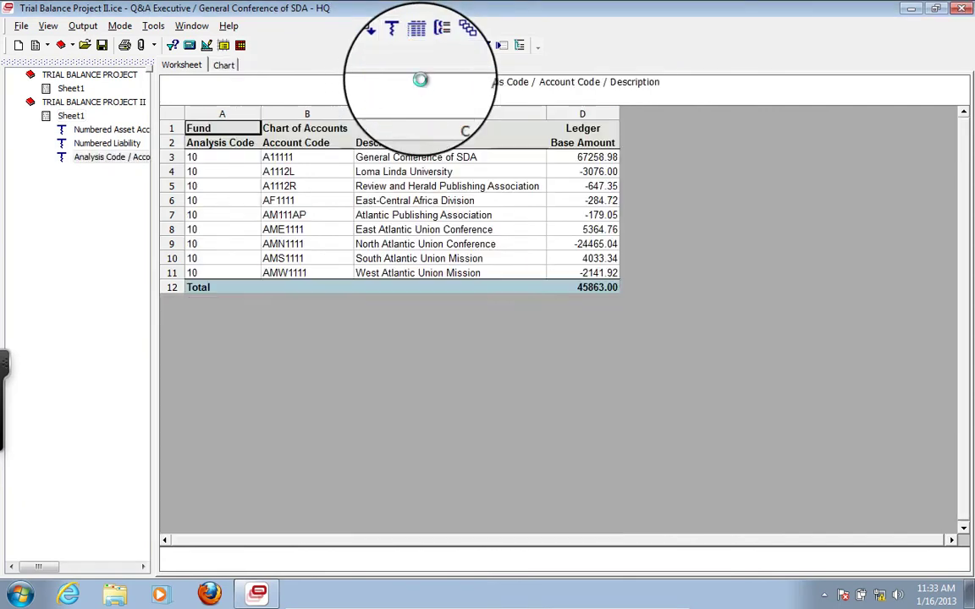
Step: Rename the Organizations drilldown worksheet as Organizational Accounts
{"action": "right_click", "coordinate": [113, 160]}
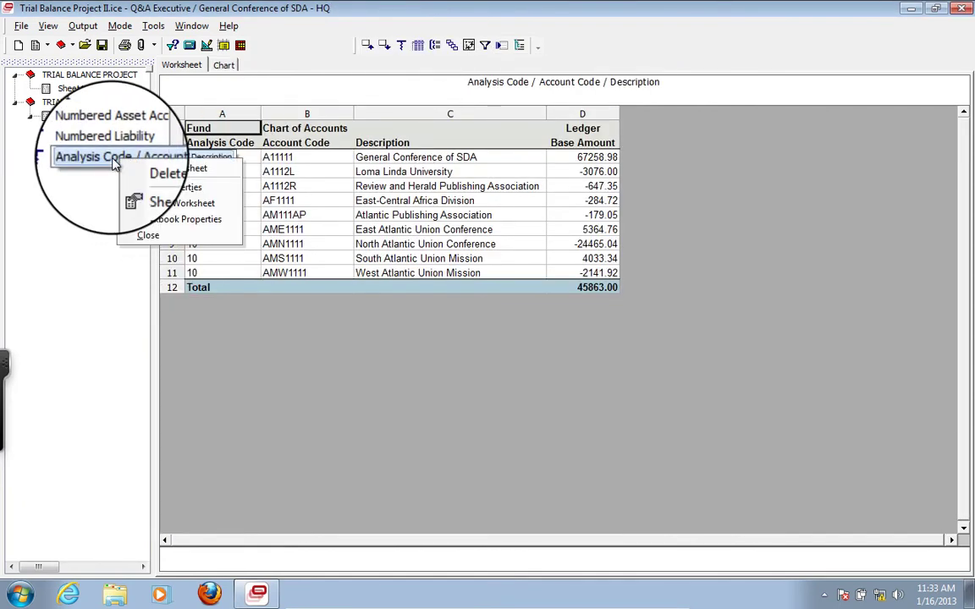
{"action": "left_click", "coordinate": [155, 209]}
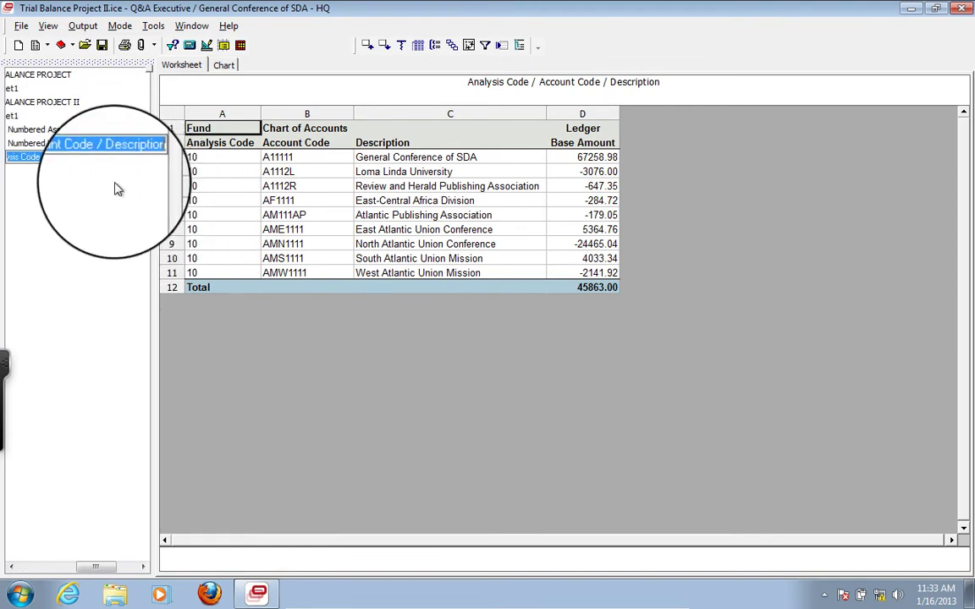
{"action": "type", "text": "Or"}
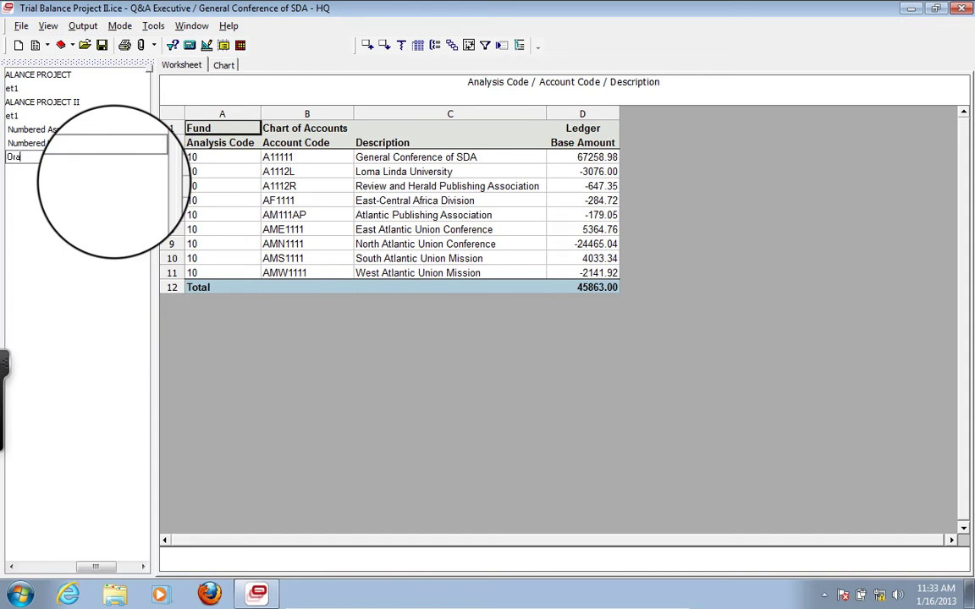
{"action": "type", "text": "ganizational Accounts"}
{"action": "key", "text": "Return"}
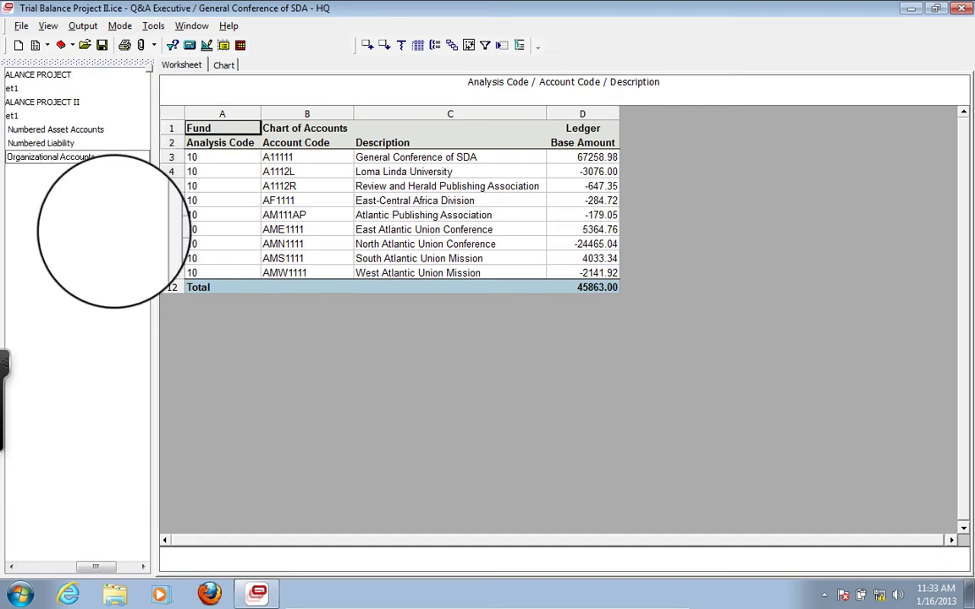
{"action": "left_click", "coordinate": [108, 235]}
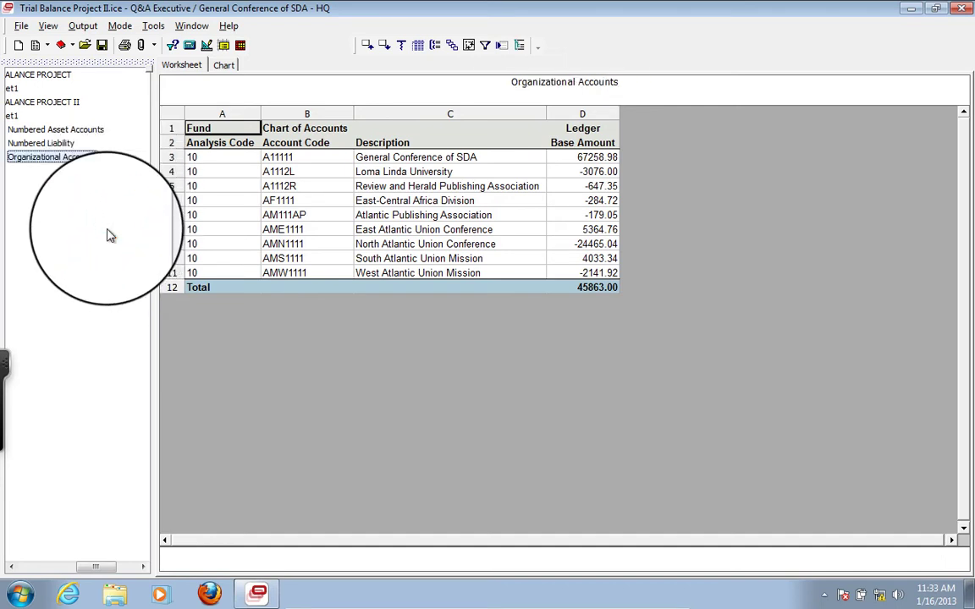
Step: Return to Sheet1 and examine the old accounting system balance and prior years income and expense amounts in F22:F23
{"action": "left_click_drag", "start_coordinate": [95, 567], "coordinate": [58, 566]}
{"action": "left_click", "coordinate": [63, 116]}
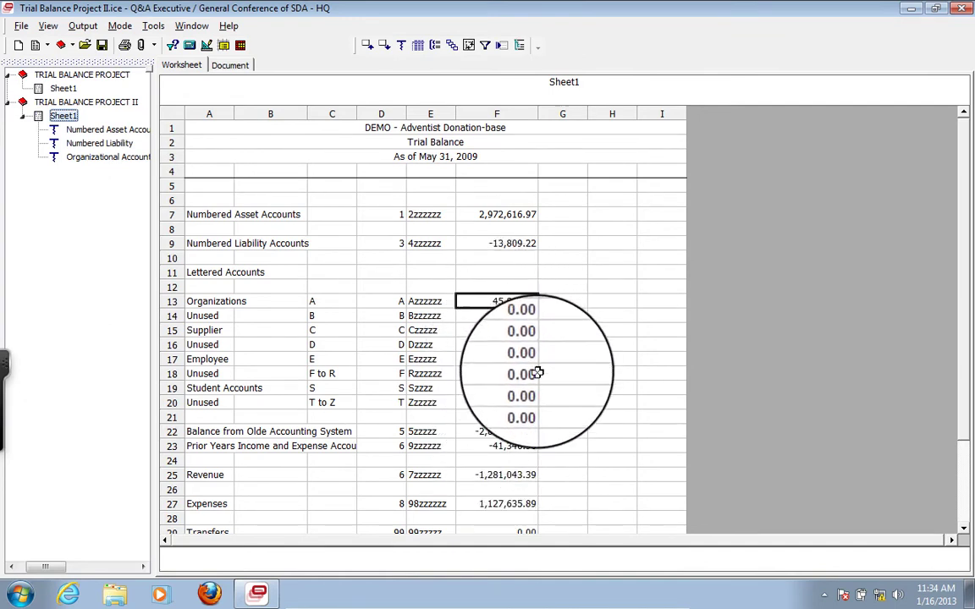
{"action": "left_click", "coordinate": [506, 432]}
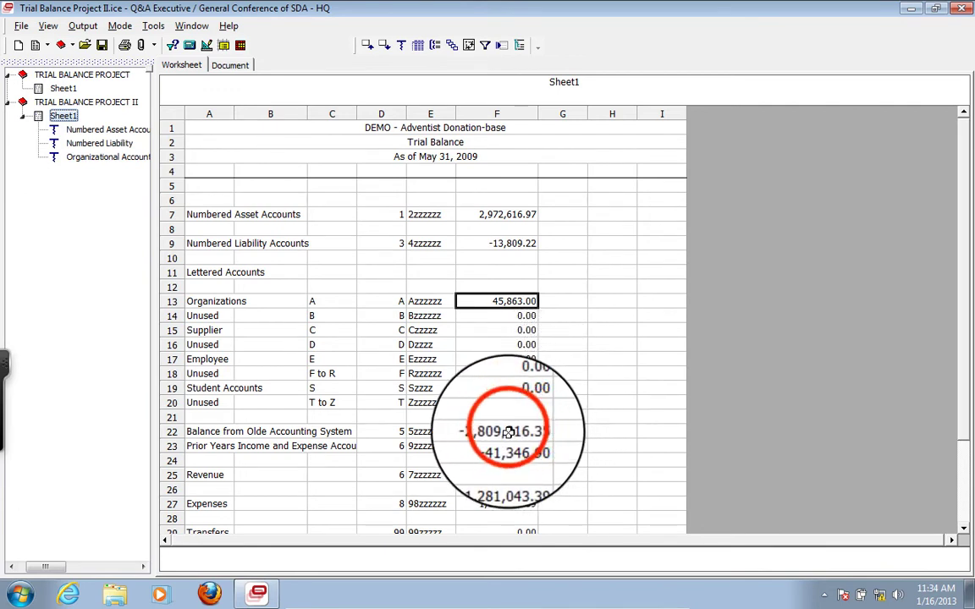
{"action": "left_click_drag", "start_coordinate": [506, 432], "coordinate": [512, 443]}
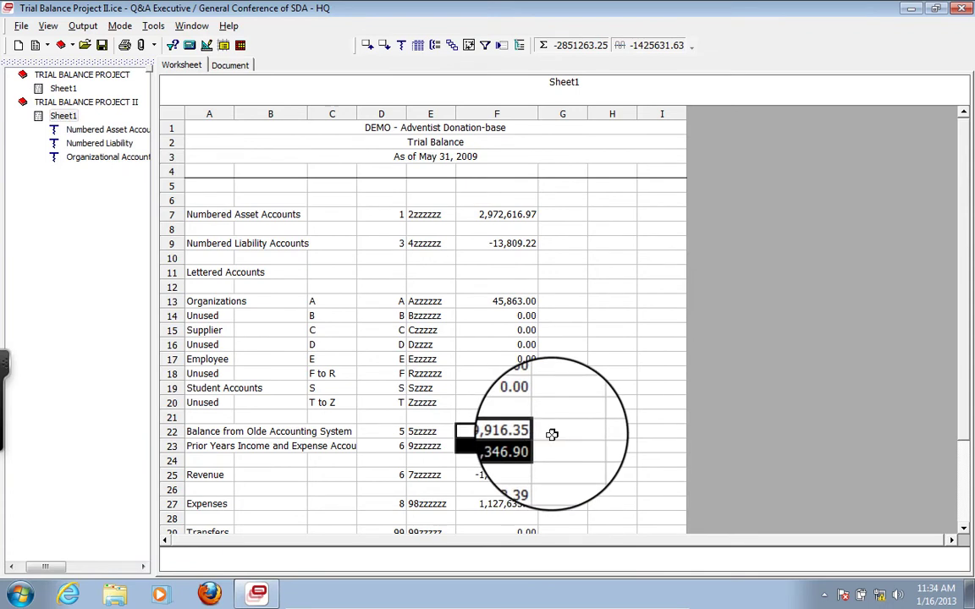
{"action": "left_click", "coordinate": [525, 443]}
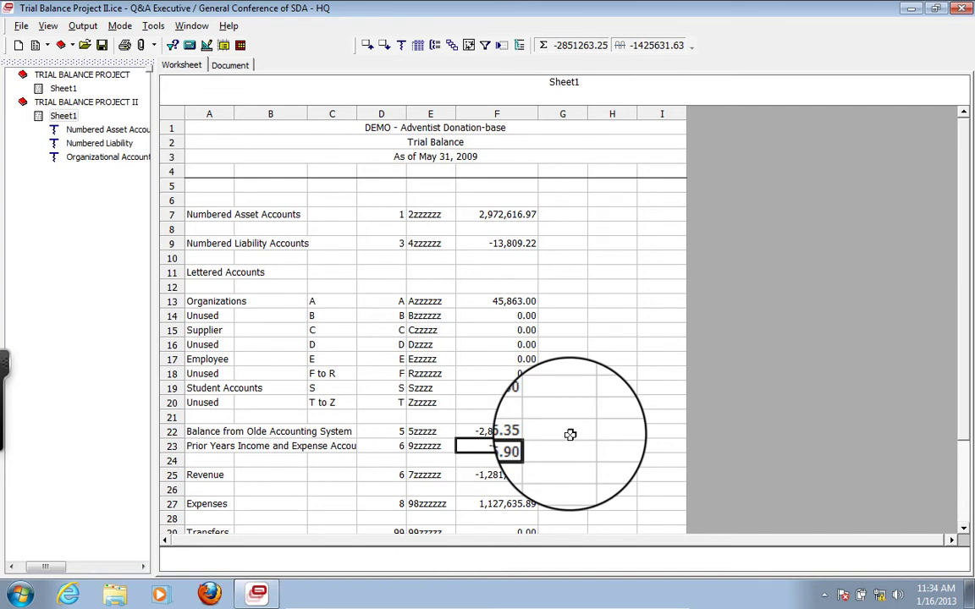
Step: Specify a new drilldown on the Revenue amount in F25, outputting the Chart of Accounts Account Code and Description
{"action": "left_click", "coordinate": [500, 475]}
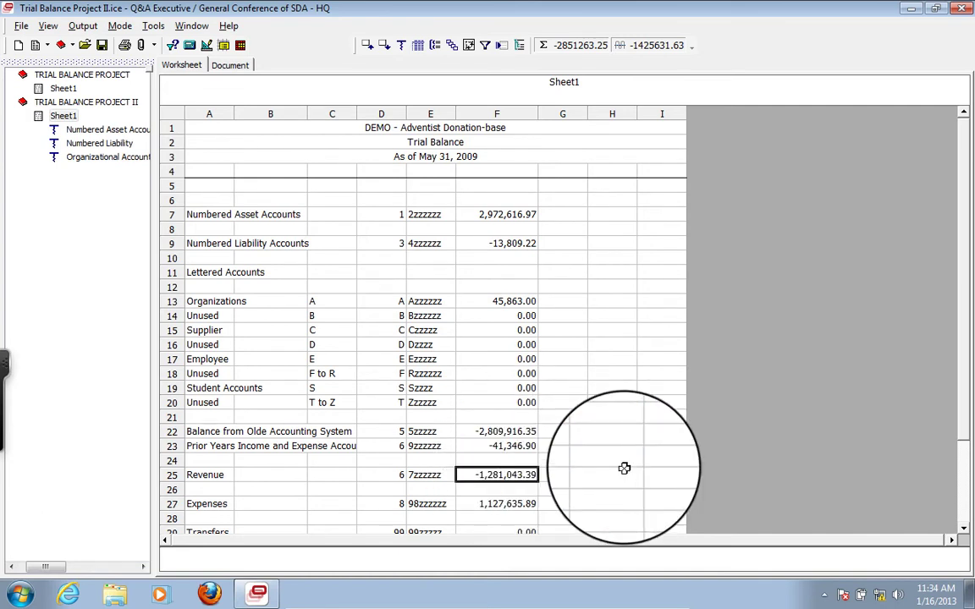
{"action": "scroll", "coordinate": [624, 468], "scroll_direction": "down", "scroll_amount": 1}
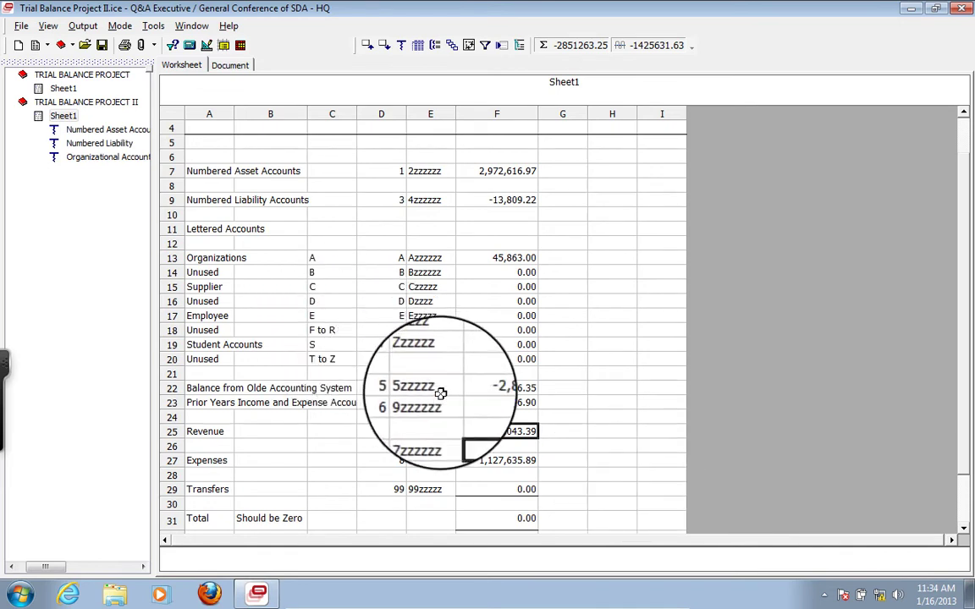
{"action": "left_click", "coordinate": [500, 430]}
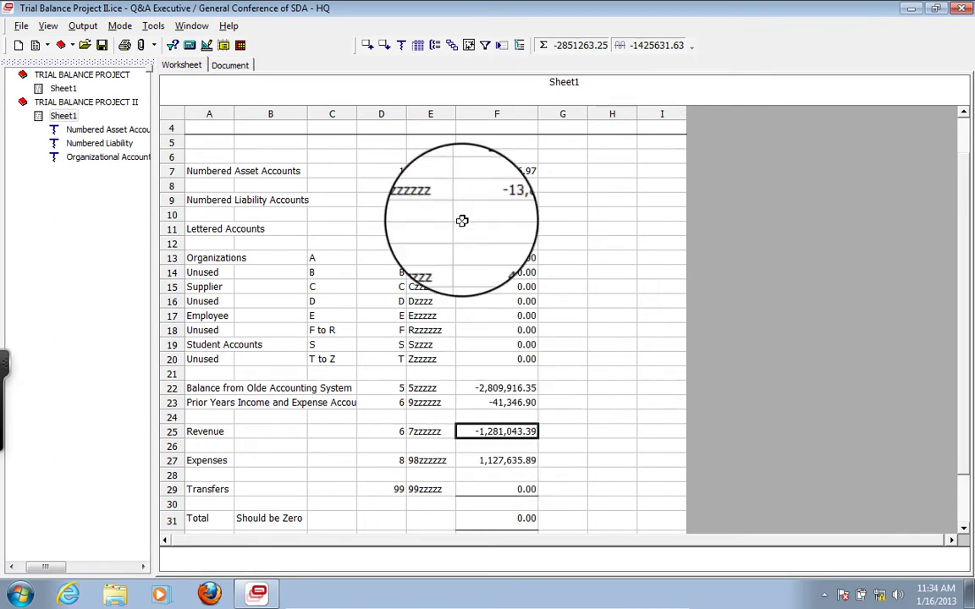
{"action": "left_click", "coordinate": [400, 45]}
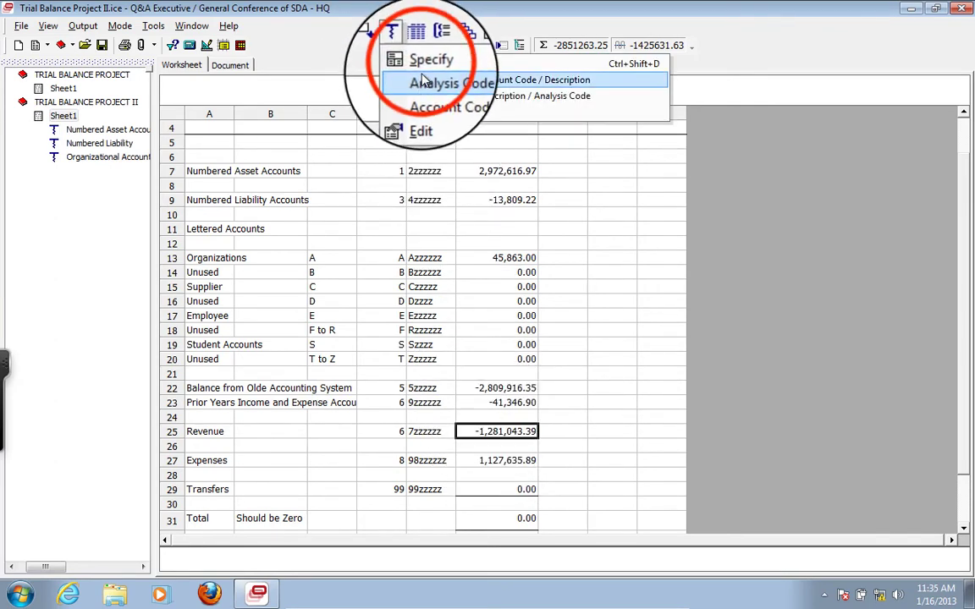
{"action": "left_click", "coordinate": [421, 63]}
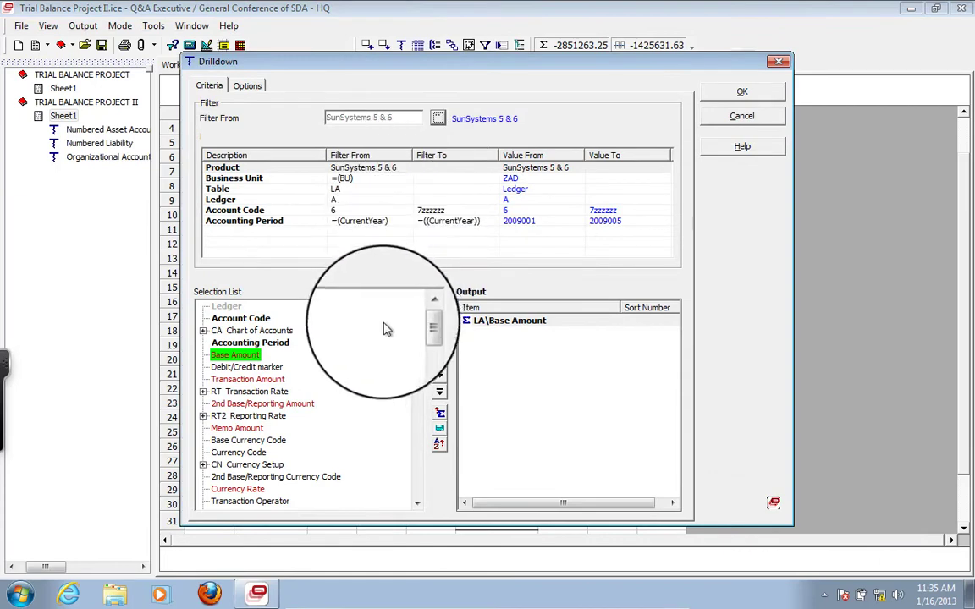
{"action": "left_click", "coordinate": [203, 331]}
{"action": "double_click", "coordinate": [251, 355]}
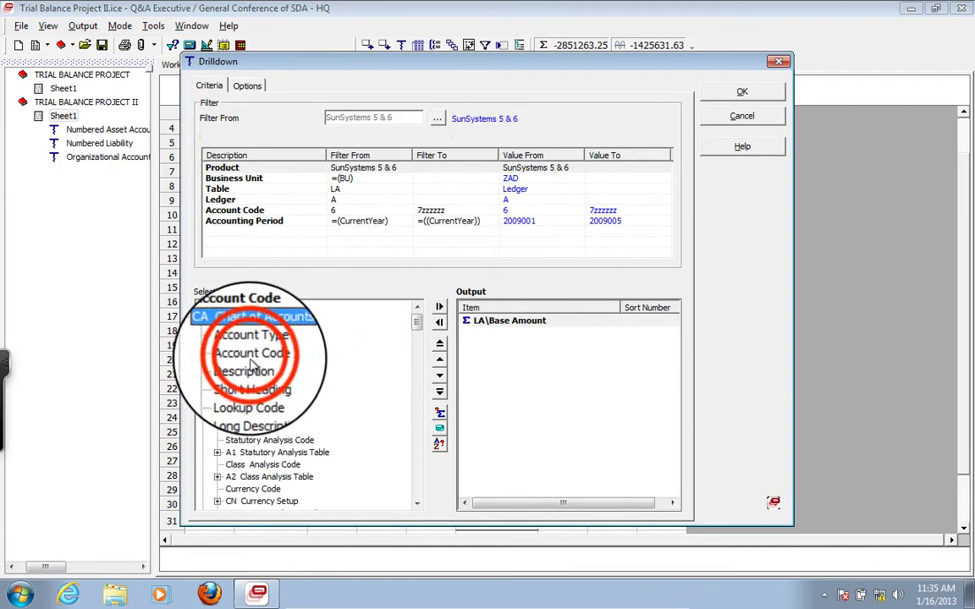
{"action": "double_click", "coordinate": [246, 367]}
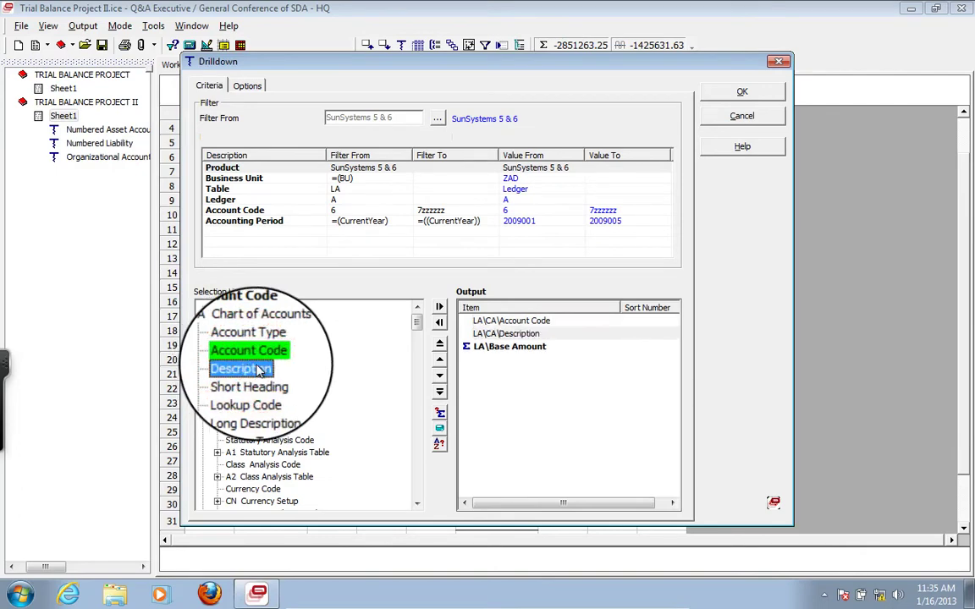
Step: Add the Analysis Code from the L3 Fund, L4 Function and L5 Restriction analysis tables to the drilldown output
{"action": "left_click", "coordinate": [416, 324]}
{"action": "left_click_drag", "start_coordinate": [417, 324], "coordinate": [415, 415]}
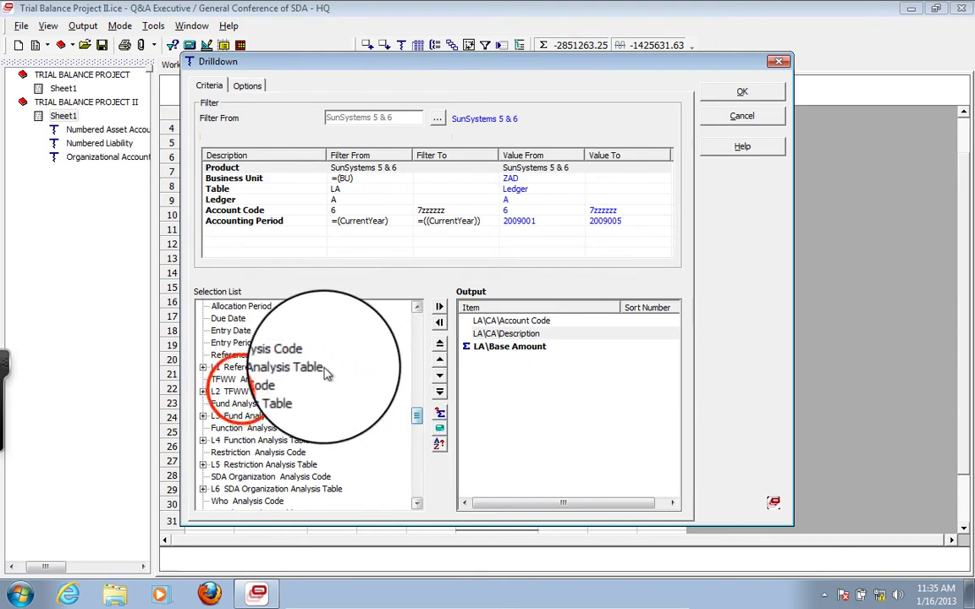
{"action": "left_click", "coordinate": [227, 390]}
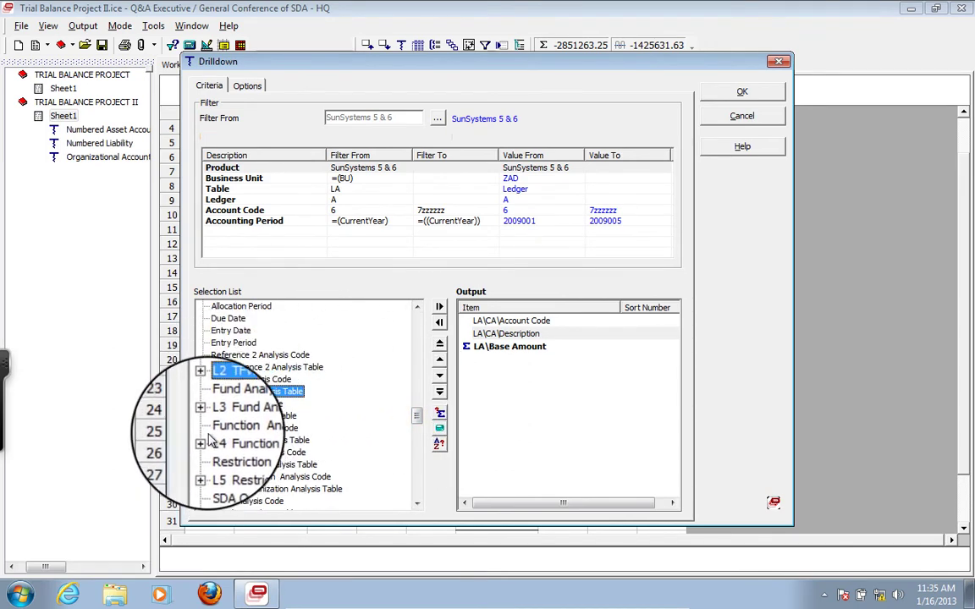
{"action": "left_click", "coordinate": [204, 419]}
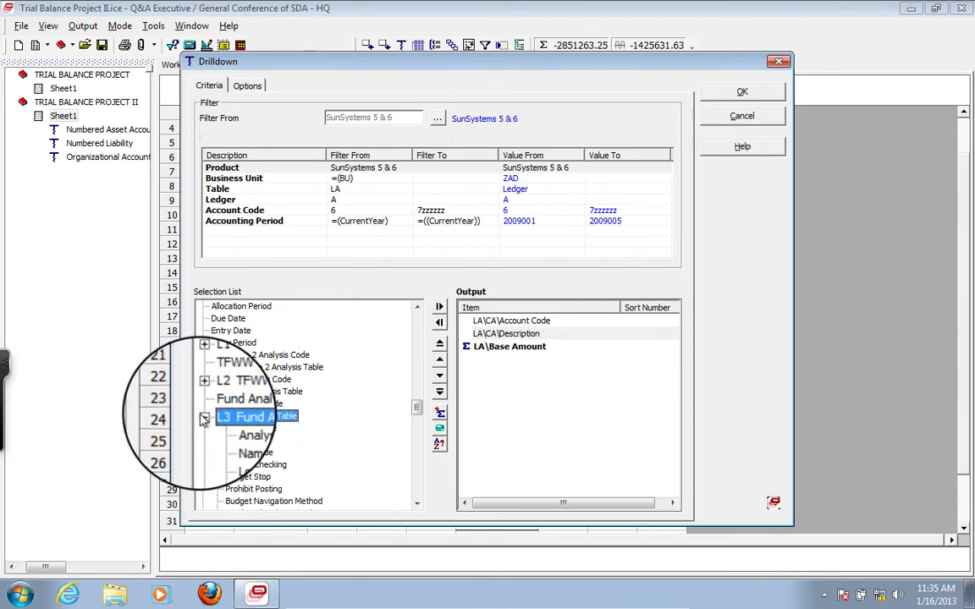
{"action": "double_click", "coordinate": [265, 438]}
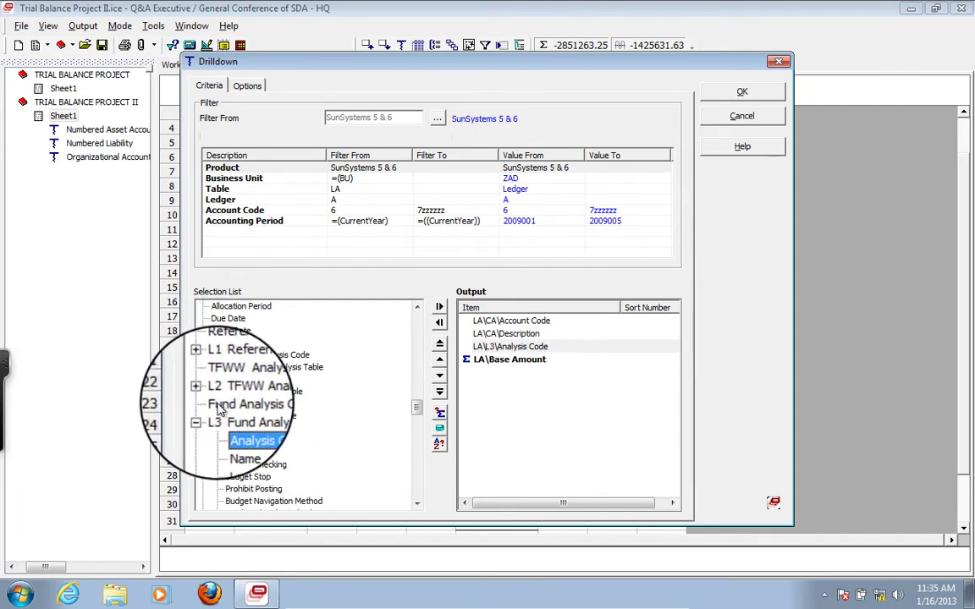
{"action": "left_click", "coordinate": [419, 409]}
{"action": "left_click_drag", "start_coordinate": [419, 409], "coordinate": [416, 428]}
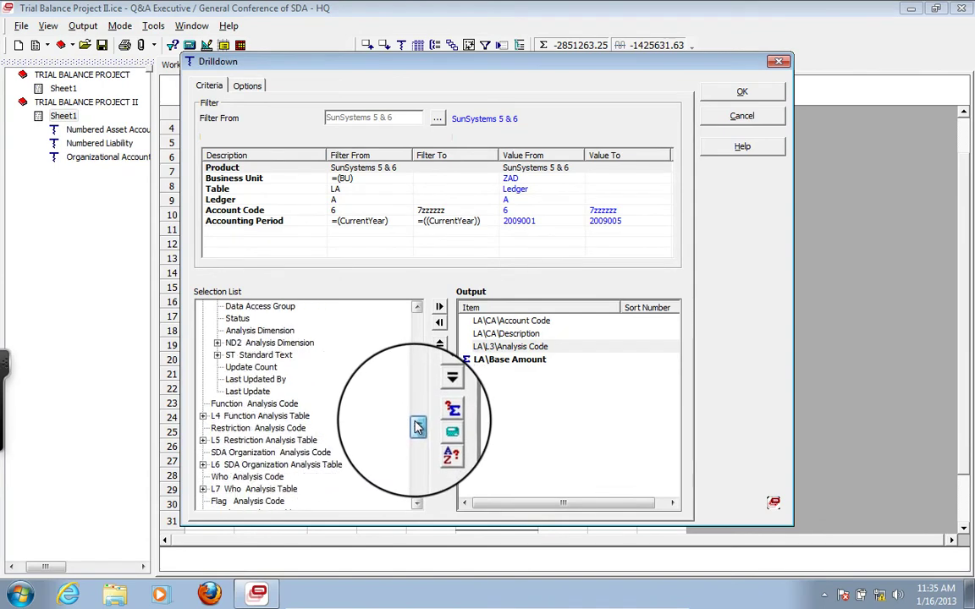
{"action": "double_click", "coordinate": [229, 416]}
{"action": "double_click", "coordinate": [243, 430]}
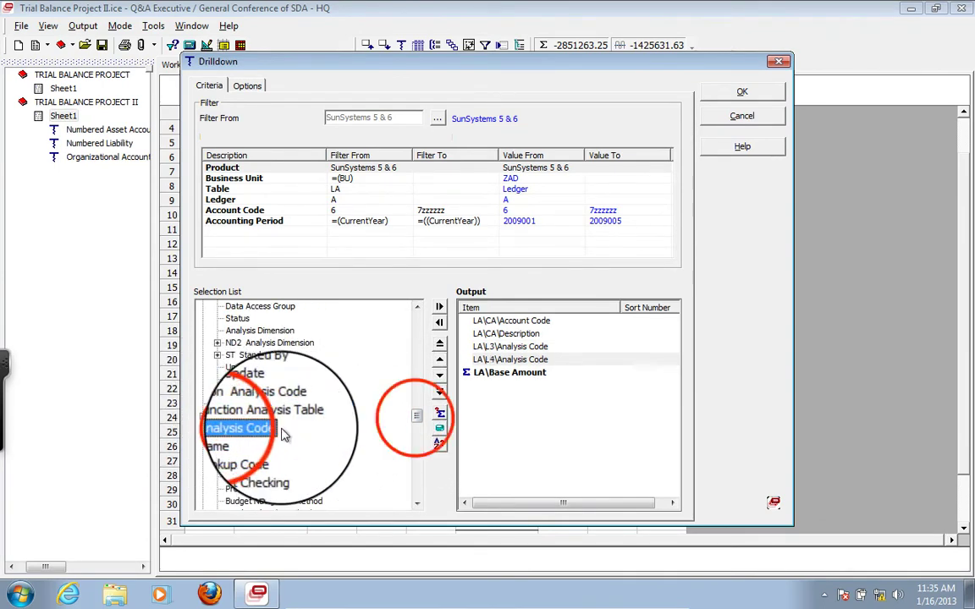
{"action": "left_click_drag", "start_coordinate": [417, 423], "coordinate": [417, 433]}
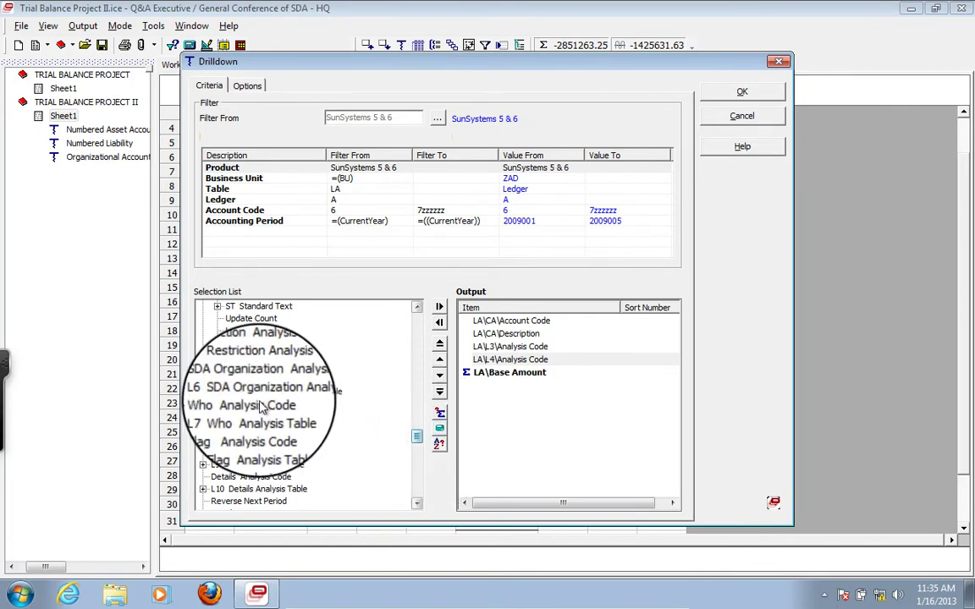
{"action": "left_click", "coordinate": [203, 367]}
{"action": "double_click", "coordinate": [251, 380]}
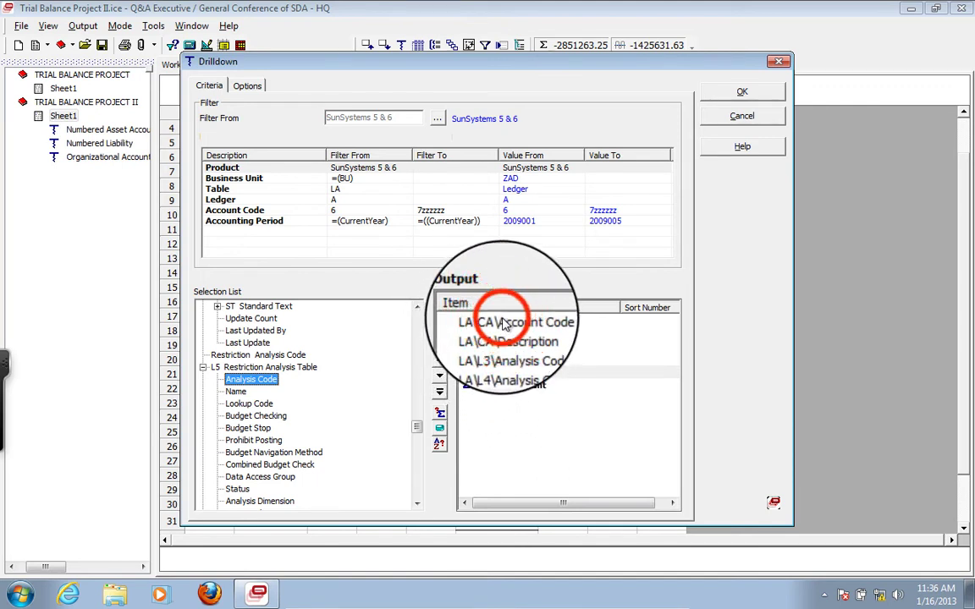
Step: Reorder the drilldown output so Account Code and Description follow the three analysis codes, just above Base Amount
{"action": "left_click", "coordinate": [505, 324]}
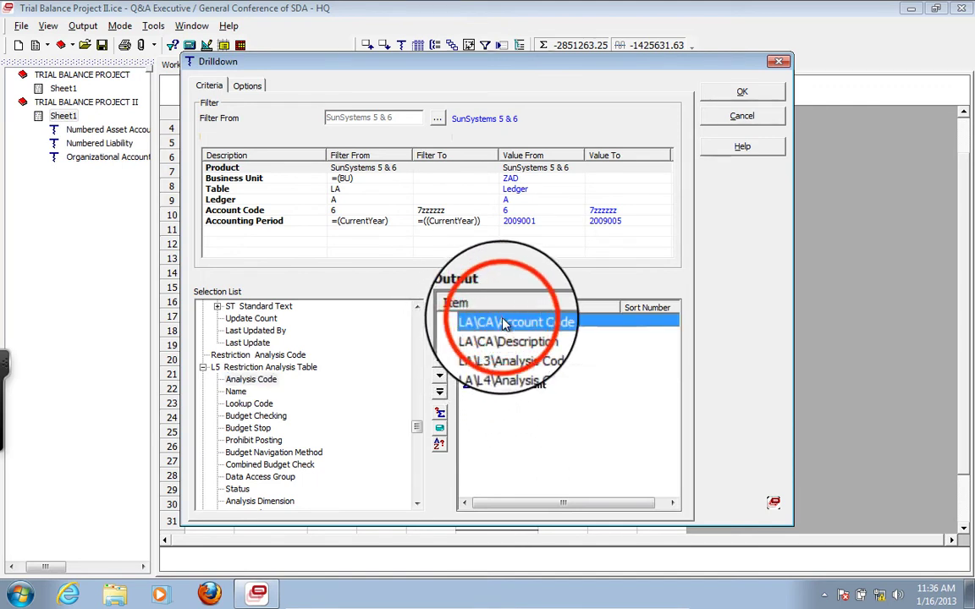
{"action": "left_click", "coordinate": [440, 377]}
{"action": "left_click", "coordinate": [440, 378]}
{"action": "left_click", "coordinate": [440, 377]}
{"action": "left_click", "coordinate": [440, 378]}
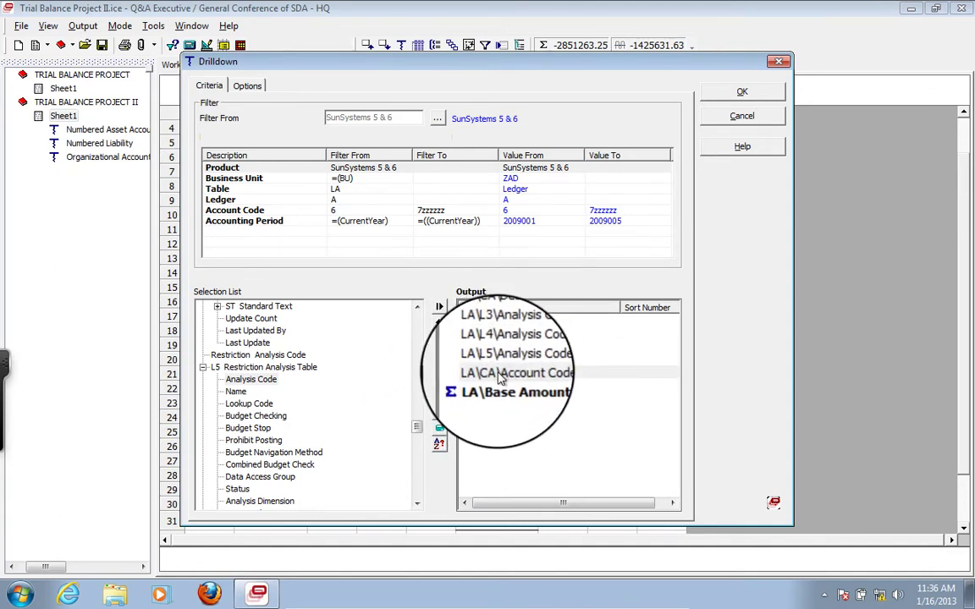
{"action": "left_click", "coordinate": [416, 427]}
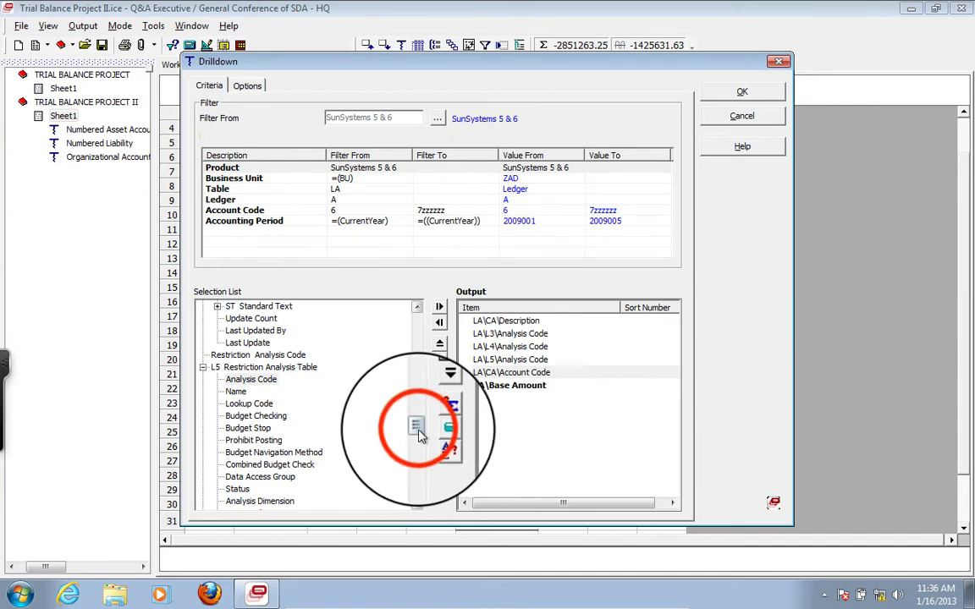
{"action": "left_click_drag", "start_coordinate": [418, 430], "coordinate": [403, 272]}
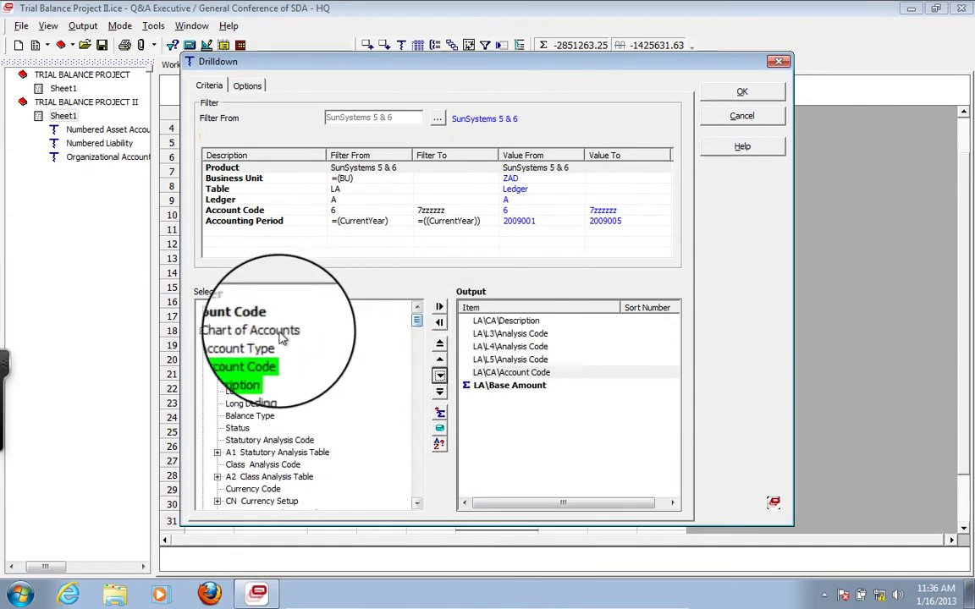
{"action": "left_click", "coordinate": [518, 321]}
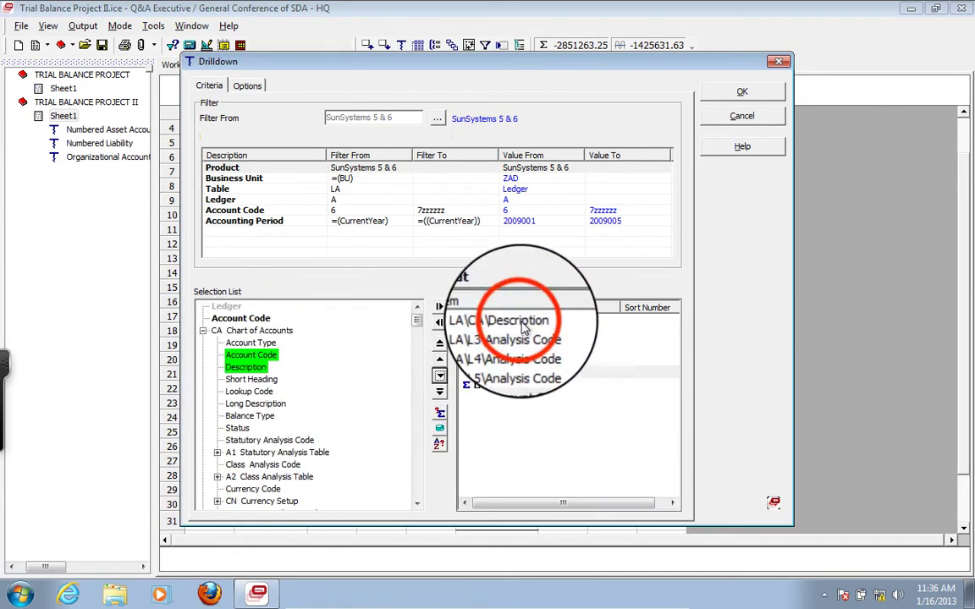
{"action": "left_click", "coordinate": [440, 376]}
{"action": "left_click", "coordinate": [439, 376]}
{"action": "left_click", "coordinate": [439, 376]}
{"action": "left_click", "coordinate": [439, 376]}
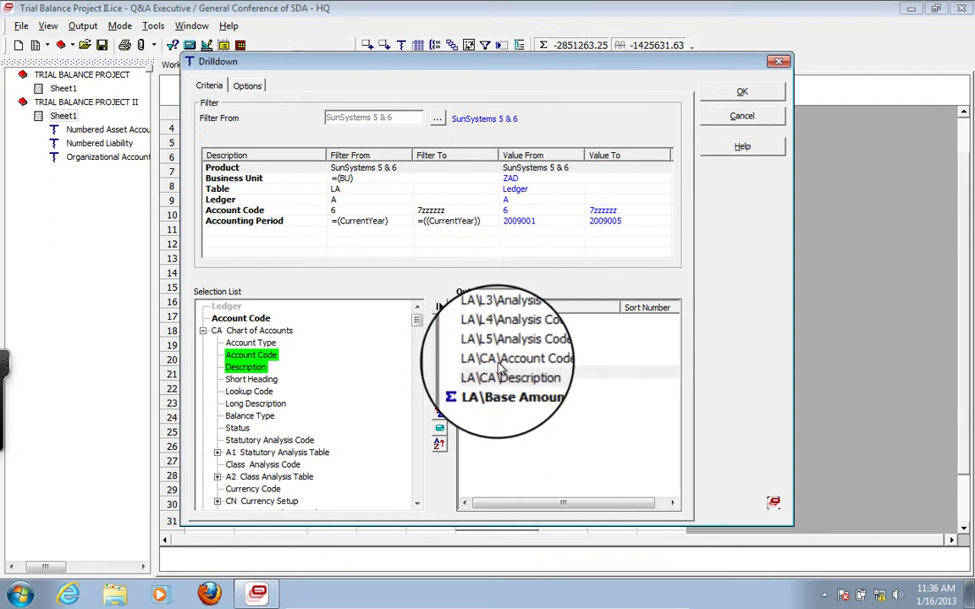
Step: Sort the drilldown by the Chart of Accounts Account Code and run it
{"action": "left_click", "coordinate": [497, 363]}
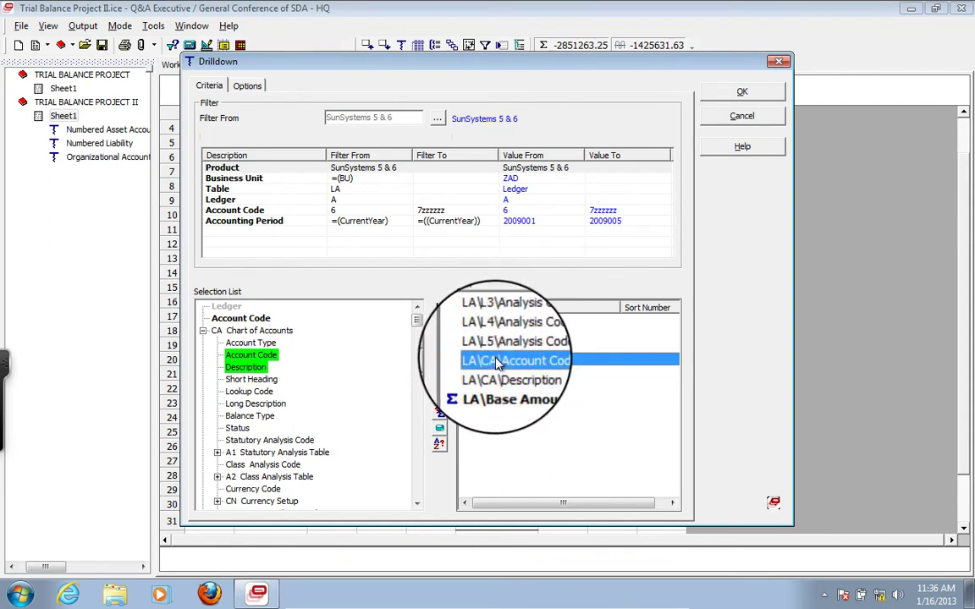
{"action": "left_click", "coordinate": [439, 446]}
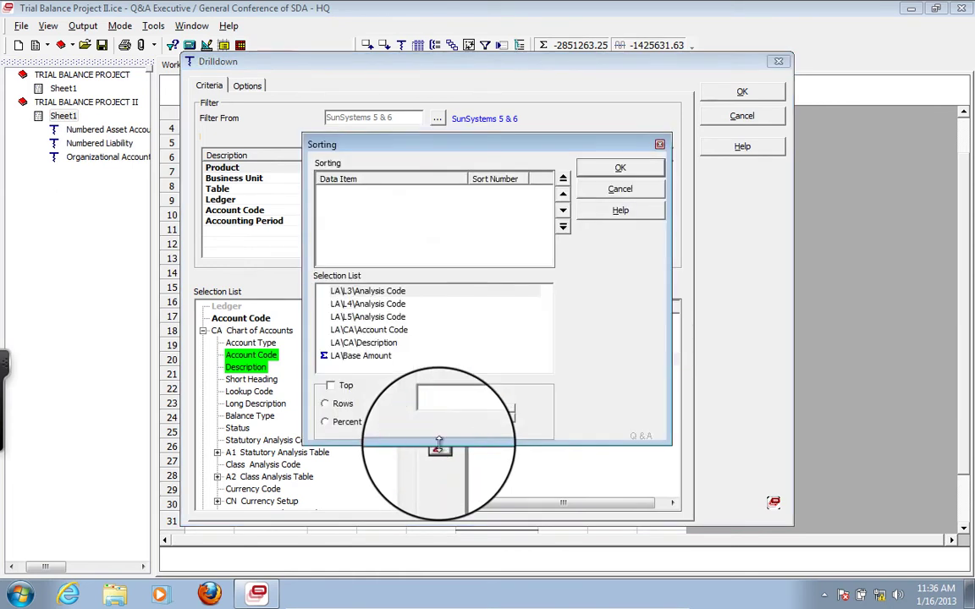
{"action": "double_click", "coordinate": [398, 331]}
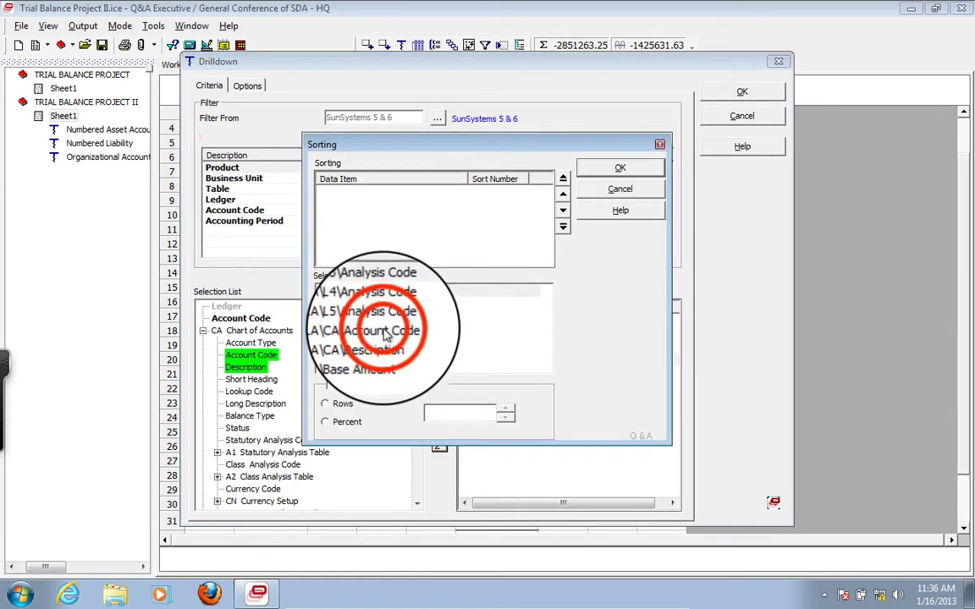
{"action": "left_click", "coordinate": [599, 168]}
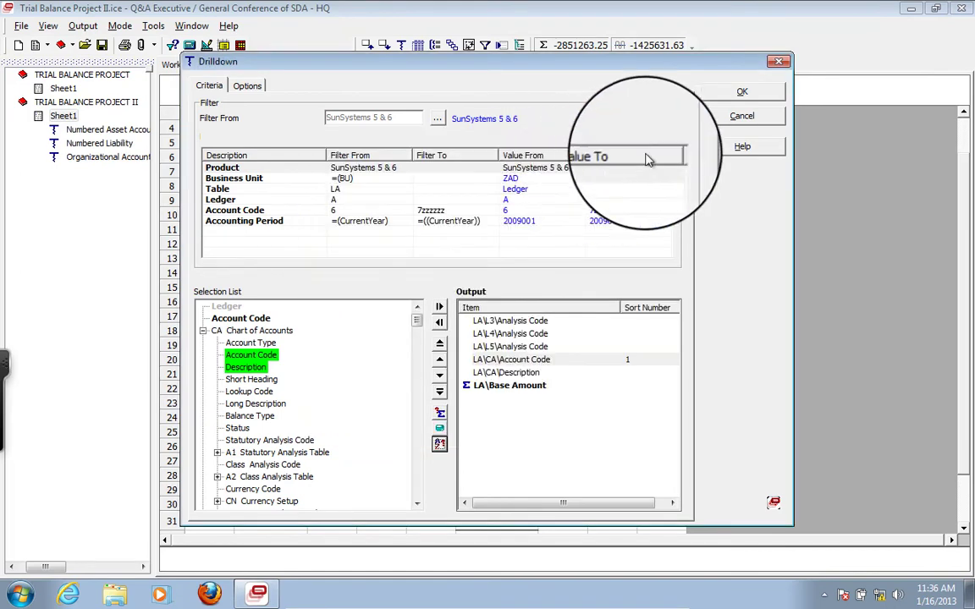
{"action": "left_click", "coordinate": [743, 91]}
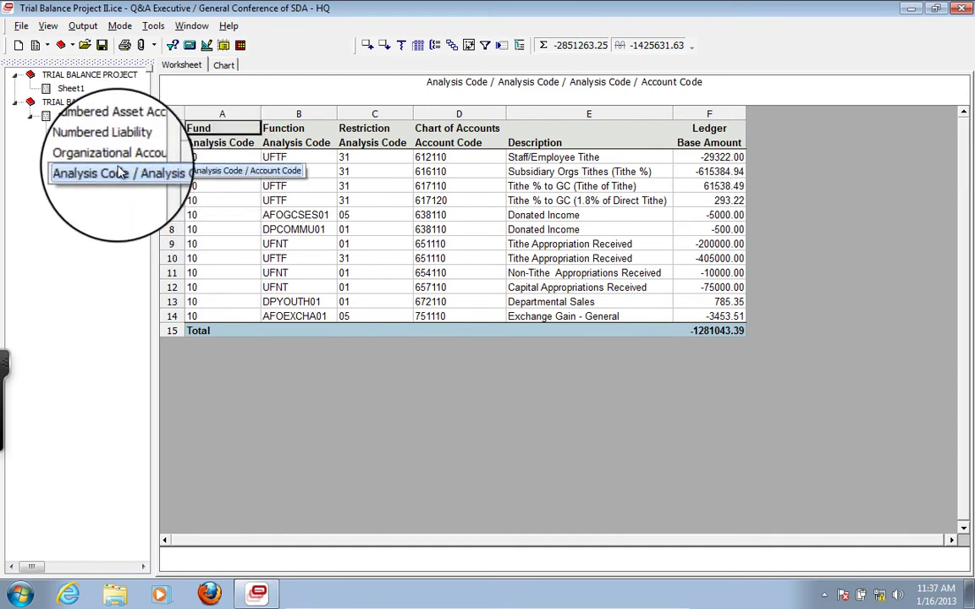
Step: Rename the new revenue drilldown worksheet as Income Statement Accounts
{"action": "right_click", "coordinate": [122, 172]}
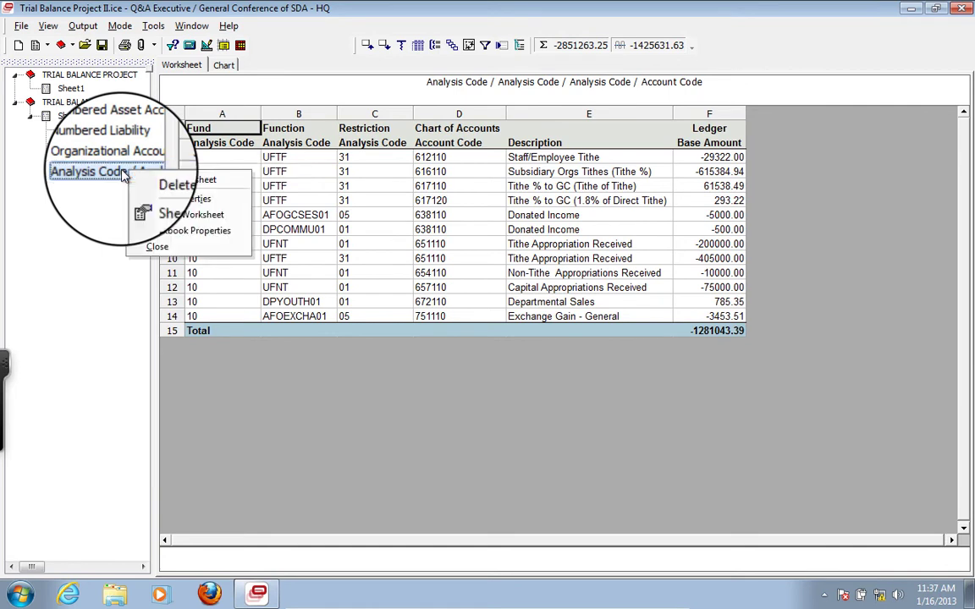
{"action": "left_click", "coordinate": [168, 217]}
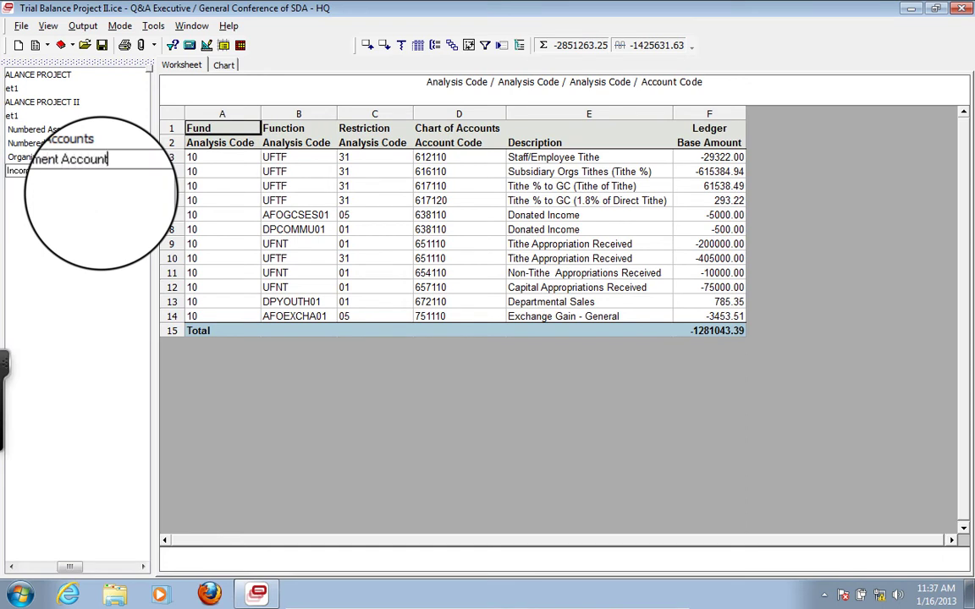
{"action": "left_click", "coordinate": [46, 178]}
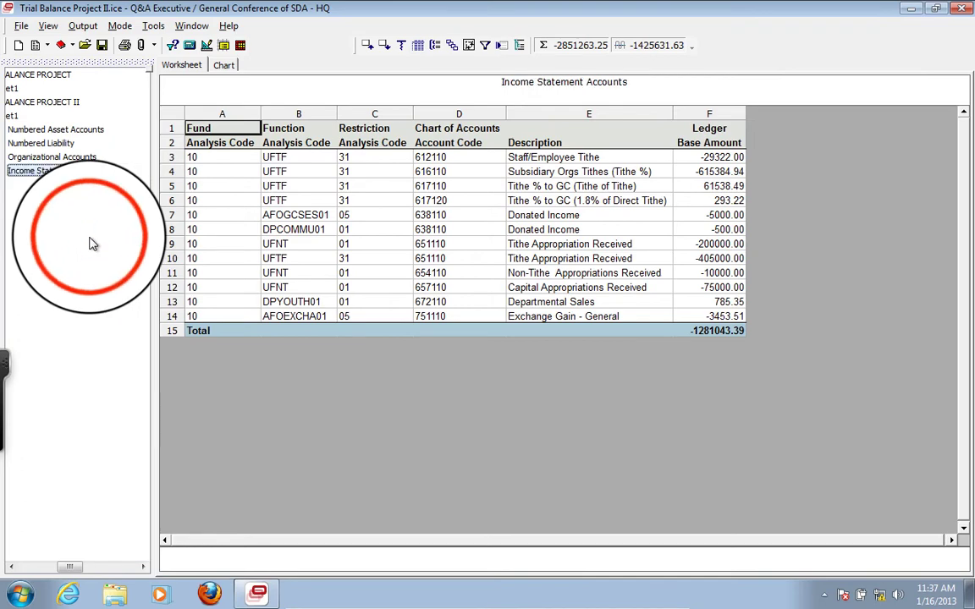
Step: Return to Sheet1, select the Expenses amount in F27, and delete the saved drilldown profile Account Code / Description / Analysis Code
{"action": "left_click_drag", "start_coordinate": [69, 566], "coordinate": [33, 566]}
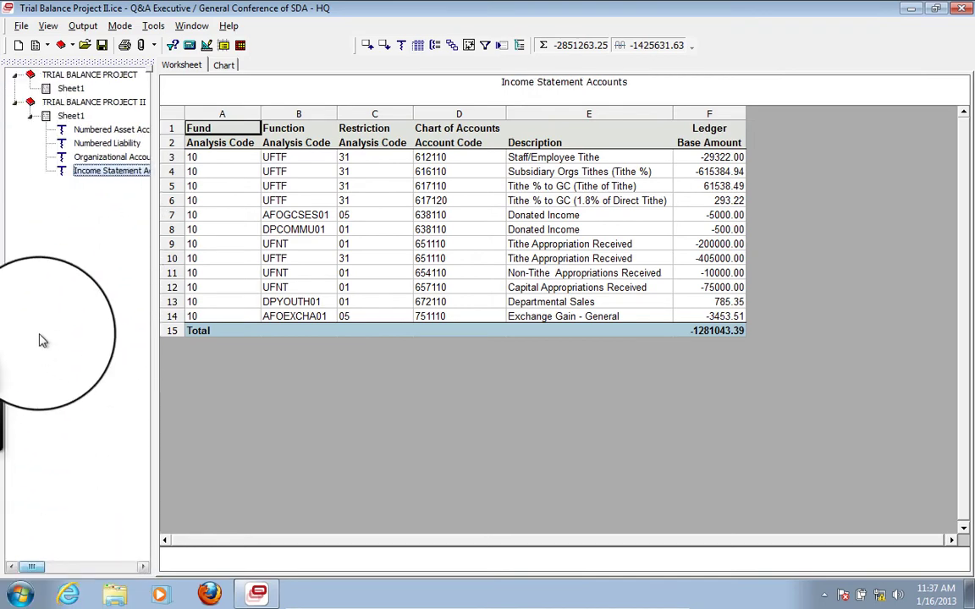
{"action": "left_click", "coordinate": [70, 116]}
{"action": "left_click", "coordinate": [496, 475]}
{"action": "left_click", "coordinate": [507, 503]}
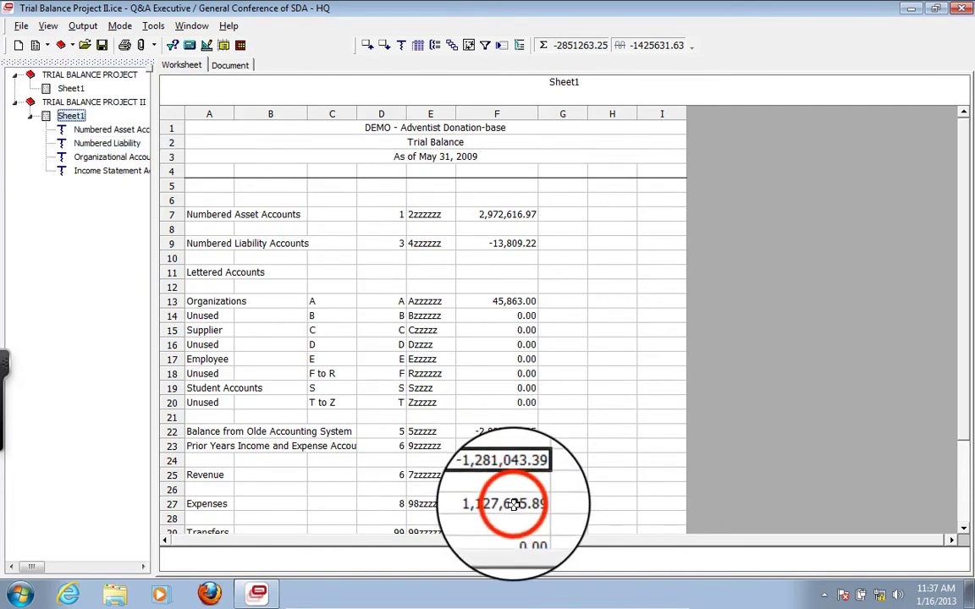
{"action": "left_click", "coordinate": [402, 44]}
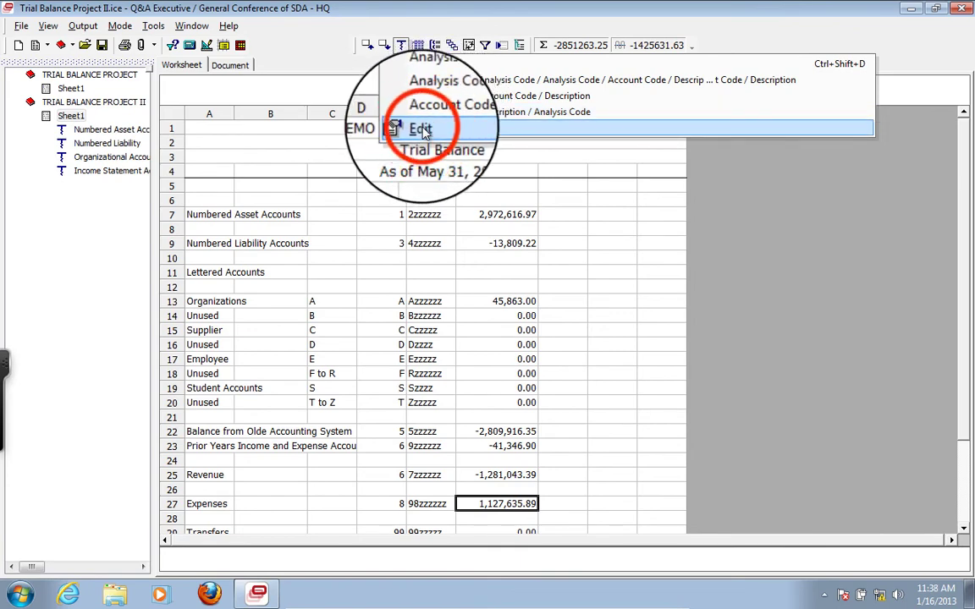
{"action": "left_click", "coordinate": [356, 183]}
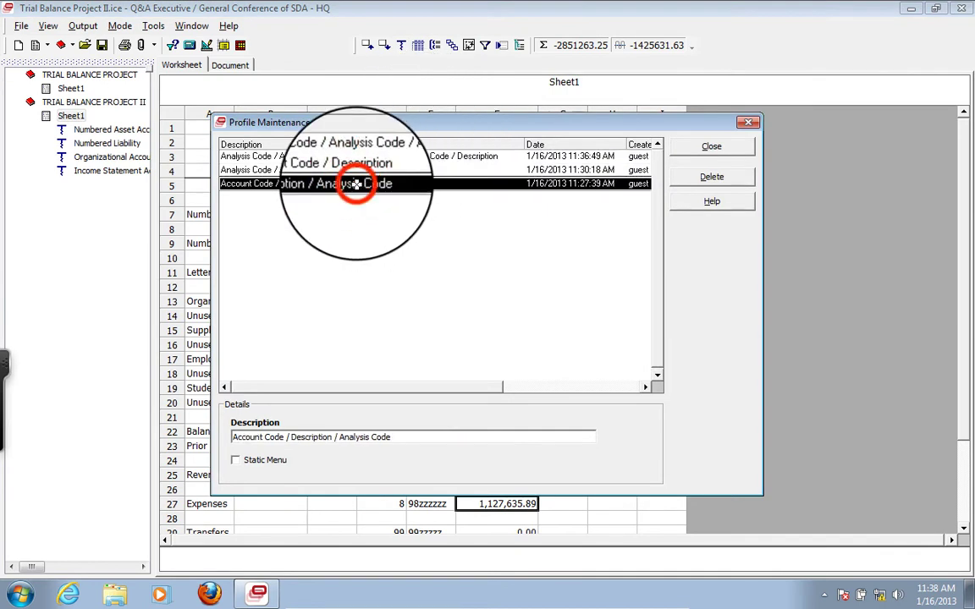
{"action": "left_click", "coordinate": [712, 176]}
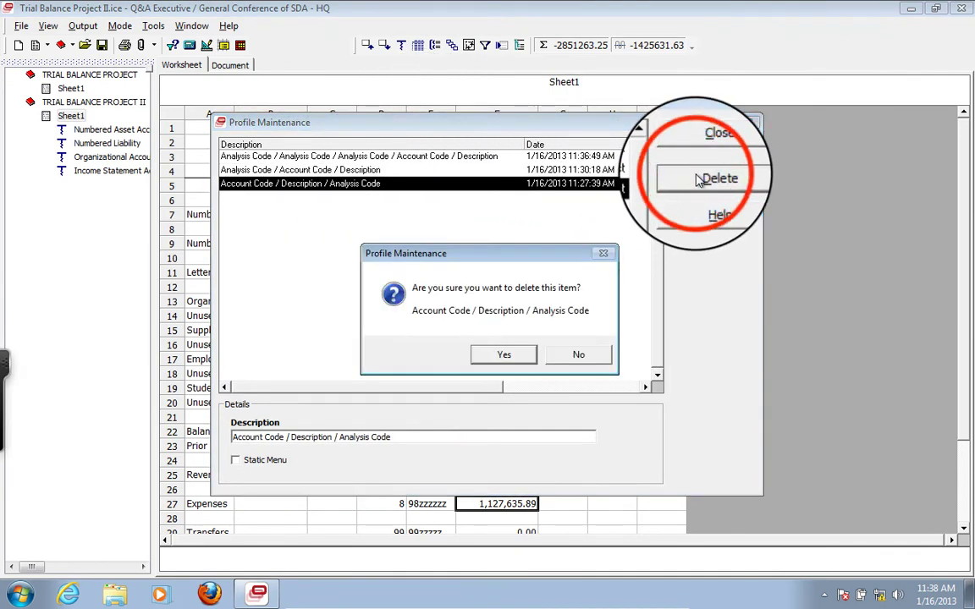
{"action": "left_click", "coordinate": [500, 356]}
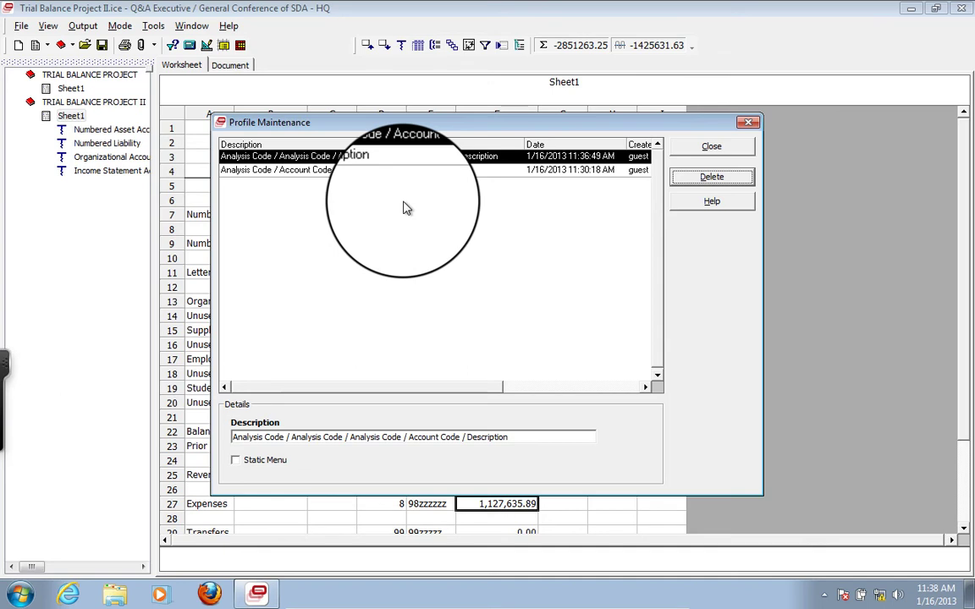
Step: Rename the saved profile containing three analysis codes, Account Code and Description as Income Statement Accounts Drill Down
{"action": "left_click", "coordinate": [369, 158]}
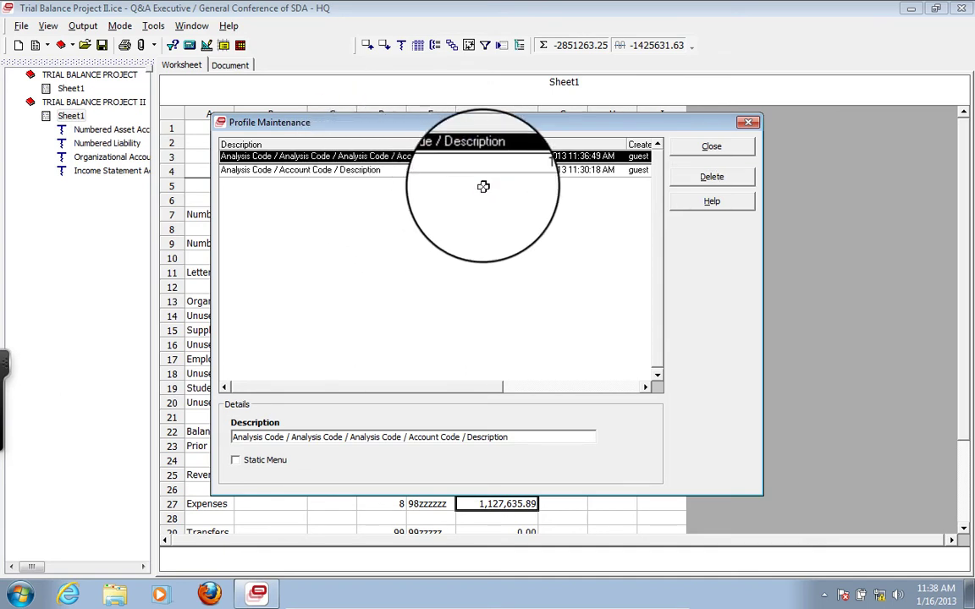
{"action": "left_click", "coordinate": [523, 433]}
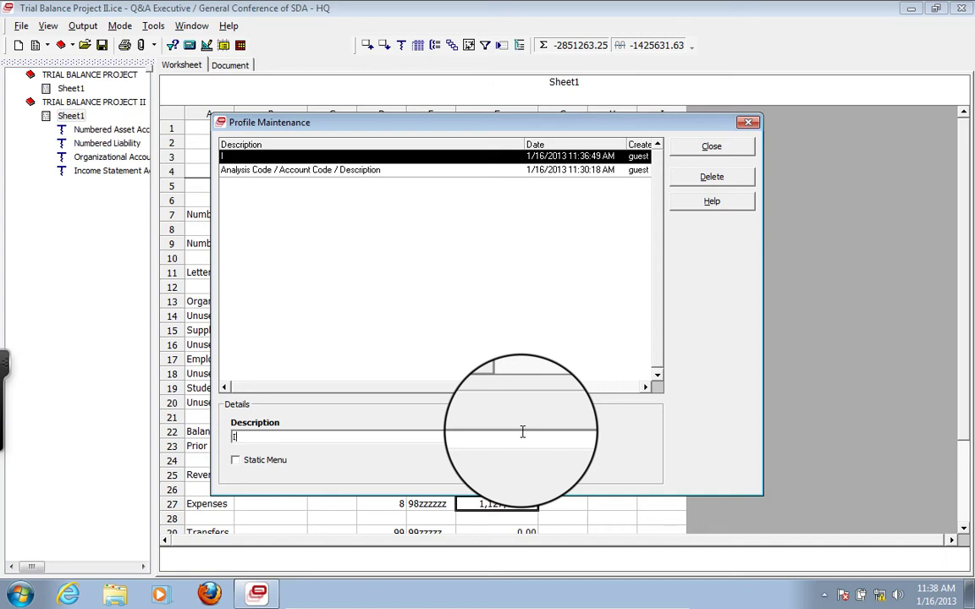
{"action": "type", "text": "me Statement"}
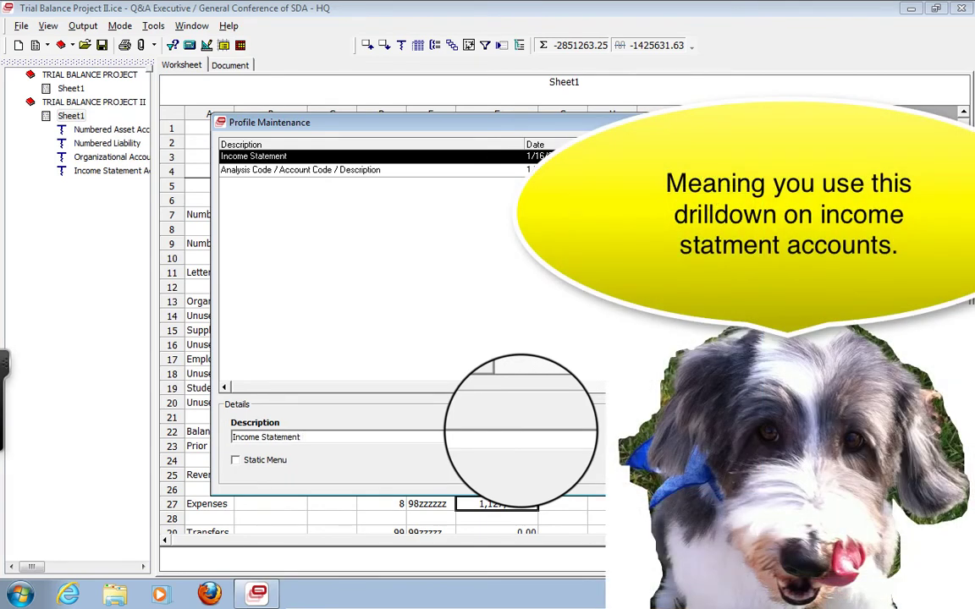
{"action": "type", "text": " Accounts Drill Down"}
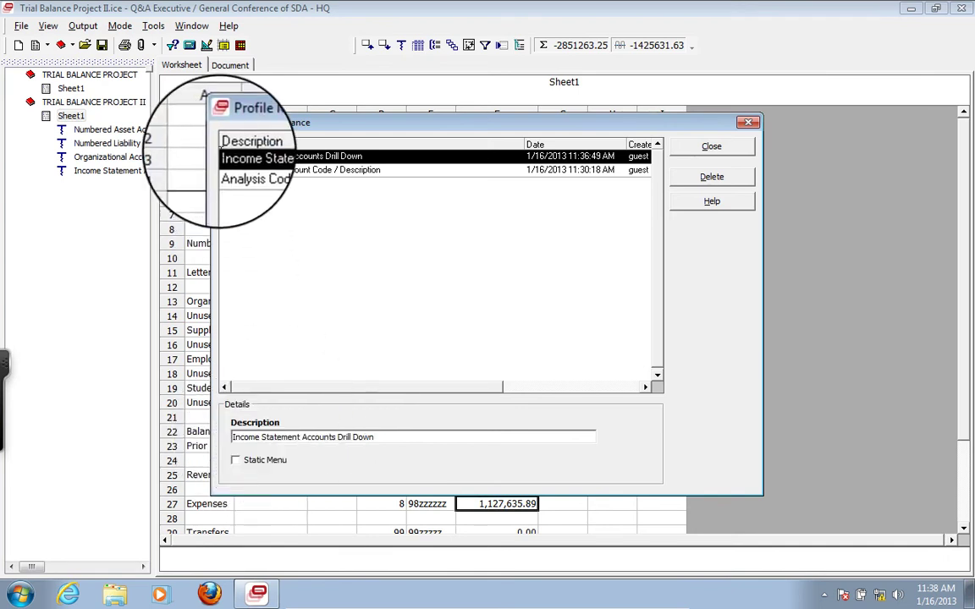
Step: Rename the saved profile Analysis Code / Account Code / Description as Balance Sheet Accounts Drill Down and finish the profile maintenance
{"action": "left_click", "coordinate": [242, 171]}
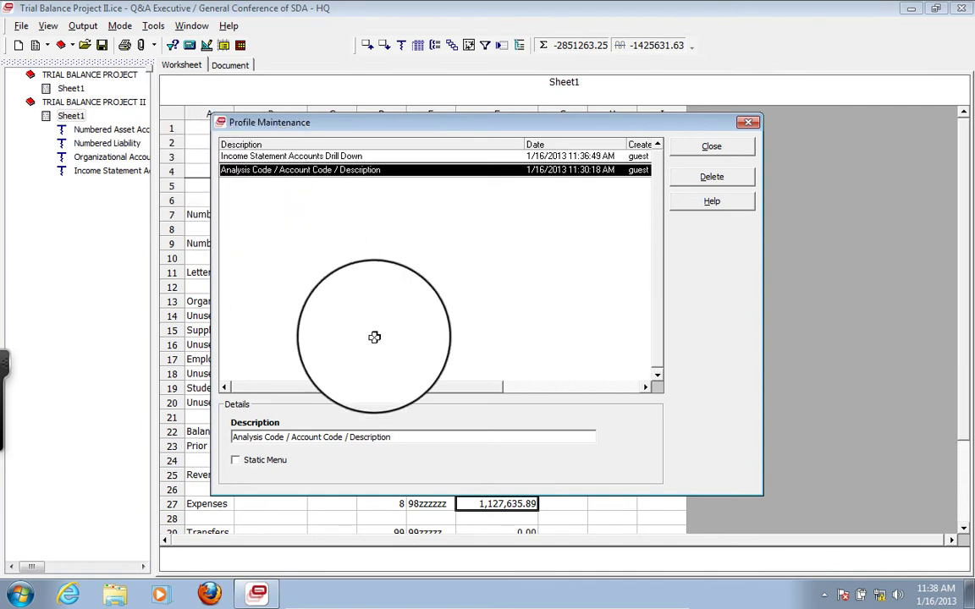
{"action": "left_click", "coordinate": [396, 438]}
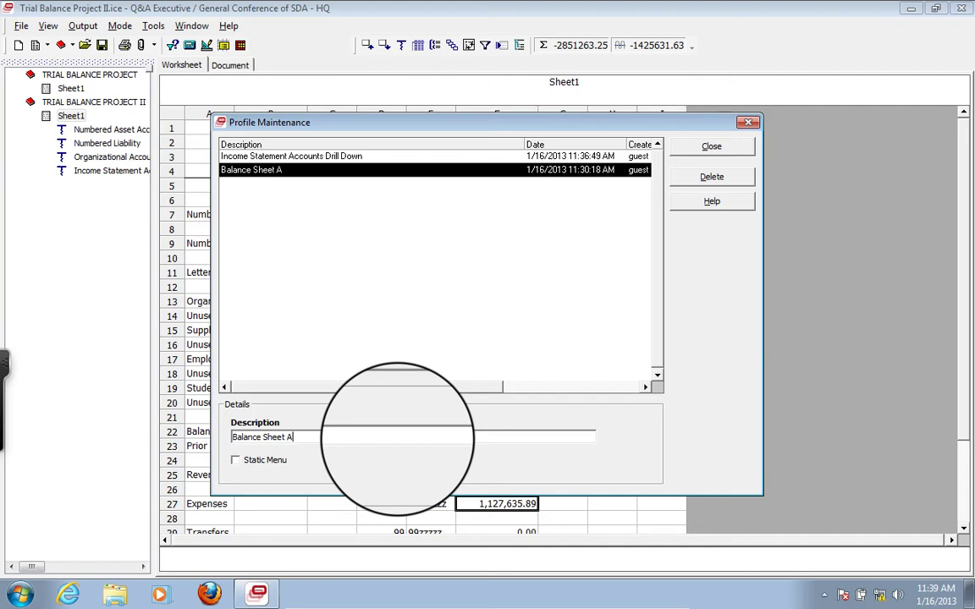
{"action": "type", "text": "Drill Do"}
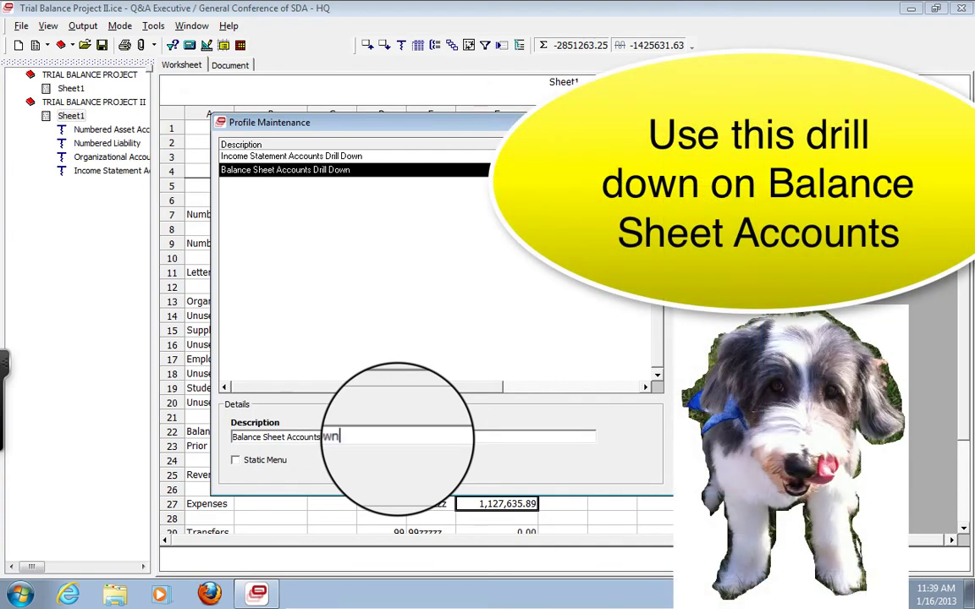
{"action": "type", "text": "wn"}
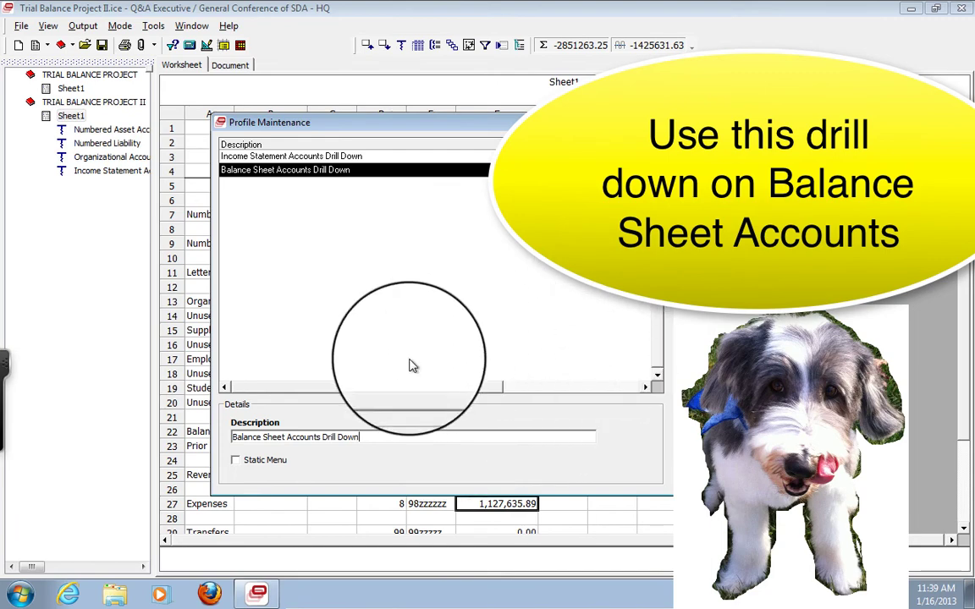
{"action": "left_click", "coordinate": [710, 146]}
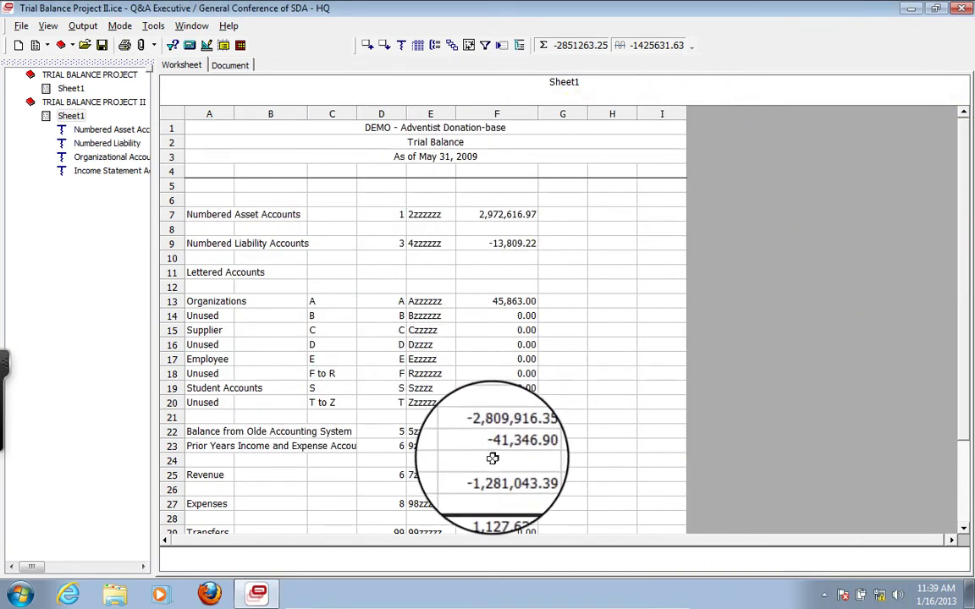
Step: Run the Income Statement Accounts Drill Down on the Expenses amount in F27 and rename the resulting worksheet as Expense Accounts
{"action": "left_click", "coordinate": [402, 44]}
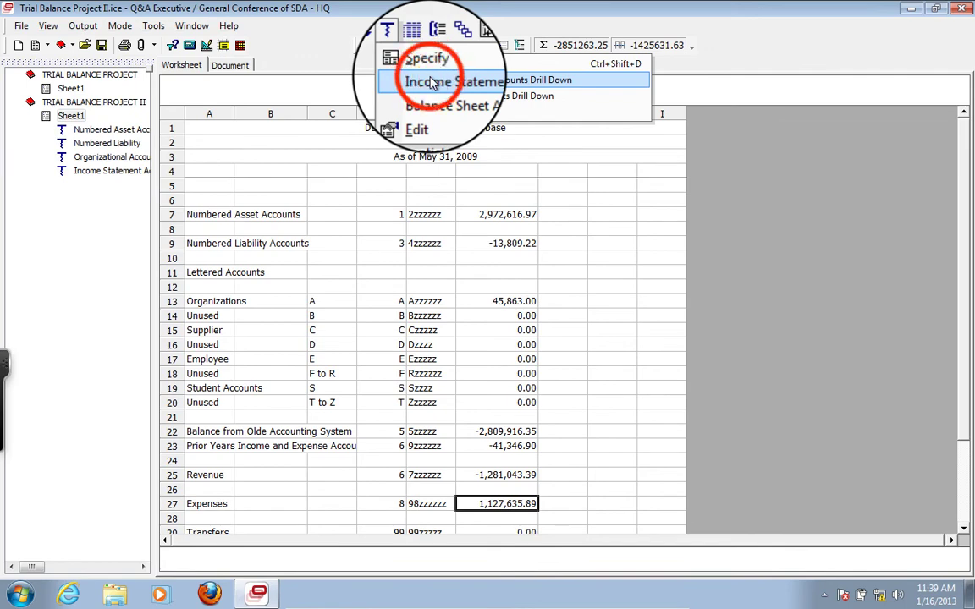
{"action": "left_click", "coordinate": [431, 82]}
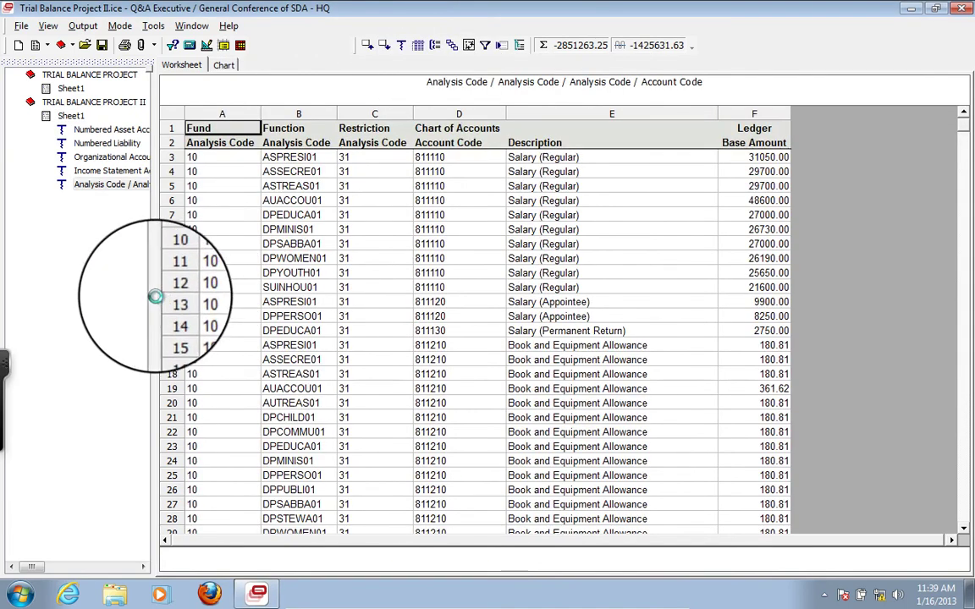
{"action": "right_click", "coordinate": [103, 188]}
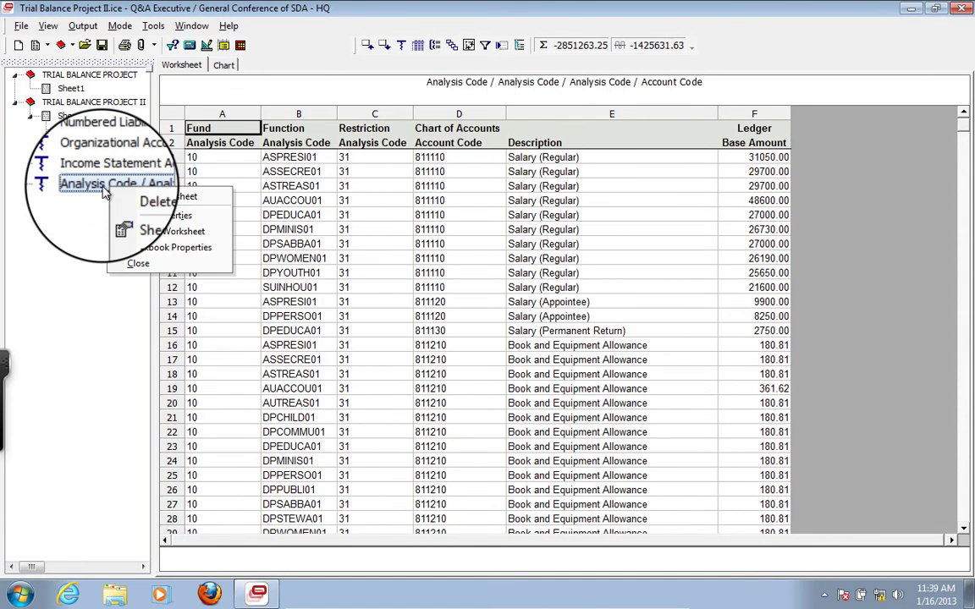
{"action": "left_click", "coordinate": [153, 234]}
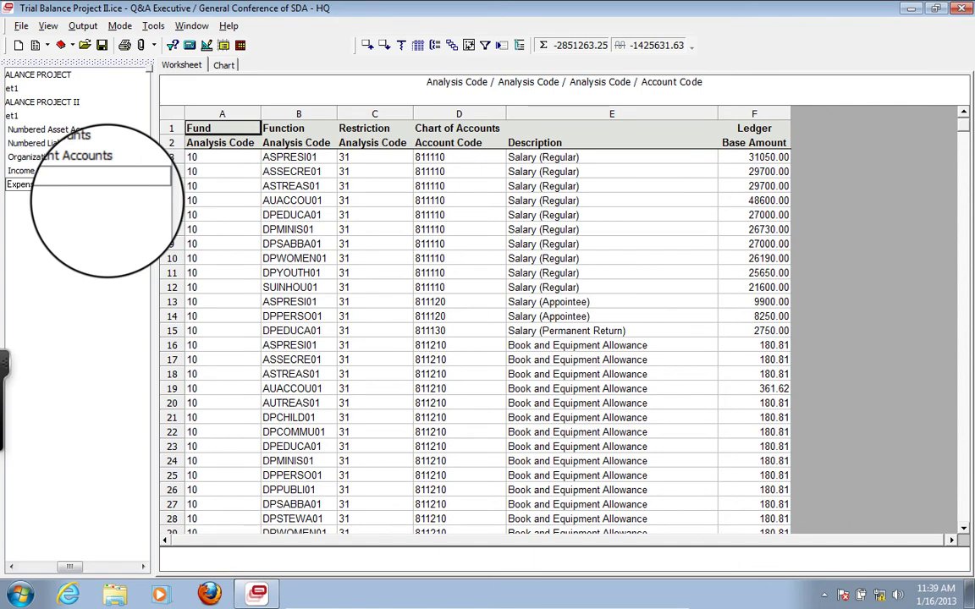
{"action": "type", "text": "Expense Accounts"}
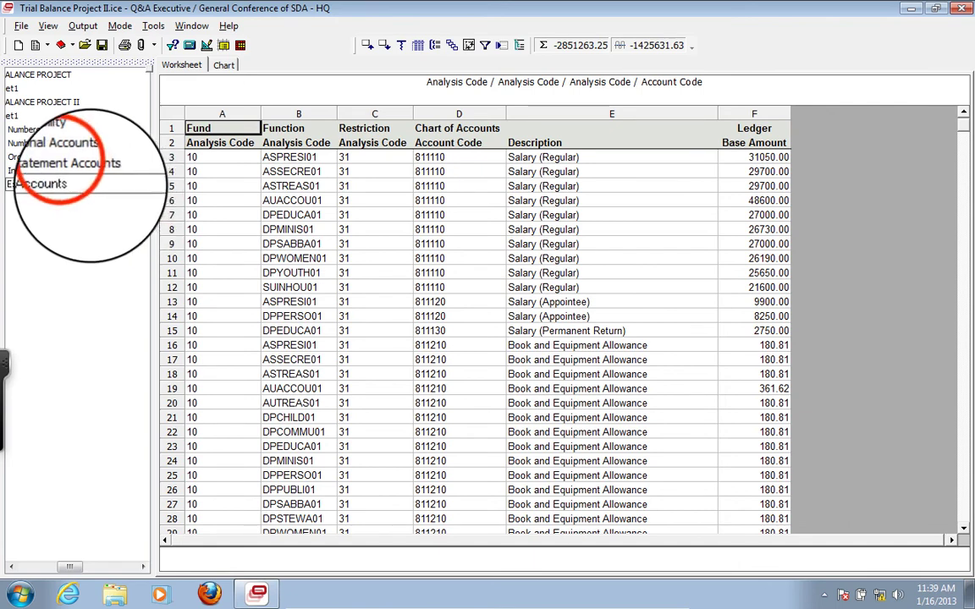
Step: Rename the Income Statement Accounts drilldown worksheet as Revenue Accounts
{"action": "left_click", "coordinate": [74, 171]}
{"action": "right_click", "coordinate": [74, 173]}
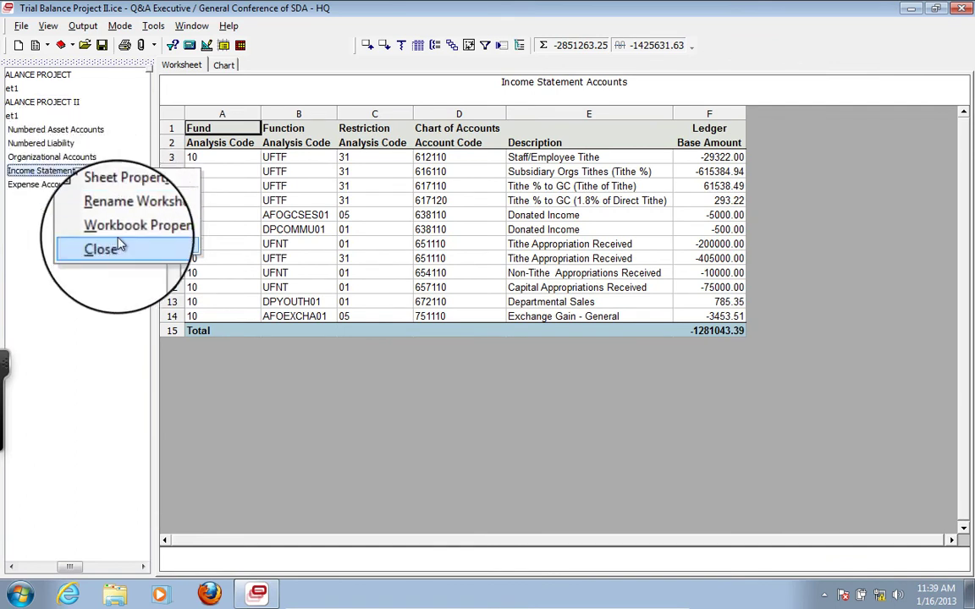
{"action": "left_click", "coordinate": [125, 215]}
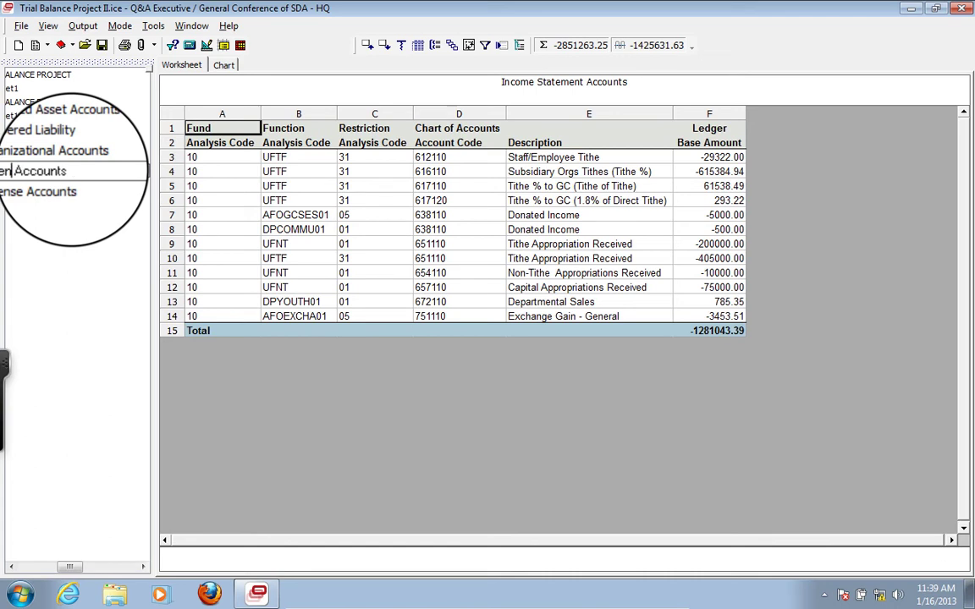
{"action": "left_click", "coordinate": [43, 171]}
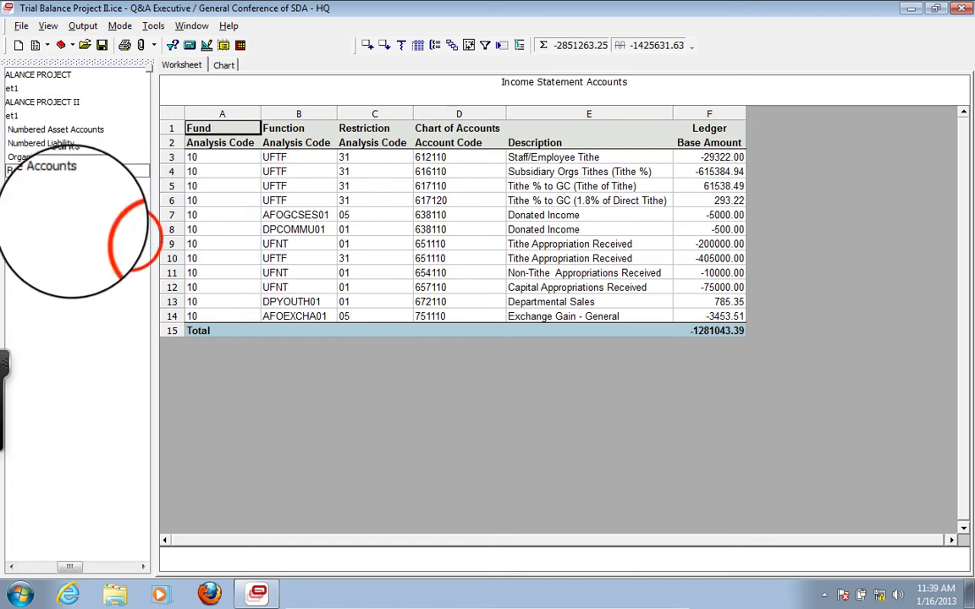
{"action": "left_click_drag", "start_coordinate": [95, 563], "coordinate": [17, 570]}
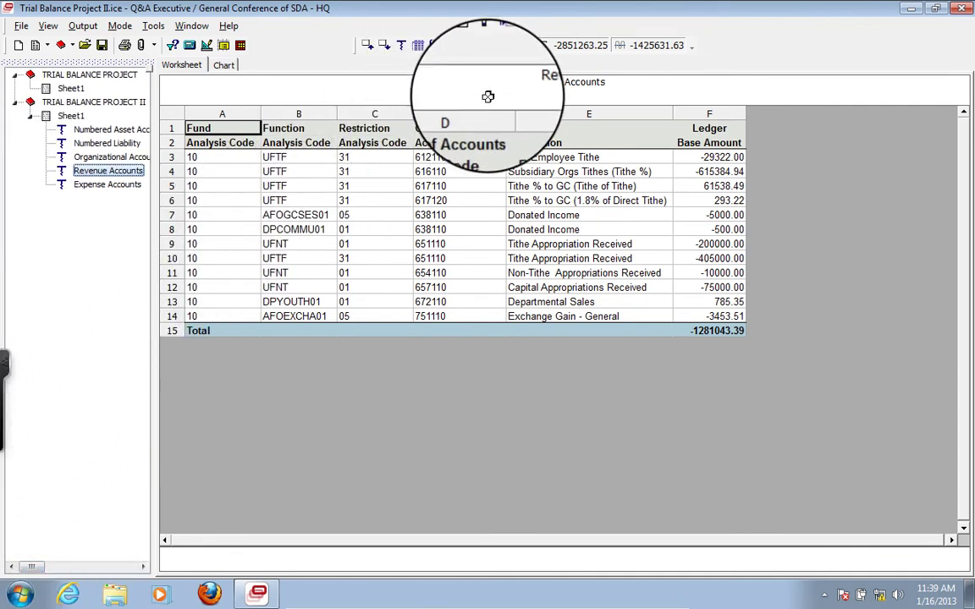
Step: Save the current drilldown worksheets over the last drill path, close Drill Path Maintenance and save the workbook
{"action": "left_click", "coordinate": [519, 46]}
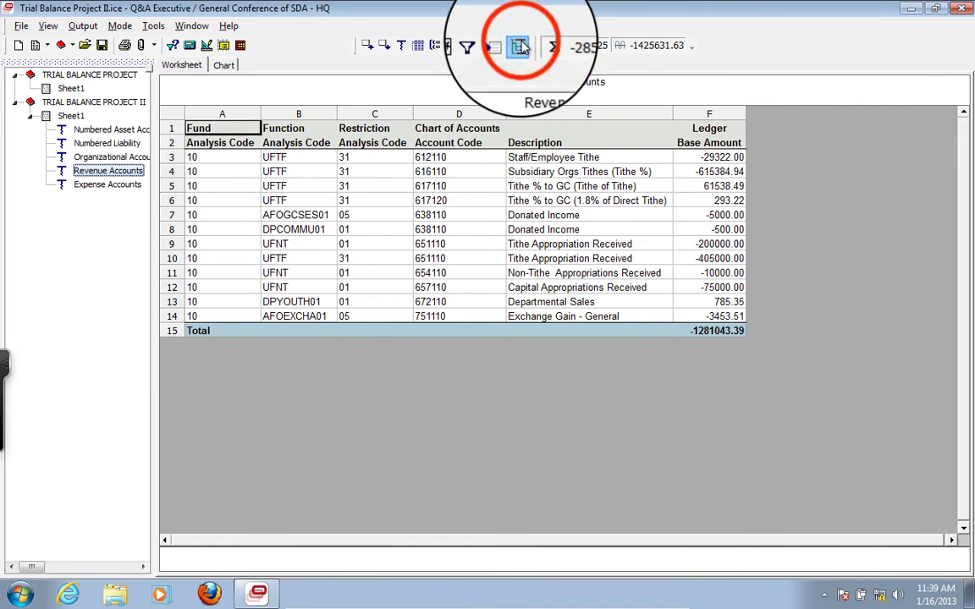
{"action": "left_click", "coordinate": [631, 161]}
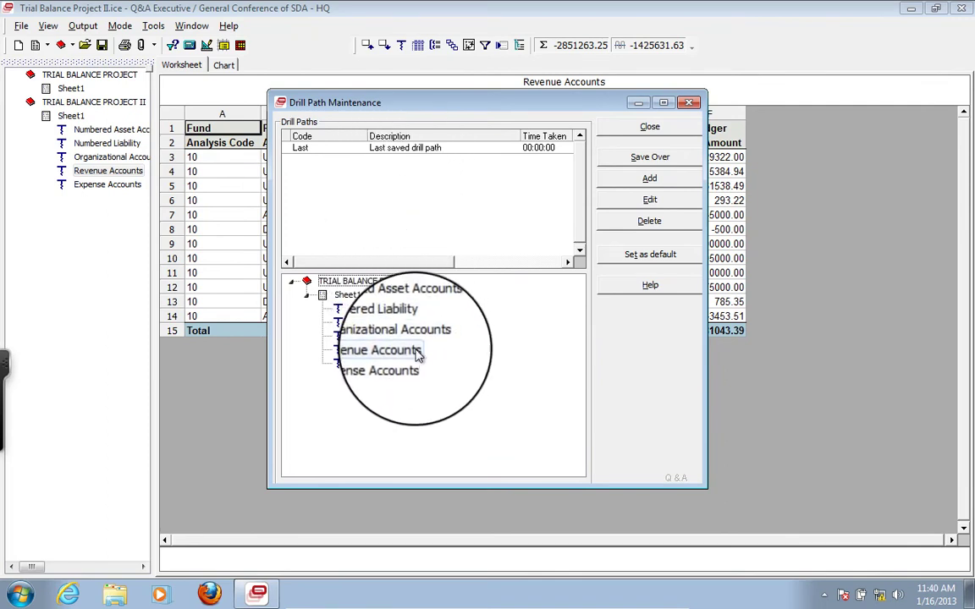
{"action": "left_click", "coordinate": [426, 147]}
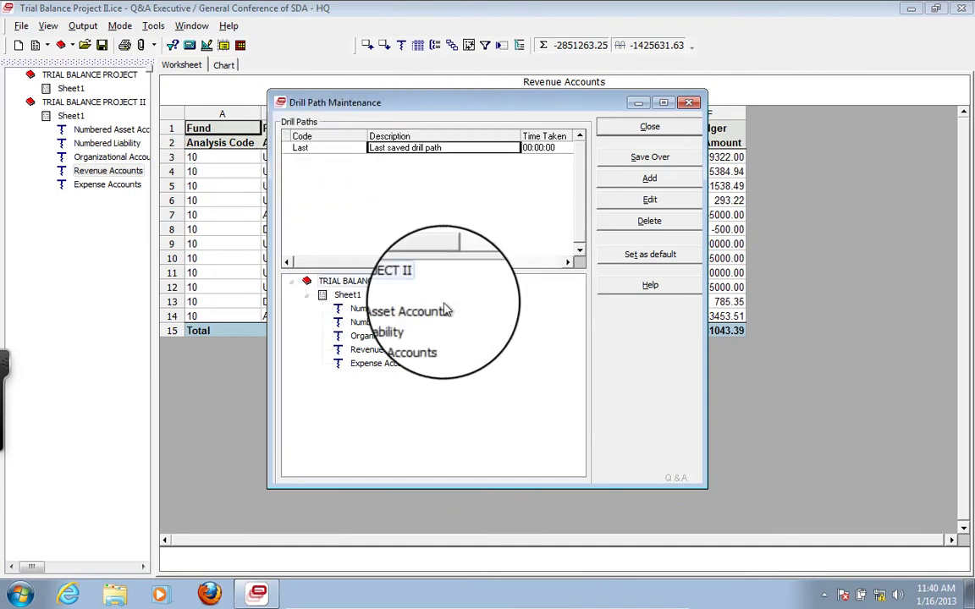
{"action": "left_click", "coordinate": [650, 127]}
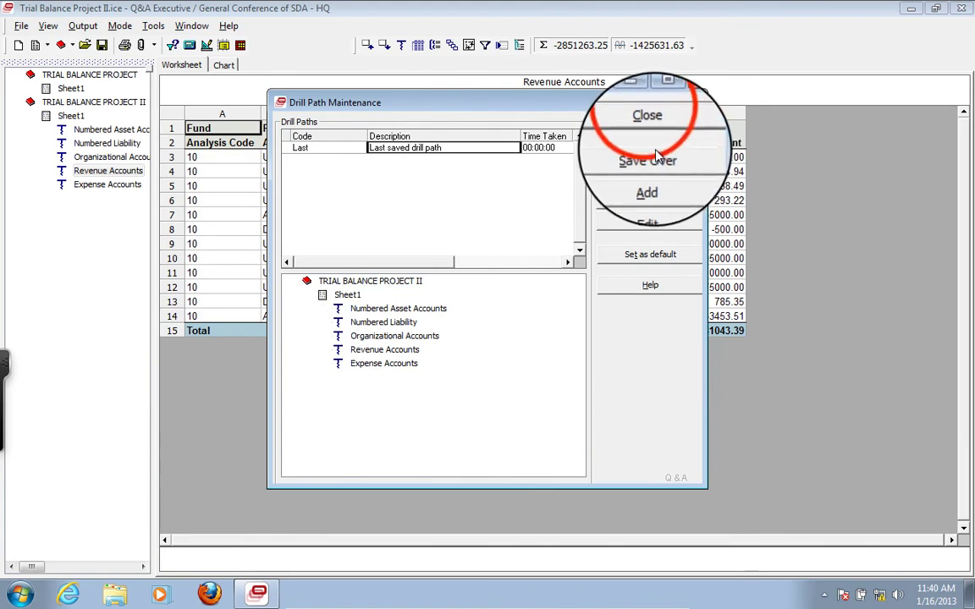
{"action": "left_click", "coordinate": [101, 45]}
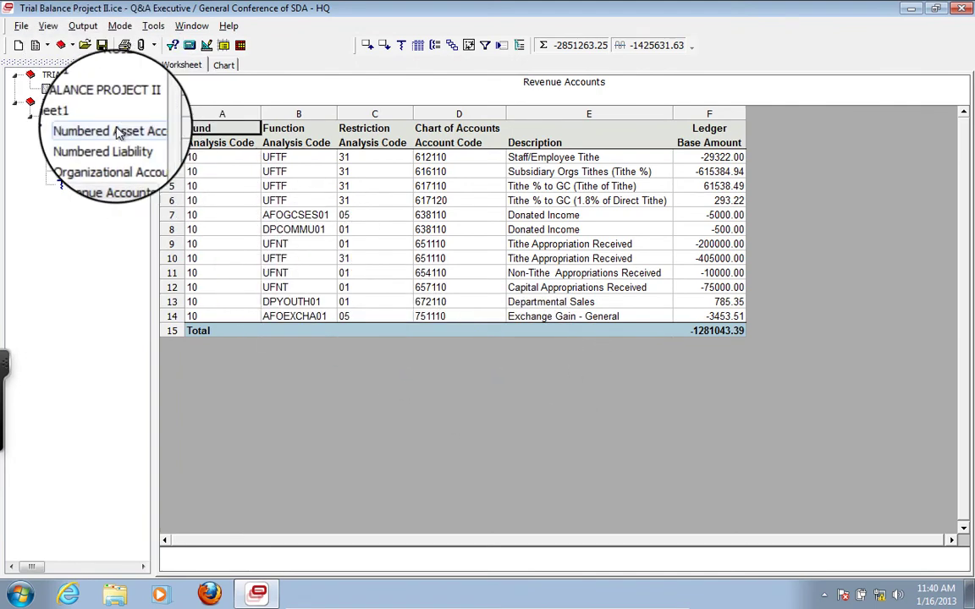
Step: Return to Sheet1, switch the workbook to design mode and open its filter prompts
{"action": "left_click", "coordinate": [78, 115]}
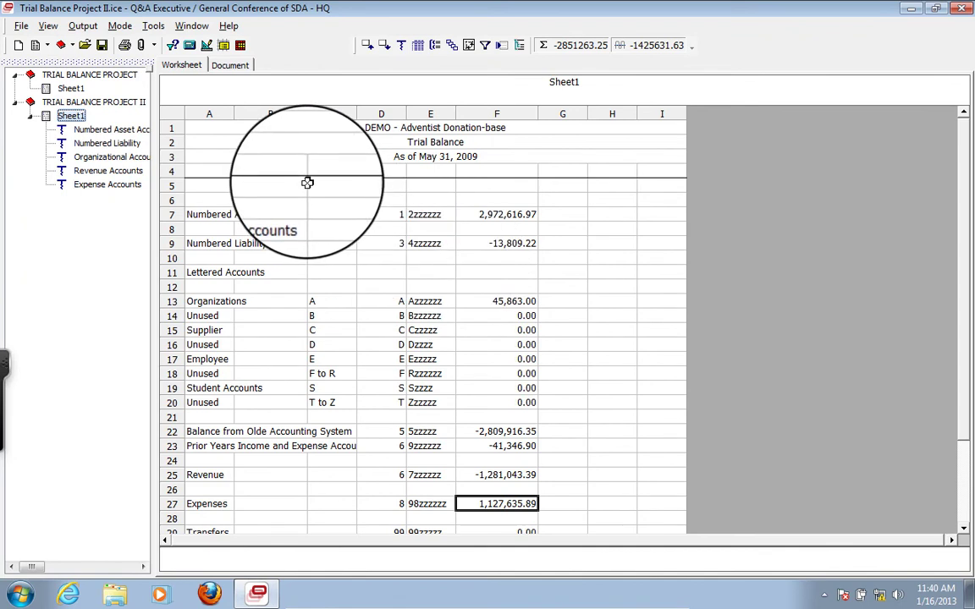
{"action": "left_click", "coordinate": [206, 46]}
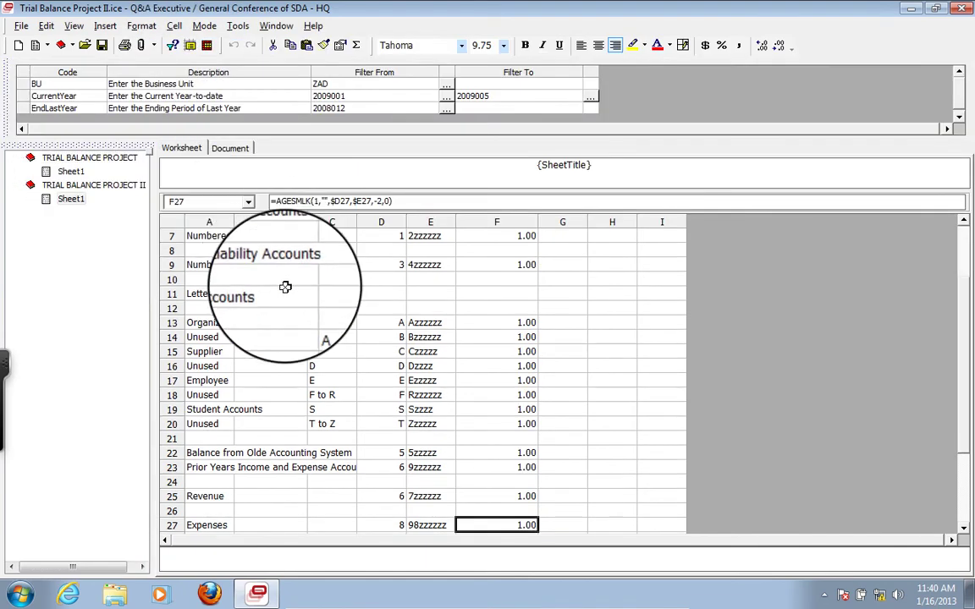
{"action": "left_click", "coordinate": [72, 205]}
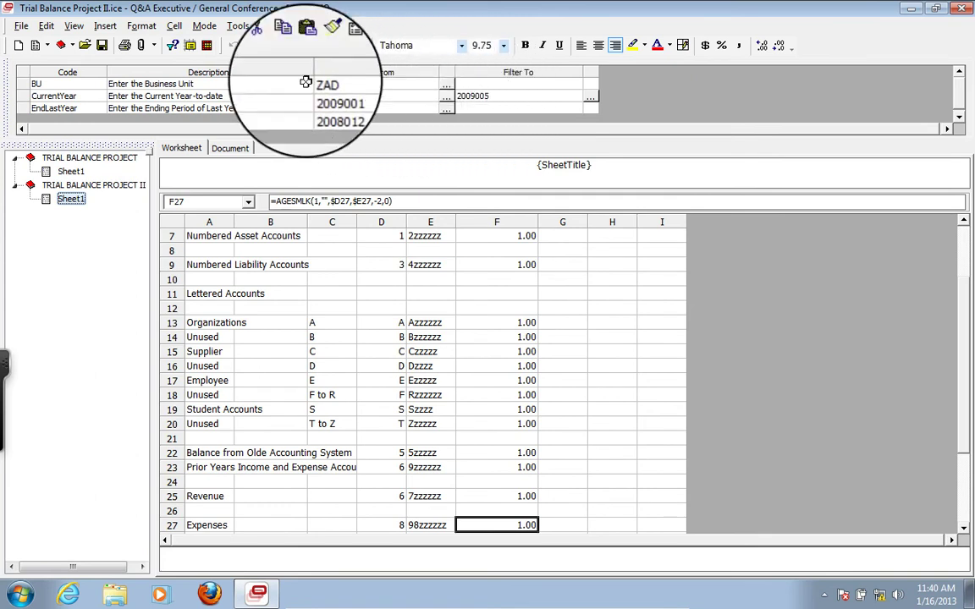
{"action": "left_click", "coordinate": [172, 48]}
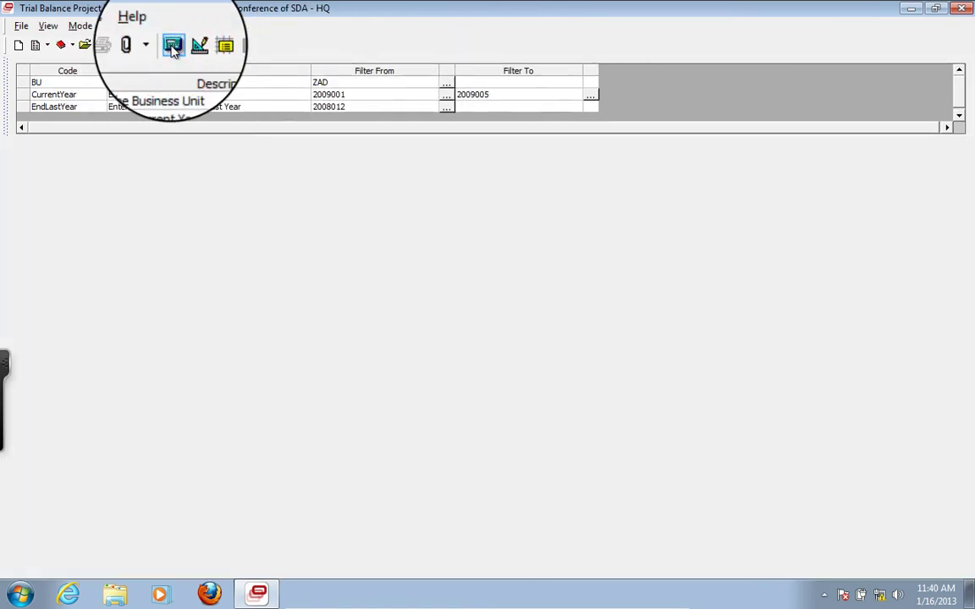
Step: Set the end period of the CurrentYear filter to 2009012
{"action": "left_click", "coordinate": [372, 98]}
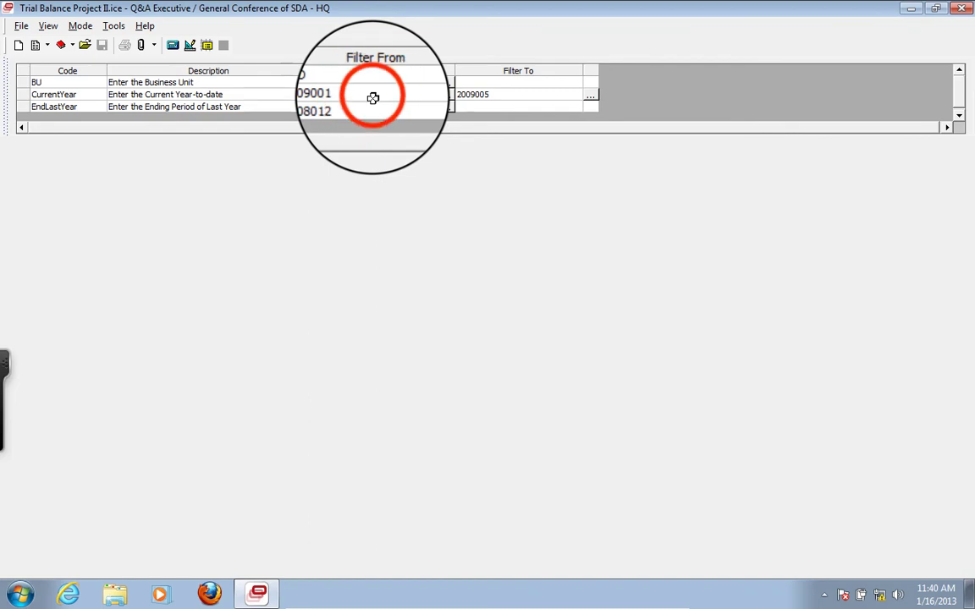
{"action": "double_click", "coordinate": [473, 95]}
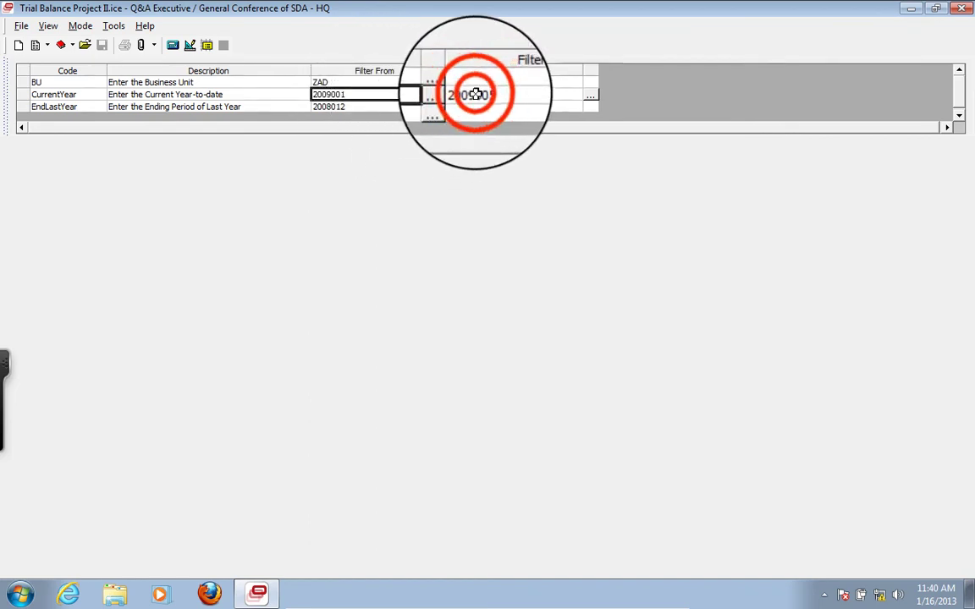
{"action": "left_click", "coordinate": [373, 323]}
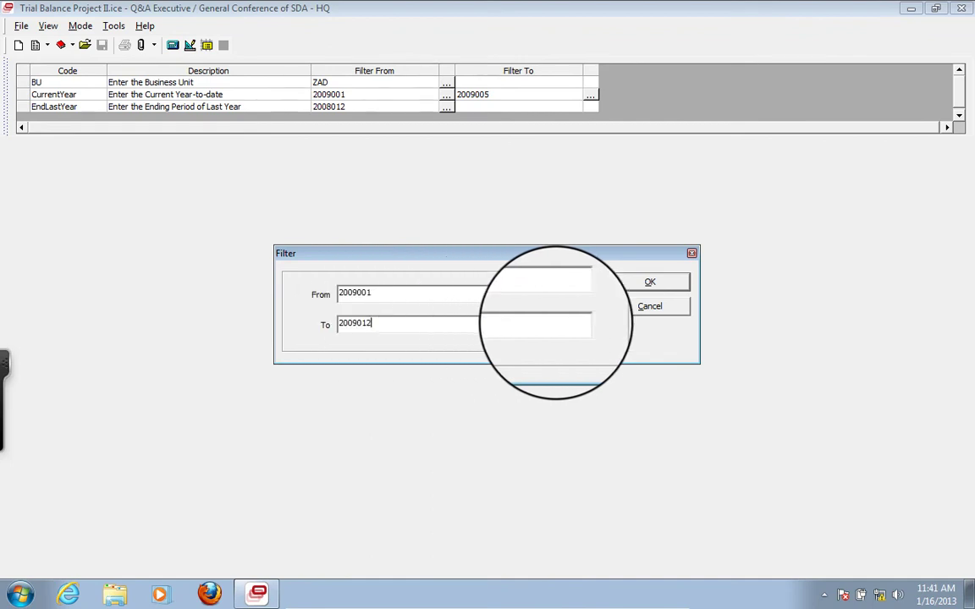
{"action": "left_click", "coordinate": [651, 284]}
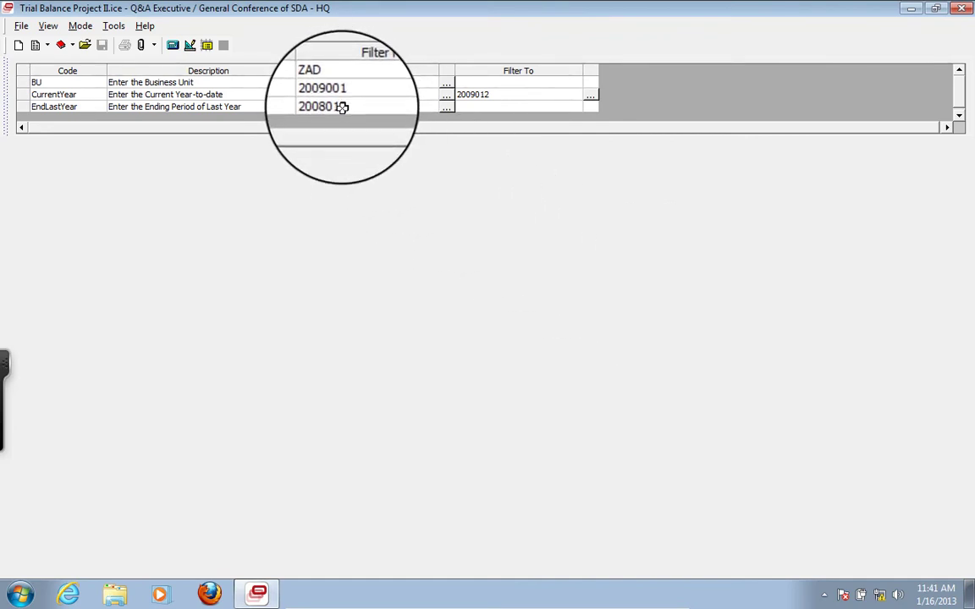
Step: Extract the workbook with the last saved drill path and check Sheet1 down to the Total row
{"action": "left_click", "coordinate": [173, 48]}
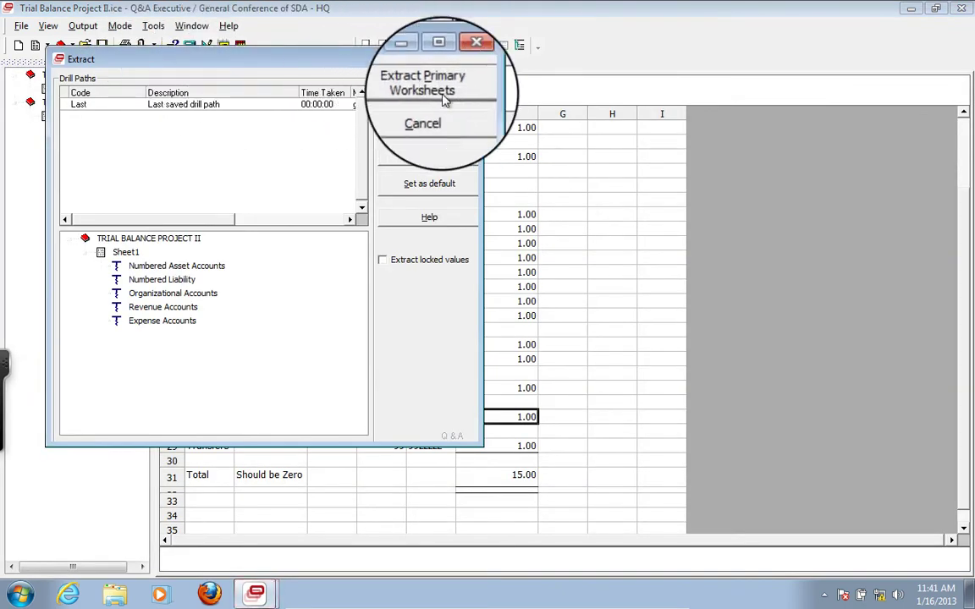
{"action": "left_click", "coordinate": [435, 157]}
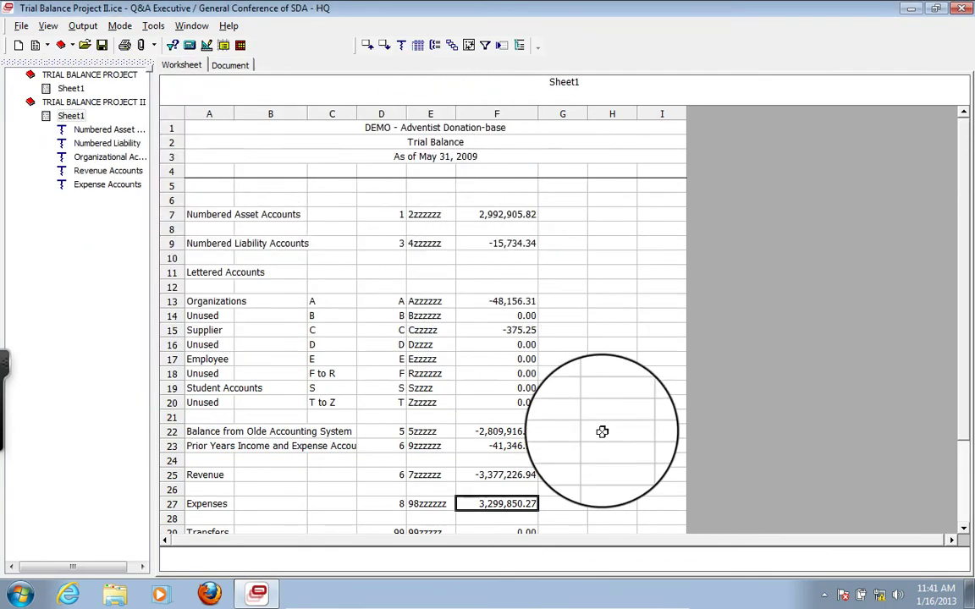
{"action": "left_click", "coordinate": [960, 326]}
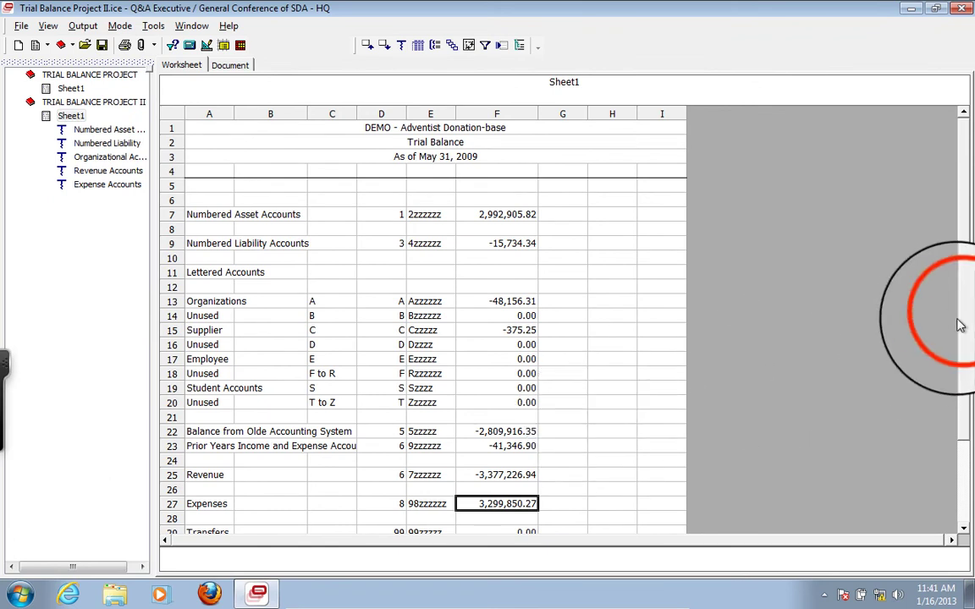
{"action": "left_click_drag", "start_coordinate": [963, 373], "coordinate": [963, 466]}
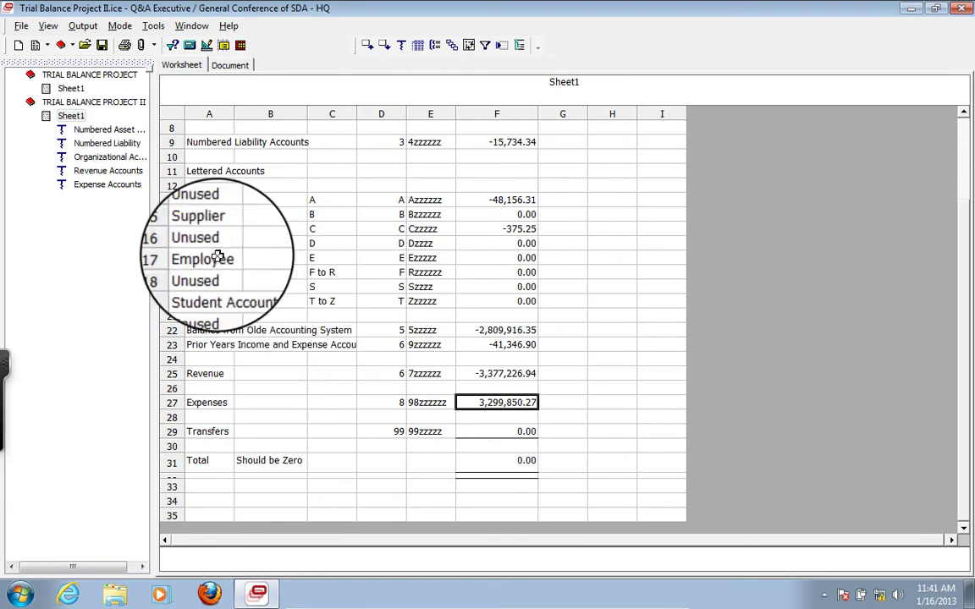
Step: Review the Numbered Asset, Numbered Liability, Organizational, Revenue and Expense Accounts drilldown worksheets one after another
{"action": "left_click", "coordinate": [107, 131]}
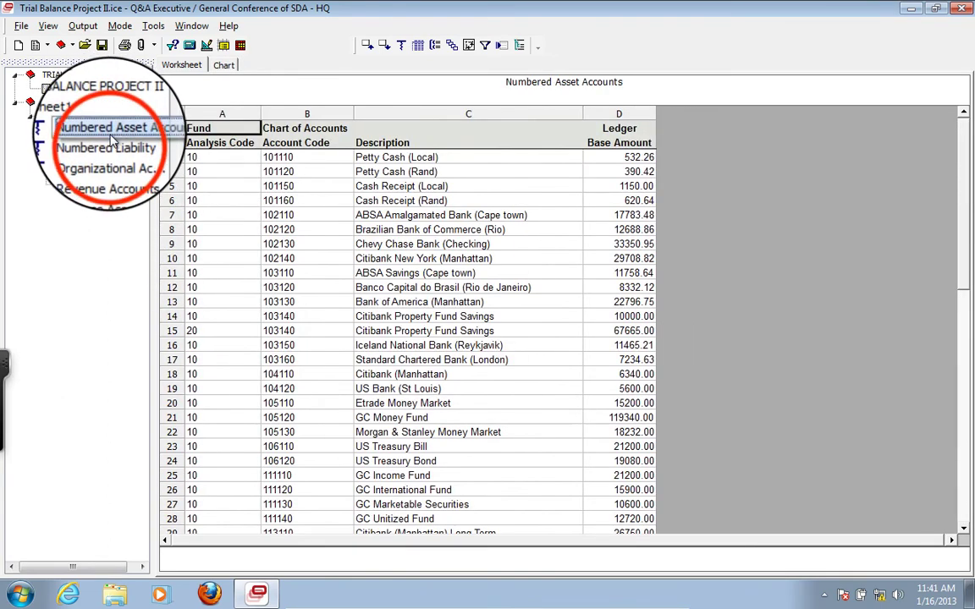
{"action": "left_click", "coordinate": [110, 145]}
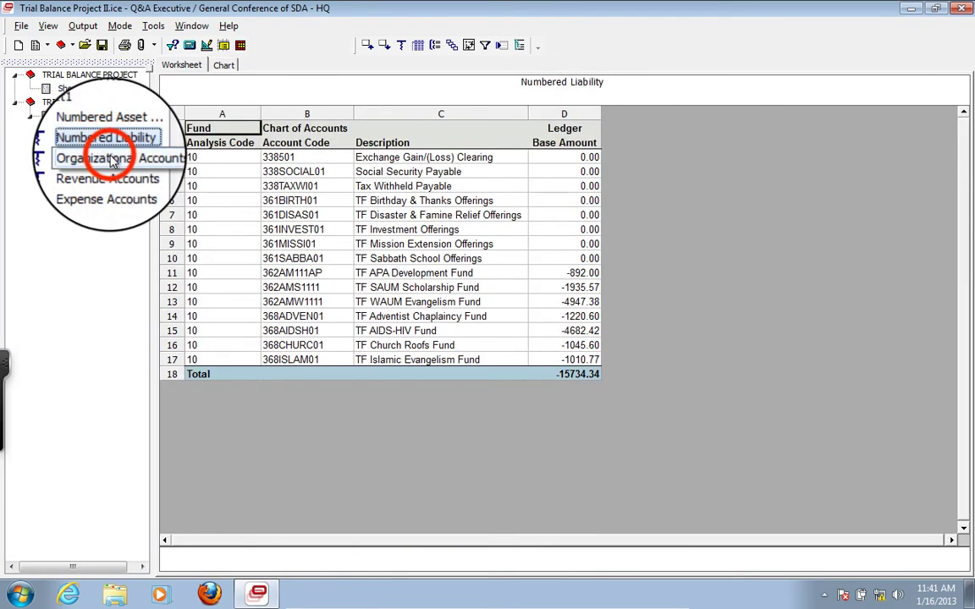
{"action": "left_click", "coordinate": [107, 161]}
{"action": "left_click", "coordinate": [109, 178]}
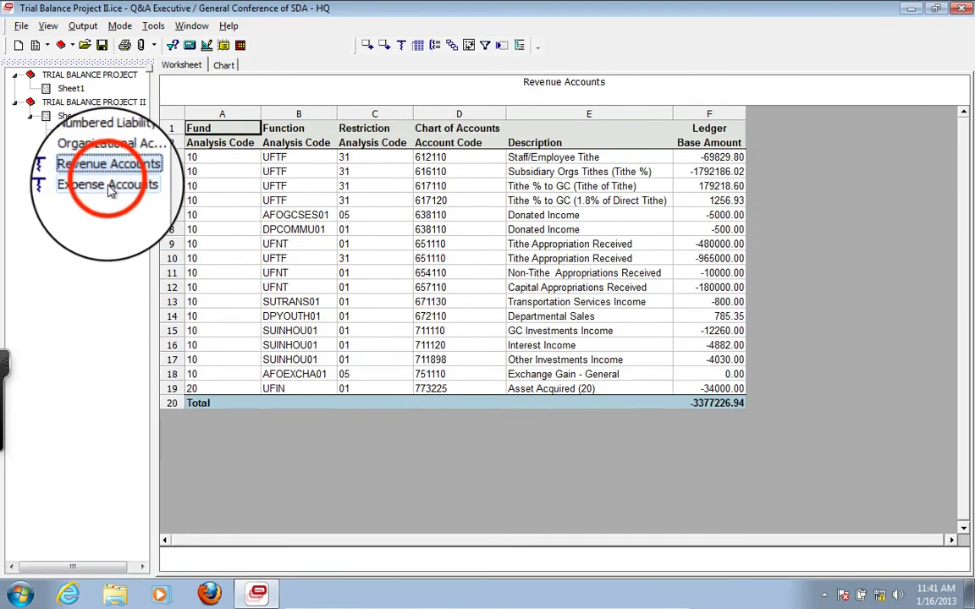
{"action": "left_click", "coordinate": [108, 179]}
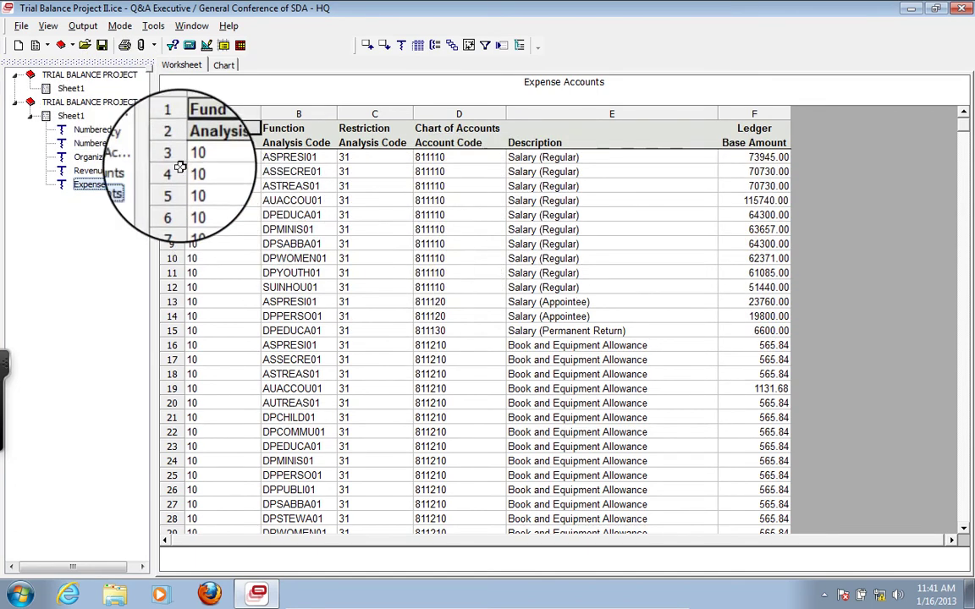
Step: Start a new drilldown on the AFOGCSES01 Donated Income amount in the Revenue Accounts worksheet
{"action": "left_click", "coordinate": [118, 167]}
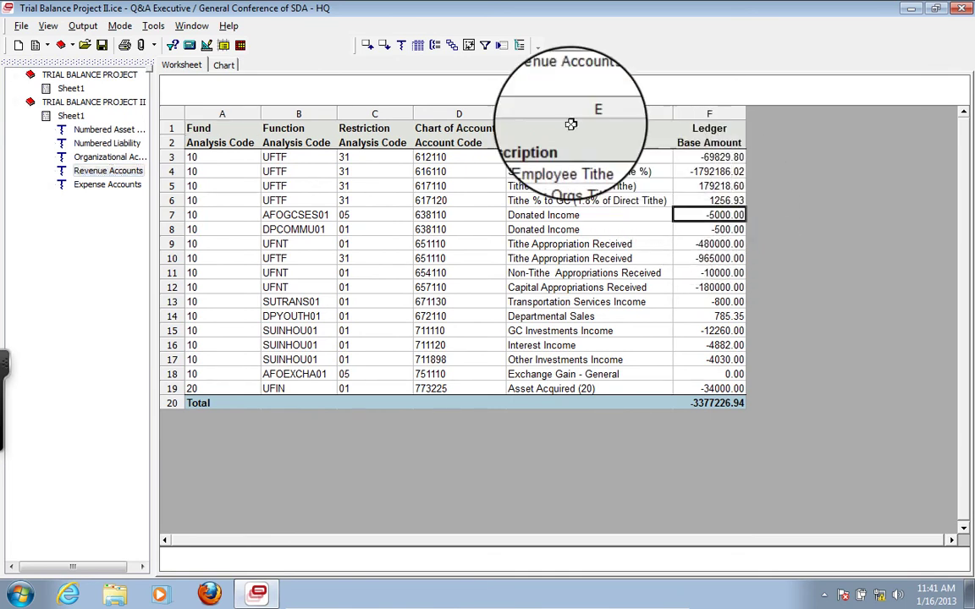
{"action": "left_click", "coordinate": [402, 46]}
{"action": "left_click", "coordinate": [414, 66]}
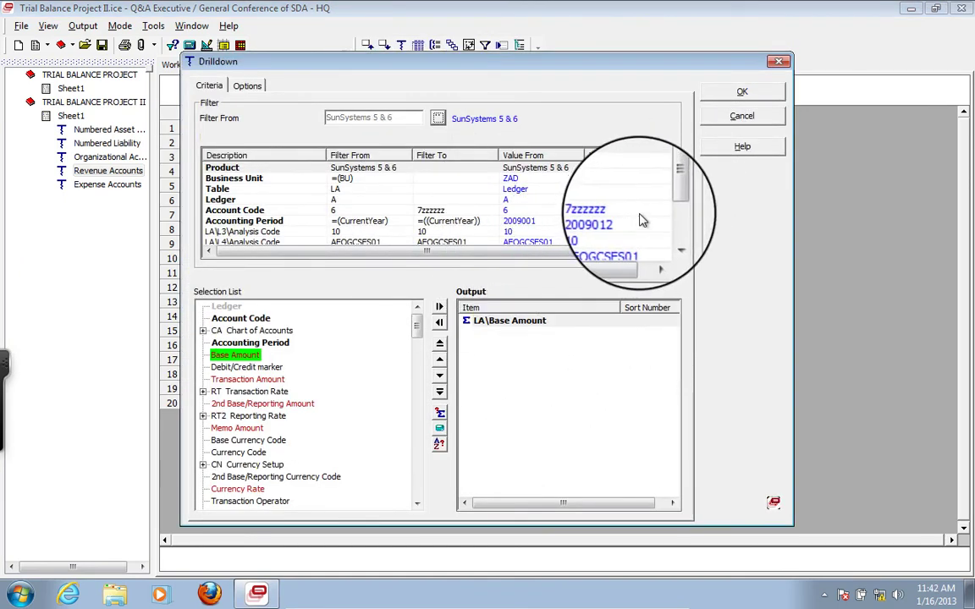
Step: Add Transaction Date, Journal No., Journal Line and Journal Type to the drilldown output
{"action": "left_click", "coordinate": [439, 306]}
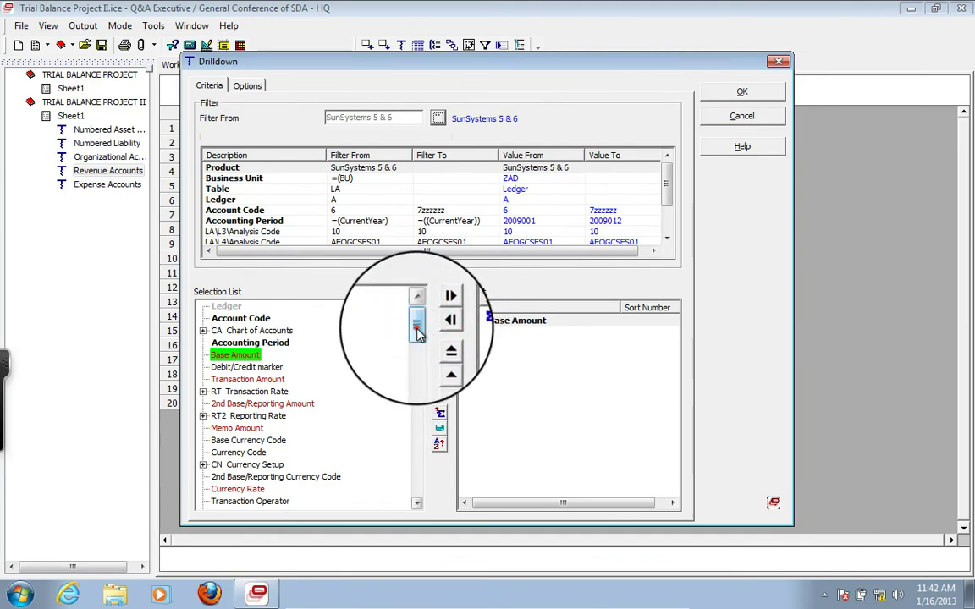
{"action": "left_click_drag", "start_coordinate": [417, 327], "coordinate": [415, 354]}
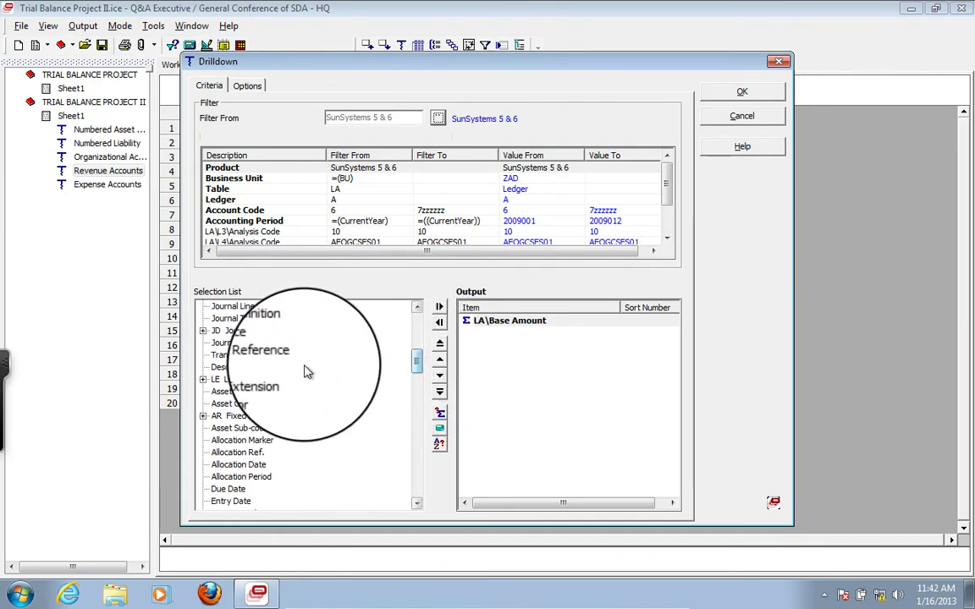
{"action": "left_click", "coordinate": [416, 308]}
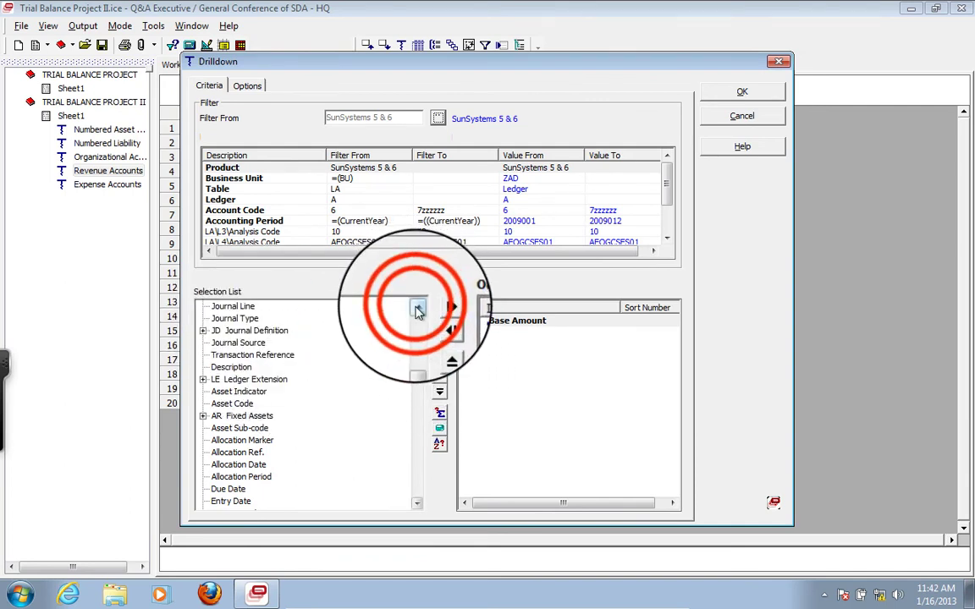
{"action": "left_click", "coordinate": [417, 307]}
{"action": "left_click", "coordinate": [417, 307]}
{"action": "left_click", "coordinate": [245, 331]}
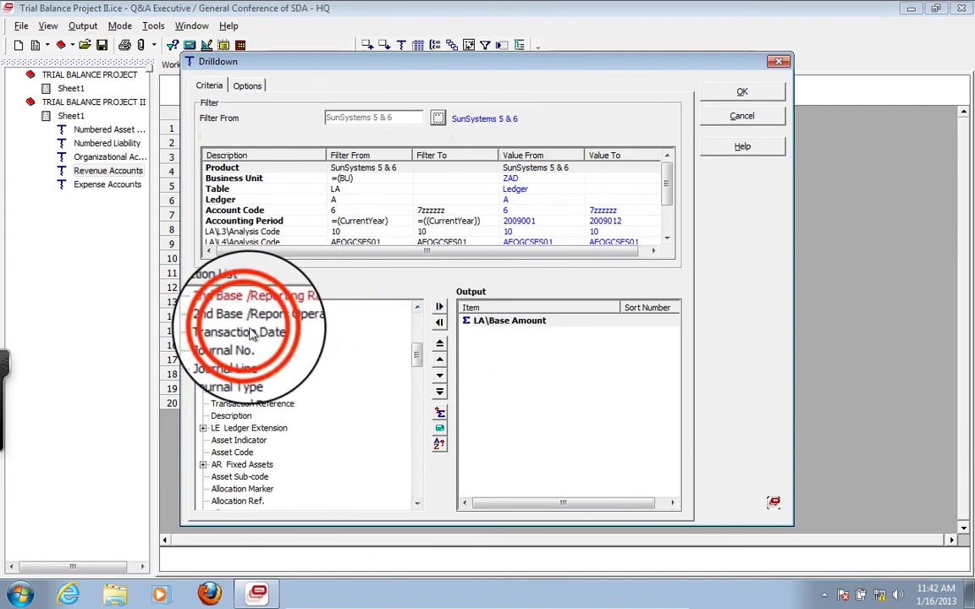
{"action": "double_click", "coordinate": [245, 331]}
{"action": "double_click", "coordinate": [238, 347]}
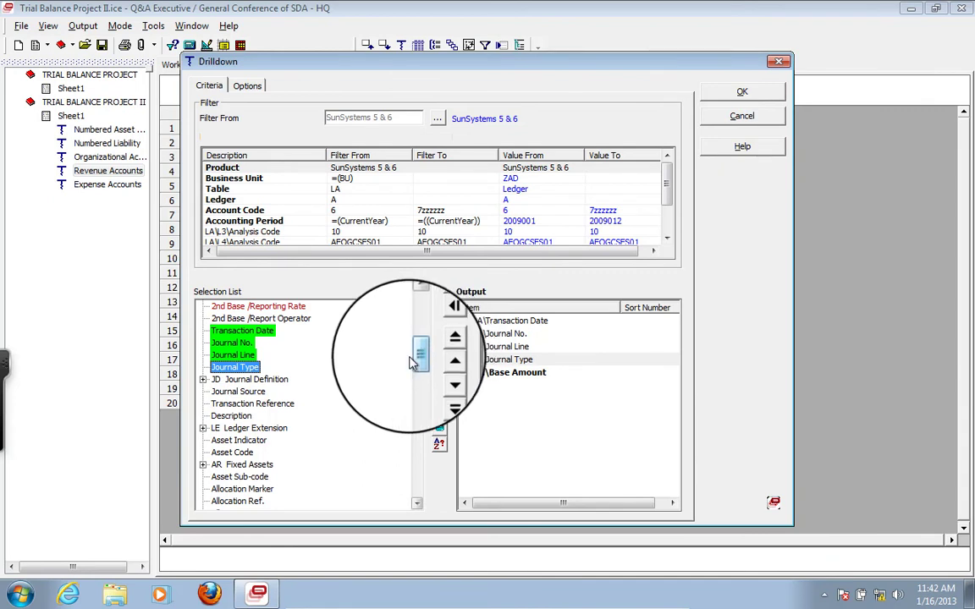
Step: Add Transaction Reference and Description to the output and run the Donated Income drilldown
{"action": "left_click", "coordinate": [239, 410]}
{"action": "double_click", "coordinate": [239, 410]}
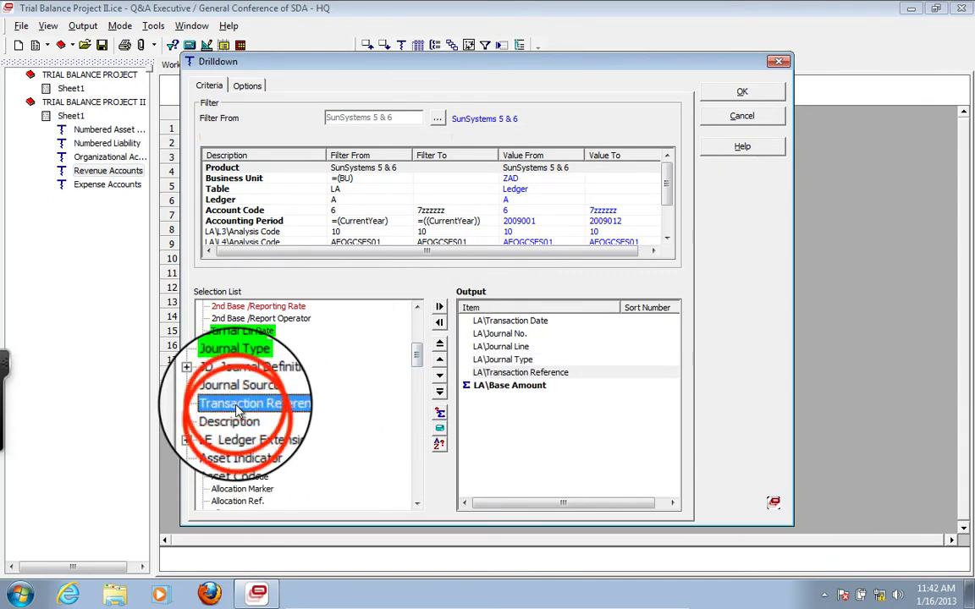
{"action": "double_click", "coordinate": [239, 417]}
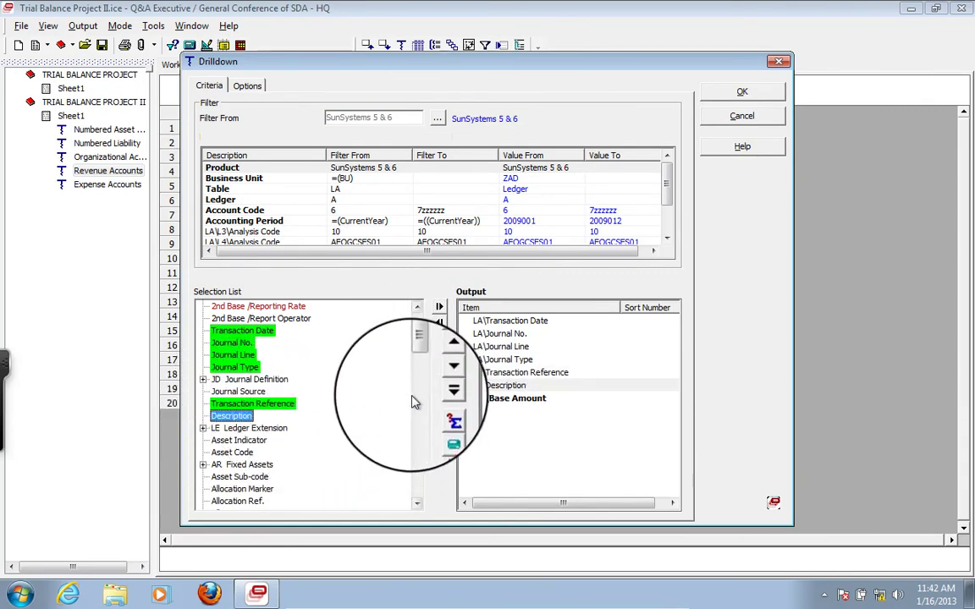
{"action": "left_click", "coordinate": [724, 92]}
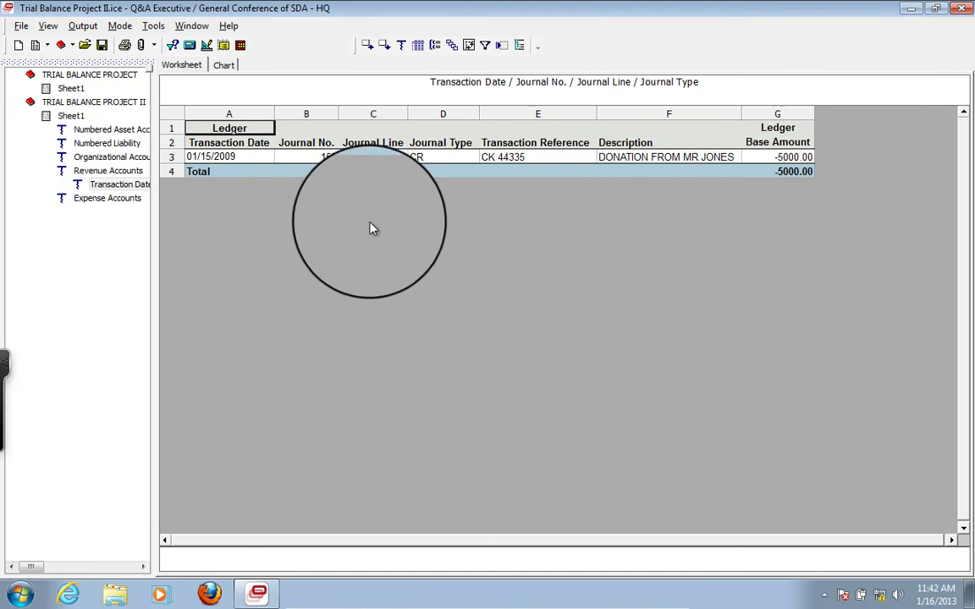
Step: Start a new drilldown on the DPWOMEN01 Salary (Regular) amount in the Expense Accounts worksheet
{"action": "left_click", "coordinate": [100, 199]}
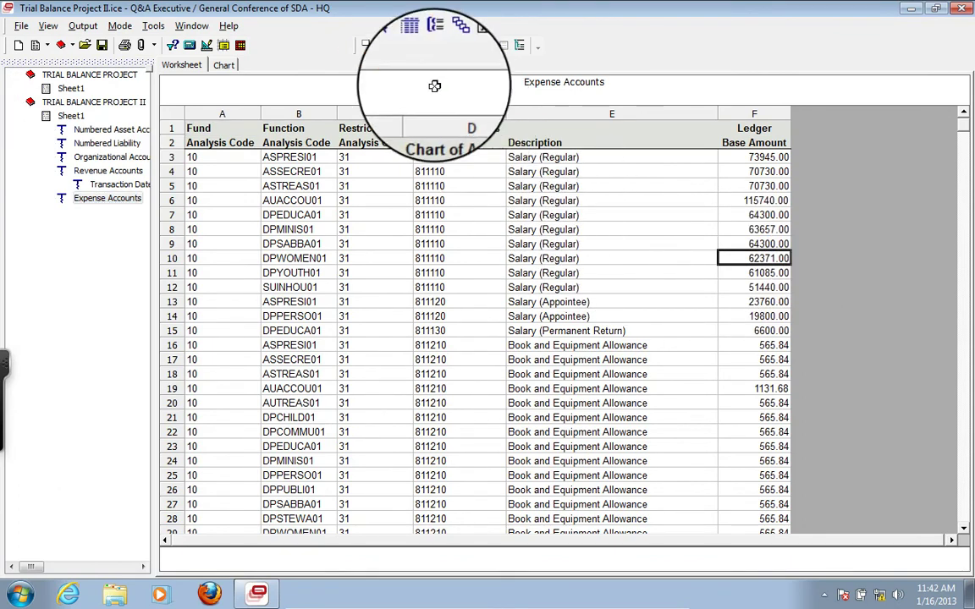
{"action": "left_click", "coordinate": [402, 47]}
{"action": "left_click", "coordinate": [399, 64]}
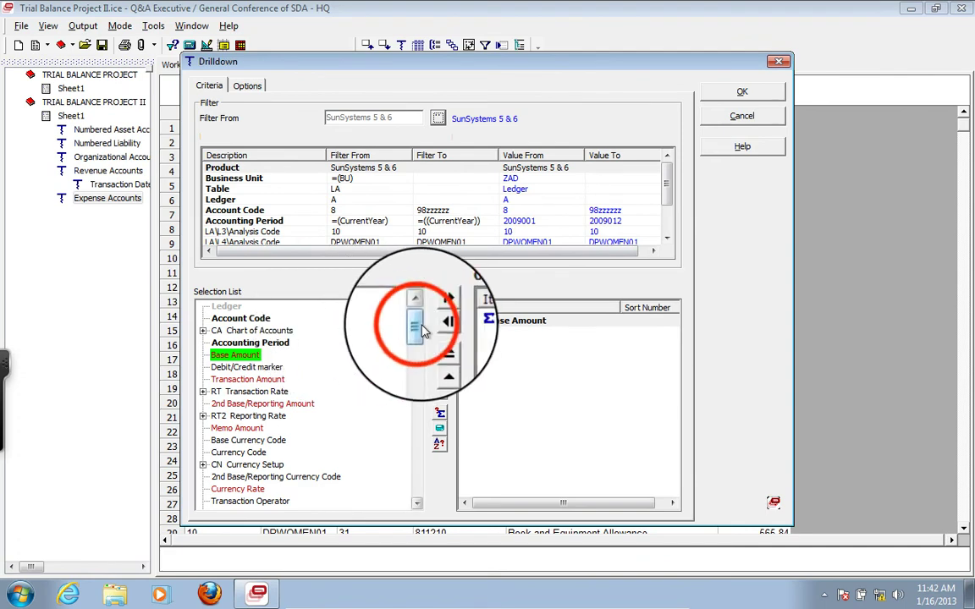
Step: Output the Analysis Code and Name from the L7 Who Analysis Table and run the salary drilldown
{"action": "left_click_drag", "start_coordinate": [417, 327], "coordinate": [416, 407]}
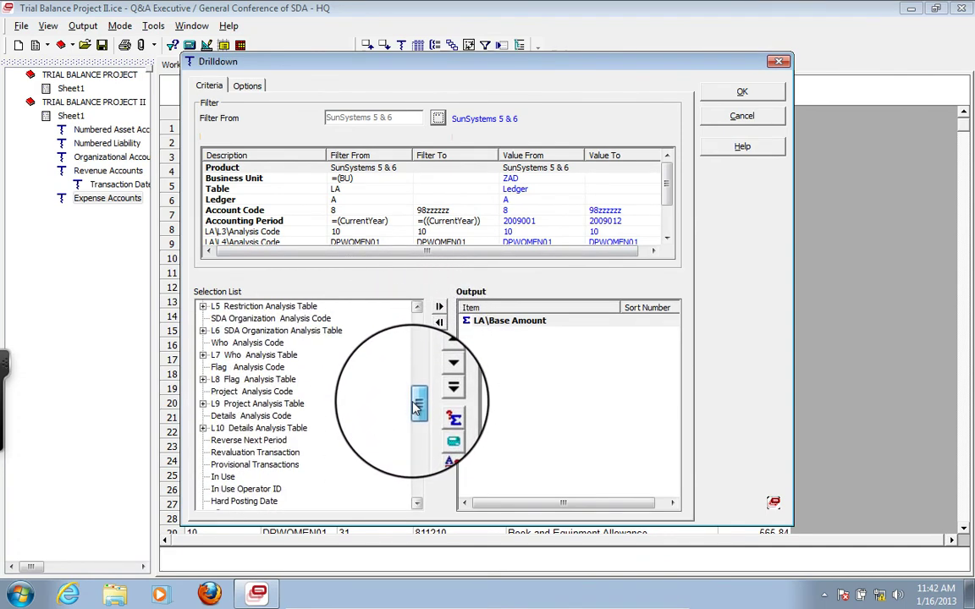
{"action": "double_click", "coordinate": [213, 356]}
{"action": "left_click", "coordinate": [237, 372]}
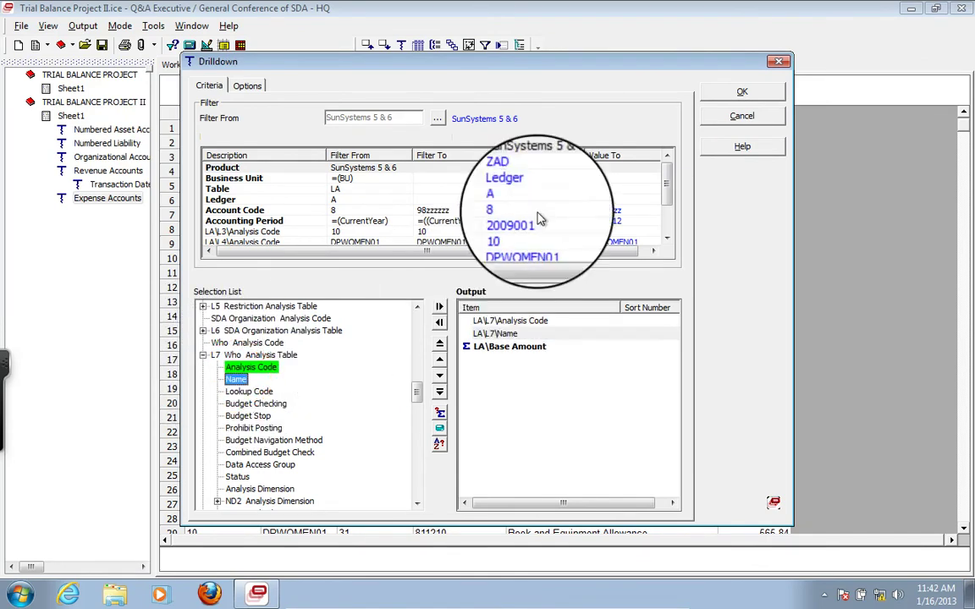
{"action": "left_click", "coordinate": [742, 92]}
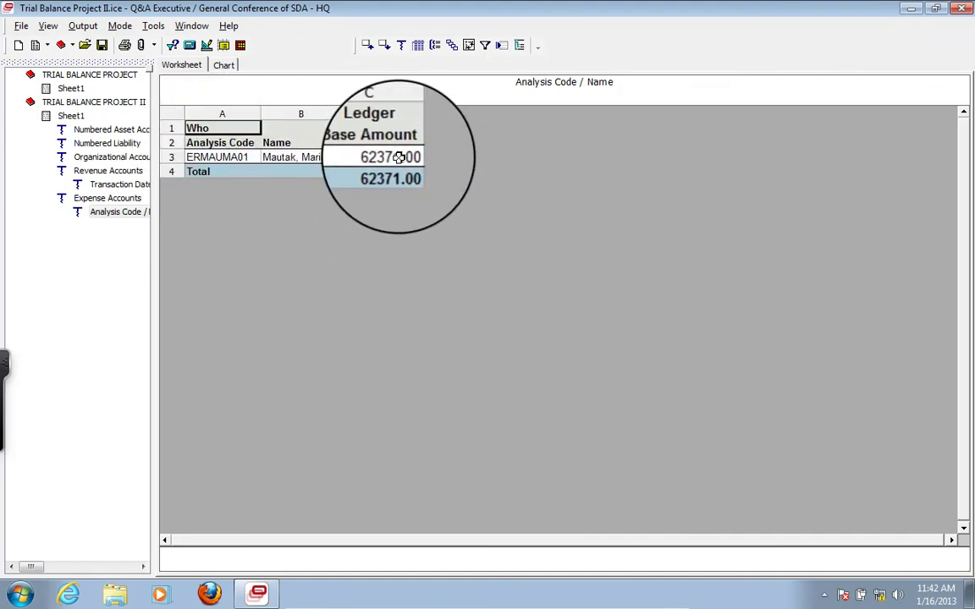
Step: Return to Expense Accounts and to Sheet1, and review the trial balance down to its Total row
{"action": "left_click", "coordinate": [86, 199]}
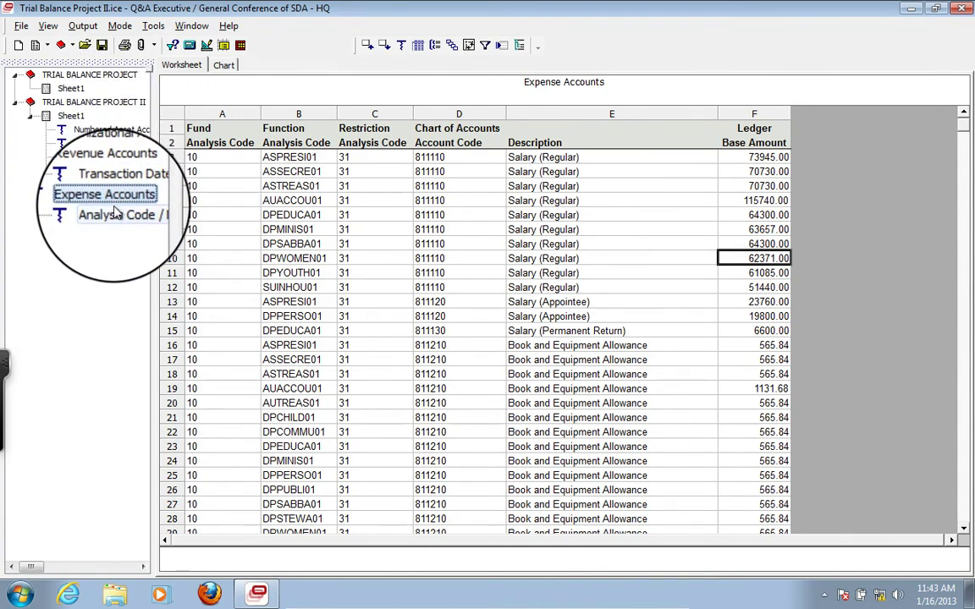
{"action": "left_click", "coordinate": [81, 123]}
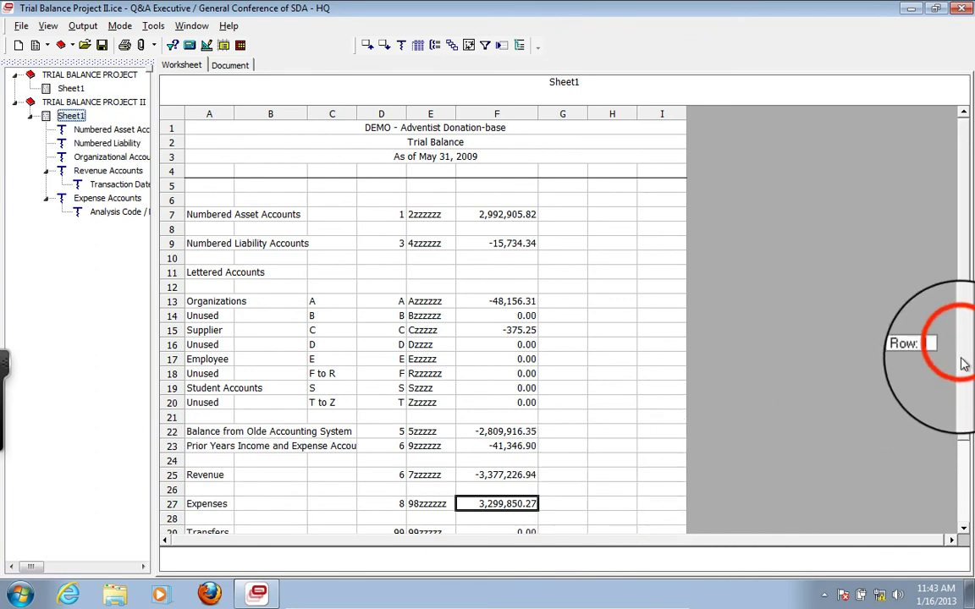
{"action": "left_click_drag", "start_coordinate": [963, 364], "coordinate": [963, 379]}
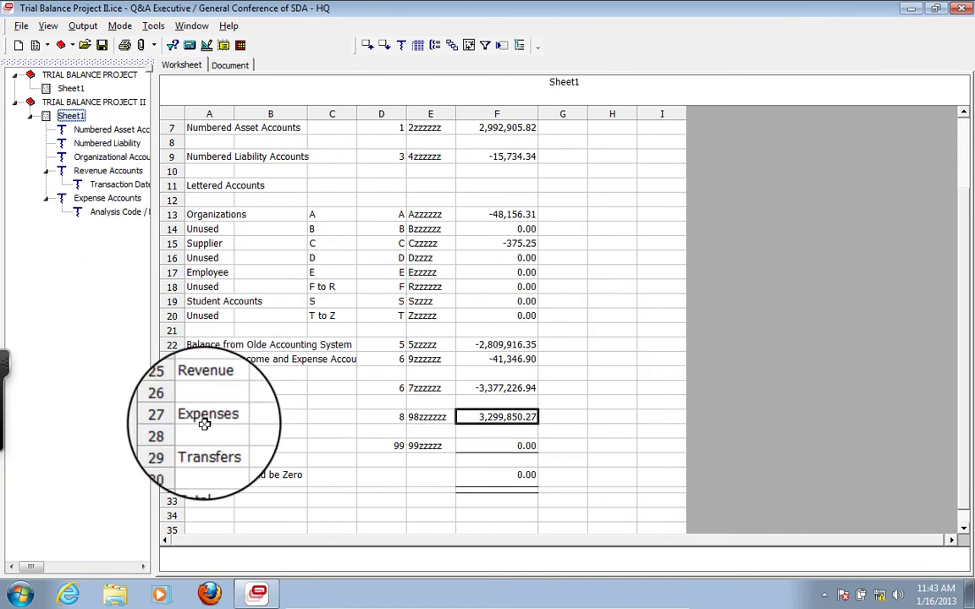